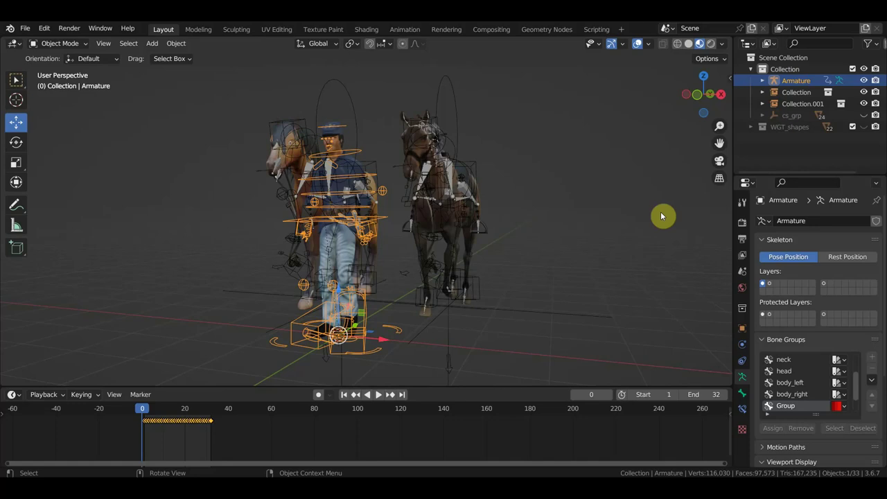
Step: Orbit and zoom around the soldier rig and both horses to look them over
{"action": "middle_click_drag", "start_coordinate": [558, 264], "coordinate": [570, 284]}
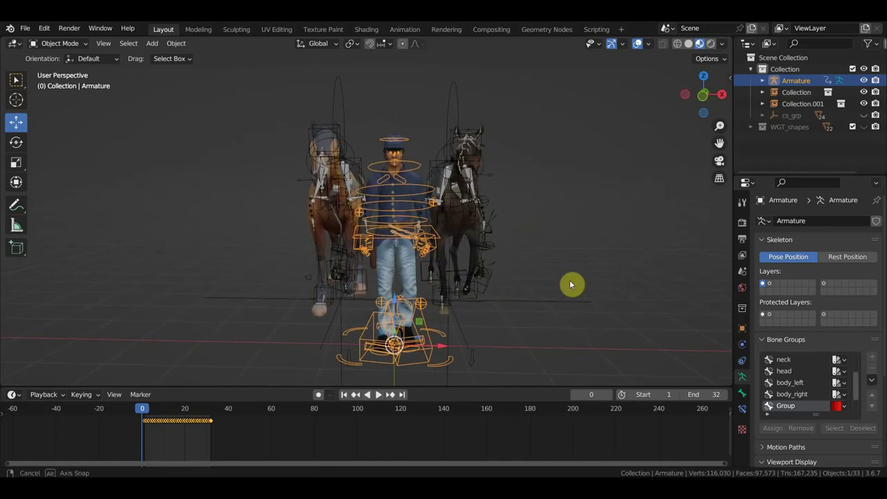
{"action": "scroll", "coordinate": [556, 275], "scroll_direction": "up", "scroll_amount": 3}
{"action": "scroll", "coordinate": [550, 251], "scroll_direction": "up", "scroll_amount": 2}
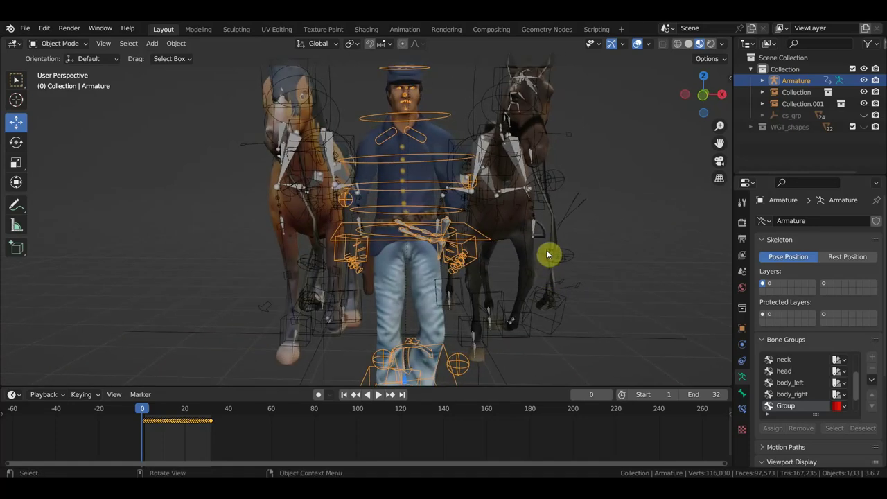
{"action": "middle_click_drag", "start_coordinate": [420, 140], "coordinate": [465, 129]}
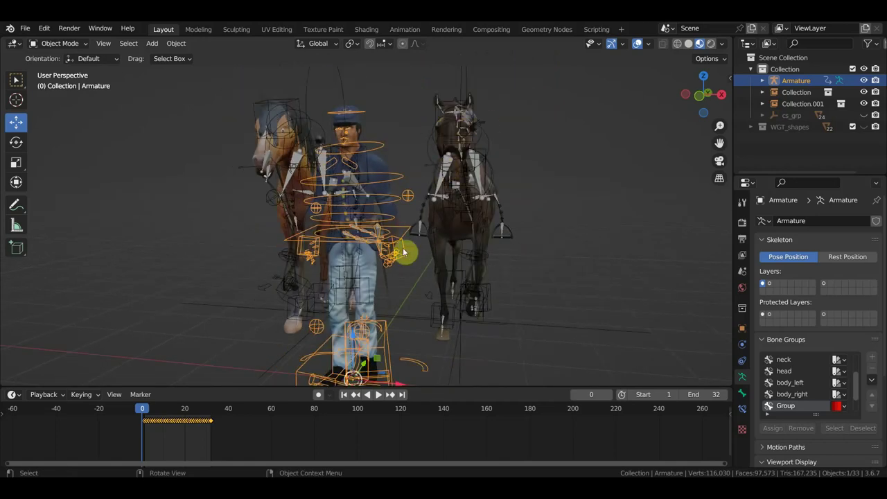
Step: Put the soldier's armature in Pose Mode and select Ctrl_Hand_IK_Left
{"action": "left_click", "coordinate": [57, 44]}
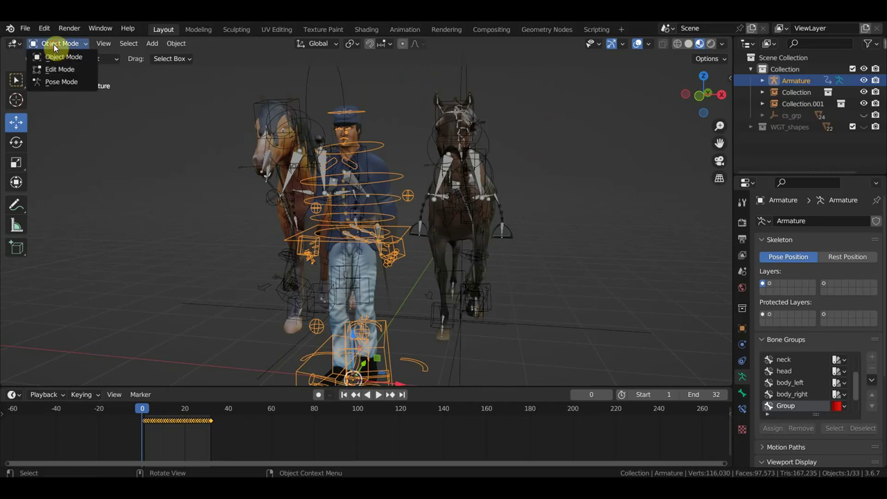
{"action": "left_click", "coordinate": [69, 83]}
{"action": "left_click", "coordinate": [395, 238]}
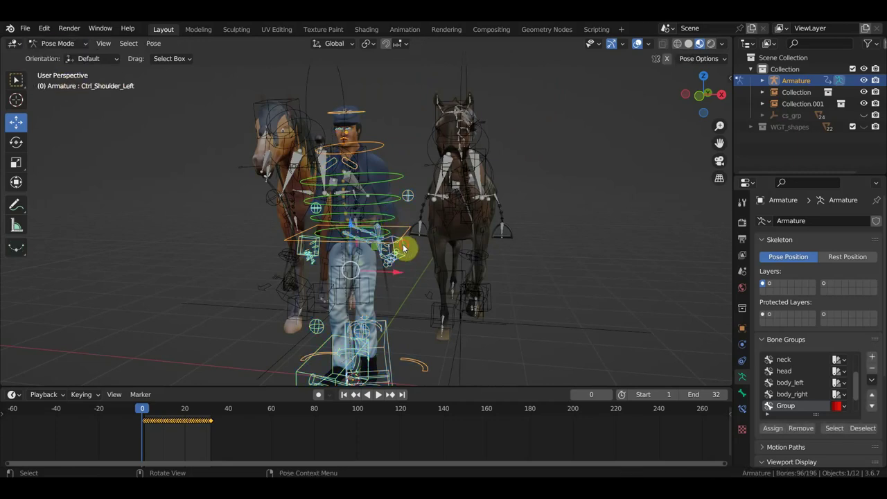
{"action": "left_click", "coordinate": [405, 248]}
Step: Zoom the timeline to bring the left hand control's keyframes into view
{"action": "scroll", "coordinate": [174, 449], "scroll_direction": "up", "scroll_amount": 2}
{"action": "middle_click_drag", "start_coordinate": [182, 445], "coordinate": [610, 443]}
{"action": "scroll", "coordinate": [324, 457], "scroll_direction": "up", "scroll_amount": 3}
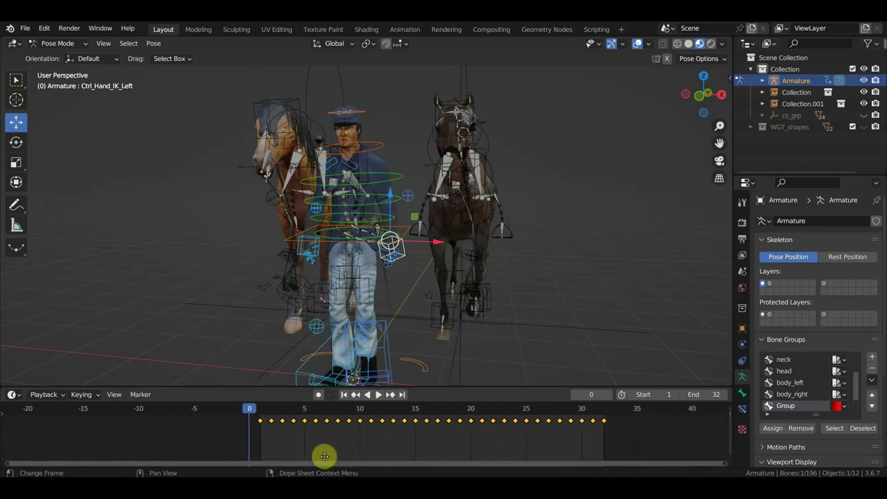
{"action": "middle_click_drag", "start_coordinate": [324, 457], "coordinate": [288, 454]}
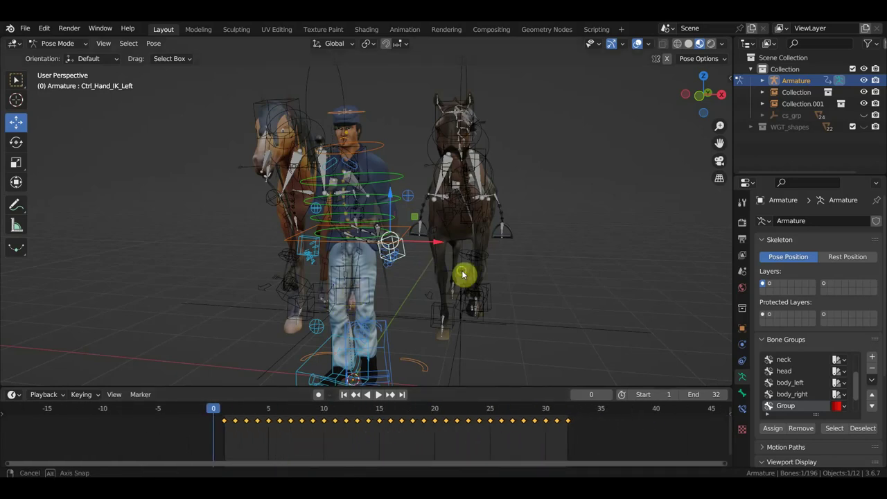
Step: Orbit around the soldier and horses to inspect the hand control from several angles
{"action": "mouse_move", "coordinate": [462, 275]}
{"action": "middle_mouse_down"}
{"action": "mouse_move", "coordinate": [408, 269]}
{"action": "mouse_move", "coordinate": [547, 268]}
{"action": "mouse_move", "coordinate": [488, 266]}
{"action": "middle_mouse_up"}
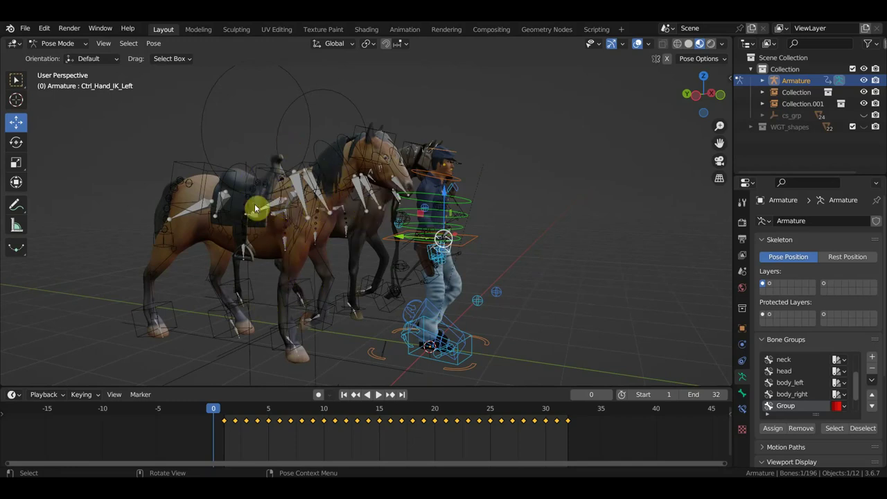
{"action": "scroll", "coordinate": [350, 267], "scroll_direction": "up", "scroll_amount": 2}
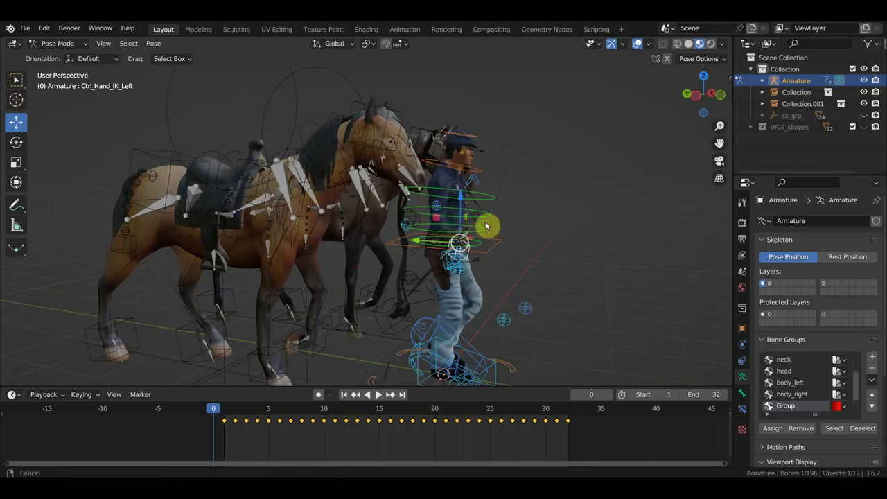
{"action": "middle_click_drag", "start_coordinate": [487, 224], "coordinate": [404, 218]}
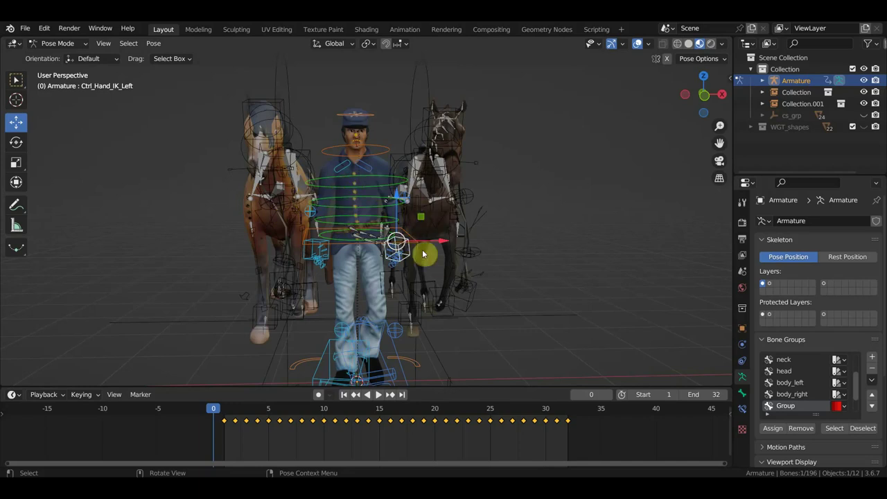
{"action": "middle_click_drag", "start_coordinate": [424, 254], "coordinate": [408, 263]}
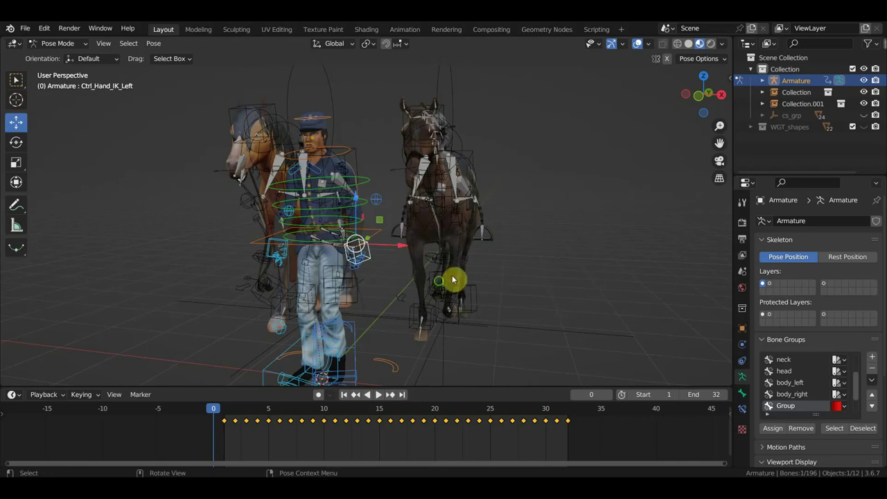
{"action": "mouse_move", "coordinate": [453, 279]}
{"action": "middle_mouse_down"}
{"action": "mouse_move", "coordinate": [340, 281]}
{"action": "mouse_move", "coordinate": [458, 283]}
{"action": "middle_mouse_up"}
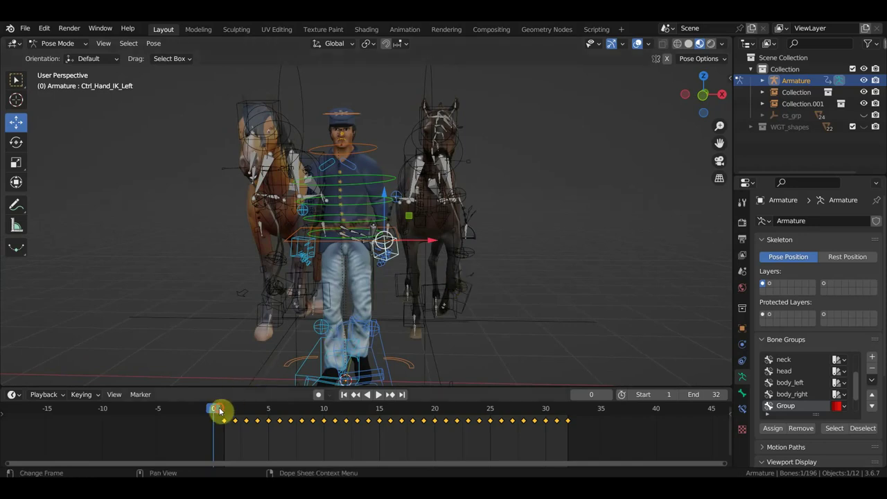
Step: At frame 1, delete all keyframes of Ctrl_Hand_IK_Left and Ctrl_Hand_IK_Right
{"action": "key", "text": "space"}
{"action": "key", "text": "space"}
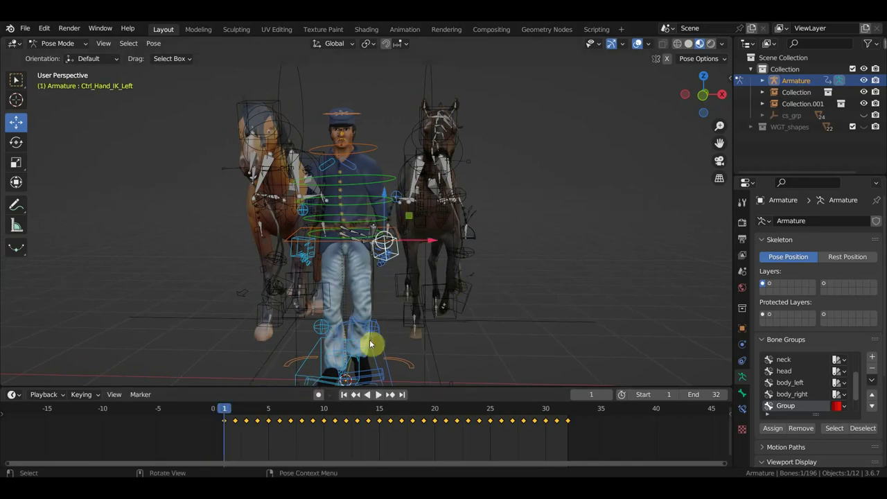
{"action": "left_click_drag", "start_coordinate": [586, 441], "coordinate": [233, 417]}
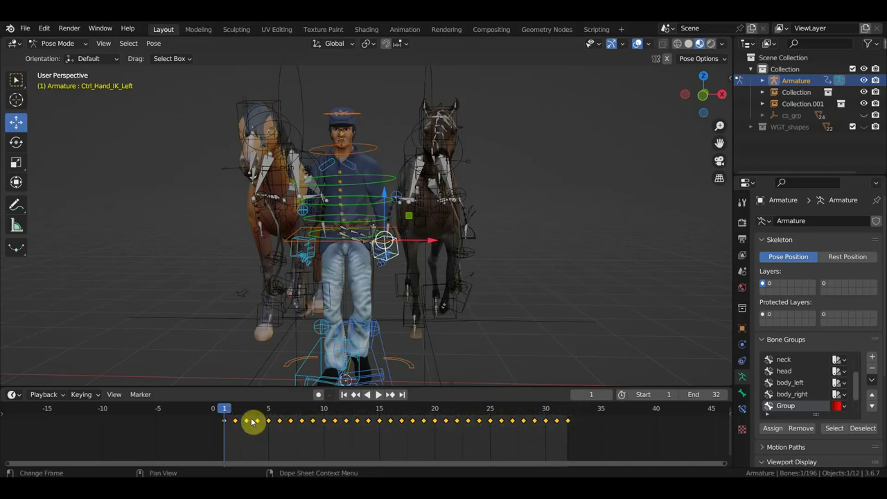
{"action": "left_click", "coordinate": [292, 254]}
{"action": "left_click_drag", "start_coordinate": [590, 439], "coordinate": [258, 424]}
{"action": "key", "text": "Delete"}
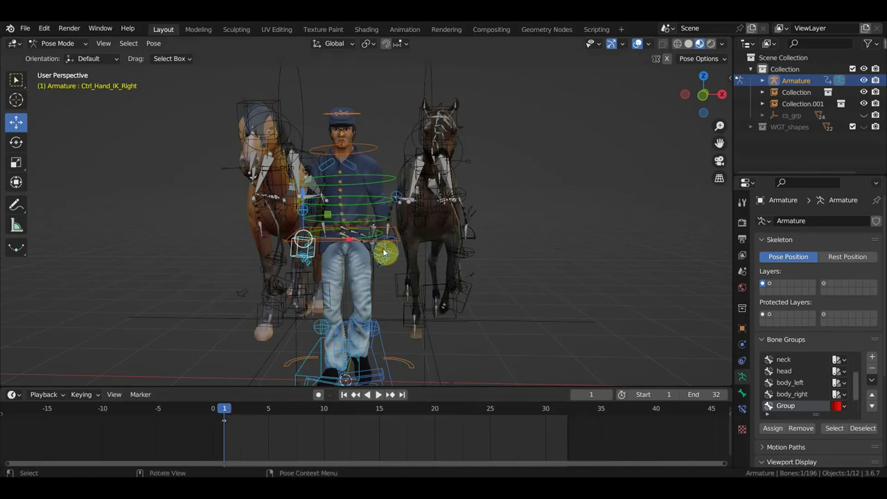
Step: Move Ctrl_Hand_IK_Right toward the horse, trying rotations of 30.9° and -68.4°
{"action": "key", "text": "g"}
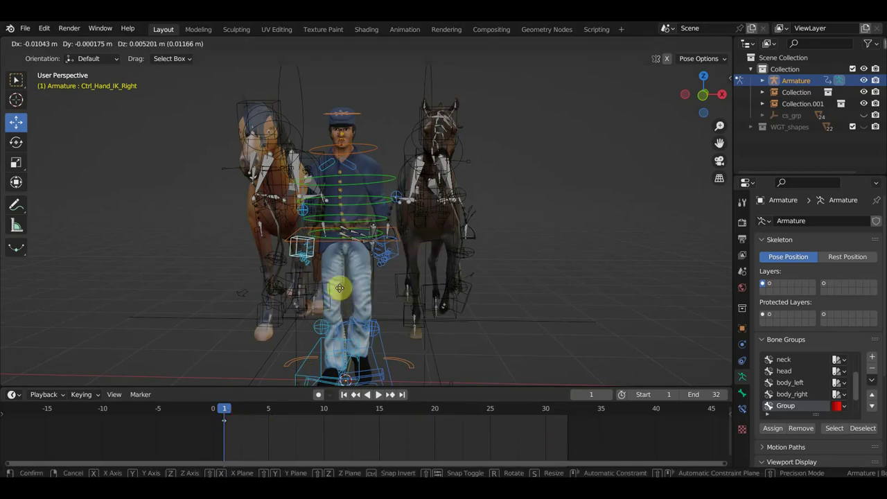
{"action": "left_click", "coordinate": [321, 284]}
{"action": "scroll", "coordinate": [320, 284], "scroll_direction": "up", "scroll_amount": 2}
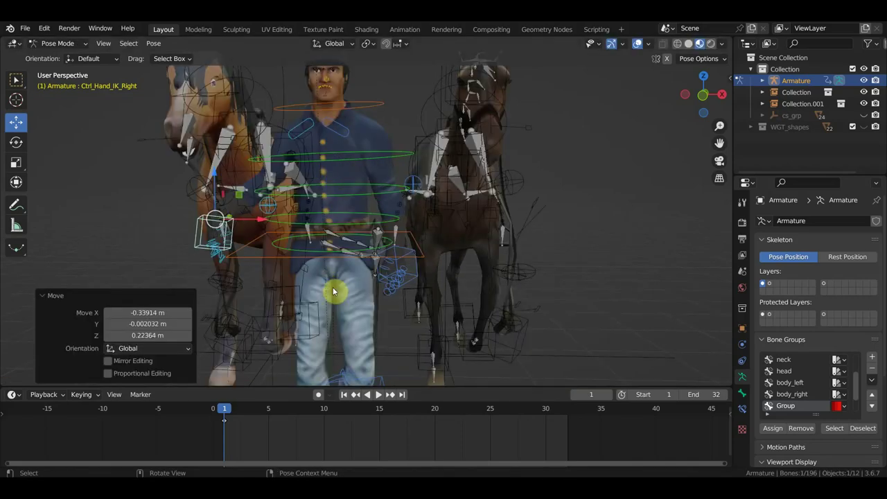
{"action": "key", "text": "r"}
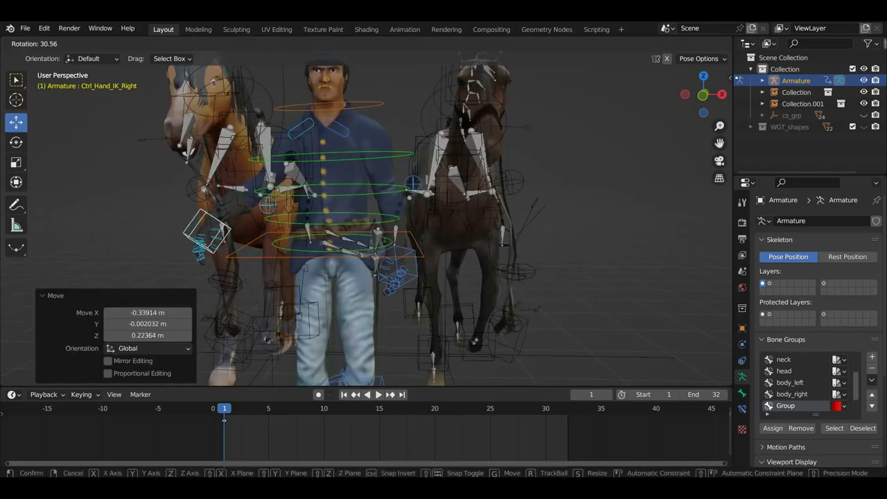
{"action": "left_click", "coordinate": [314, 334]}
{"action": "middle_click_drag", "start_coordinate": [314, 334], "coordinate": [421, 333]}
{"action": "key", "text": "r"}
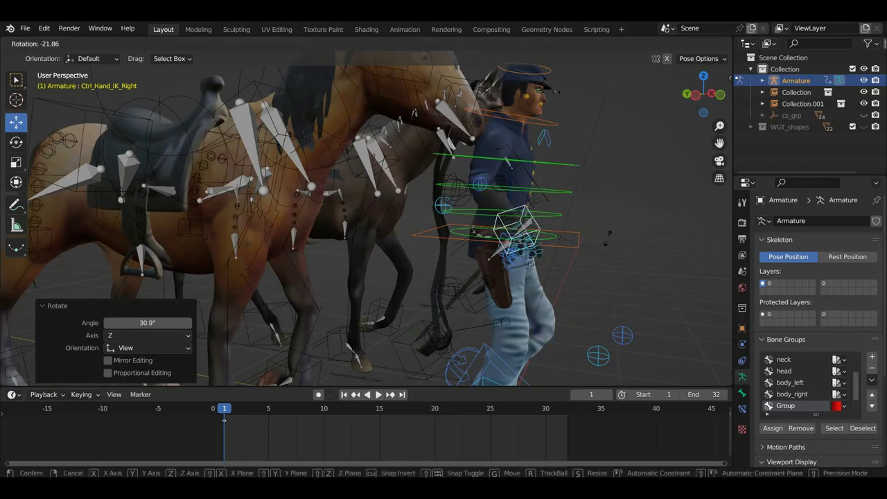
{"action": "left_click", "coordinate": [589, 187]}
{"action": "middle_click_drag", "start_coordinate": [590, 186], "coordinate": [605, 317]}
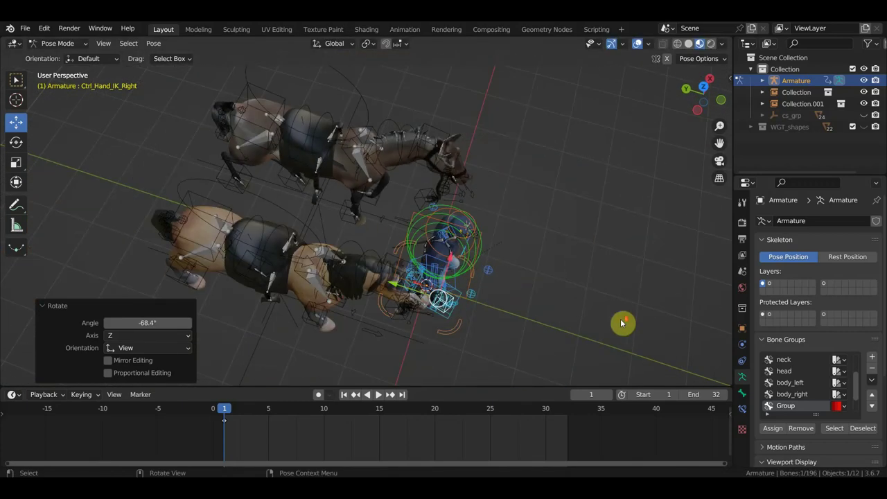
Step: Settle the right hand control's rotation at -34.6° and switch the viewport to Solid shading
{"action": "key", "text": "r"}
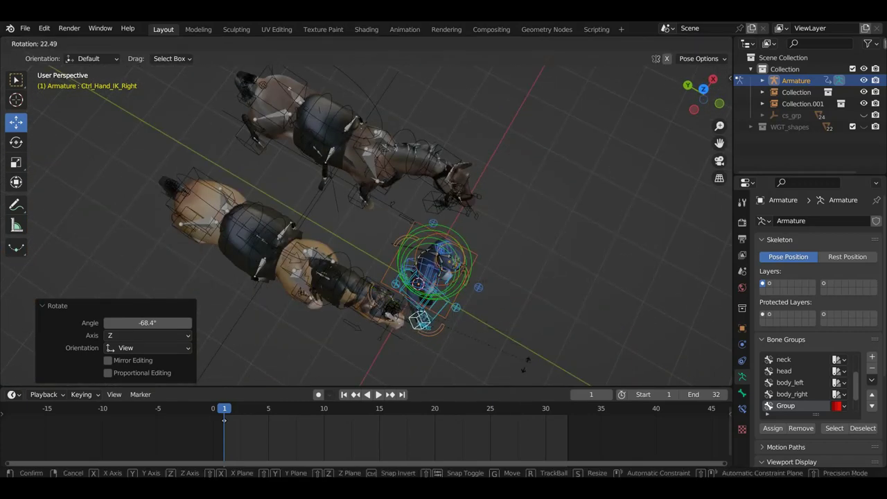
{"action": "left_click", "coordinate": [521, 371]}
{"action": "mouse_move", "coordinate": [563, 340]}
{"action": "middle_mouse_down"}
{"action": "mouse_move", "coordinate": [351, 239]}
{"action": "mouse_move", "coordinate": [515, 208]}
{"action": "mouse_move", "coordinate": [412, 236]}
{"action": "middle_mouse_up"}
{"action": "key", "text": "r"}
{"action": "left_click", "coordinate": [544, 208]}
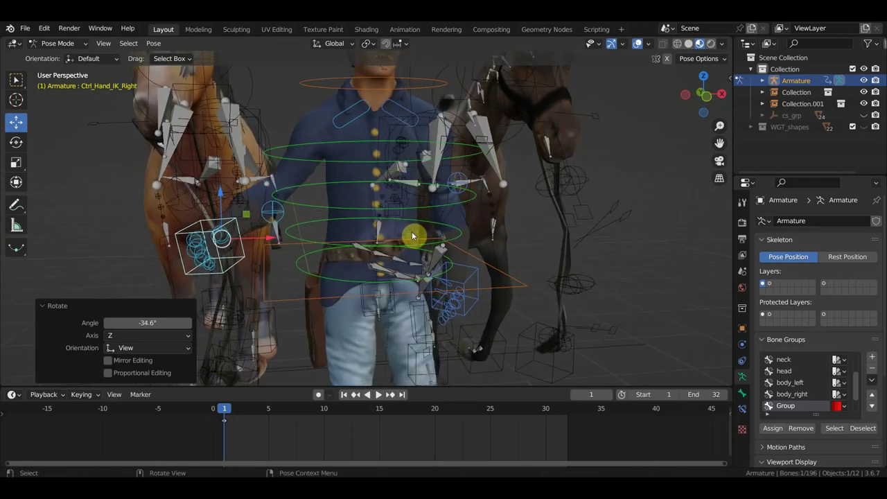
{"action": "left_click", "coordinate": [688, 43]}
{"action": "mouse_move", "coordinate": [464, 200]}
{"action": "middle_mouse_down"}
{"action": "mouse_move", "coordinate": [302, 218]}
{"action": "mouse_move", "coordinate": [475, 224]}
{"action": "mouse_move", "coordinate": [406, 223]}
{"action": "mouse_move", "coordinate": [406, 234]}
{"action": "mouse_move", "coordinate": [526, 312]}
{"action": "middle_mouse_up"}
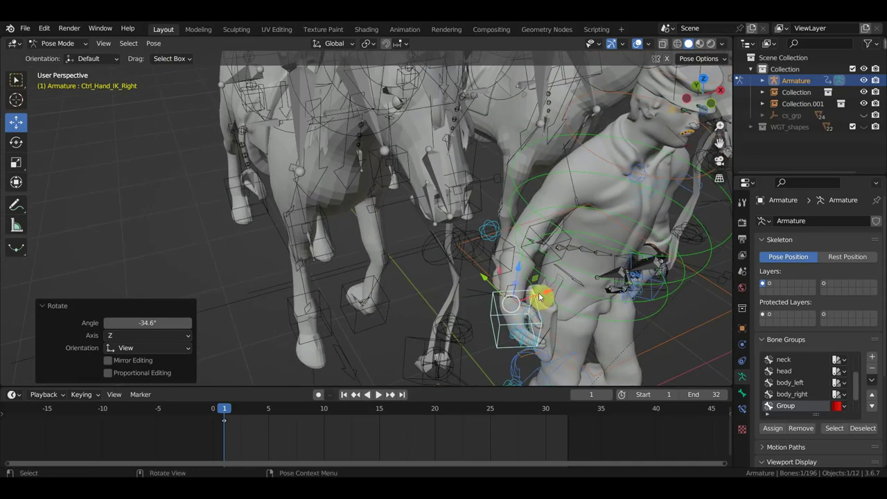
Step: In top view, rotate the right hand control 43.1° and move it toward the horse
{"action": "key", "text": "KP_7"}
{"action": "scroll", "coordinate": [502, 337], "scroll_direction": "down", "scroll_amount": 2}
{"action": "scroll", "coordinate": [488, 326], "scroll_direction": "down", "scroll_amount": 2}
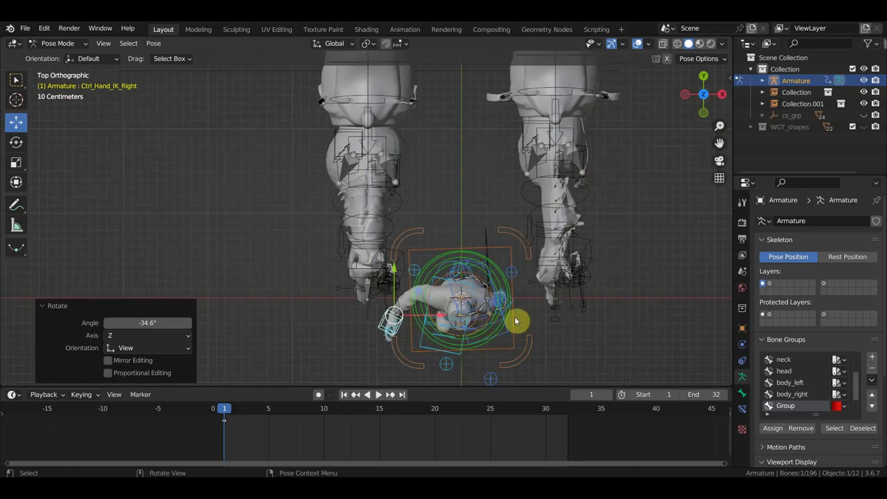
{"action": "key", "text": "r"}
{"action": "left_click", "coordinate": [439, 367]}
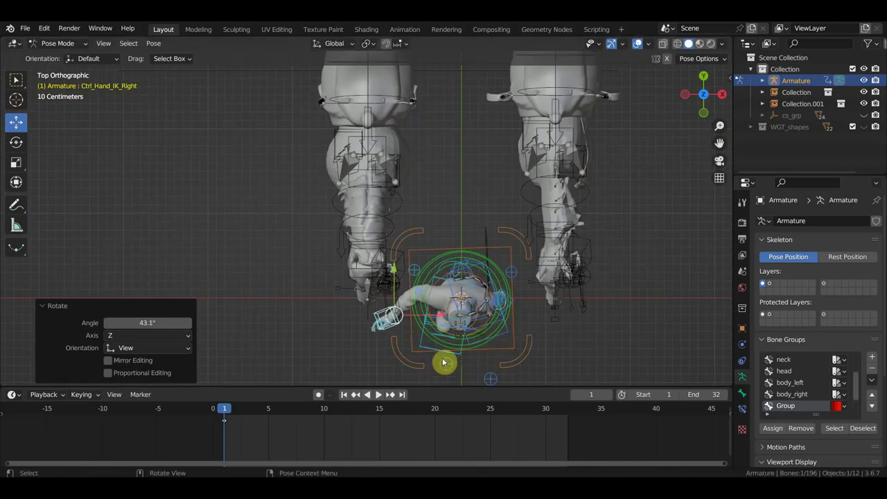
{"action": "key", "text": "g"}
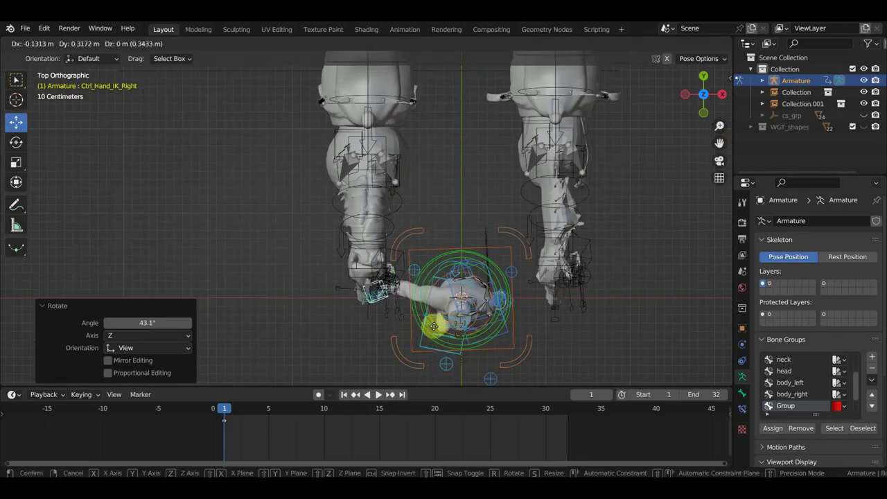
{"action": "left_click", "coordinate": [442, 319]}
{"action": "mouse_move", "coordinate": [442, 319]}
{"action": "middle_mouse_down"}
{"action": "mouse_move", "coordinate": [461, 206]}
{"action": "mouse_move", "coordinate": [450, 238]}
{"action": "mouse_move", "coordinate": [428, 231]}
{"action": "mouse_move", "coordinate": [455, 244]}
{"action": "mouse_move", "coordinate": [451, 254]}
{"action": "mouse_move", "coordinate": [560, 293]}
{"action": "middle_mouse_up"}
{"action": "scroll", "coordinate": [428, 232], "scroll_direction": "up", "scroll_amount": 4}
Step: Nudge the right hand control onto the reins and key its Location & Rotation at frame 1
{"action": "key", "text": "g"}
{"action": "left_click", "coordinate": [477, 249]}
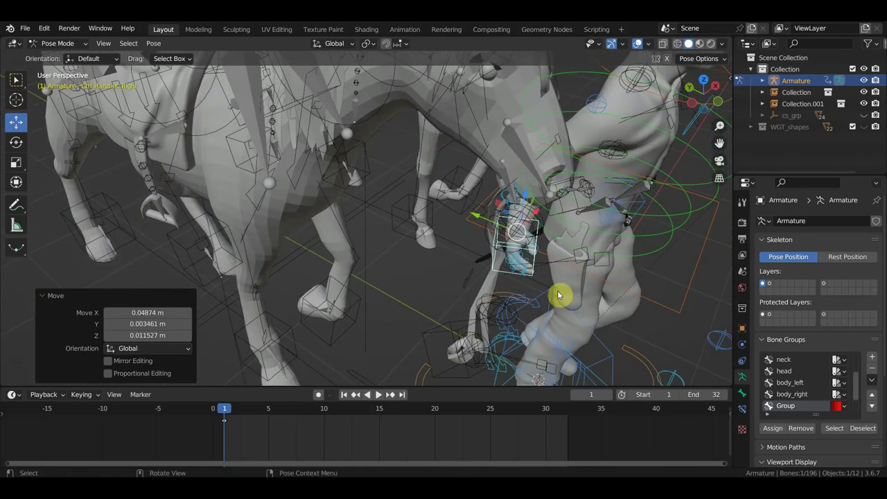
{"action": "key", "text": "g"}
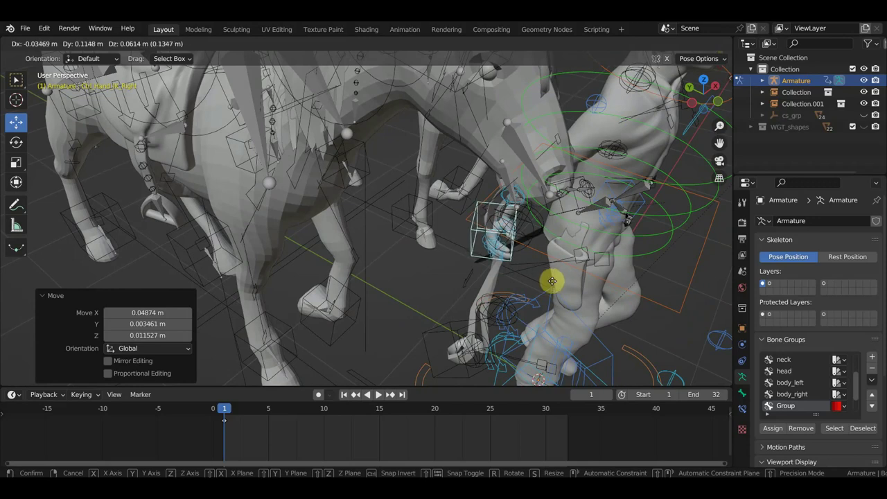
{"action": "left_click", "coordinate": [585, 302]}
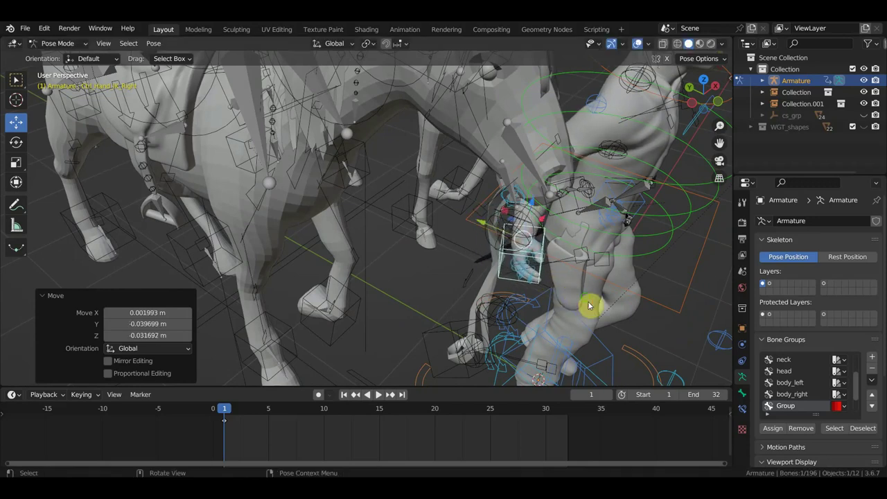
{"action": "middle_click_drag", "start_coordinate": [590, 305], "coordinate": [505, 267]}
{"action": "scroll", "coordinate": [592, 272], "scroll_direction": "down", "scroll_amount": 3}
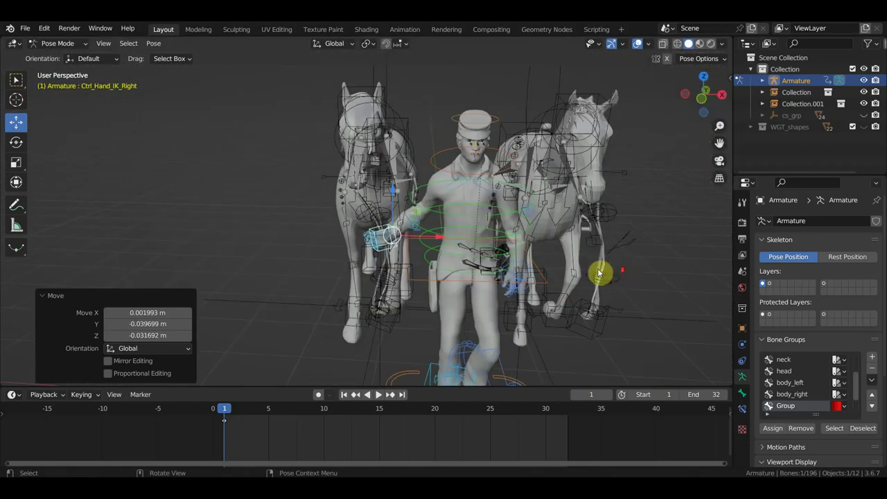
{"action": "key", "text": "i"}
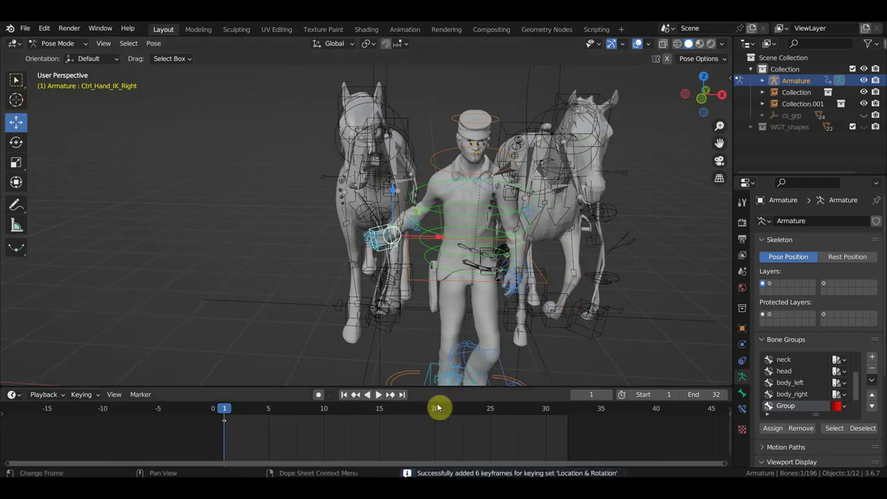
Step: Select Ctrl_Hand_IK_Left, move it toward the right horse and rotate it
{"action": "left_click", "coordinate": [529, 272]}
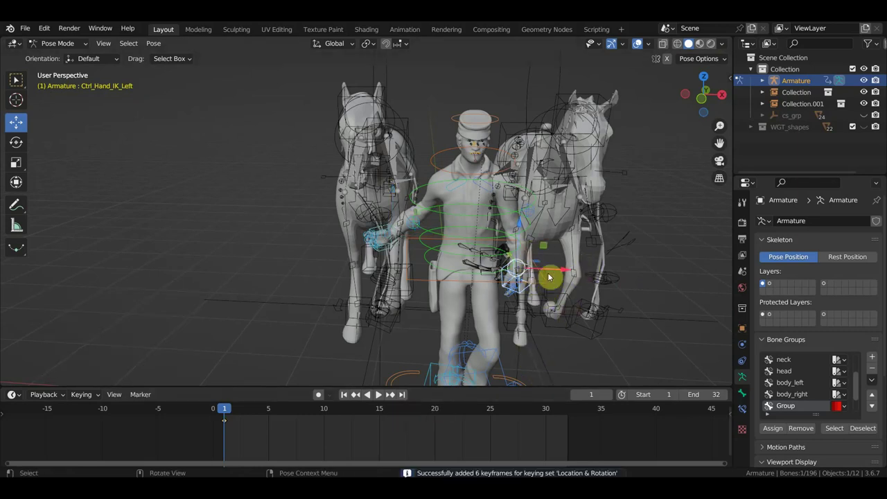
{"action": "middle_click_drag", "start_coordinate": [550, 277], "coordinate": [534, 272]}
{"action": "key", "text": "g"}
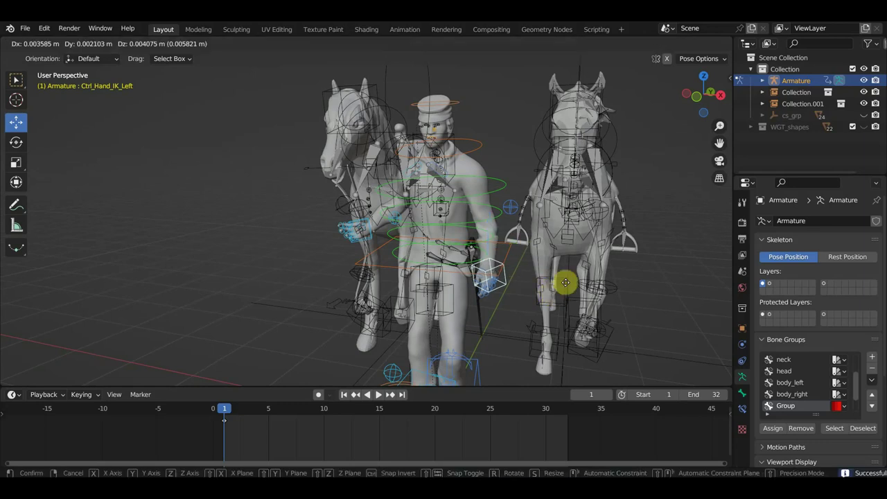
{"action": "left_click", "coordinate": [606, 248]}
{"action": "key", "text": "r"}
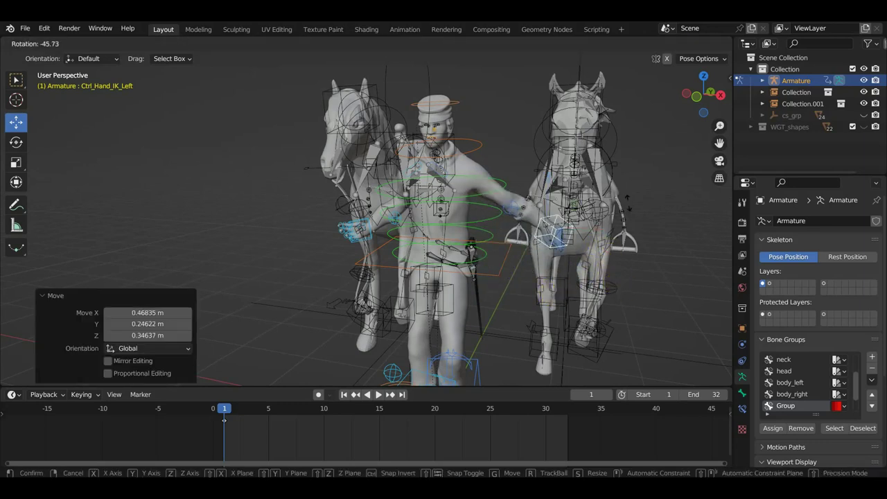
{"action": "left_click", "coordinate": [647, 237]}
{"action": "middle_click_drag", "start_coordinate": [647, 238], "coordinate": [572, 220]}
Step: Try left hand control rotations of 105° and -46.3°, checking from several angles
{"action": "key", "text": "r"}
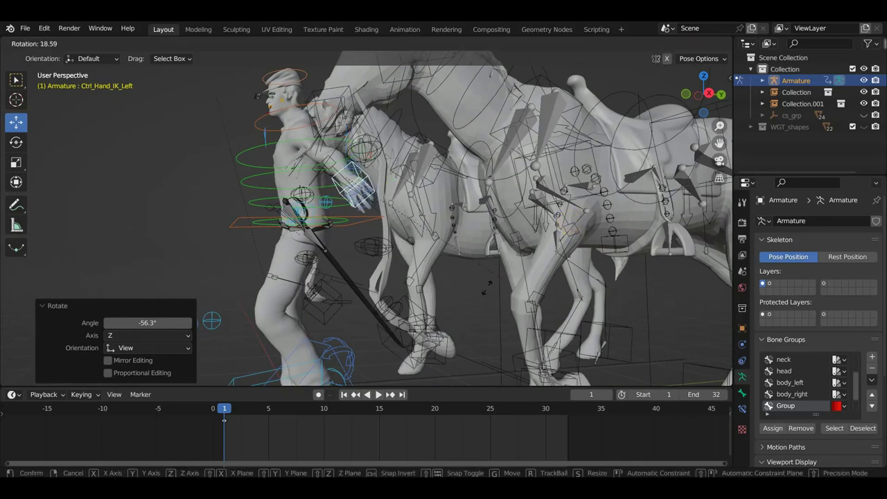
{"action": "left_click", "coordinate": [406, 228]}
{"action": "middle_click_drag", "start_coordinate": [406, 228], "coordinate": [423, 289]}
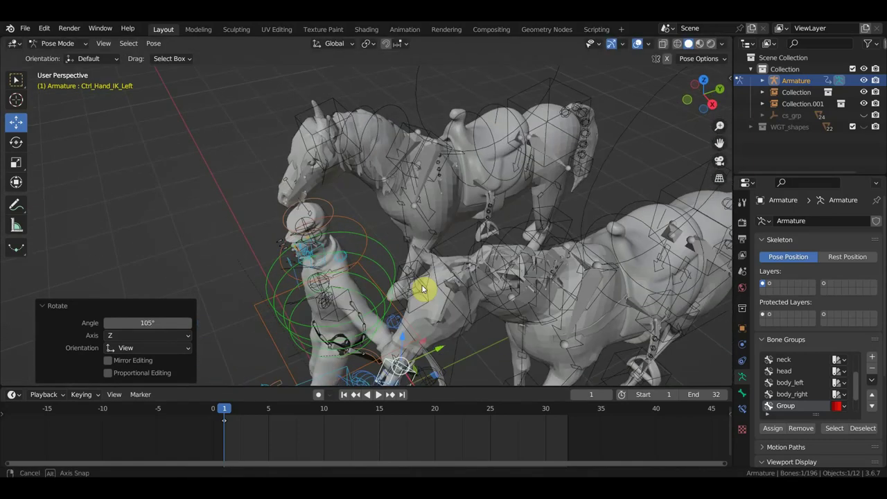
{"action": "key", "text": "r"}
{"action": "left_click", "coordinate": [424, 215]}
{"action": "middle_click_drag", "start_coordinate": [424, 214], "coordinate": [576, 239]}
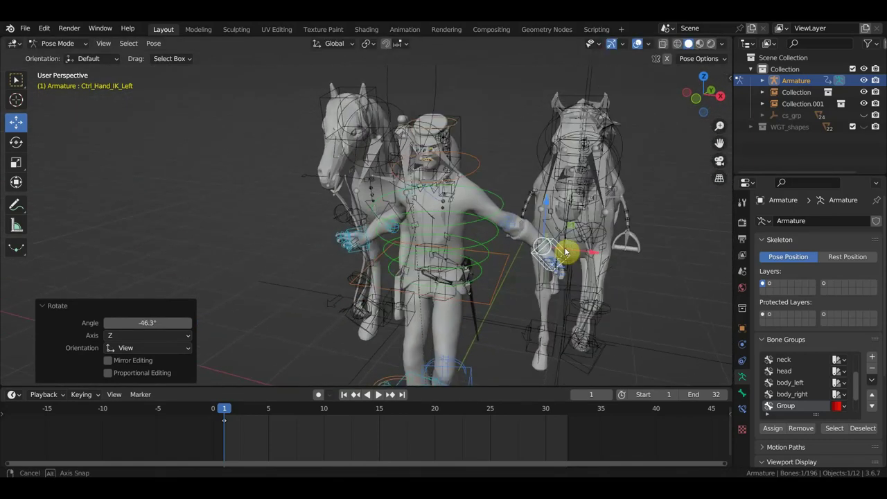
{"action": "scroll", "coordinate": [557, 238], "scroll_direction": "up", "scroll_amount": 2}
{"action": "scroll", "coordinate": [544, 239], "scroll_direction": "up", "scroll_amount": 2}
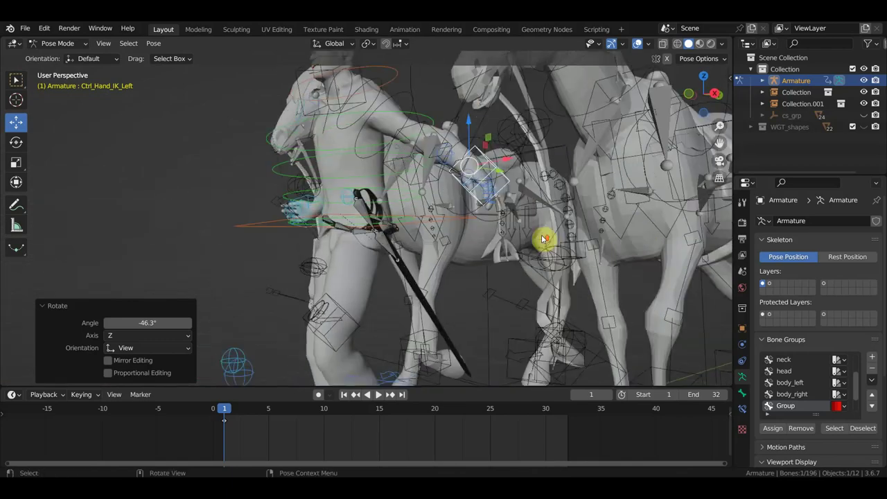
{"action": "scroll", "coordinate": [525, 242], "scroll_direction": "up", "scroll_amount": 2}
{"action": "scroll", "coordinate": [562, 232], "scroll_direction": "up", "scroll_amount": 1}
{"action": "middle_click_drag", "start_coordinate": [563, 232], "coordinate": [526, 229]}
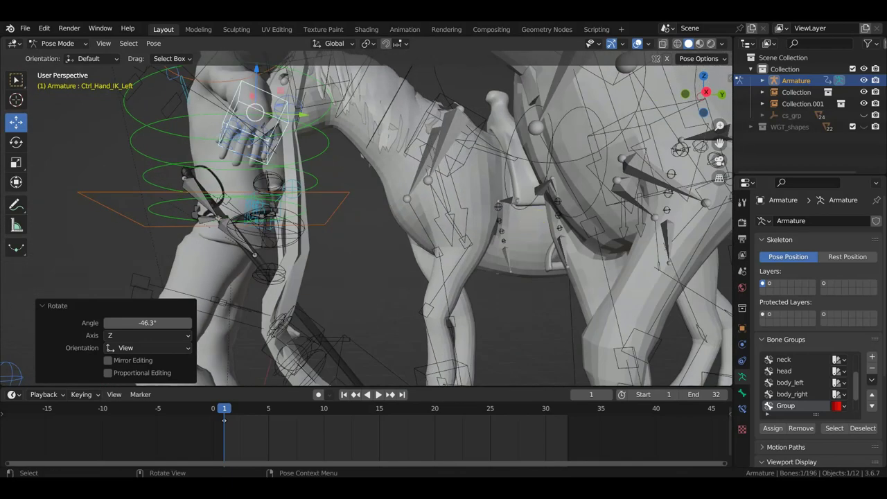
Step: Rotate the left hand 65.5°, move it into place, and key Location & Rotation at frame 1
{"action": "key", "text": "r"}
{"action": "left_click", "coordinate": [265, 272]}
{"action": "mouse_move", "coordinate": [265, 272]}
{"action": "middle_mouse_down"}
{"action": "mouse_move", "coordinate": [482, 282]}
{"action": "mouse_move", "coordinate": [564, 257]}
{"action": "mouse_move", "coordinate": [616, 257]}
{"action": "middle_mouse_up"}
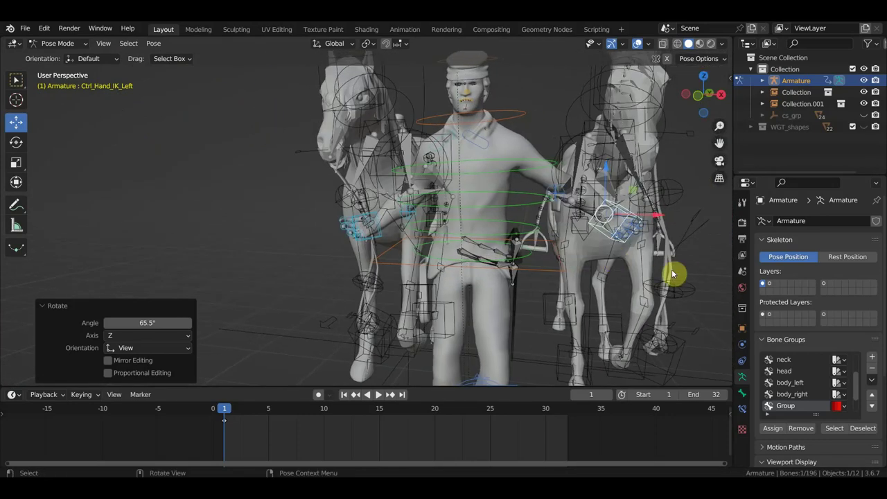
{"action": "key", "text": "g"}
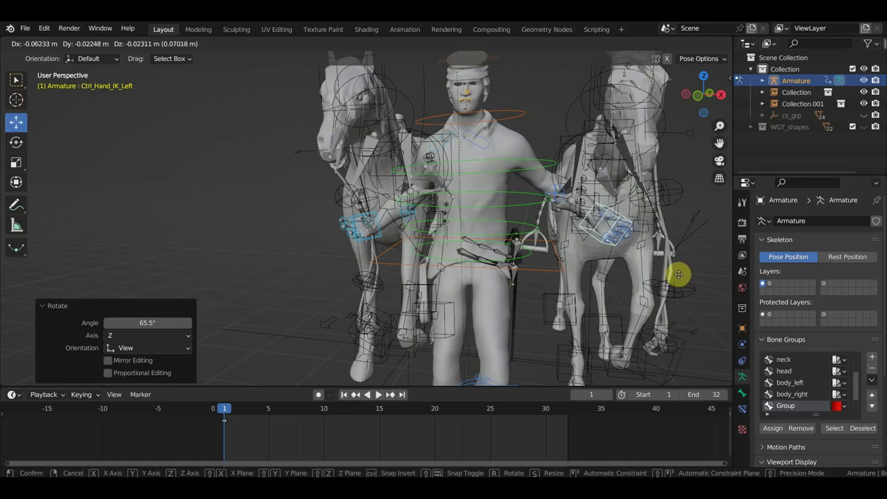
{"action": "left_click", "coordinate": [681, 275]}
{"action": "mouse_move", "coordinate": [682, 276]}
{"action": "middle_mouse_down"}
{"action": "mouse_move", "coordinate": [512, 285]}
{"action": "mouse_move", "coordinate": [637, 284]}
{"action": "middle_mouse_up"}
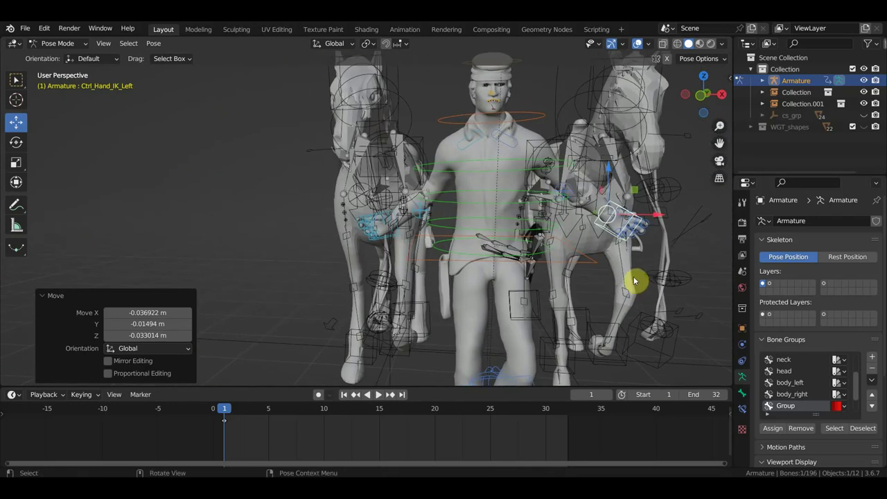
{"action": "key", "text": "i"}
{"action": "left_click", "coordinate": [50, 42]}
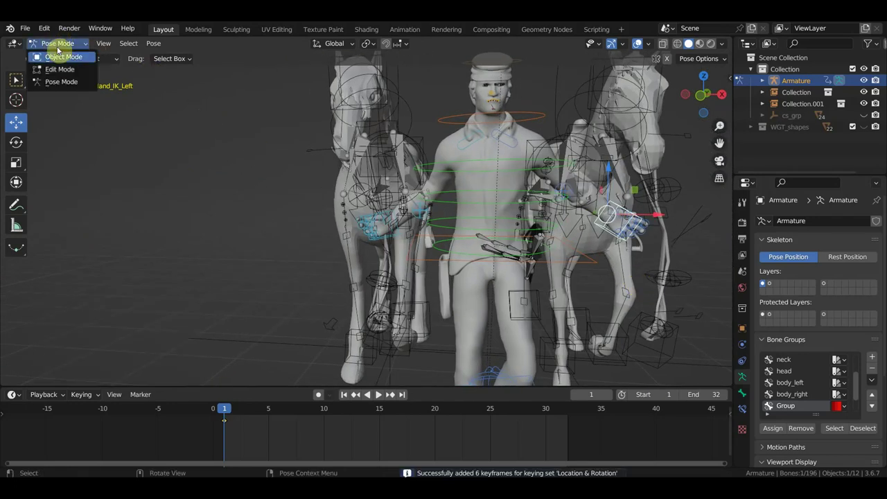
Step: In Object Mode, move the right horse rig (Collection.001) -0.305 m along X
{"action": "left_click", "coordinate": [59, 55]}
{"action": "left_click", "coordinate": [392, 92]}
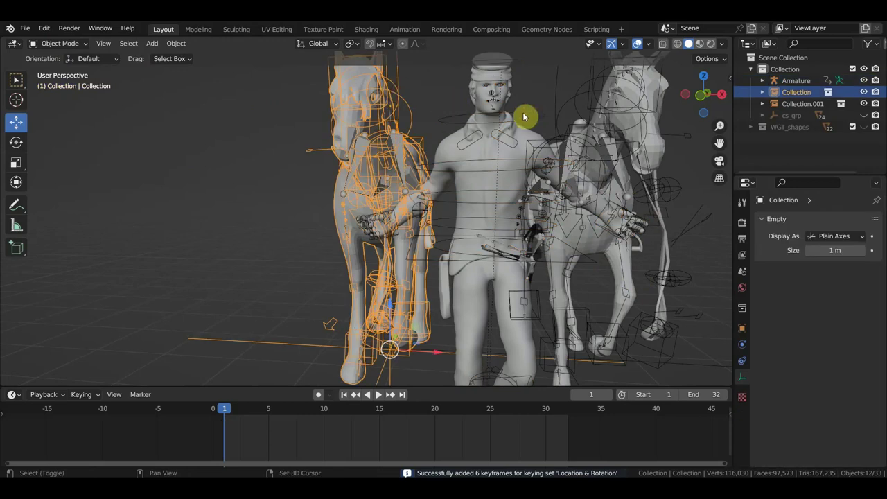
{"action": "left_click", "coordinate": [645, 109], "text": "shift"}
{"action": "middle_click_drag", "start_coordinate": [651, 184], "coordinate": [653, 188]}
{"action": "left_click", "coordinate": [663, 123]}
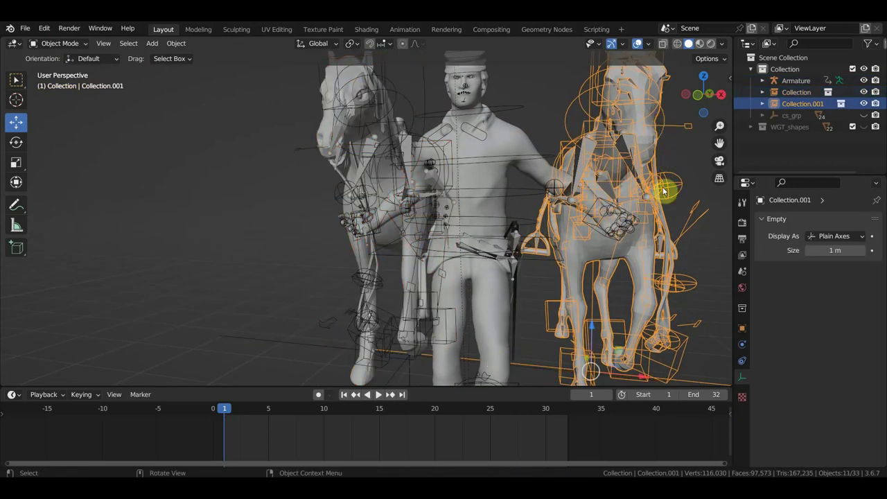
{"action": "scroll", "coordinate": [594, 308], "scroll_direction": "down", "scroll_amount": 2}
{"action": "key", "text": "g"}
{"action": "key", "text": "x"}
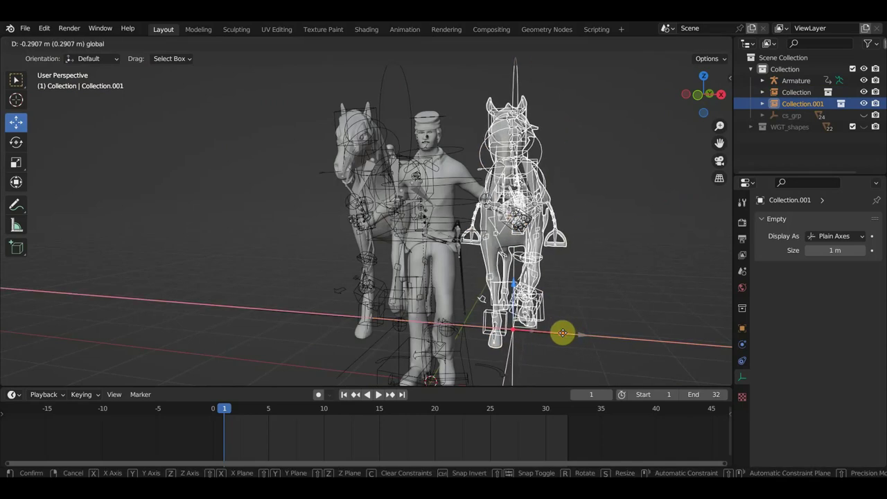
{"action": "left_click", "coordinate": [563, 337]}
{"action": "scroll", "coordinate": [590, 303], "scroll_direction": "up", "scroll_amount": 2}
{"action": "middle_click_drag", "start_coordinate": [520, 302], "coordinate": [529, 301]}
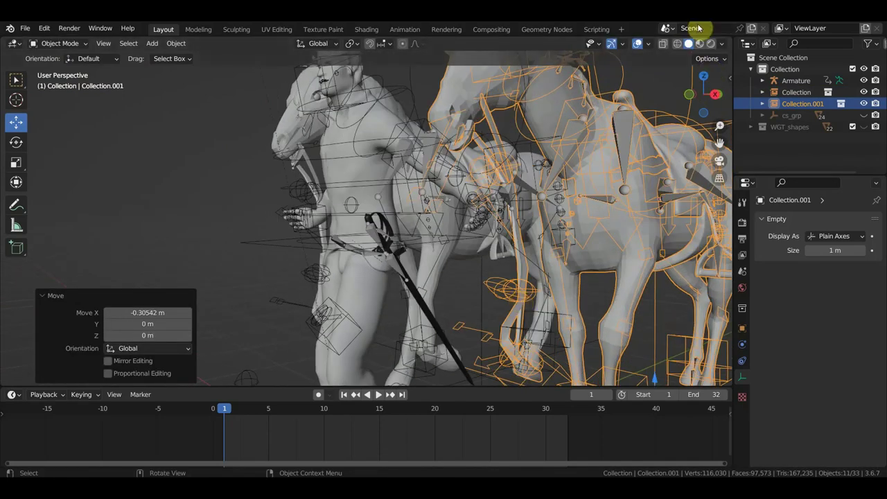
Step: With overlays hidden, slide the right horse -0.304 m along Y and nudge it in X
{"action": "left_click", "coordinate": [637, 43]}
{"action": "middle_click_drag", "start_coordinate": [617, 214], "coordinate": [519, 245]}
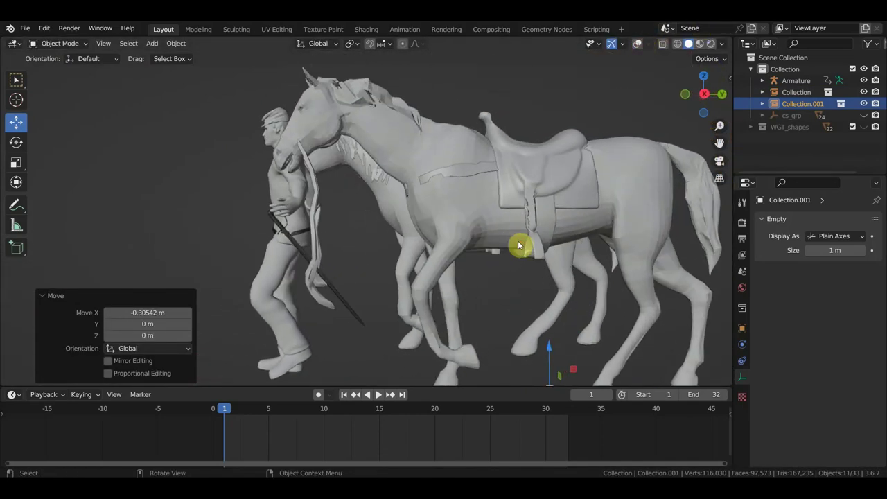
{"action": "scroll", "coordinate": [552, 270], "scroll_direction": "down", "scroll_amount": 2}
{"action": "left_click_drag", "start_coordinate": [539, 327], "coordinate": [504, 327]}
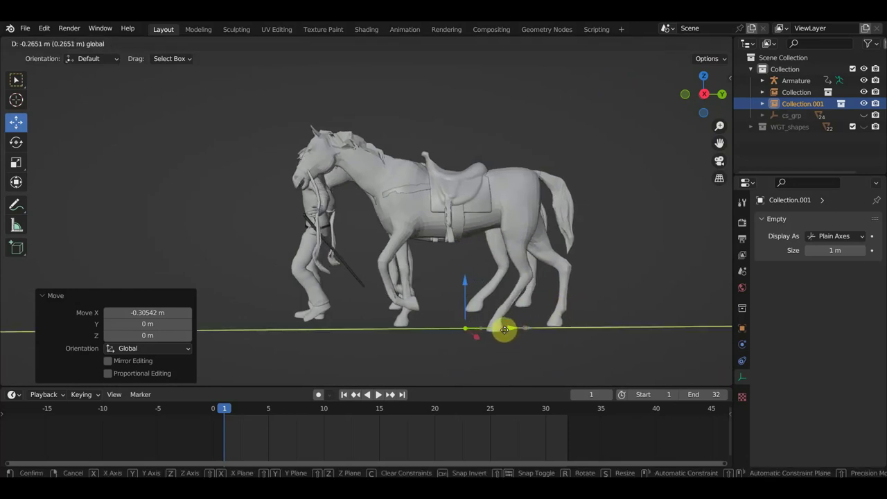
{"action": "mouse_move", "coordinate": [503, 328]}
{"action": "middle_mouse_down"}
{"action": "mouse_move", "coordinate": [586, 297]}
{"action": "mouse_move", "coordinate": [620, 298]}
{"action": "mouse_move", "coordinate": [564, 308]}
{"action": "middle_mouse_up"}
{"action": "left_click_drag", "start_coordinate": [530, 343], "coordinate": [510, 347]}
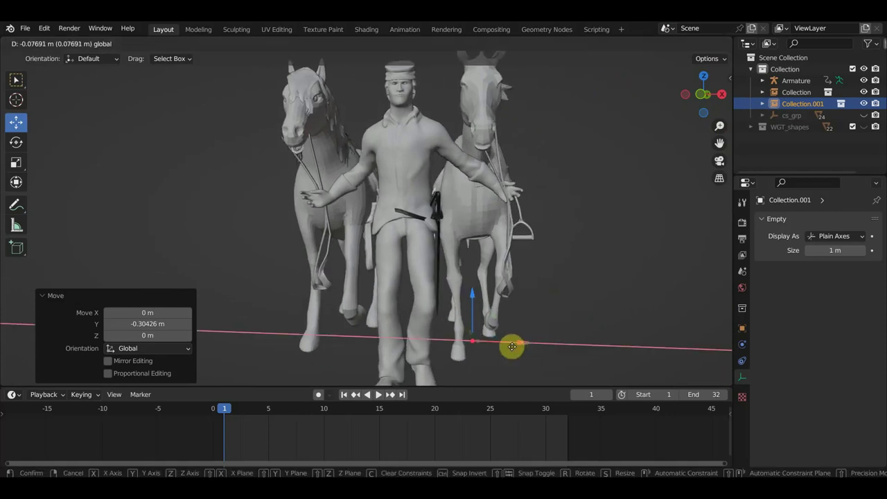
{"action": "mouse_move", "coordinate": [540, 336]}
{"action": "middle_mouse_down"}
{"action": "mouse_move", "coordinate": [511, 341]}
{"action": "mouse_move", "coordinate": [540, 337]}
{"action": "middle_mouse_up"}
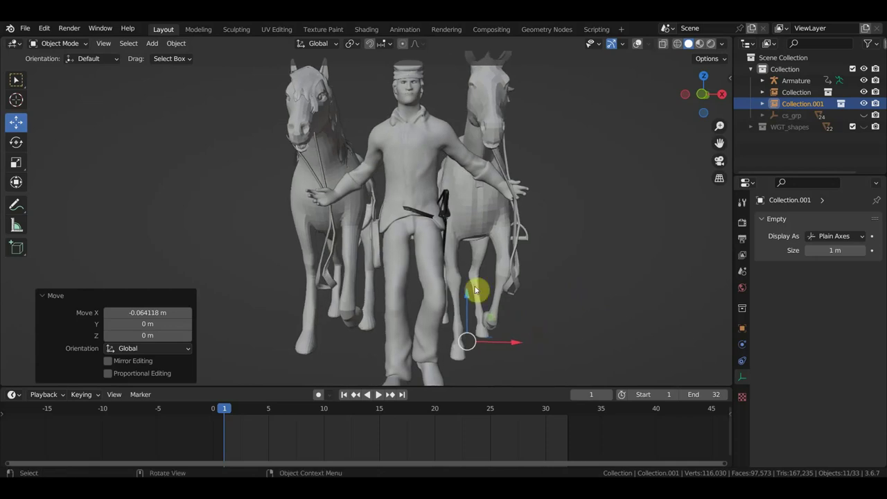
Step: Move the left horse (Collection) slightly in X and -0.2378 m along Y, then restore overlays
{"action": "left_click", "coordinate": [316, 150]}
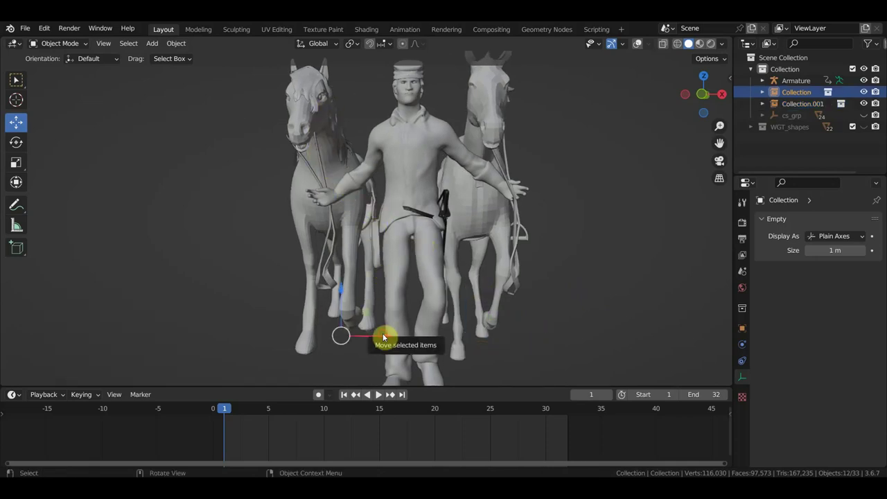
{"action": "left_click_drag", "start_coordinate": [384, 333], "coordinate": [392, 331]}
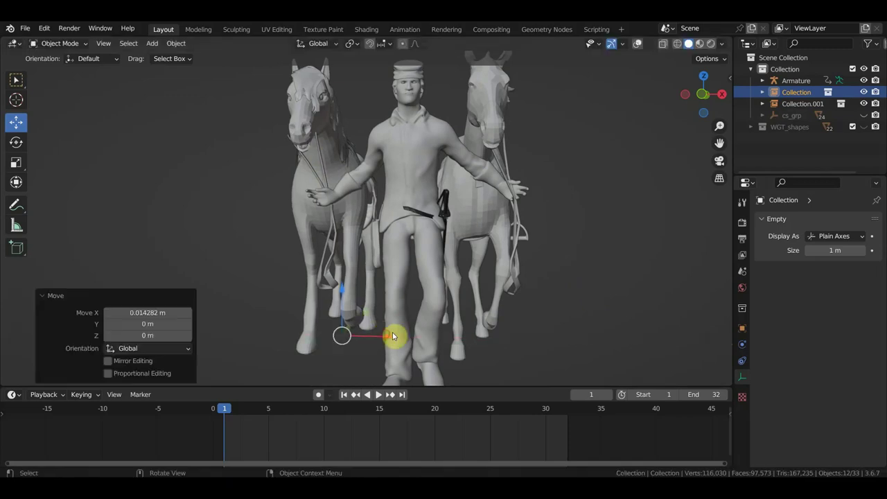
{"action": "middle_click_drag", "start_coordinate": [392, 332], "coordinate": [499, 323]}
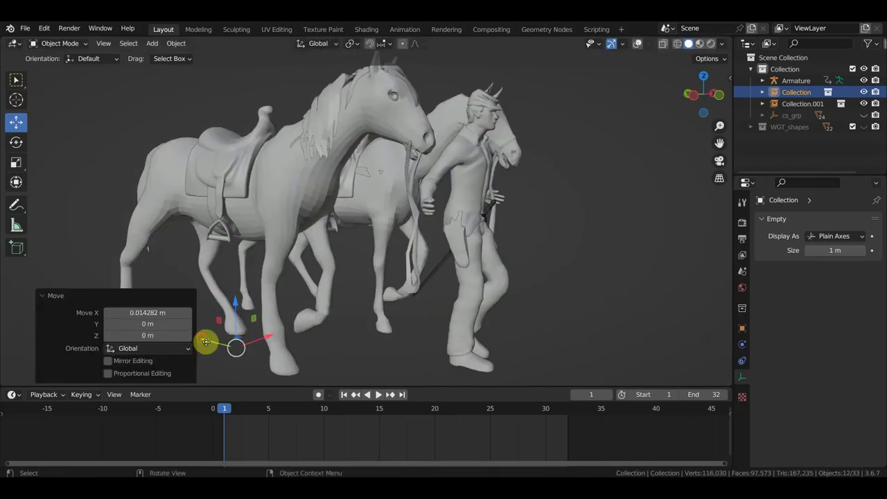
{"action": "left_click_drag", "start_coordinate": [206, 341], "coordinate": [228, 350]}
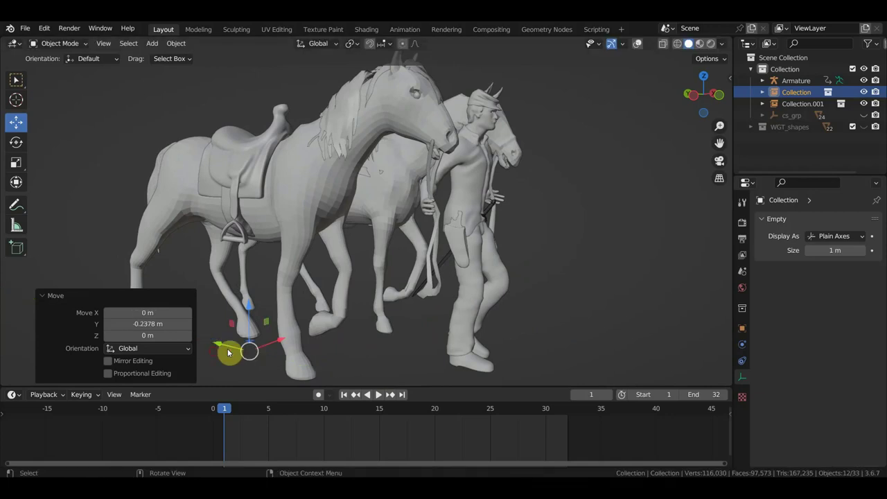
{"action": "mouse_move", "coordinate": [228, 351]}
{"action": "middle_mouse_down"}
{"action": "mouse_move", "coordinate": [317, 323]}
{"action": "mouse_move", "coordinate": [268, 325]}
{"action": "middle_mouse_up"}
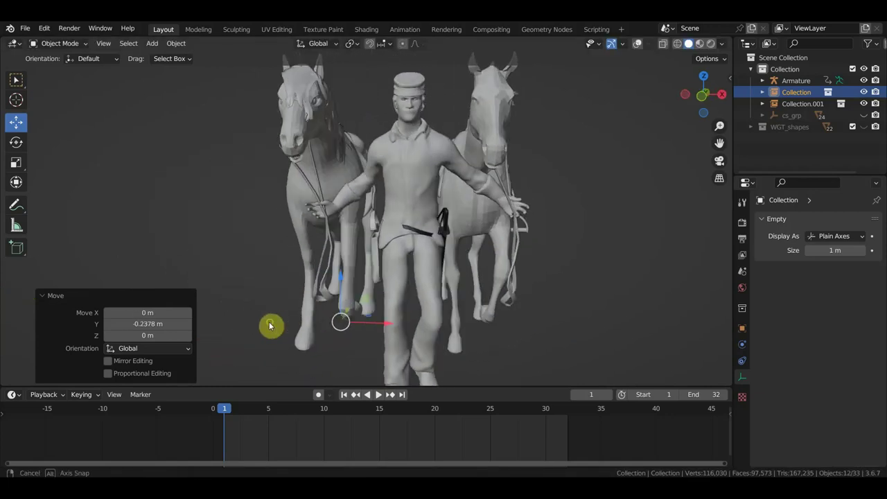
{"action": "mouse_move", "coordinate": [475, 279]}
{"action": "middle_mouse_down"}
{"action": "mouse_move", "coordinate": [366, 291]}
{"action": "mouse_move", "coordinate": [348, 309]}
{"action": "mouse_move", "coordinate": [342, 286]}
{"action": "mouse_move", "coordinate": [450, 275]}
{"action": "middle_mouse_up"}
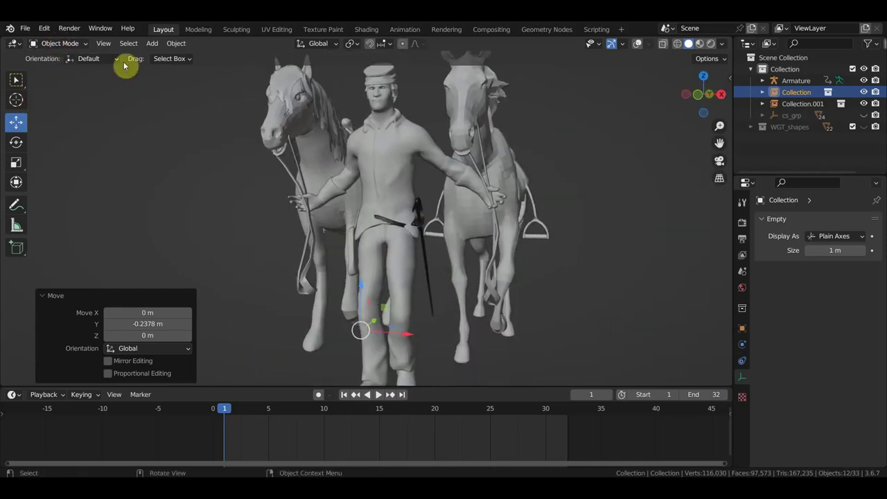
{"action": "left_click", "coordinate": [639, 44]}
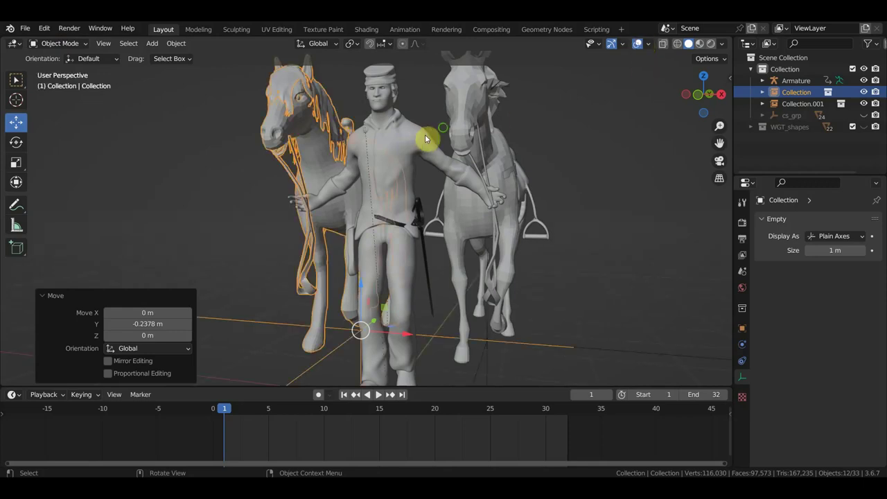
Step: Enter Pose Mode on the soldier armature, select Ctrl_Hand_IK_Left, and hide overlays
{"action": "middle_click_drag", "start_coordinate": [426, 138], "coordinate": [449, 132]}
{"action": "left_click", "coordinate": [444, 89]}
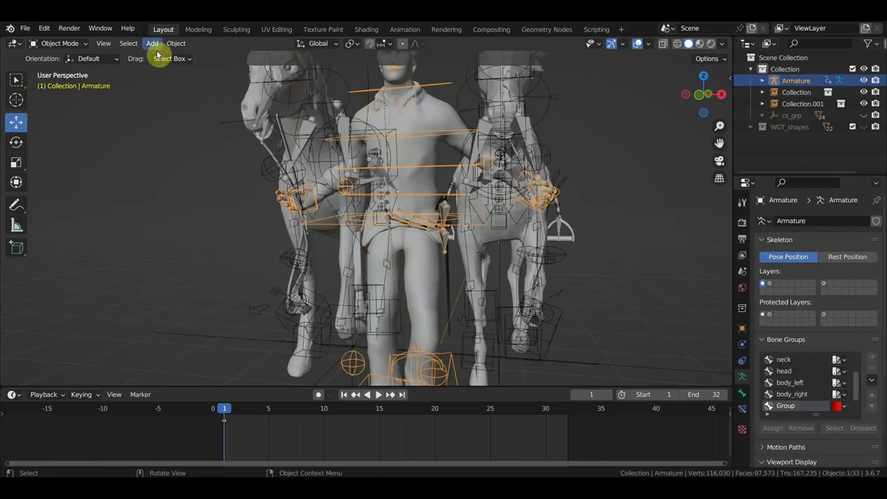
{"action": "left_click", "coordinate": [61, 44]}
{"action": "left_click", "coordinate": [67, 81]}
{"action": "left_click", "coordinate": [537, 183]}
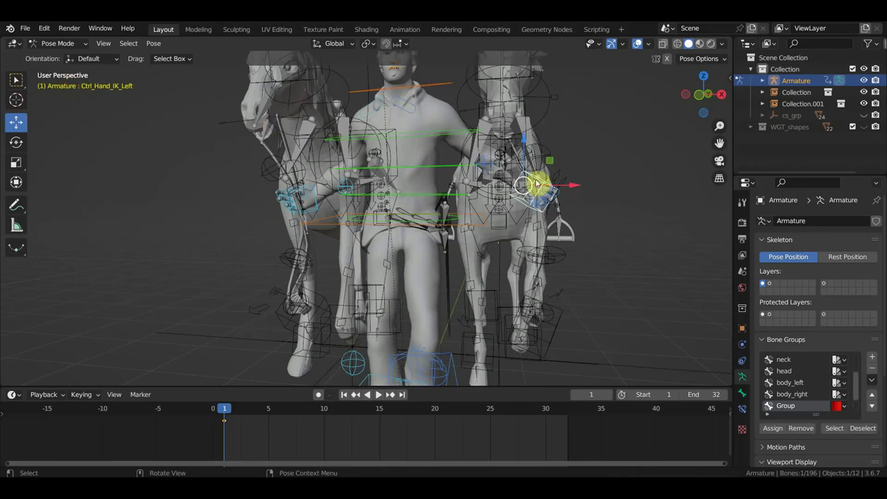
{"action": "left_click", "coordinate": [638, 43]}
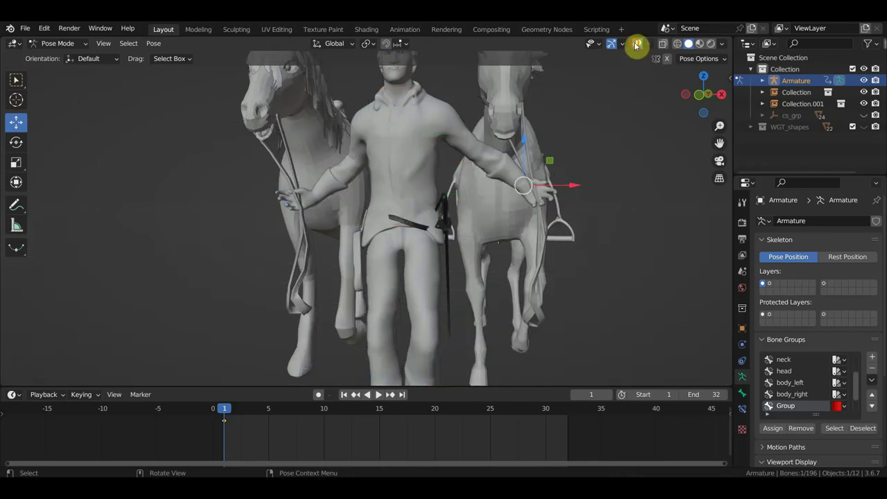
{"action": "left_click_drag", "start_coordinate": [575, 184], "coordinate": [582, 178]}
Step: Rotate the left hand control twice and move it toward the horse's rein
{"action": "key", "text": "r"}
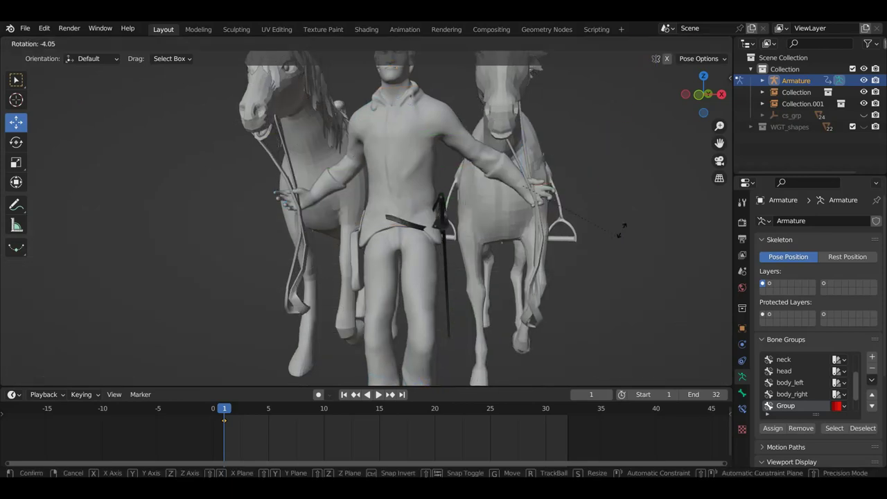
{"action": "left_click", "coordinate": [622, 210]}
{"action": "middle_click_drag", "start_coordinate": [629, 206], "coordinate": [603, 277]}
{"action": "scroll", "coordinate": [602, 279], "scroll_direction": "down", "scroll_amount": 2}
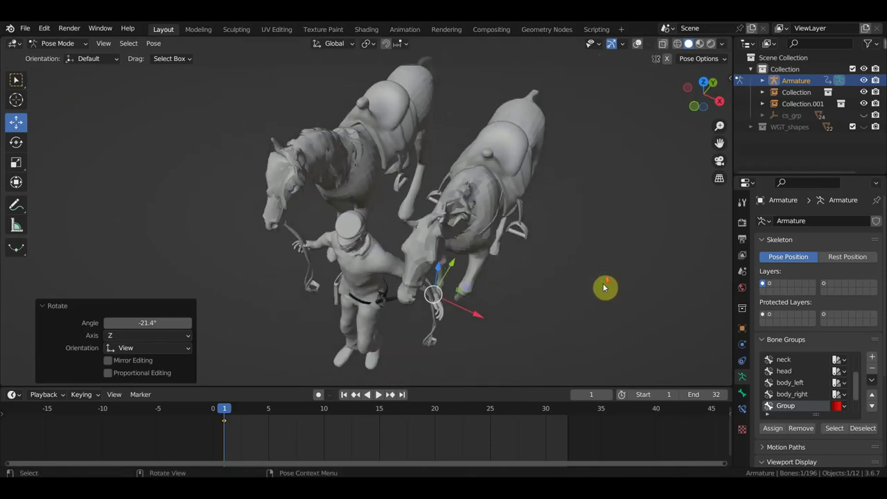
{"action": "key", "text": "r"}
{"action": "left_click", "coordinate": [587, 328]}
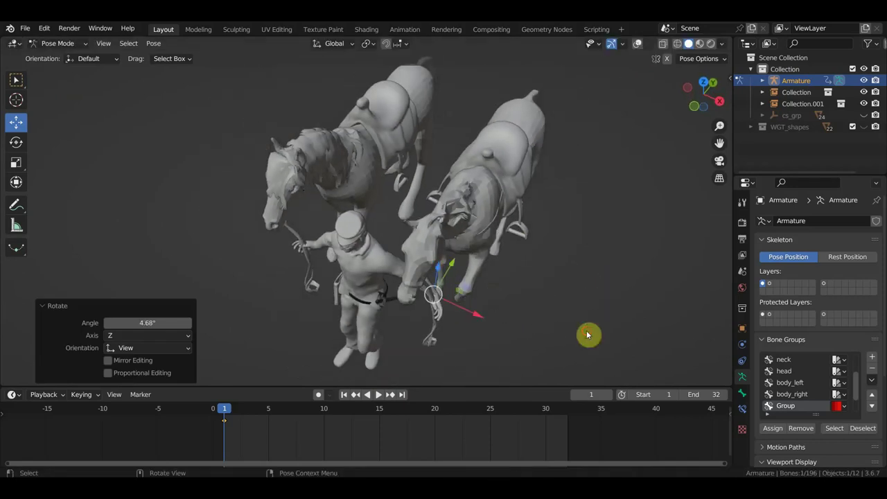
{"action": "key", "text": "g"}
{"action": "left_click", "coordinate": [582, 326]}
Step: Turn the left hand control to -27.6° on Z and inspect the grip up close
{"action": "mouse_move", "coordinate": [584, 329]}
{"action": "middle_mouse_down"}
{"action": "mouse_move", "coordinate": [608, 270]}
{"action": "mouse_move", "coordinate": [566, 281]}
{"action": "middle_mouse_up"}
{"action": "scroll", "coordinate": [579, 279], "scroll_direction": "up", "scroll_amount": 2}
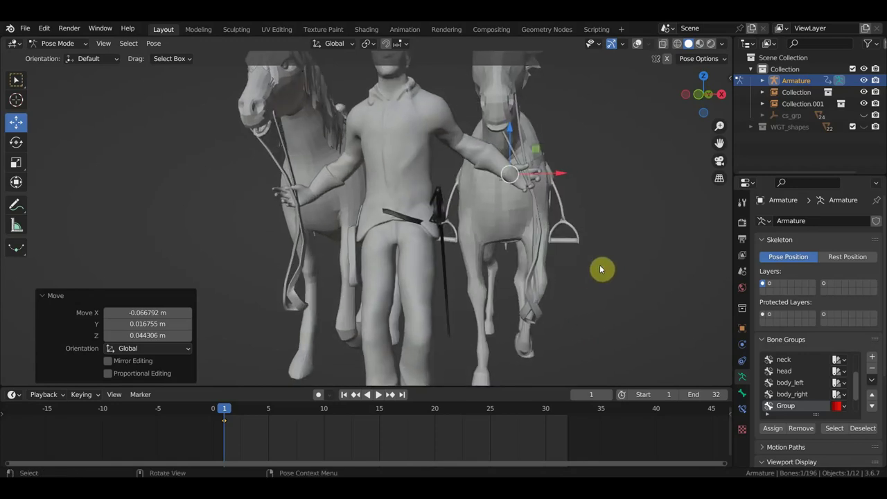
{"action": "key", "text": "r"}
{"action": "left_click", "coordinate": [630, 199]}
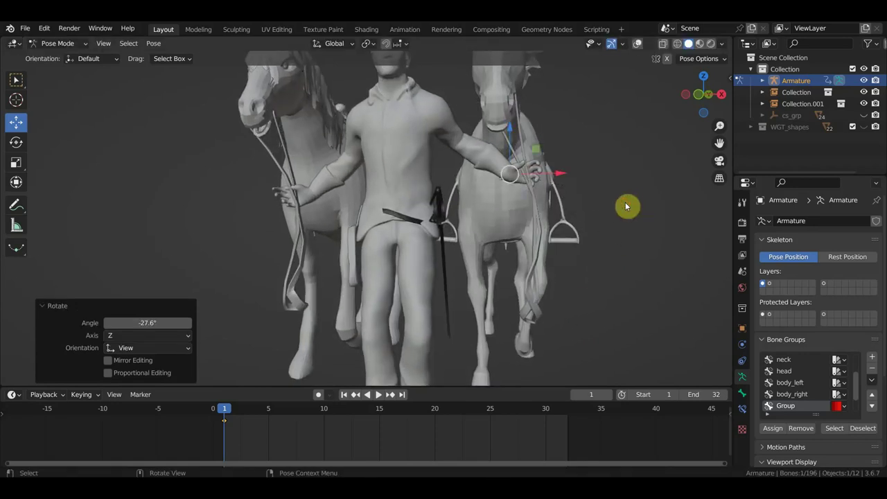
{"action": "scroll", "coordinate": [620, 202], "scroll_direction": "up", "scroll_amount": 3}
{"action": "mouse_move", "coordinate": [616, 203]}
{"action": "middle_mouse_down"}
{"action": "mouse_move", "coordinate": [587, 220]}
{"action": "mouse_move", "coordinate": [590, 233]}
{"action": "mouse_move", "coordinate": [628, 205]}
{"action": "mouse_move", "coordinate": [587, 214]}
{"action": "middle_mouse_up"}
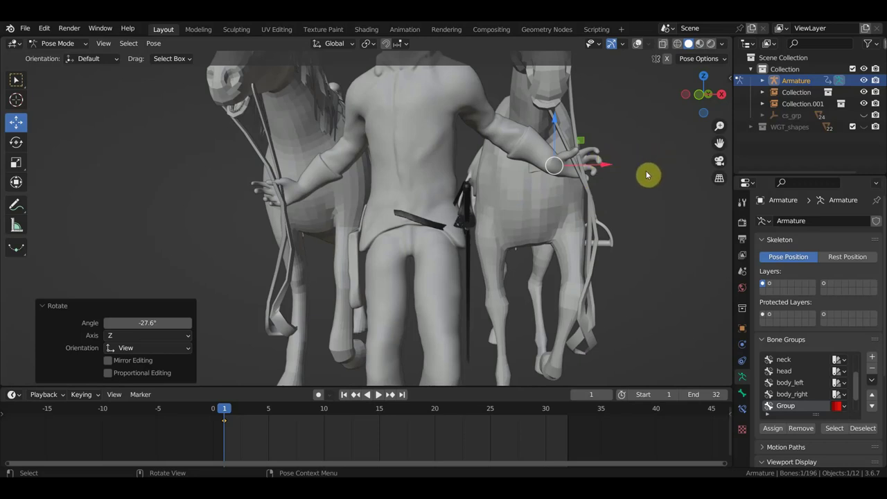
Step: Key the hand control, then go to frame 5 with bone controls shown
{"action": "key", "text": "i"}
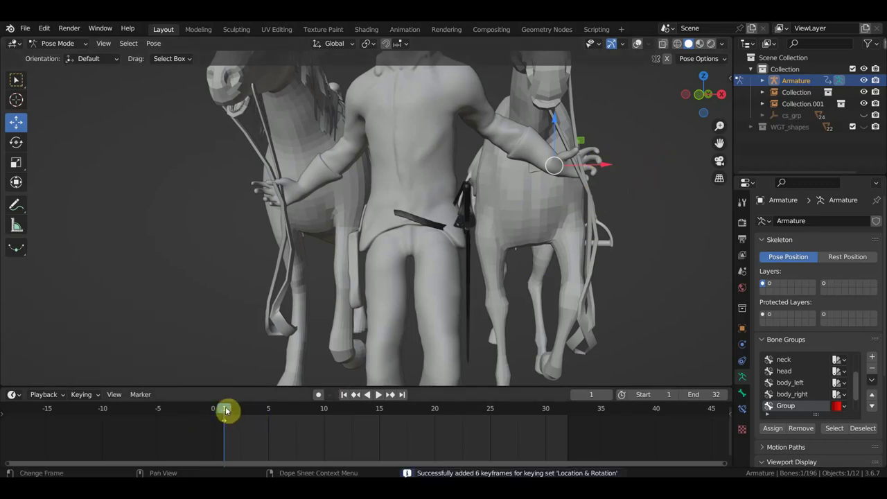
{"action": "left_click_drag", "start_coordinate": [225, 410], "coordinate": [267, 424]}
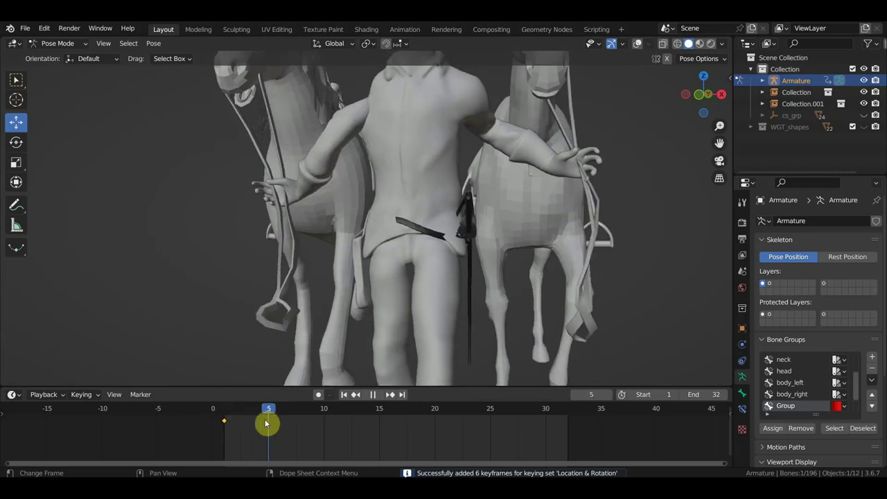
{"action": "left_click_drag", "start_coordinate": [266, 423], "coordinate": [269, 422]}
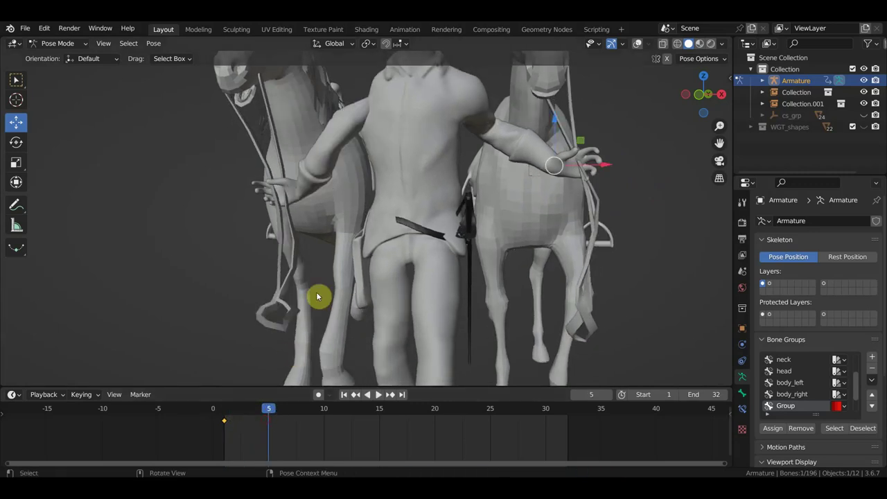
{"action": "left_click", "coordinate": [638, 44]}
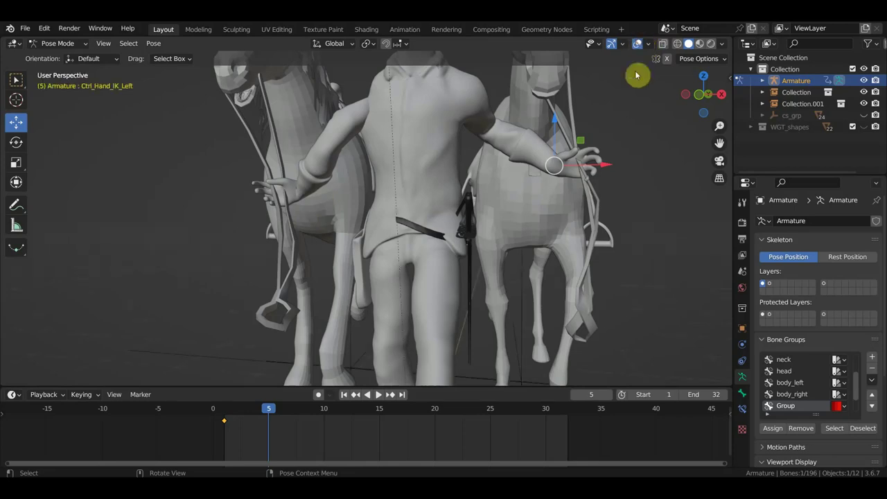
{"action": "mouse_move", "coordinate": [635, 74]}
{"action": "middle_mouse_down"}
{"action": "mouse_move", "coordinate": [567, 176]}
{"action": "mouse_move", "coordinate": [575, 177]}
{"action": "middle_mouse_up"}
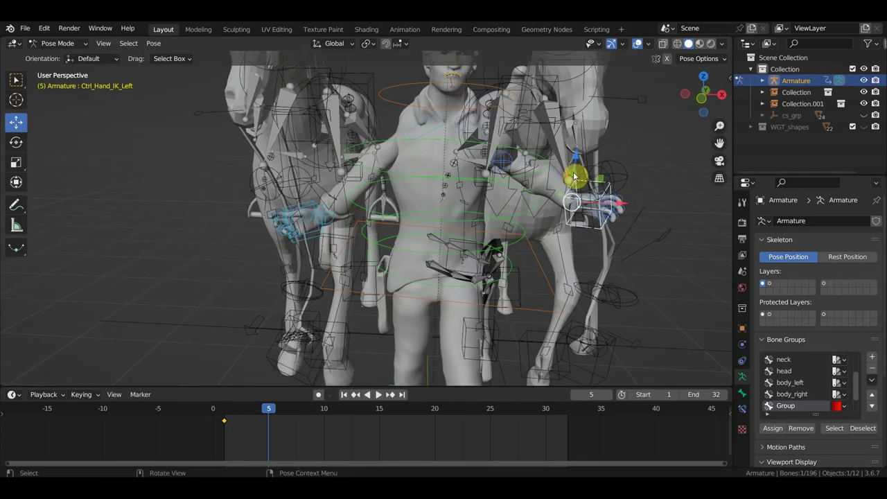
Step: Nudge Ctrl_Hand_IK_Right slightly at frame 5
{"action": "left_click", "coordinate": [311, 201]}
{"action": "middle_click_drag", "start_coordinate": [311, 202], "coordinate": [452, 211]}
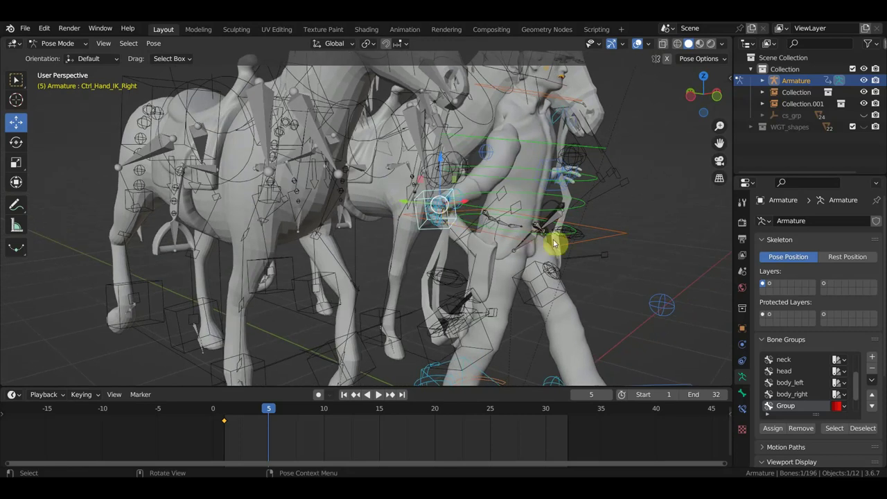
{"action": "key", "text": "g"}
{"action": "left_click", "coordinate": [559, 237]}
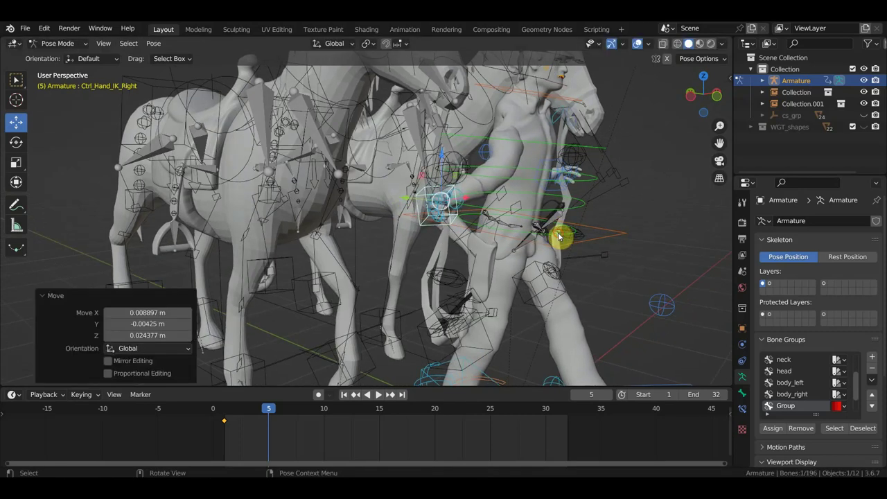
{"action": "middle_click_drag", "start_coordinate": [559, 237], "coordinate": [488, 262]}
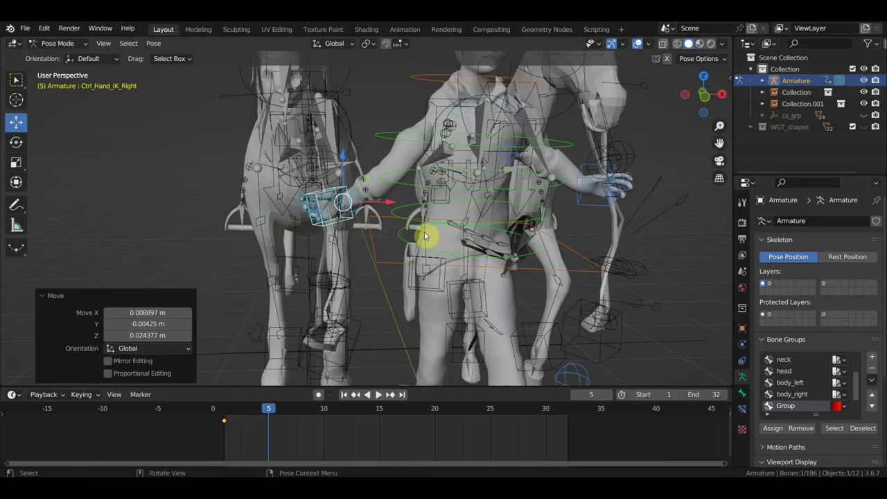
{"action": "middle_click_drag", "start_coordinate": [353, 212], "coordinate": [487, 220]}
Step: Raise Ctrl_ArmPole_IK_Right toward the elbow and delete its keyframes after frame 1
{"action": "left_click", "coordinate": [352, 184]}
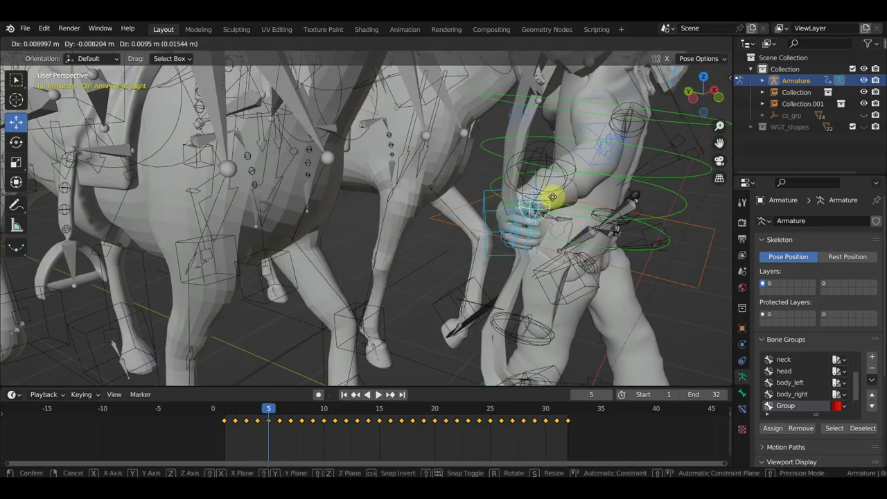
{"action": "left_click_drag", "start_coordinate": [551, 188], "coordinate": [487, 154]}
{"action": "middle_click_drag", "start_coordinate": [509, 219], "coordinate": [544, 388]}
{"action": "left_click_drag", "start_coordinate": [588, 443], "coordinate": [232, 418]}
{"action": "key", "text": "Delete"}
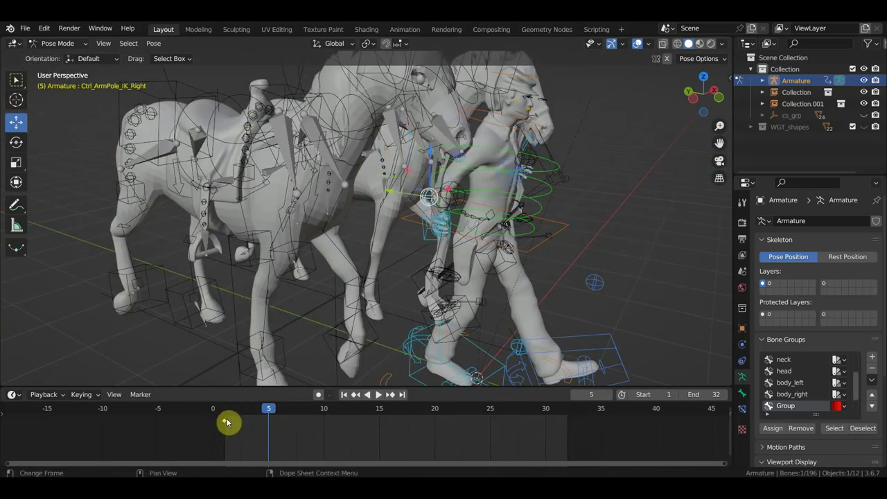
Step: At frame 1, select Ctrl_ArmPole_IK_Left and box-select its later keyframes
{"action": "left_click", "coordinate": [225, 415]}
{"action": "mouse_move", "coordinate": [599, 263]}
{"action": "middle_mouse_down"}
{"action": "mouse_move", "coordinate": [485, 264]}
{"action": "mouse_move", "coordinate": [509, 206]}
{"action": "middle_mouse_up"}
{"action": "scroll", "coordinate": [509, 206], "scroll_direction": "up", "scroll_amount": 2}
{"action": "left_click", "coordinate": [513, 172]}
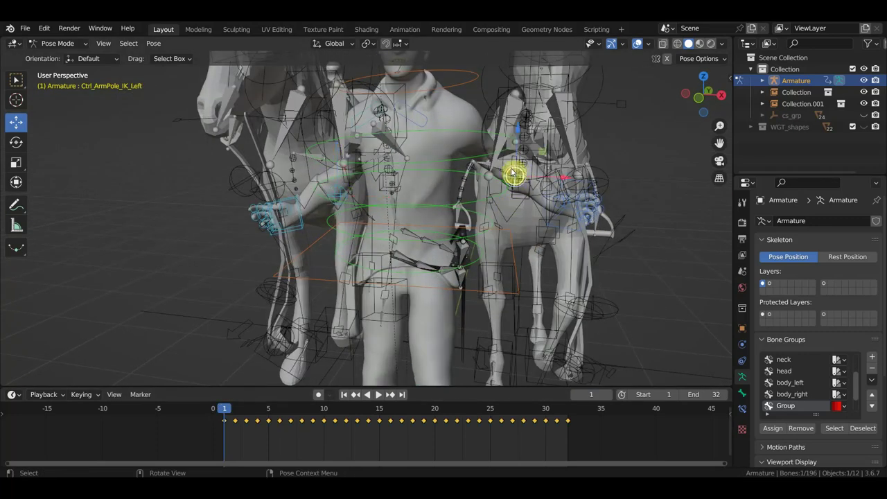
{"action": "mouse_move", "coordinate": [598, 446]}
{"action": "left_mouse_down"}
{"action": "mouse_move", "coordinate": [242, 432]}
{"action": "mouse_move", "coordinate": [225, 413]}
{"action": "left_mouse_up"}
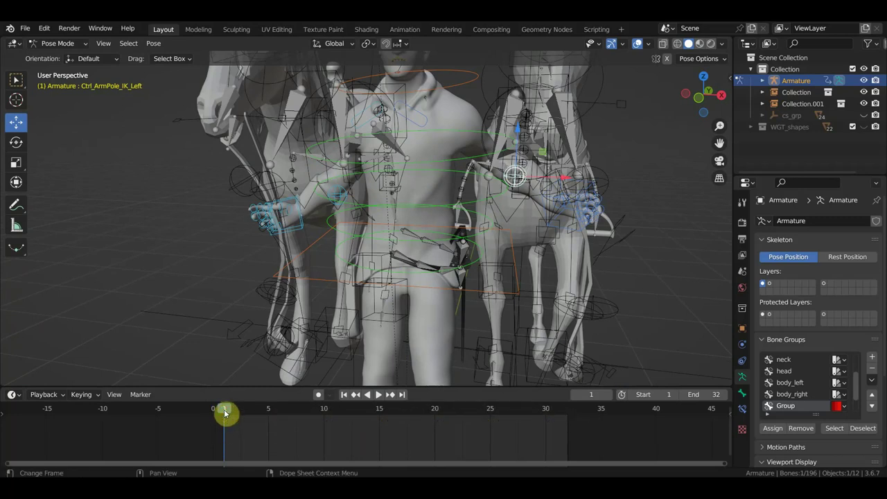
{"action": "mouse_move", "coordinate": [403, 281]}
{"action": "middle_mouse_down"}
{"action": "mouse_move", "coordinate": [464, 281]}
{"action": "mouse_move", "coordinate": [391, 358]}
{"action": "middle_mouse_up"}
Step: Move to frame 5 and hide the bone shapes to see the mesh
{"action": "left_click_drag", "start_coordinate": [234, 411], "coordinate": [270, 421]}
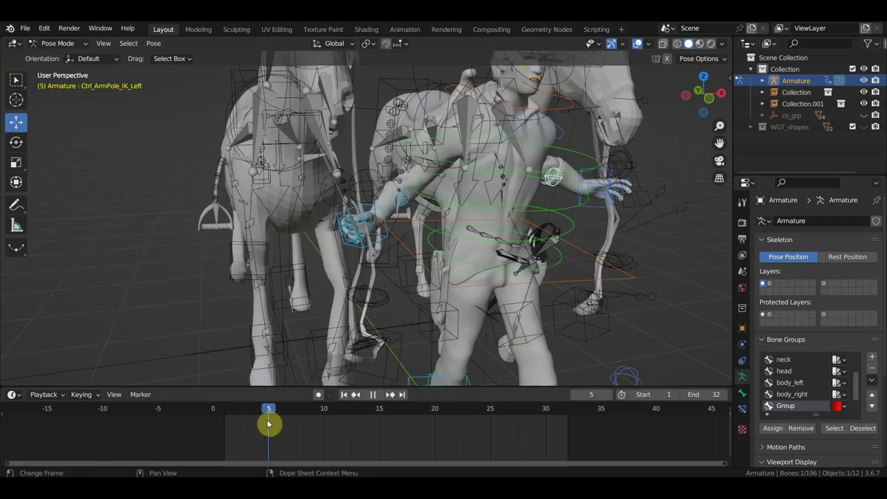
{"action": "mouse_move", "coordinate": [416, 330]}
{"action": "middle_mouse_down"}
{"action": "mouse_move", "coordinate": [367, 328]}
{"action": "mouse_move", "coordinate": [425, 298]}
{"action": "middle_mouse_up"}
{"action": "middle_click_drag", "start_coordinate": [512, 256], "coordinate": [490, 257]}
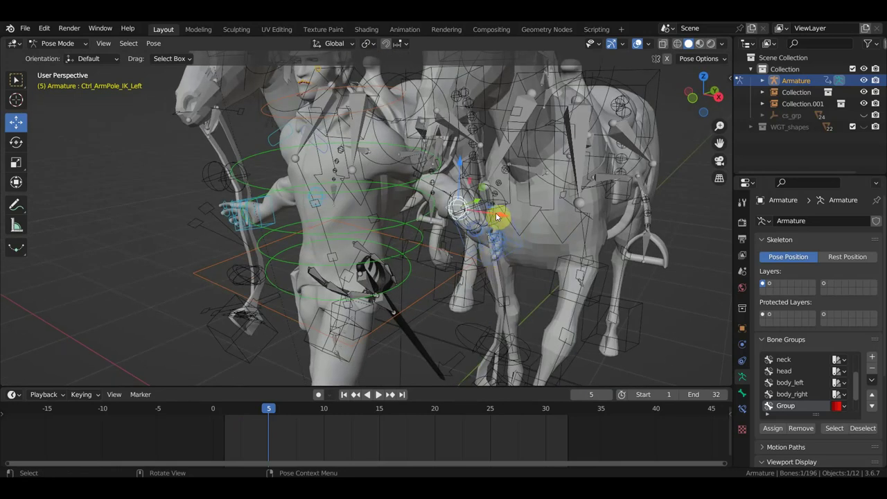
{"action": "scroll", "coordinate": [527, 249], "scroll_direction": "up", "scroll_amount": 3}
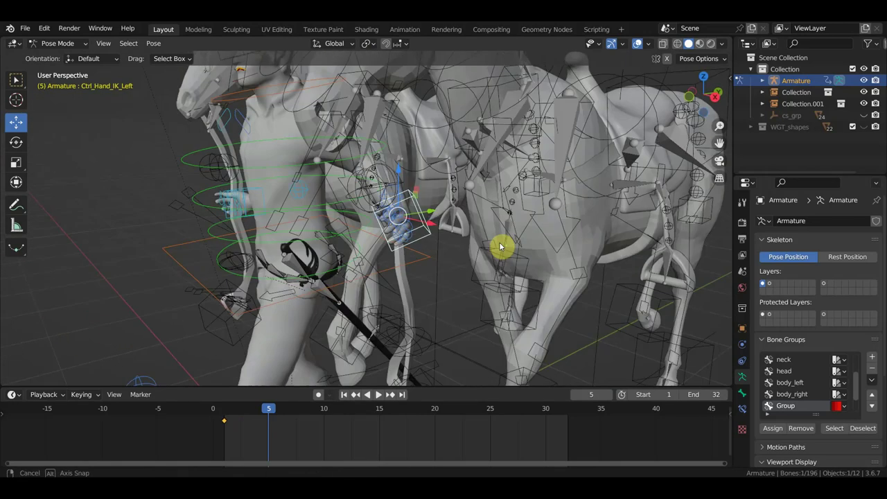
{"action": "scroll", "coordinate": [501, 247], "scroll_direction": "up", "scroll_amount": 1}
{"action": "left_click", "coordinate": [638, 44]}
{"action": "middle_click_drag", "start_coordinate": [518, 237], "coordinate": [504, 232]}
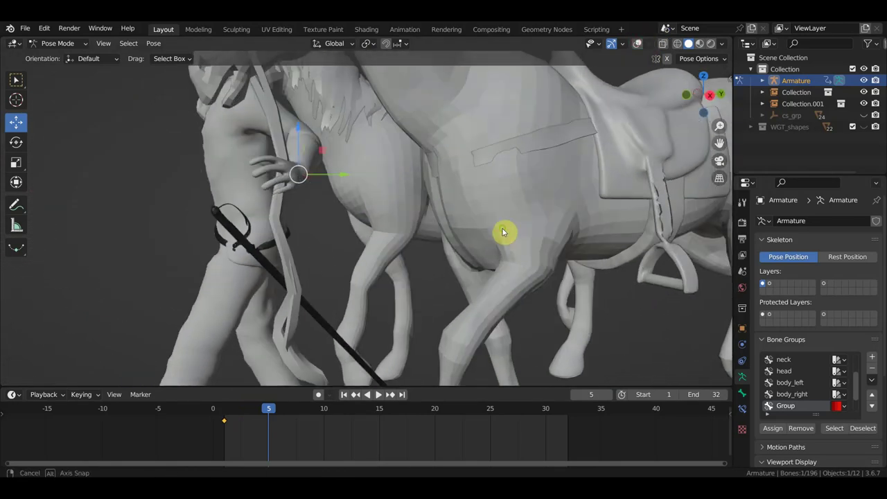
Step: Rotate Ctrl_Hand_IK_Left 29.9°, then a further 6.04°, to hold the rein
{"action": "key", "text": "r"}
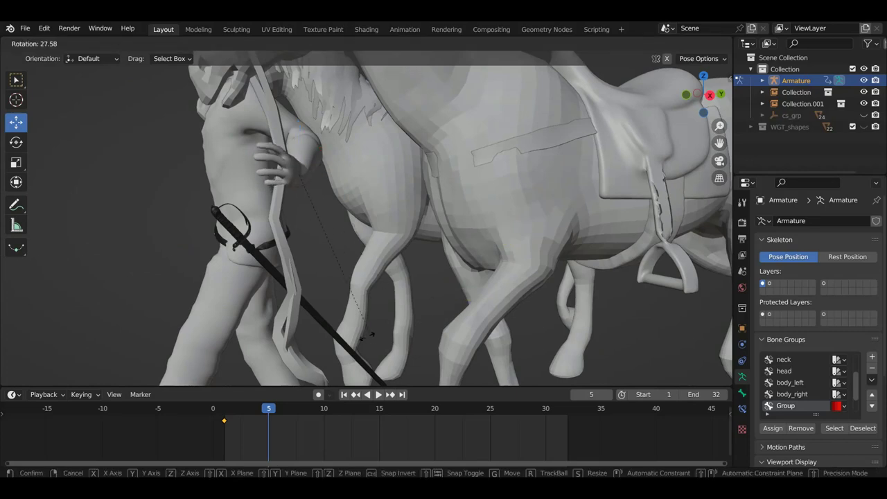
{"action": "left_click", "coordinate": [361, 321]}
{"action": "middle_click_drag", "start_coordinate": [361, 321], "coordinate": [466, 312]}
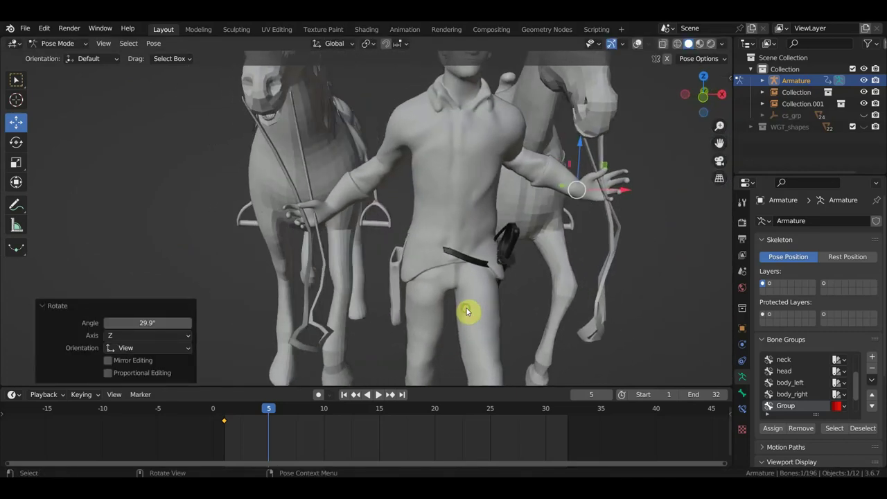
{"action": "mouse_move", "coordinate": [643, 261]}
{"action": "middle_mouse_down"}
{"action": "mouse_move", "coordinate": [573, 273]}
{"action": "mouse_move", "coordinate": [540, 267]}
{"action": "mouse_move", "coordinate": [620, 260]}
{"action": "middle_mouse_up"}
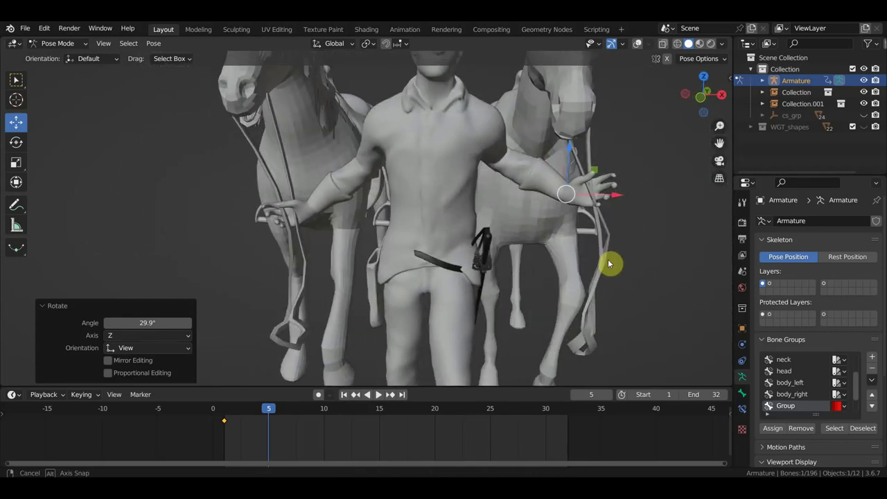
{"action": "key", "text": "r"}
{"action": "left_click", "coordinate": [627, 273]}
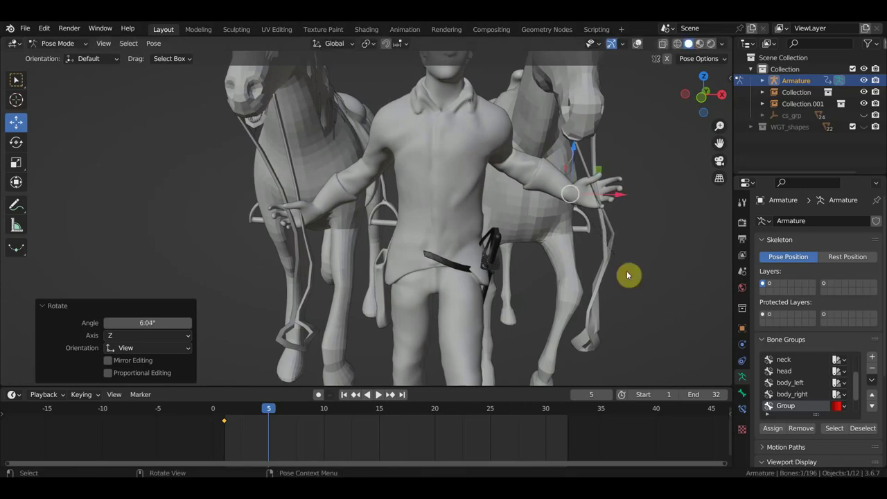
{"action": "middle_click_drag", "start_coordinate": [306, 216], "coordinate": [409, 230]}
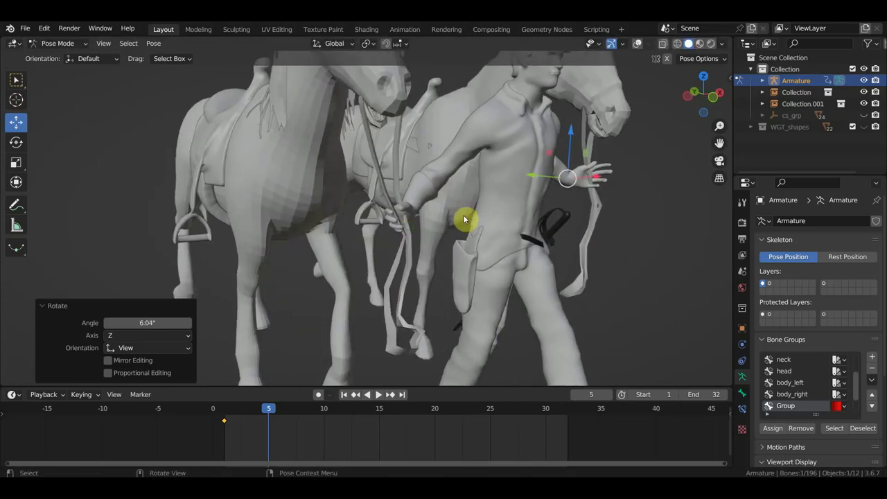
Step: Key location and rotation for all bones at frame 5, then go to frame 10
{"action": "key", "text": "a"}
{"action": "key", "text": "i"}
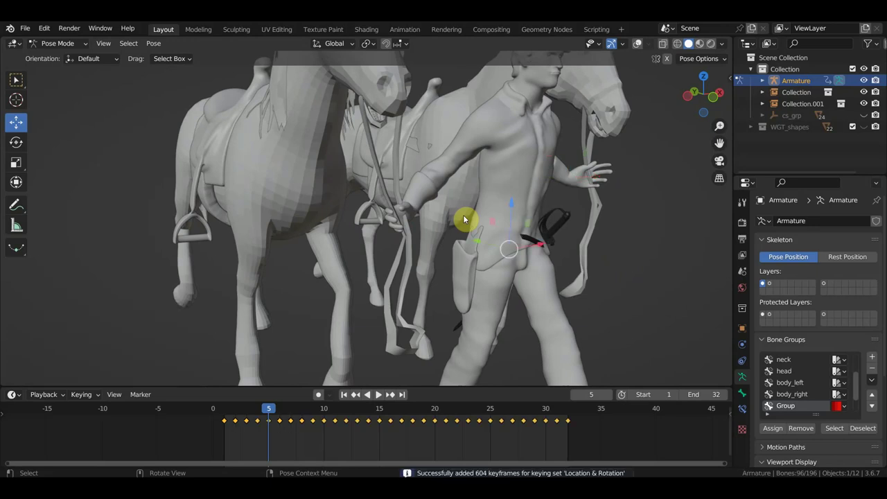
{"action": "left_click", "coordinate": [325, 413]}
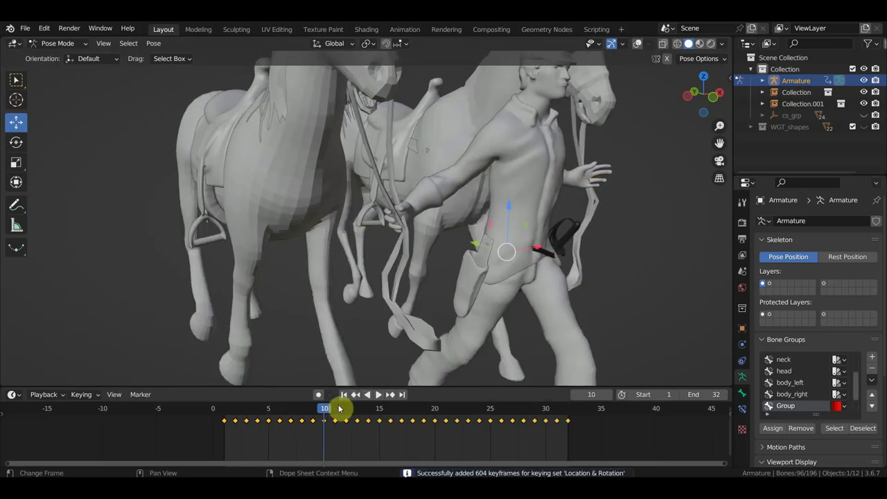
{"action": "middle_click_drag", "start_coordinate": [443, 376], "coordinate": [408, 322]}
{"action": "left_click", "coordinate": [638, 45]}
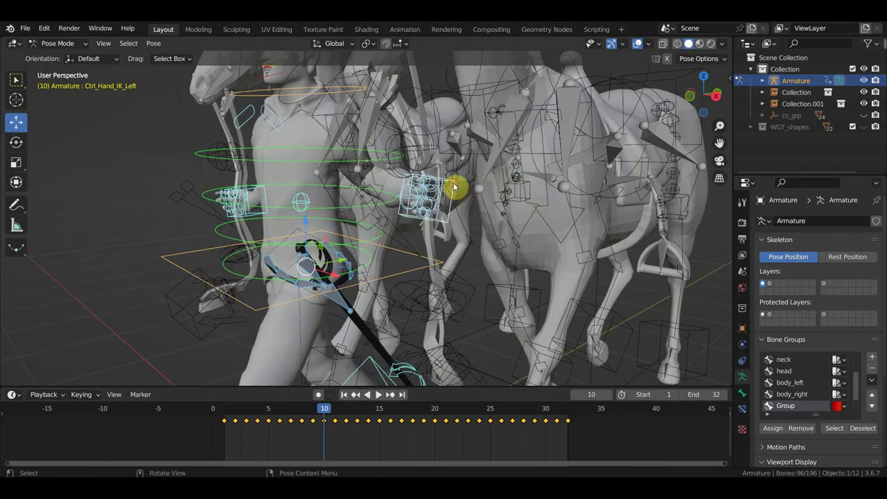
Step: Move Ctrl_Hand_IK_Left to a new position at frame 10
{"action": "left_click", "coordinate": [453, 185]}
{"action": "middle_click_drag", "start_coordinate": [458, 193], "coordinate": [423, 192]}
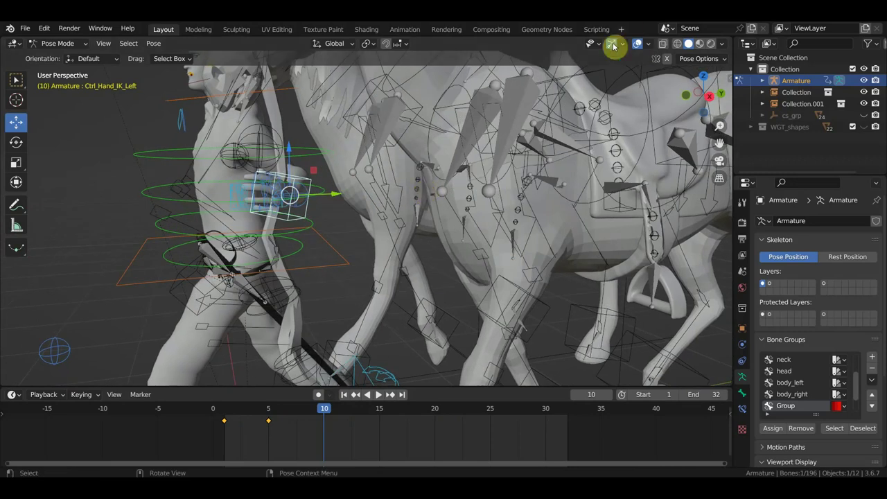
{"action": "left_click", "coordinate": [637, 44]}
{"action": "middle_click_drag", "start_coordinate": [510, 212], "coordinate": [503, 218]}
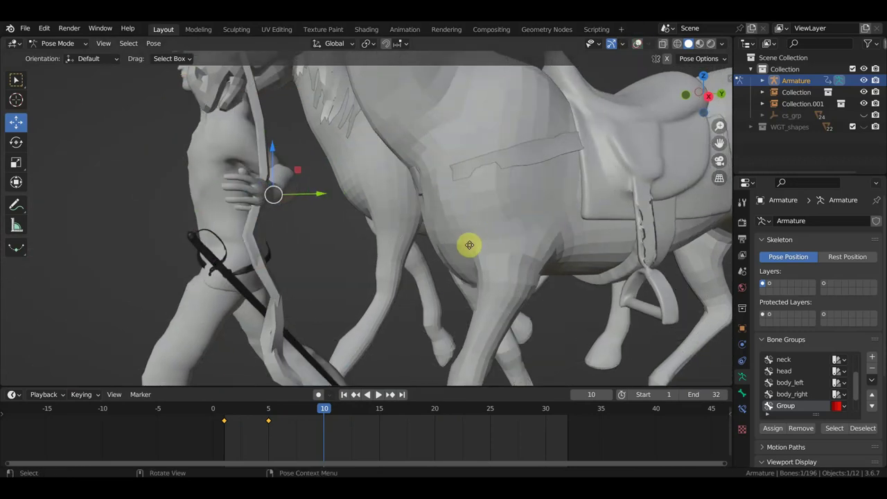
{"action": "key", "text": "g"}
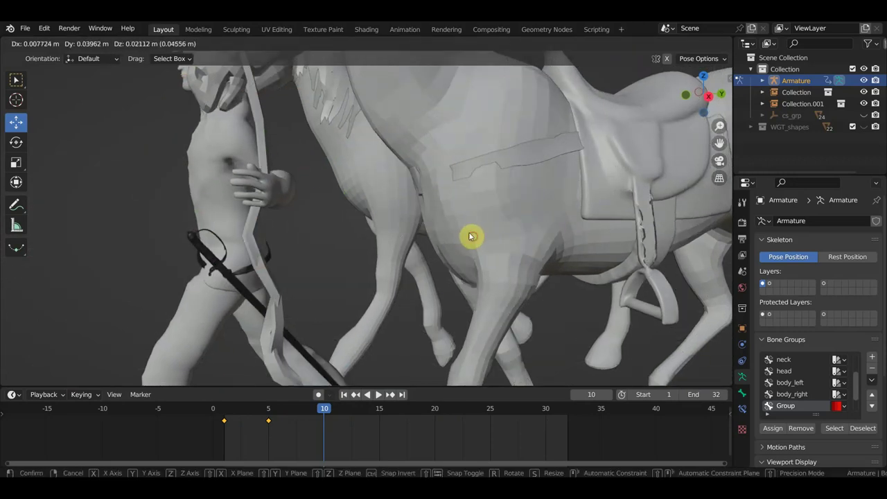
{"action": "left_click", "coordinate": [469, 236]}
{"action": "mouse_move", "coordinate": [469, 236]}
{"action": "middle_mouse_down"}
{"action": "mouse_move", "coordinate": [406, 270]}
{"action": "mouse_move", "coordinate": [471, 268]}
{"action": "middle_mouse_up"}
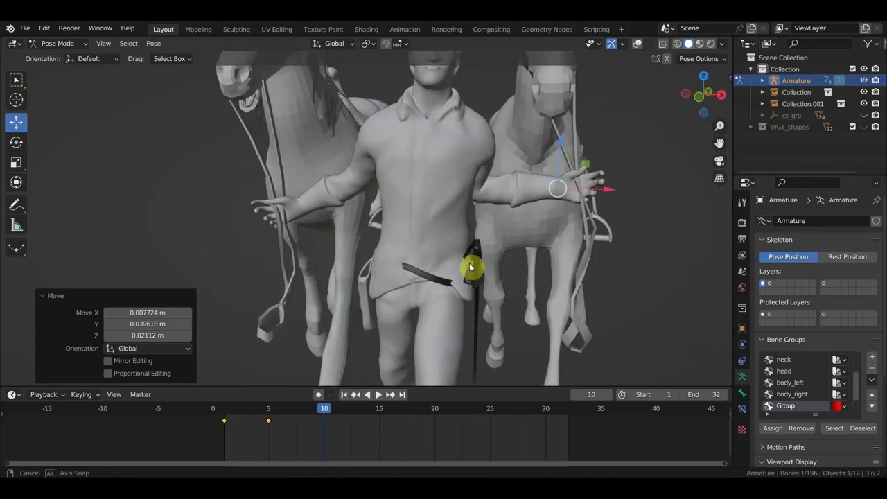
{"action": "scroll", "coordinate": [516, 223], "scroll_direction": "down", "scroll_amount": 2}
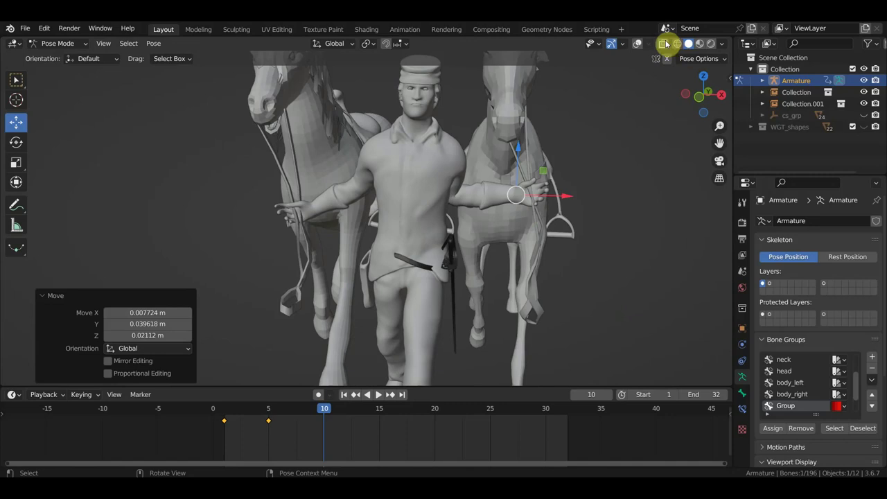
Step: Rotate Ctrl_Shoulder_Left by -13.8°
{"action": "left_click", "coordinate": [637, 43]}
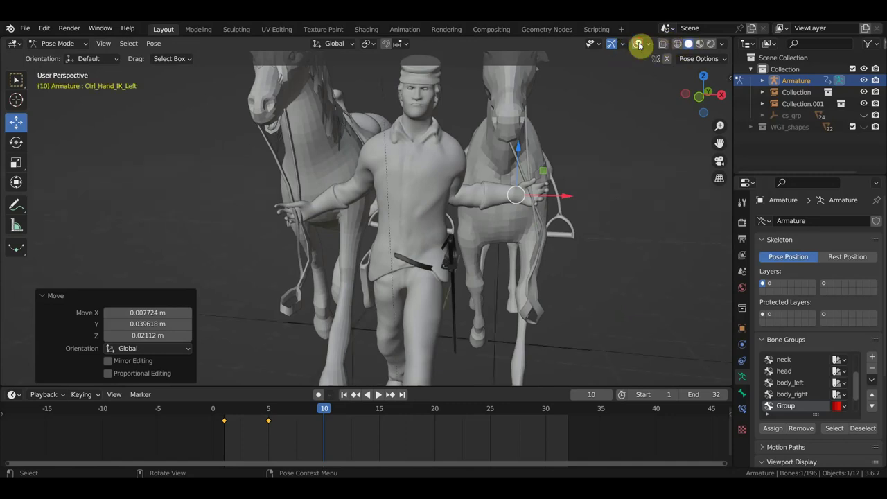
{"action": "middle_click_drag", "start_coordinate": [452, 162], "coordinate": [461, 160]}
{"action": "left_click", "coordinate": [452, 151]}
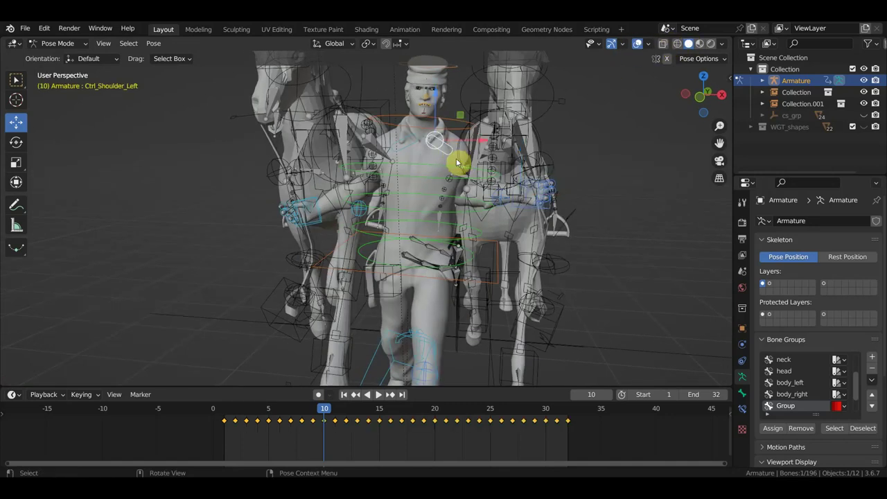
{"action": "key", "text": "r"}
{"action": "left_click", "coordinate": [465, 155]}
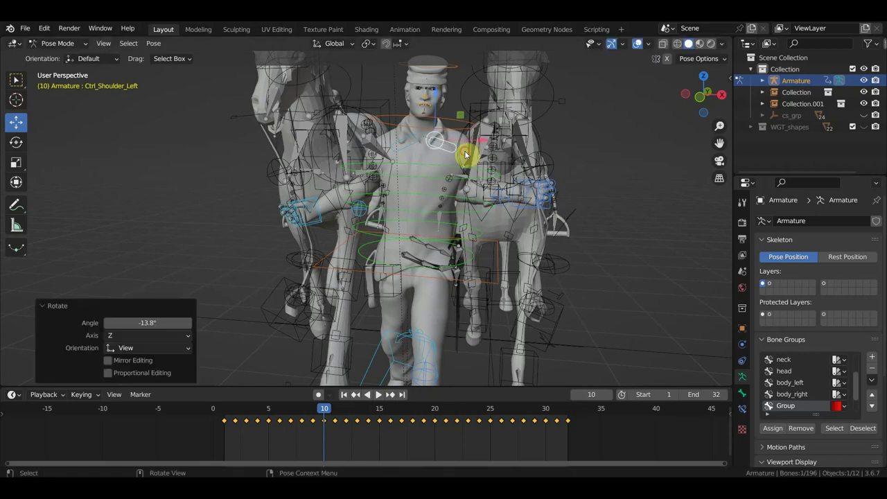
Step: Raise both the left and right ArmPole IK controls slightly
{"action": "mouse_move", "coordinate": [464, 173]}
{"action": "middle_mouse_down"}
{"action": "mouse_move", "coordinate": [487, 209]}
{"action": "mouse_move", "coordinate": [464, 215]}
{"action": "middle_mouse_up"}
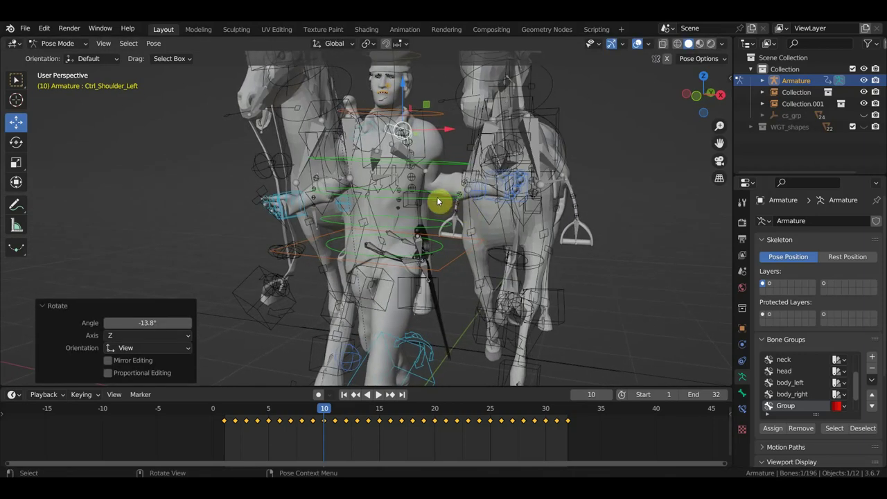
{"action": "scroll", "coordinate": [466, 196], "scroll_direction": "up", "scroll_amount": 2}
{"action": "left_click", "coordinate": [510, 197]}
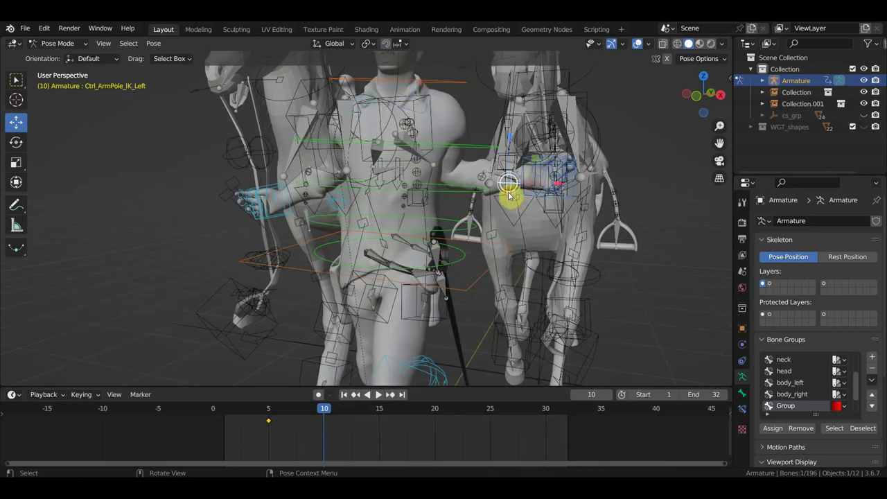
{"action": "key", "text": "g"}
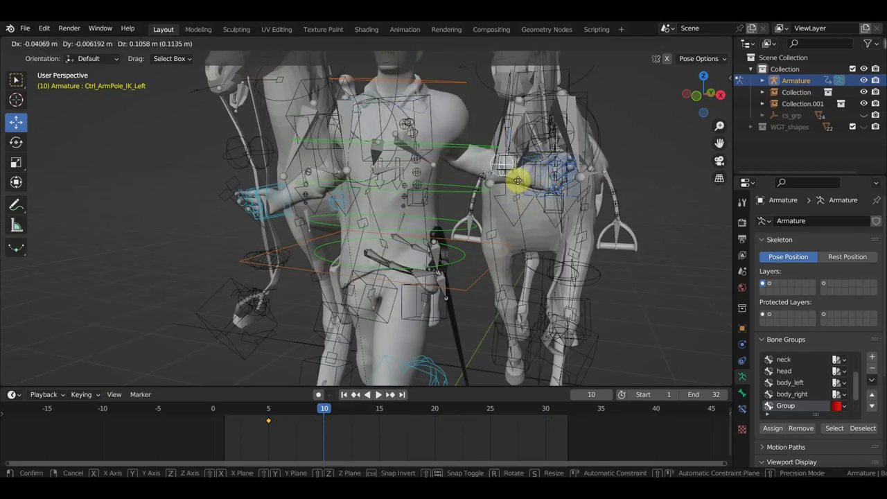
{"action": "left_click", "coordinate": [519, 181]}
{"action": "middle_click_drag", "start_coordinate": [522, 188], "coordinate": [538, 192]}
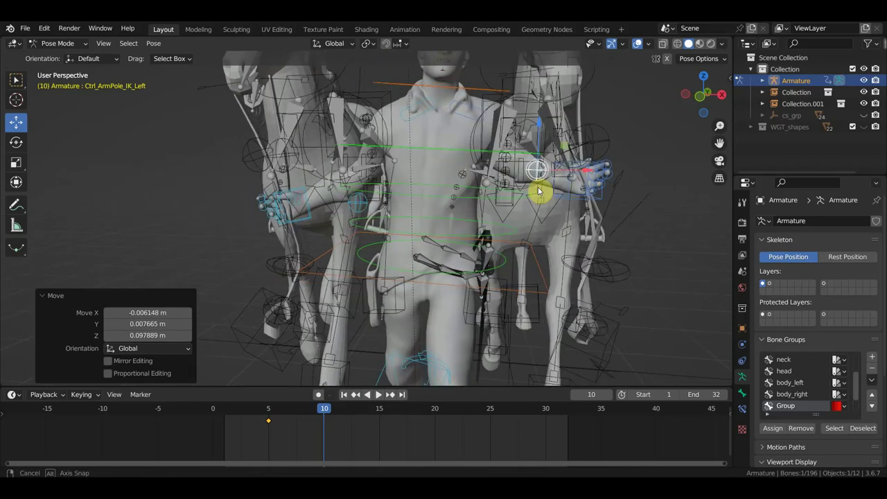
{"action": "left_click", "coordinate": [369, 203]}
{"action": "middle_click_drag", "start_coordinate": [367, 199], "coordinate": [409, 205]}
{"action": "key", "text": "g"}
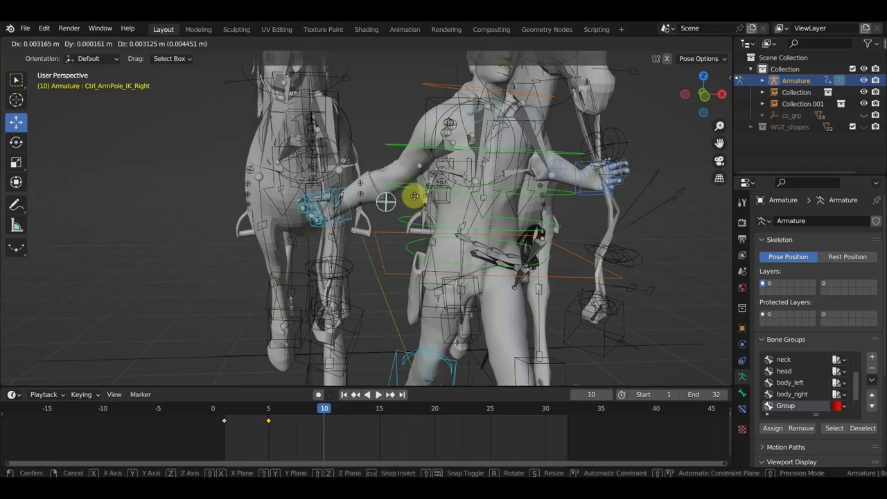
{"action": "left_click", "coordinate": [413, 192]}
Step: Key location and rotation for all rig bones at frame 10
{"action": "middle_click_drag", "start_coordinate": [479, 204], "coordinate": [441, 202]}
{"action": "key", "text": "a"}
{"action": "key", "text": "i"}
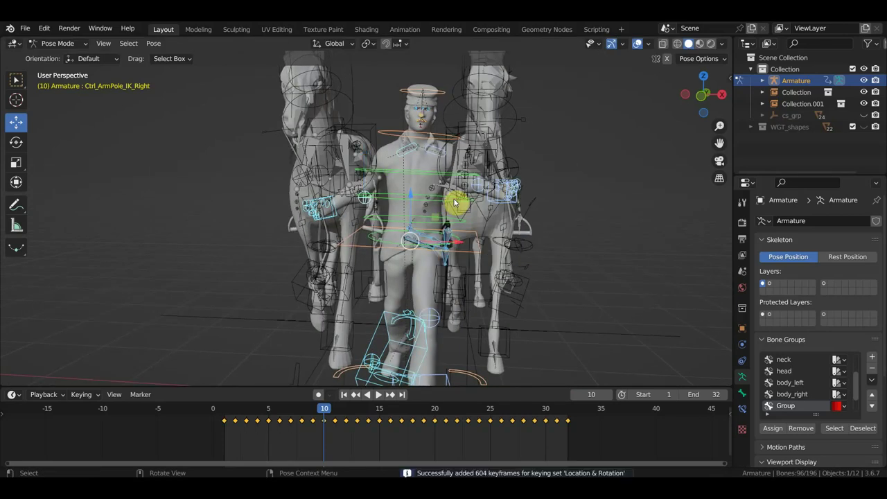
{"action": "scroll", "coordinate": [444, 253], "scroll_direction": "up", "scroll_amount": 3}
Step: Hide the rig controls and jump to frame 15
{"action": "left_click", "coordinate": [637, 43]}
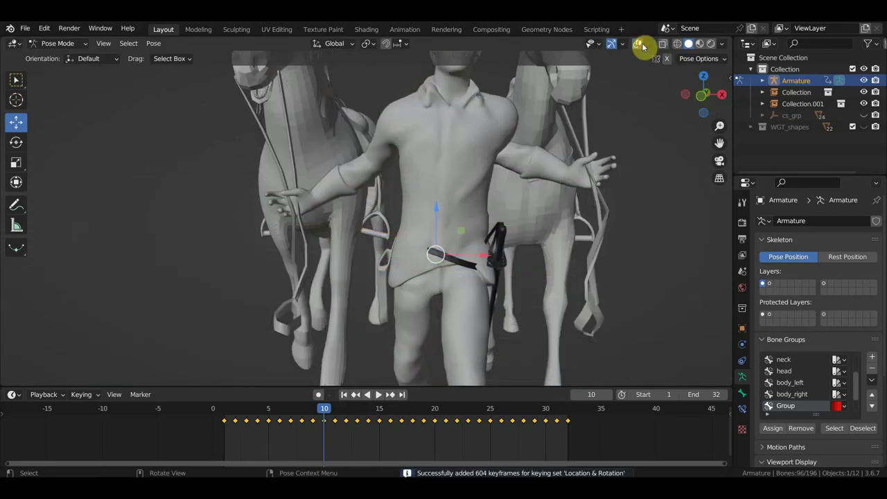
{"action": "scroll", "coordinate": [630, 130], "scroll_direction": "up", "scroll_amount": 2}
{"action": "middle_click_drag", "start_coordinate": [630, 129], "coordinate": [612, 132]}
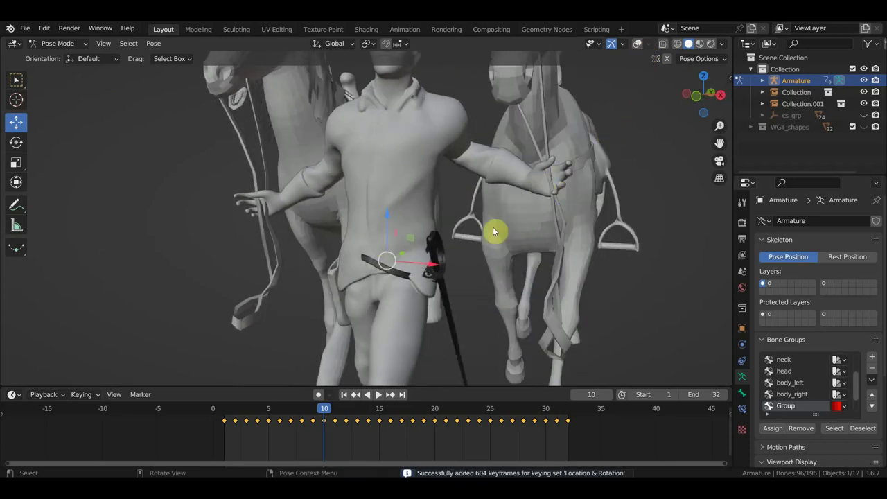
{"action": "mouse_move", "coordinate": [493, 230]}
{"action": "middle_mouse_down"}
{"action": "mouse_move", "coordinate": [395, 239]}
{"action": "mouse_move", "coordinate": [428, 236]}
{"action": "middle_mouse_up"}
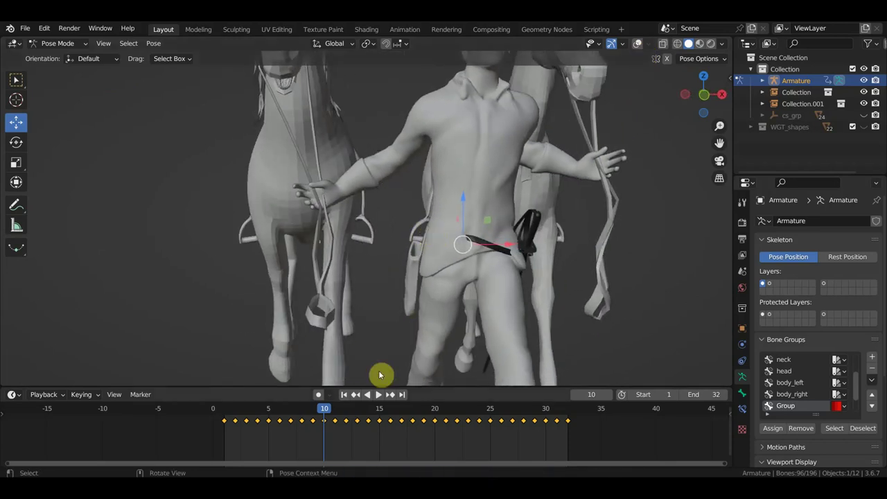
{"action": "left_click", "coordinate": [379, 410]}
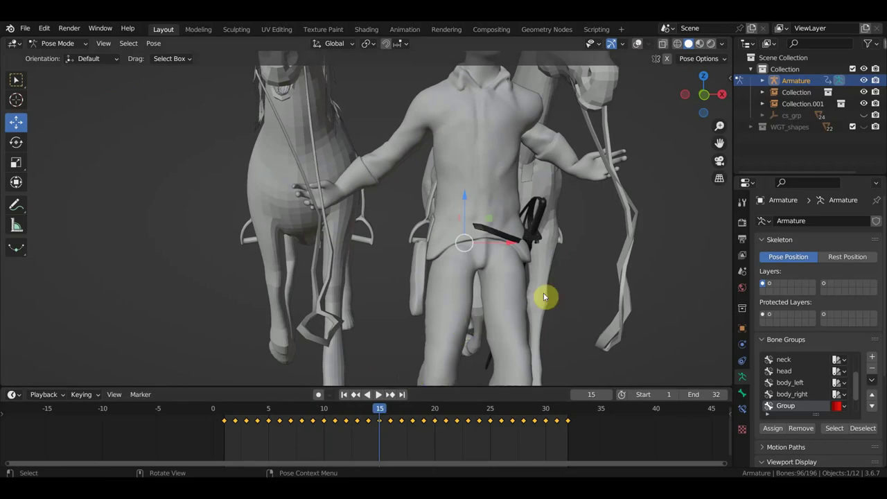
Step: Show the controls and raise Ctrl_Hand_IK_Left
{"action": "mouse_move", "coordinate": [544, 297]}
{"action": "middle_mouse_down"}
{"action": "mouse_move", "coordinate": [563, 287]}
{"action": "mouse_move", "coordinate": [503, 296]}
{"action": "mouse_move", "coordinate": [538, 259]}
{"action": "middle_mouse_up"}
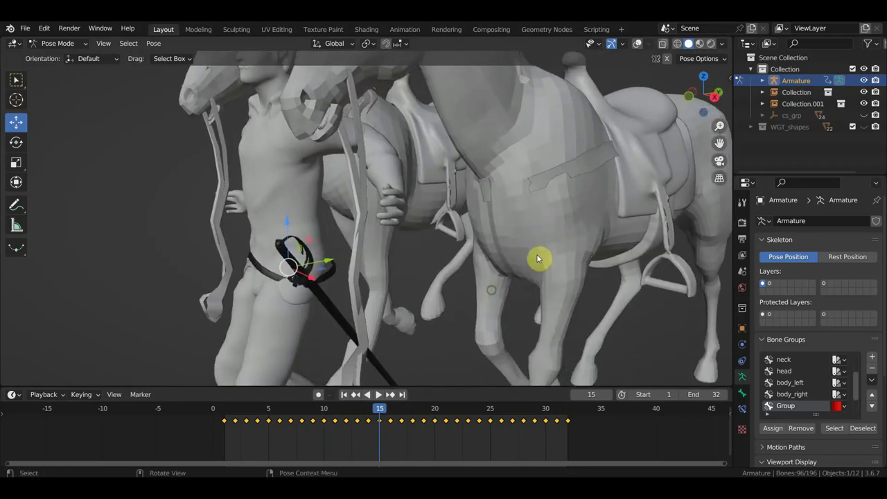
{"action": "left_click", "coordinate": [635, 44]}
{"action": "middle_click_drag", "start_coordinate": [453, 227], "coordinate": [430, 226]}
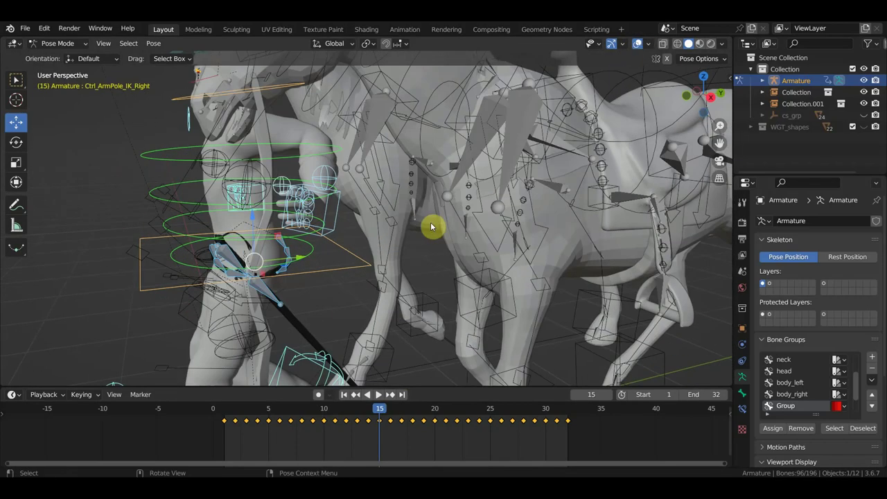
{"action": "left_click", "coordinate": [339, 206]}
{"action": "key", "text": "g"}
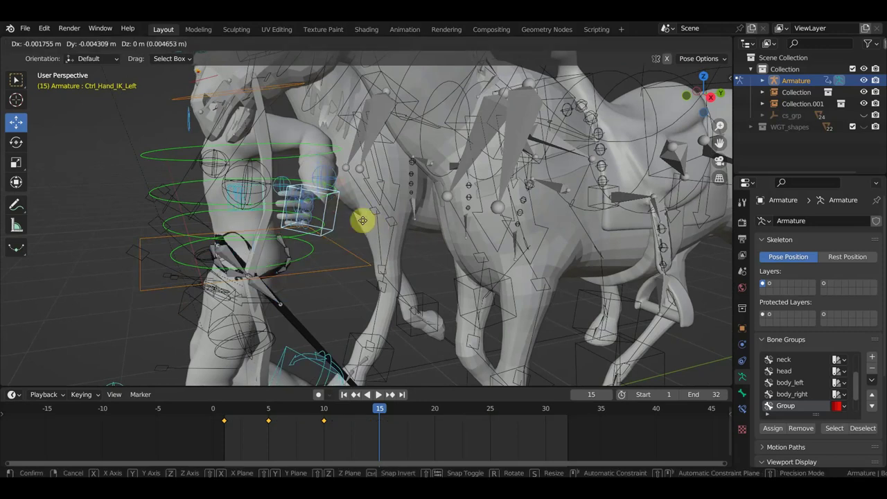
{"action": "left_click", "coordinate": [339, 185]}
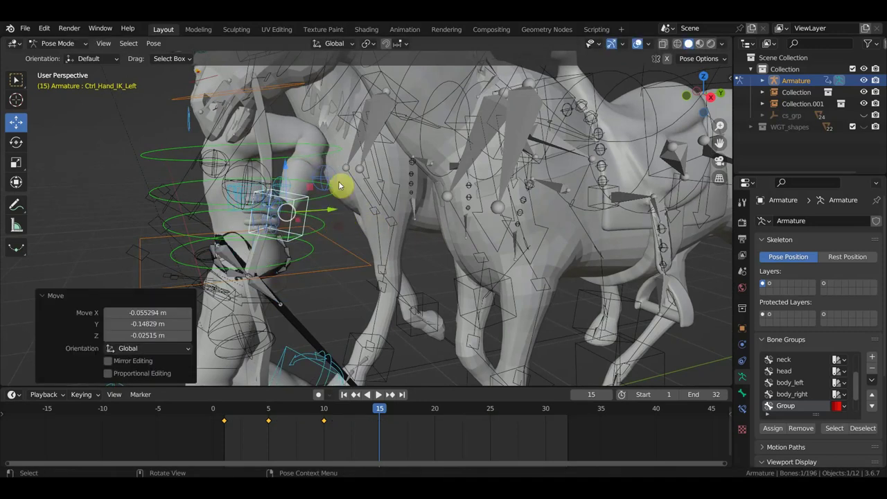
Step: Move Ctrl_ArmPole_IK_Left to a new position
{"action": "left_click", "coordinate": [331, 172]}
{"action": "key", "text": "g"}
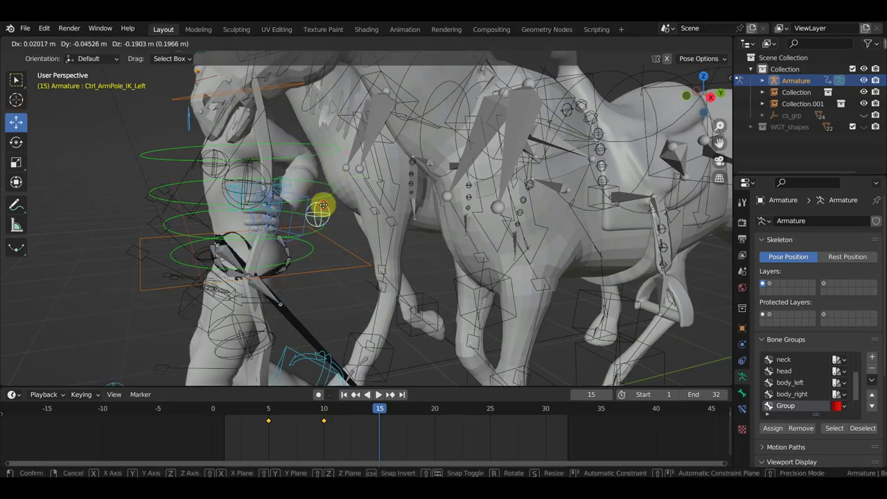
{"action": "left_click", "coordinate": [338, 203]}
{"action": "middle_click_drag", "start_coordinate": [343, 201], "coordinate": [551, 203]}
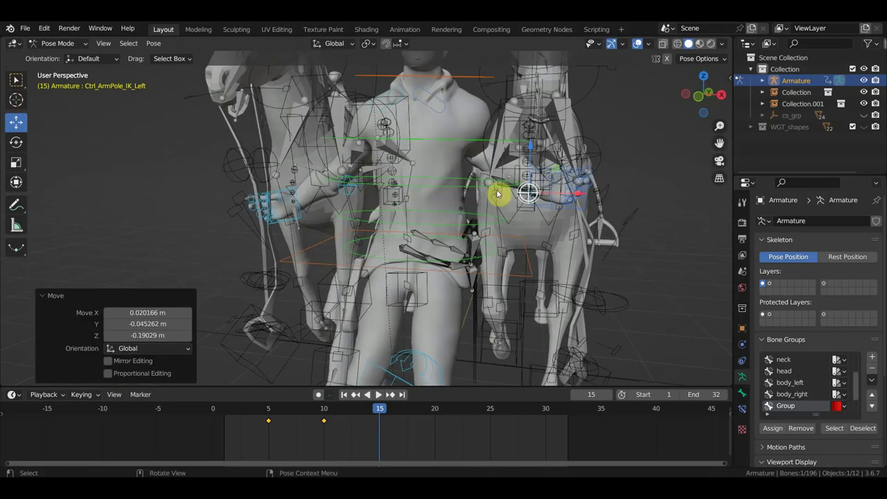
Step: Rotate the left hand -6.74° about Z and move it onto the rein
{"action": "left_click", "coordinate": [563, 217]}
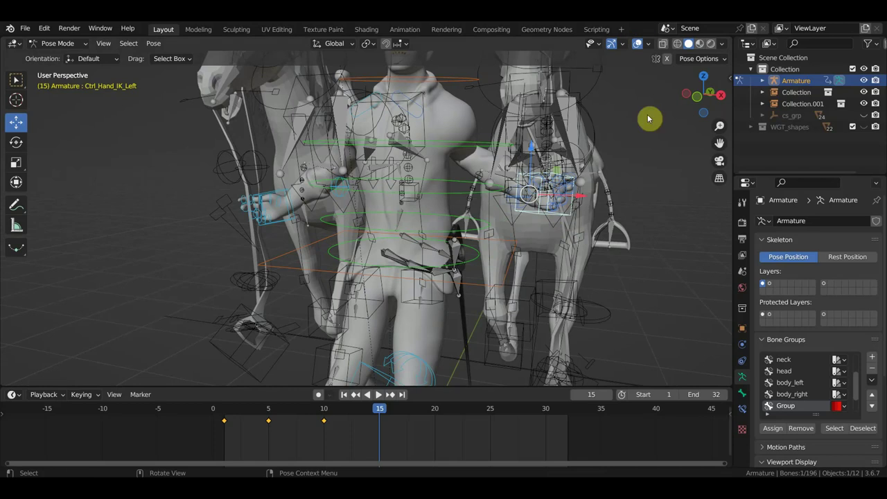
{"action": "left_click", "coordinate": [638, 44]}
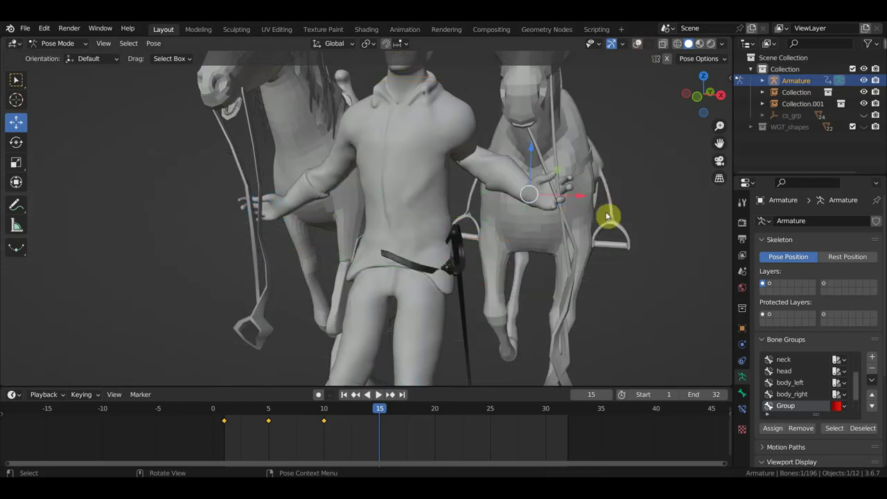
{"action": "key", "text": "r"}
{"action": "left_click", "coordinate": [627, 198]}
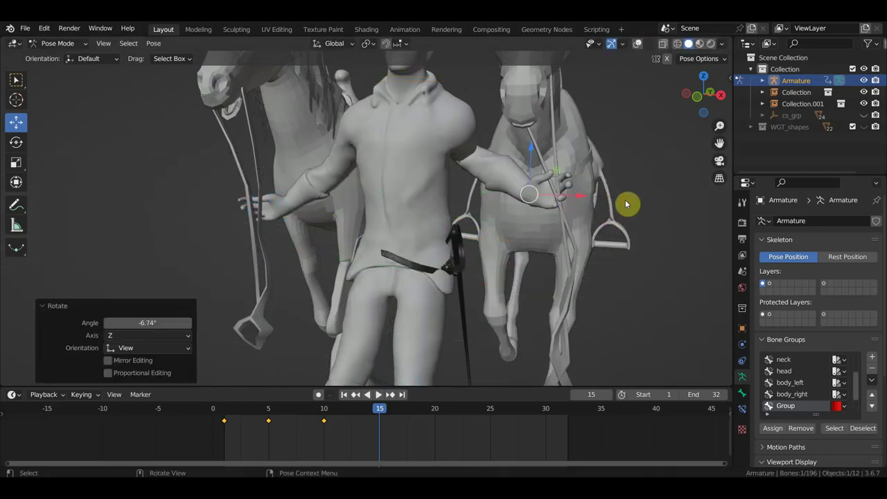
{"action": "key", "text": "g"}
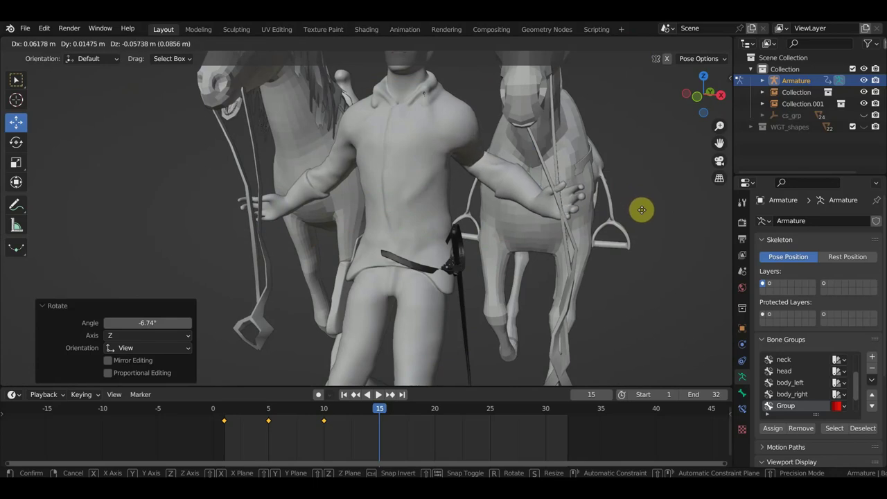
{"action": "left_click", "coordinate": [636, 209]}
{"action": "mouse_move", "coordinate": [611, 224]}
{"action": "middle_mouse_down"}
{"action": "mouse_move", "coordinate": [560, 230]}
{"action": "mouse_move", "coordinate": [621, 232]}
{"action": "middle_mouse_up"}
{"action": "key", "text": "g"}
{"action": "left_click", "coordinate": [557, 228]}
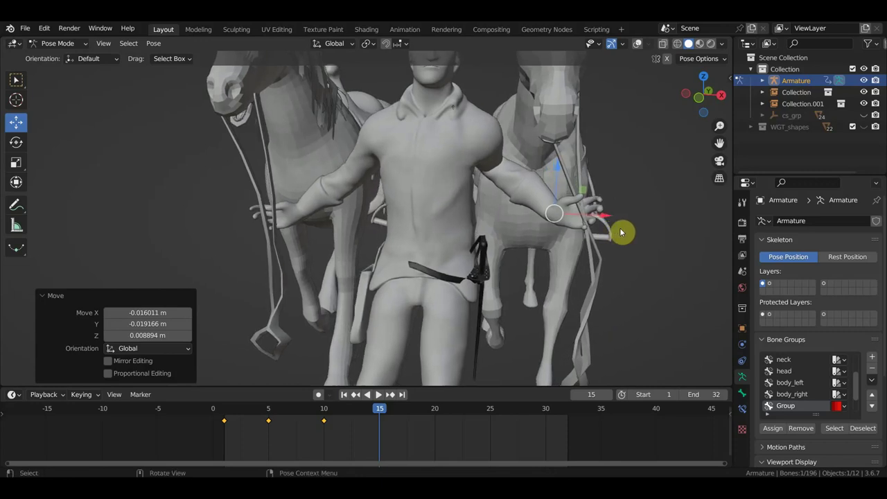
Step: Move the right hand IK control toward the reins
{"action": "left_click", "coordinate": [643, 45]}
{"action": "mouse_move", "coordinate": [287, 198]}
{"action": "middle_mouse_down"}
{"action": "mouse_move", "coordinate": [316, 207]}
{"action": "mouse_move", "coordinate": [554, 90]}
{"action": "middle_mouse_up"}
{"action": "left_click", "coordinate": [316, 201]}
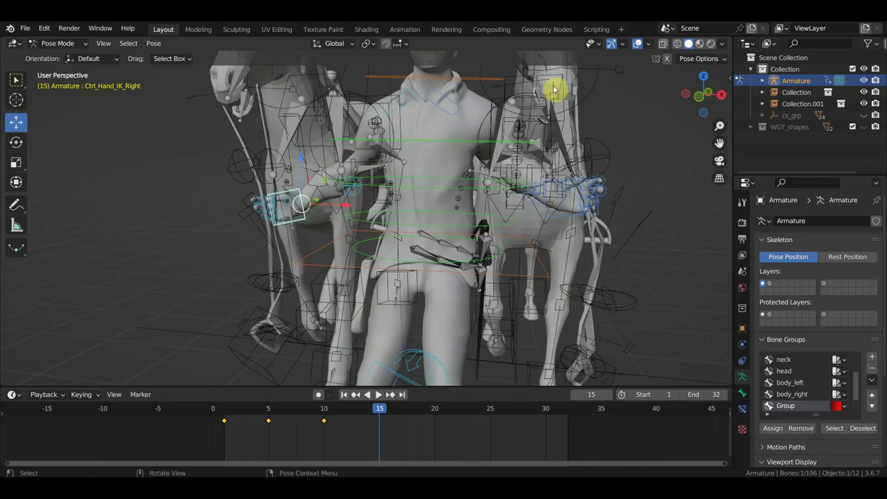
{"action": "middle_click_drag", "start_coordinate": [511, 159], "coordinate": [630, 151]}
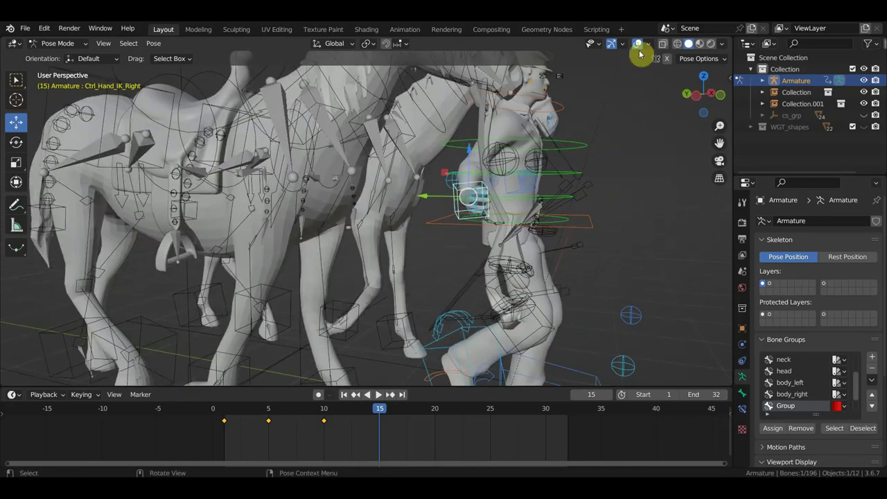
{"action": "left_click", "coordinate": [637, 44]}
{"action": "middle_click_drag", "start_coordinate": [575, 184], "coordinate": [555, 203]}
{"action": "key", "text": "g"}
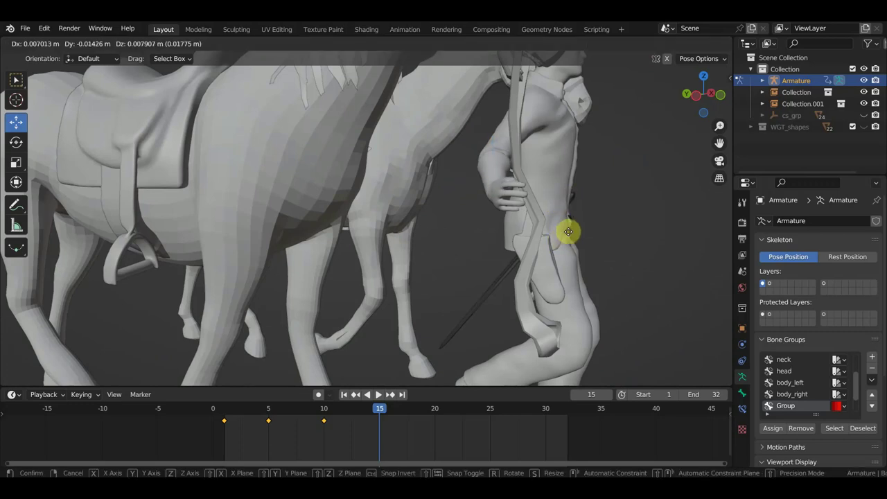
{"action": "left_click", "coordinate": [580, 231]}
Step: Turn the hand control -15.6° to grip the reins and refine its position
{"action": "middle_click_drag", "start_coordinate": [580, 231], "coordinate": [570, 228]}
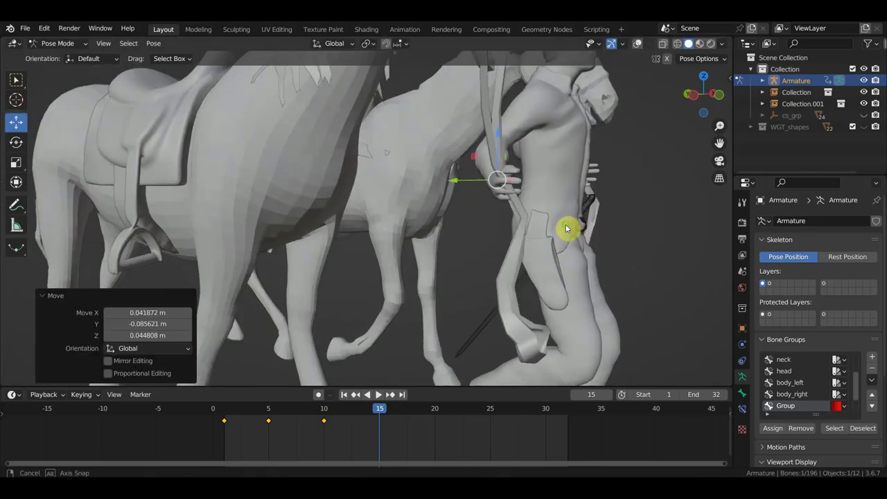
{"action": "key", "text": "r"}
{"action": "left_click", "coordinate": [609, 186]}
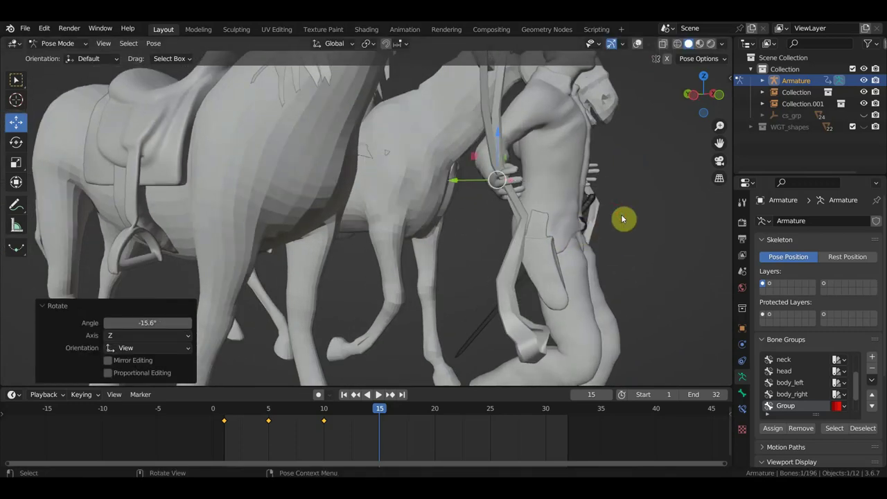
{"action": "key", "text": "g"}
{"action": "left_click", "coordinate": [612, 219]}
{"action": "mouse_move", "coordinate": [612, 219]}
{"action": "middle_mouse_down"}
{"action": "mouse_move", "coordinate": [576, 237]}
{"action": "mouse_move", "coordinate": [486, 252]}
{"action": "middle_mouse_up"}
{"action": "key", "text": "g"}
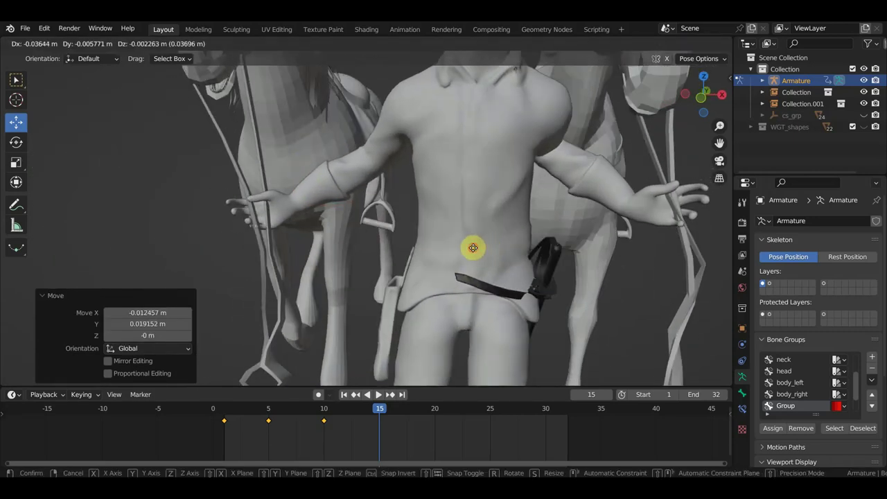
{"action": "left_click", "coordinate": [473, 247]}
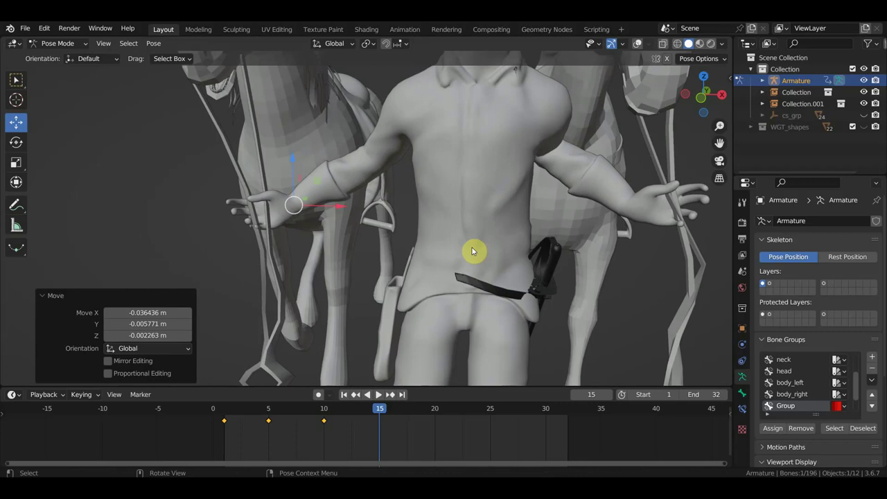
Step: Key location and rotation for all rig bones at frame 15
{"action": "key", "text": "a"}
{"action": "key", "text": "i"}
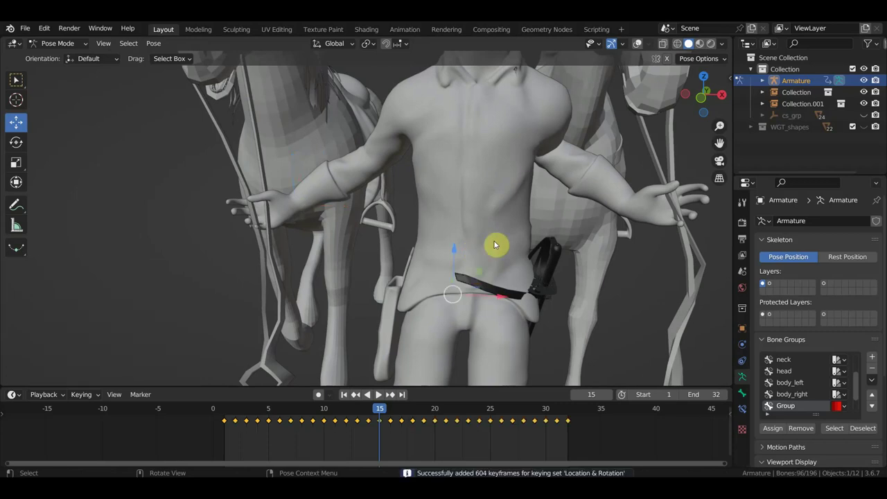
{"action": "scroll", "coordinate": [552, 282], "scroll_direction": "down", "scroll_amount": 5}
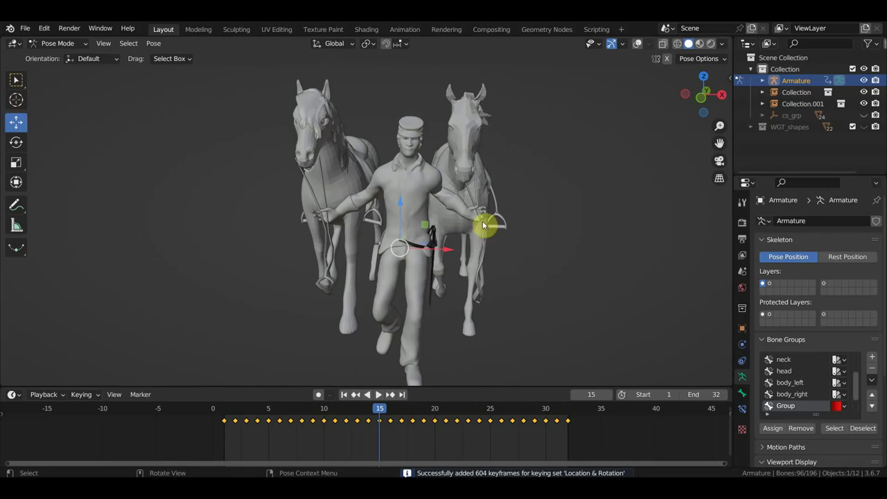
Step: Select Ctrl_Hand_IK_Left and move the playhead to frame 20, controls hidden
{"action": "scroll", "coordinate": [471, 227], "scroll_direction": "up", "scroll_amount": 4}
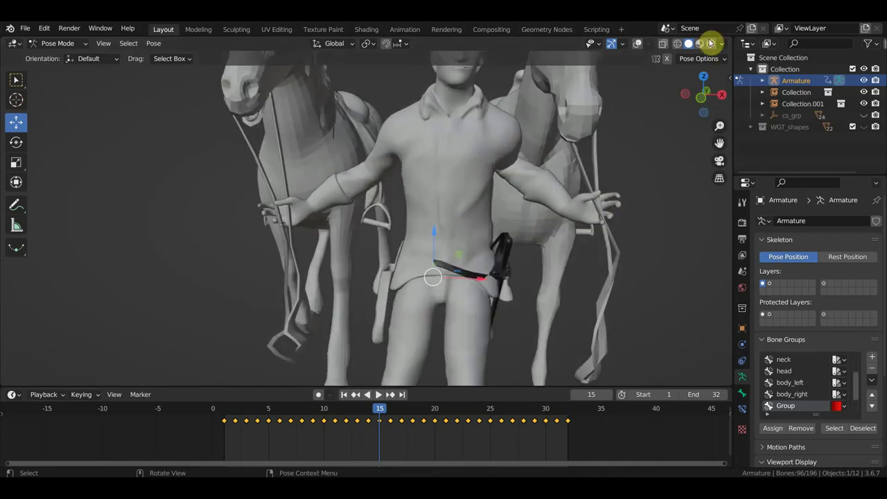
{"action": "left_click", "coordinate": [637, 43]}
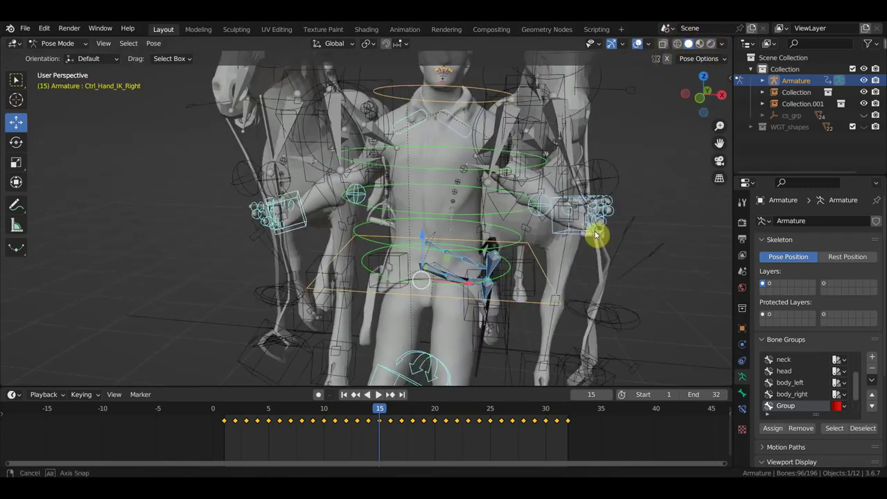
{"action": "middle_click_drag", "start_coordinate": [595, 235], "coordinate": [589, 235]}
{"action": "left_click", "coordinate": [569, 233]}
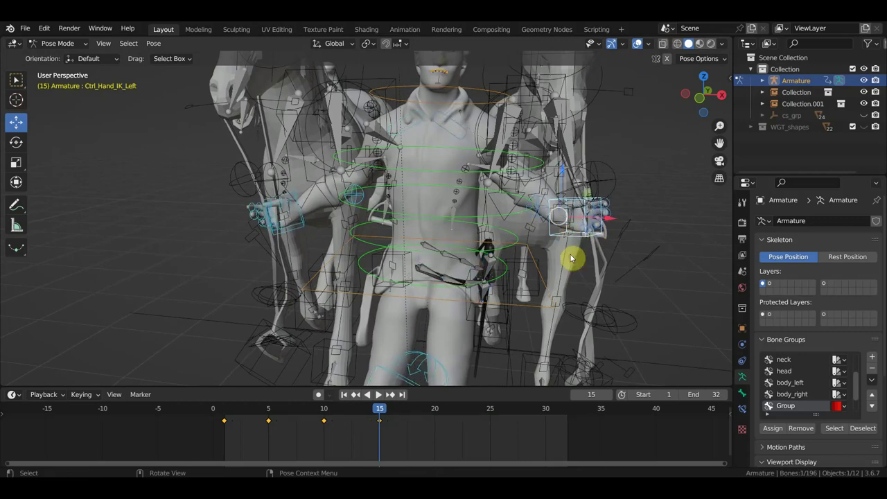
{"action": "left_click", "coordinate": [438, 413]}
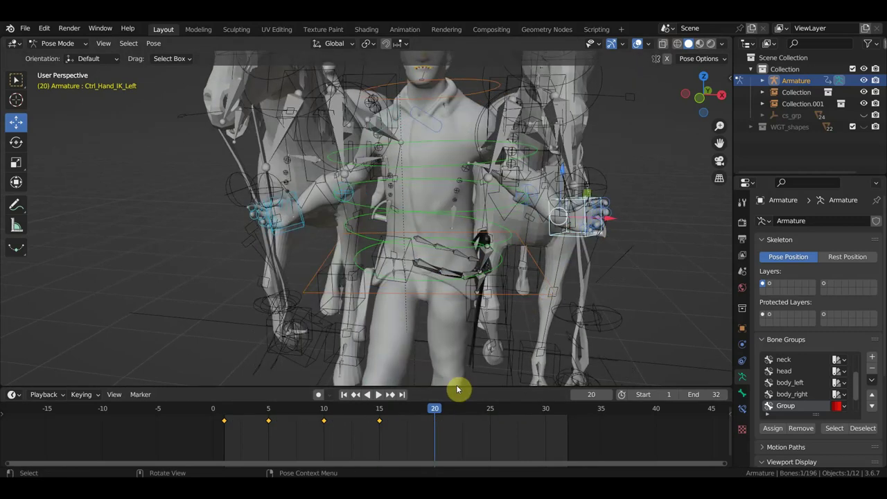
{"action": "left_click", "coordinate": [637, 43]}
{"action": "scroll", "coordinate": [423, 217], "scroll_direction": "down", "scroll_amount": 5}
{"action": "mouse_move", "coordinate": [368, 249]}
{"action": "middle_mouse_down"}
{"action": "mouse_move", "coordinate": [553, 244]}
{"action": "mouse_move", "coordinate": [558, 234]}
{"action": "mouse_move", "coordinate": [553, 242]}
{"action": "mouse_move", "coordinate": [383, 239]}
{"action": "mouse_move", "coordinate": [391, 243]}
{"action": "middle_mouse_up"}
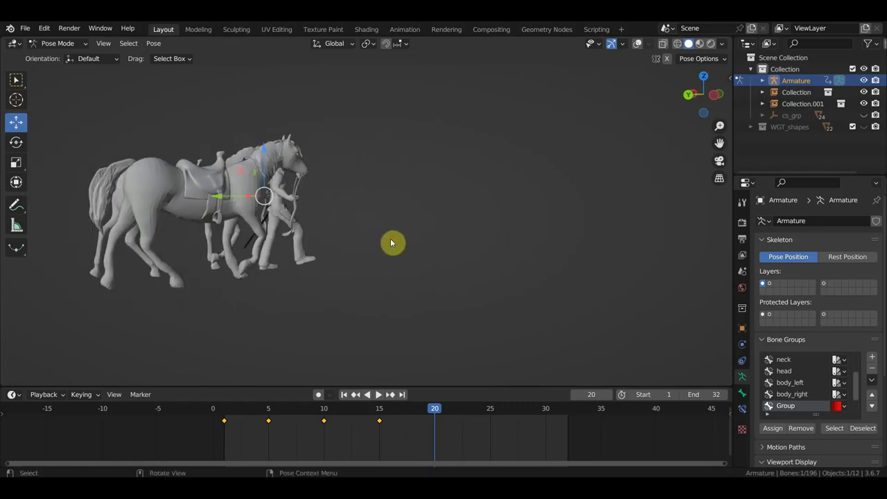
{"action": "scroll", "coordinate": [466, 265], "scroll_direction": "up", "scroll_amount": 3}
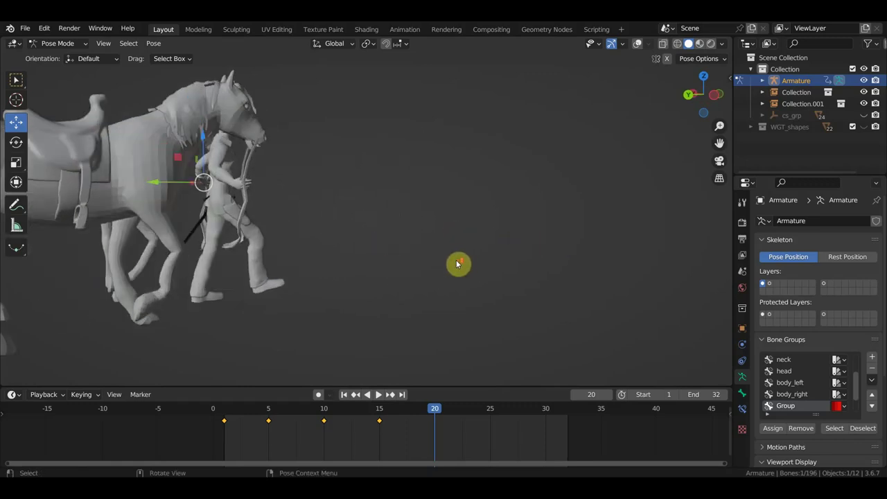
{"action": "scroll", "coordinate": [456, 259], "scroll_direction": "up", "scroll_amount": 2}
{"action": "mouse_move", "coordinate": [455, 259]}
{"action": "middle_mouse_down"}
{"action": "mouse_move", "coordinate": [388, 277]}
{"action": "mouse_move", "coordinate": [321, 275]}
{"action": "mouse_move", "coordinate": [526, 257]}
{"action": "mouse_move", "coordinate": [461, 279]}
{"action": "mouse_move", "coordinate": [529, 263]}
{"action": "mouse_move", "coordinate": [496, 259]}
{"action": "mouse_move", "coordinate": [622, 285]}
{"action": "mouse_move", "coordinate": [598, 254]}
{"action": "middle_mouse_up"}
Step: Select the soldier's right hand IK control and move it onto the reins
{"action": "middle_click_drag", "start_coordinate": [624, 125], "coordinate": [599, 181]}
{"action": "left_click", "coordinate": [638, 44]}
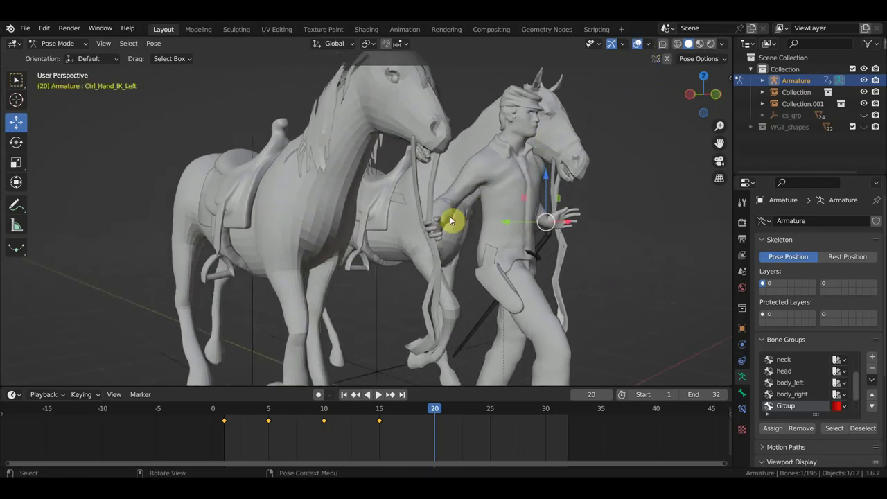
{"action": "middle_click_drag", "start_coordinate": [450, 221], "coordinate": [468, 232]}
{"action": "left_click", "coordinate": [473, 227]}
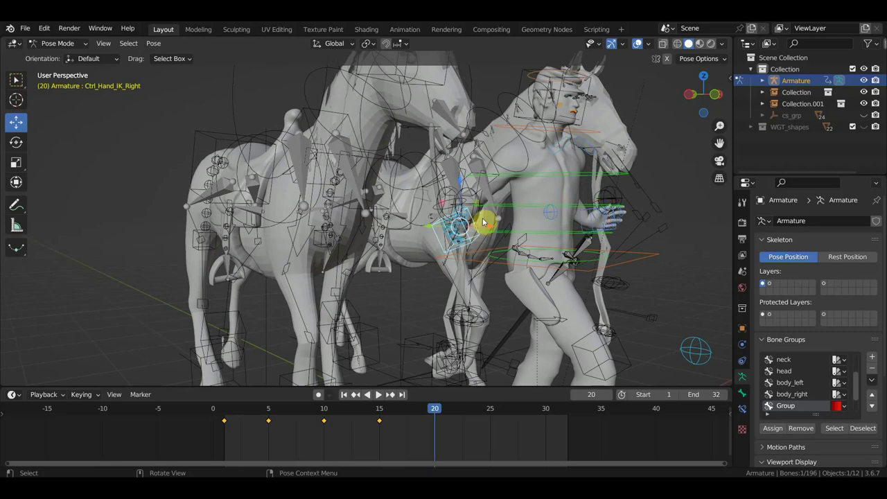
{"action": "left_click", "coordinate": [637, 44]}
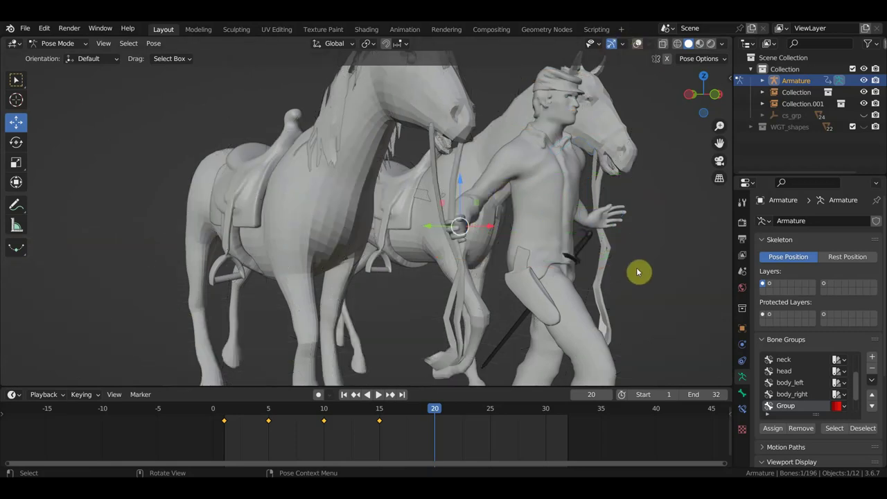
{"action": "key", "text": "g"}
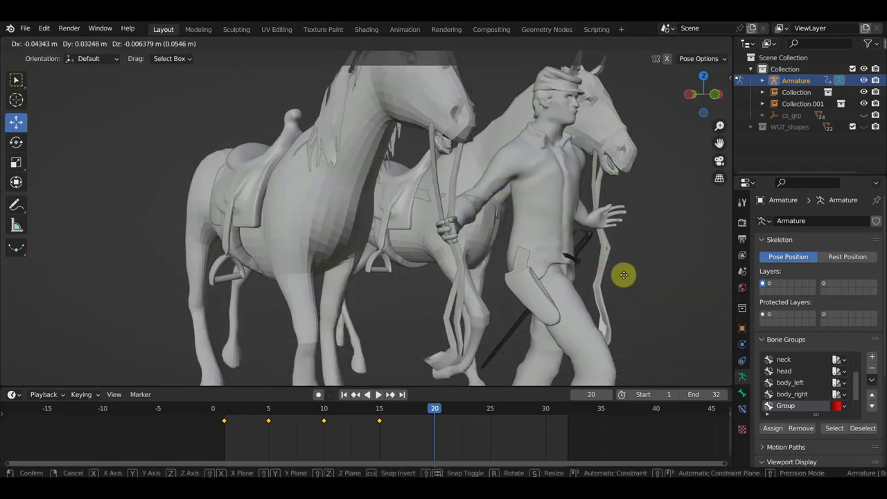
{"action": "left_click", "coordinate": [623, 275]}
{"action": "mouse_move", "coordinate": [622, 275]}
{"action": "middle_mouse_down"}
{"action": "mouse_move", "coordinate": [617, 287]}
{"action": "mouse_move", "coordinate": [556, 293]}
{"action": "mouse_move", "coordinate": [702, 278]}
{"action": "mouse_move", "coordinate": [49, 278]}
{"action": "middle_mouse_up"}
Step: Refine the right hand's position and rotation, then keyframe all rig bones at frame 20
{"action": "key", "text": "g"}
{"action": "left_click", "coordinate": [676, 275]}
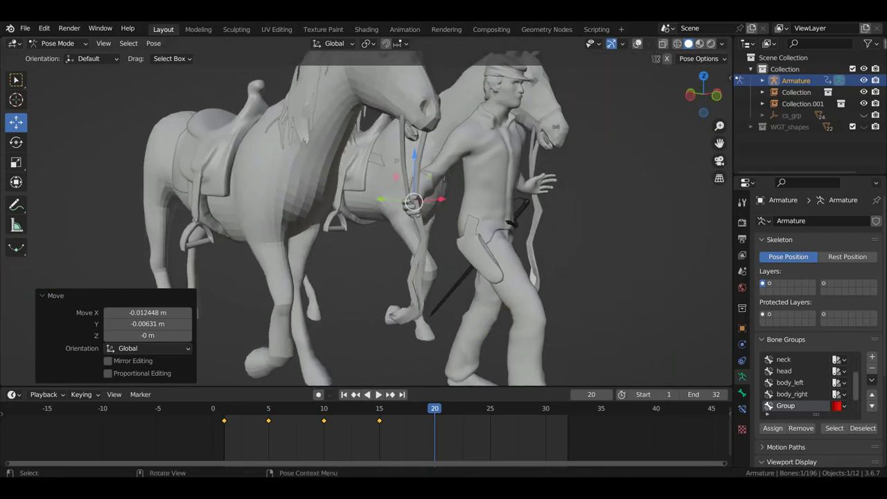
{"action": "key", "text": "r"}
{"action": "left_click", "coordinate": [511, 336]}
{"action": "key", "text": "g"}
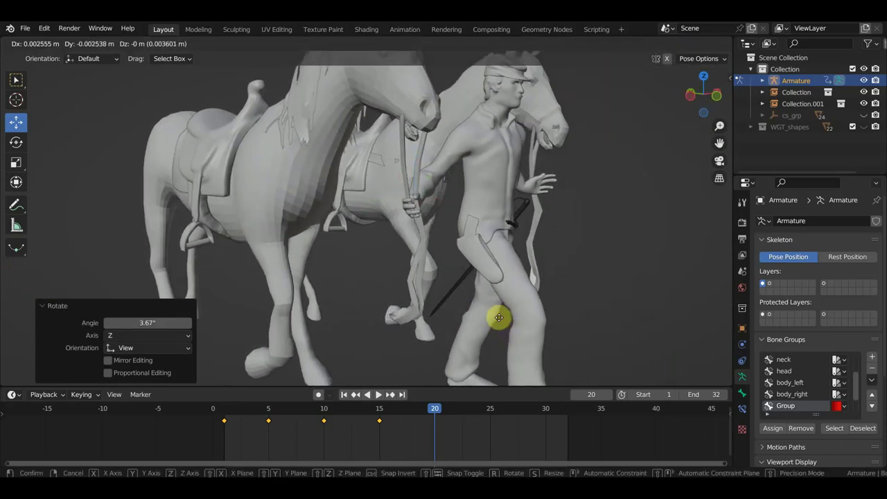
{"action": "left_click", "coordinate": [496, 317]}
{"action": "mouse_move", "coordinate": [491, 317]}
{"action": "middle_mouse_down"}
{"action": "mouse_move", "coordinate": [422, 311]}
{"action": "mouse_move", "coordinate": [518, 298]}
{"action": "mouse_move", "coordinate": [426, 270]}
{"action": "middle_mouse_up"}
{"action": "middle_click_drag", "start_coordinate": [523, 247], "coordinate": [511, 254]}
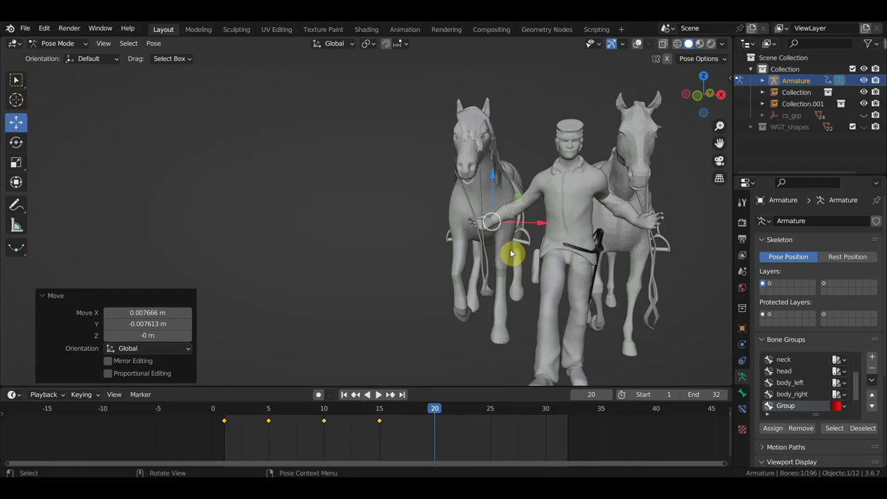
{"action": "key", "text": "a"}
{"action": "key", "text": "i"}
Step: Reselect the right hand IK control and move it onto the reins from a closer view
{"action": "mouse_move", "coordinate": [708, 273]}
{"action": "middle_mouse_down"}
{"action": "mouse_move", "coordinate": [623, 272]}
{"action": "mouse_move", "coordinate": [640, 135]}
{"action": "middle_mouse_up"}
{"action": "left_click", "coordinate": [637, 43]}
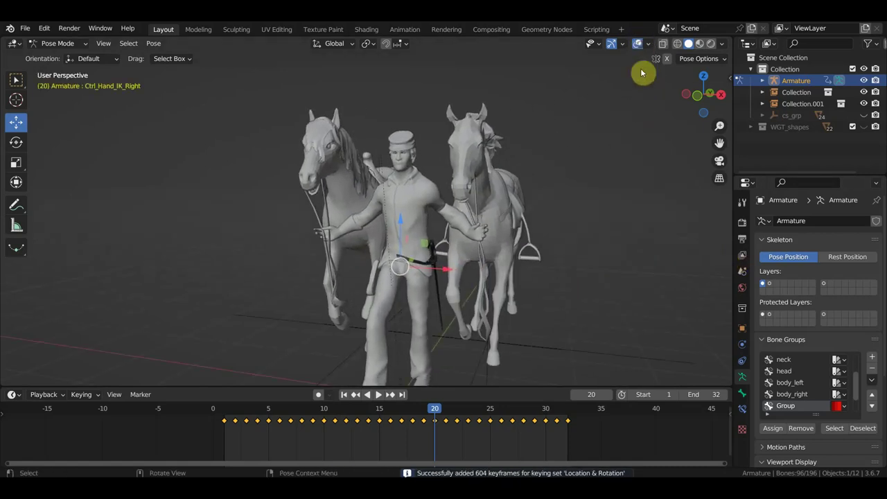
{"action": "mouse_move", "coordinate": [644, 73]}
{"action": "middle_mouse_down"}
{"action": "mouse_move", "coordinate": [559, 182]}
{"action": "mouse_move", "coordinate": [534, 200]}
{"action": "middle_mouse_up"}
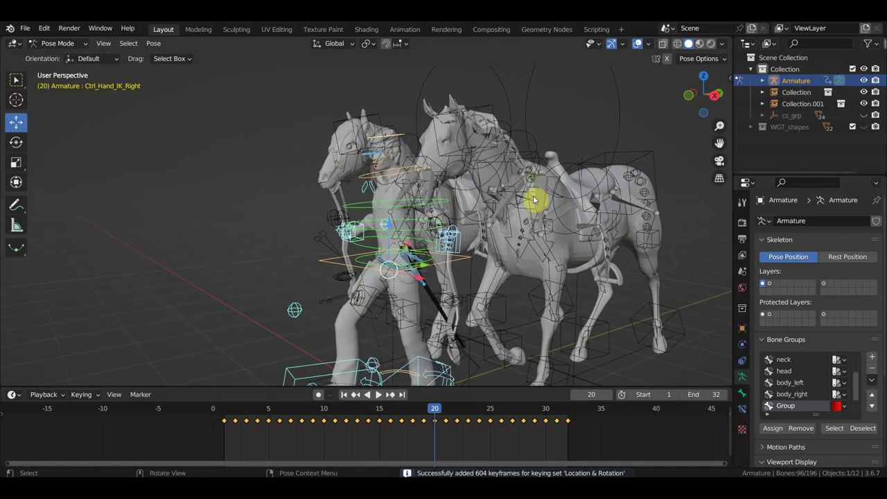
{"action": "left_click", "coordinate": [464, 246]}
{"action": "left_click", "coordinate": [637, 43]}
{"action": "scroll", "coordinate": [506, 224], "scroll_direction": "up", "scroll_amount": 3}
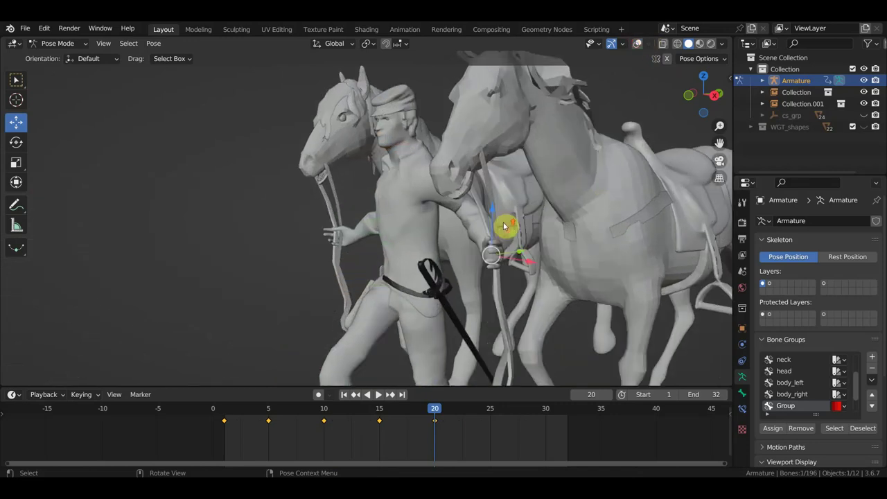
{"action": "middle_click_drag", "start_coordinate": [507, 224], "coordinate": [453, 227]}
{"action": "scroll", "coordinate": [454, 228], "scroll_direction": "up", "scroll_amount": 2}
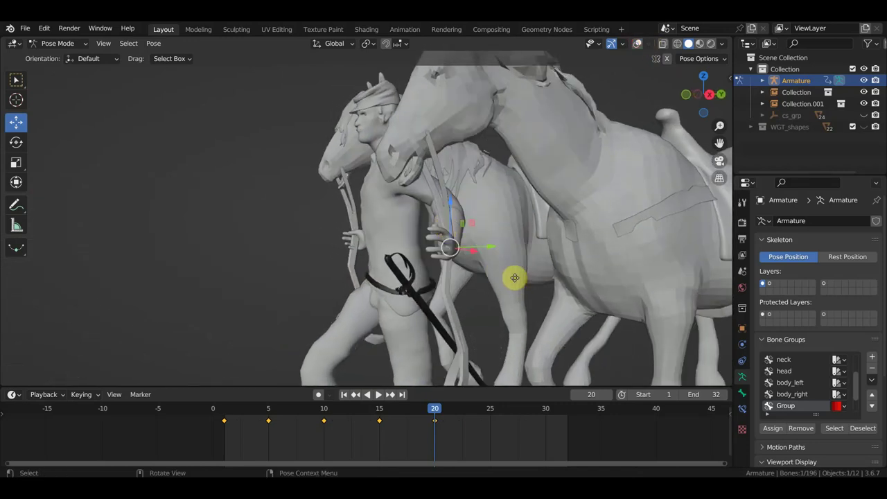
{"action": "key", "text": "g"}
{"action": "left_click", "coordinate": [520, 279]}
{"action": "middle_click_drag", "start_coordinate": [520, 279], "coordinate": [634, 280]}
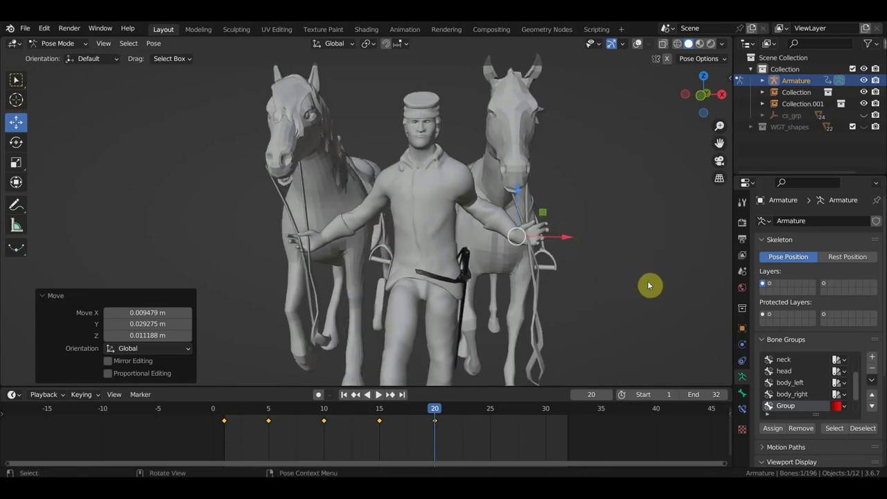
Step: Adjust the hand control's position and rotate it to 10.9°
{"action": "key", "text": "g"}
{"action": "left_click", "coordinate": [645, 280]}
{"action": "mouse_move", "coordinate": [646, 280]}
{"action": "middle_mouse_down"}
{"action": "mouse_move", "coordinate": [615, 288]}
{"action": "mouse_move", "coordinate": [548, 279]}
{"action": "middle_mouse_up"}
{"action": "key", "text": "r"}
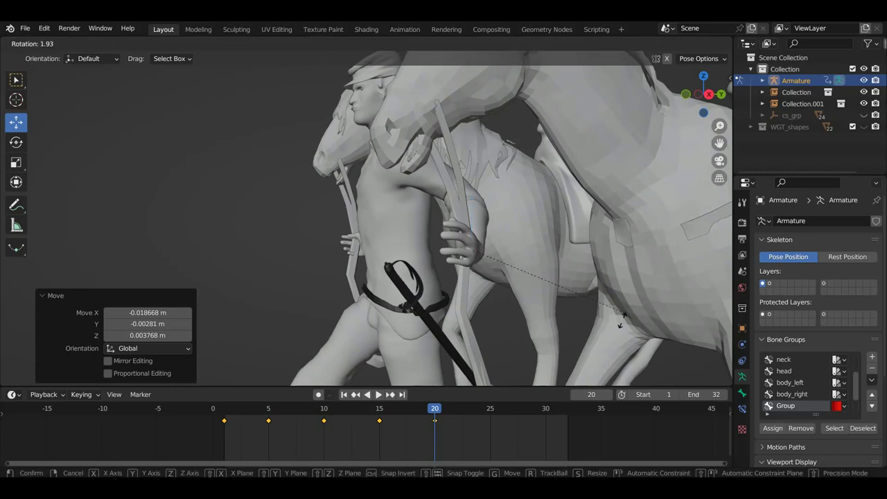
{"action": "left_click", "coordinate": [608, 326]}
{"action": "middle_click_drag", "start_coordinate": [607, 326], "coordinate": [725, 322]}
{"action": "key", "text": "r"}
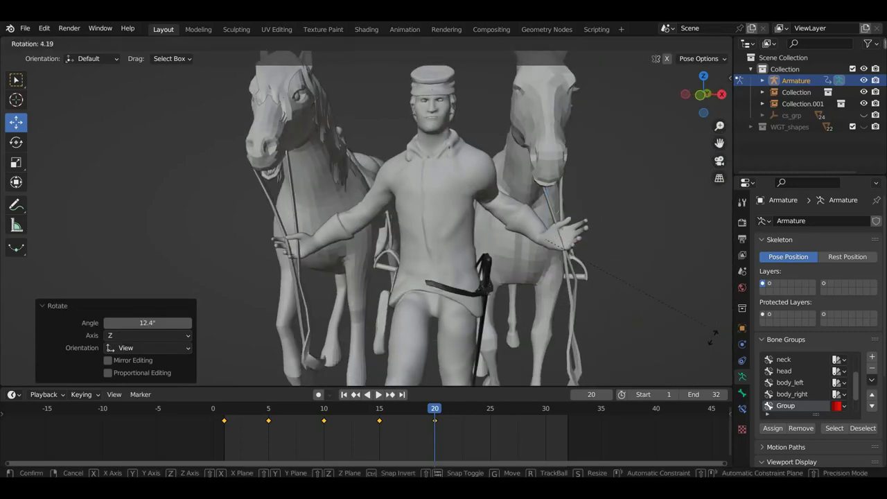
{"action": "left_click", "coordinate": [703, 351]}
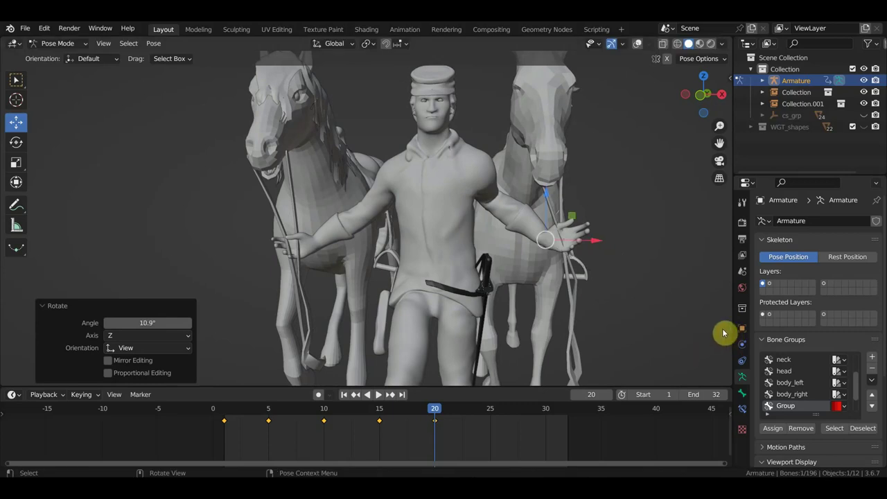
Step: Move the left hand control and key Location & Rotation for all bones at frame 20
{"action": "key", "text": "g"}
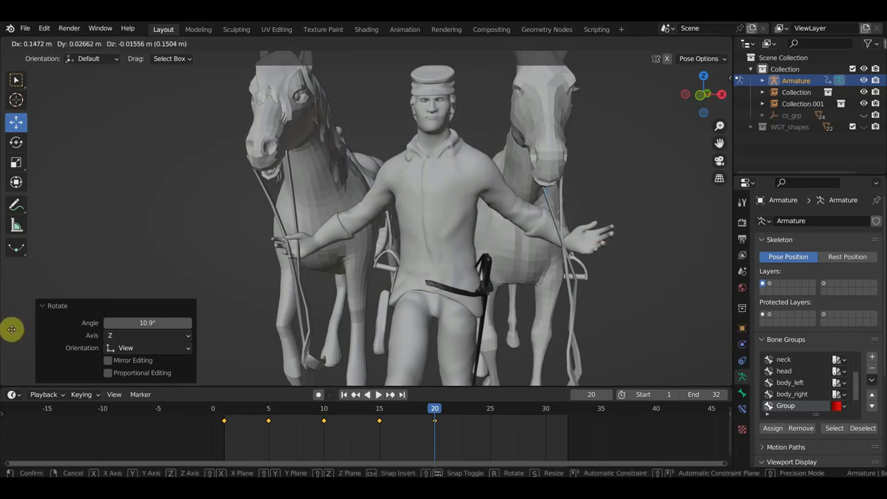
{"action": "left_click", "coordinate": [11, 329]}
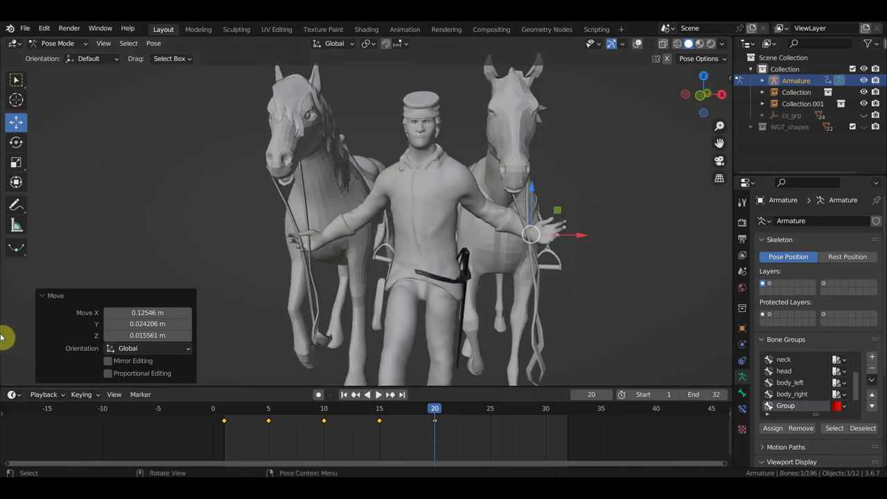
{"action": "key", "text": "a"}
{"action": "key", "text": "i"}
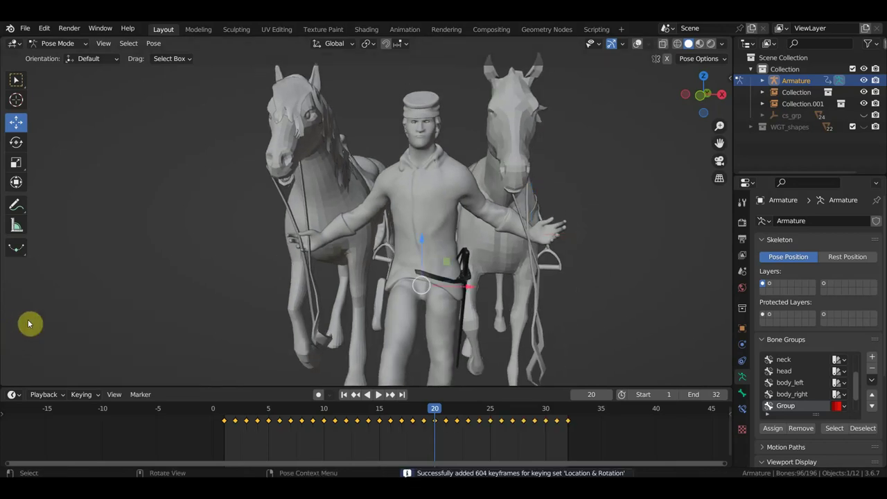
{"action": "middle_click_drag", "start_coordinate": [273, 269], "coordinate": [431, 191]}
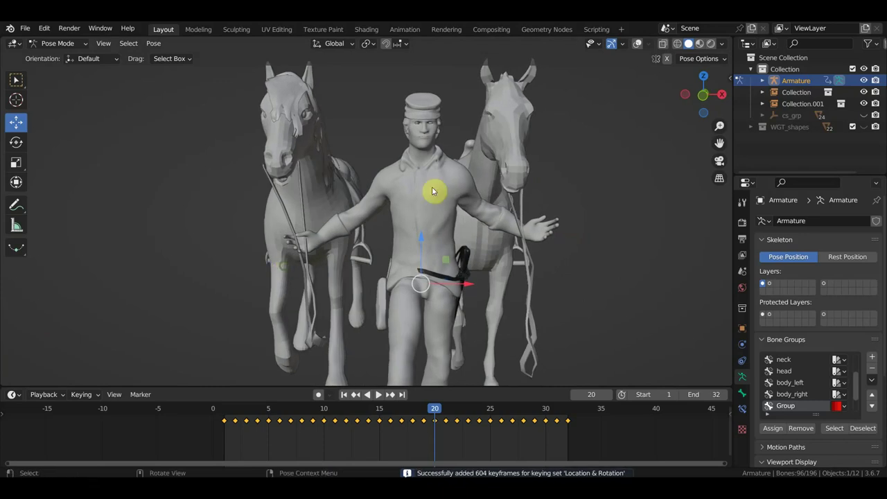
Step: Using X-ray, select the right hand IK control and go to frame 25
{"action": "left_click", "coordinate": [637, 44]}
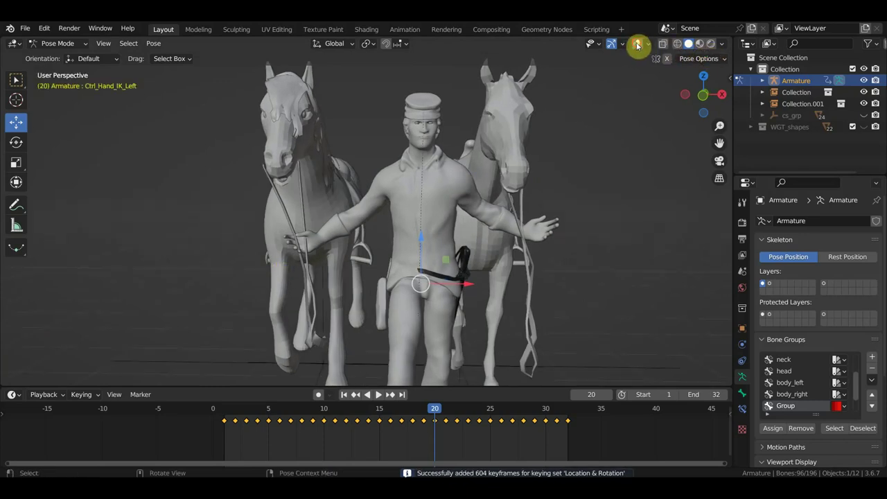
{"action": "key", "text": "alt+z"}
{"action": "left_click", "coordinate": [320, 255]}
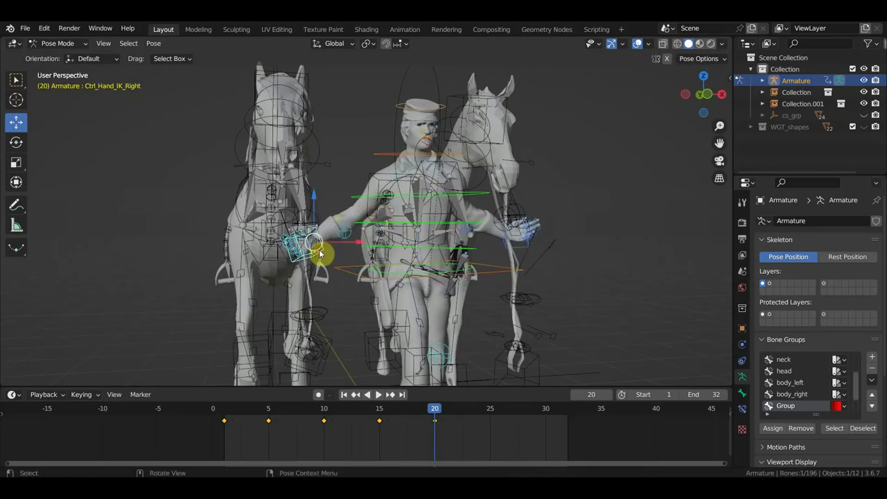
{"action": "left_click", "coordinate": [492, 413]}
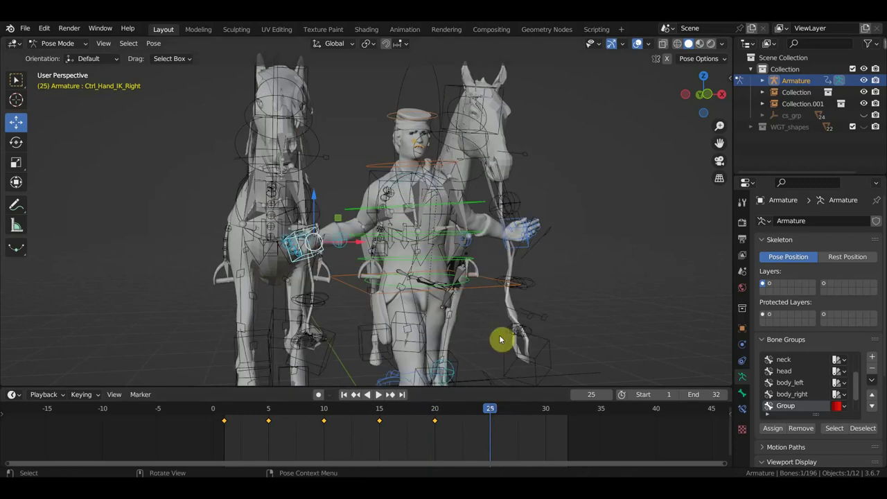
{"action": "key", "text": "alt+z"}
{"action": "left_click", "coordinate": [635, 44]}
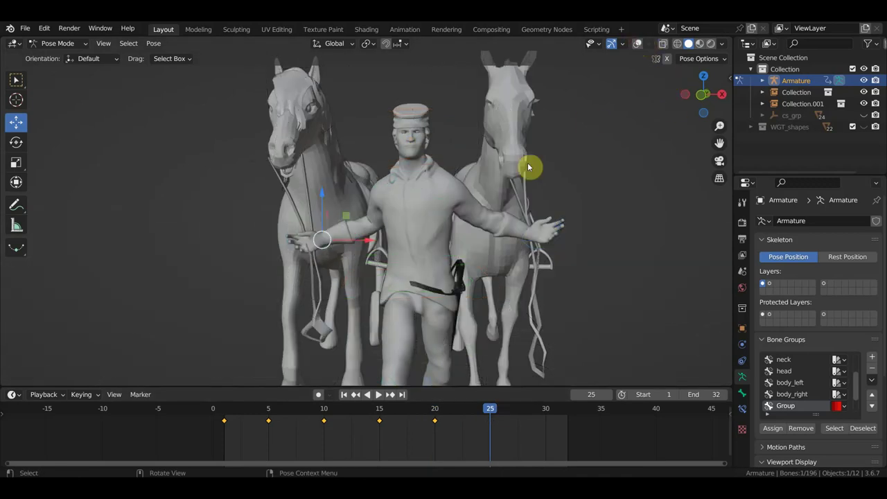
{"action": "middle_click_drag", "start_coordinate": [484, 231], "coordinate": [490, 279]}
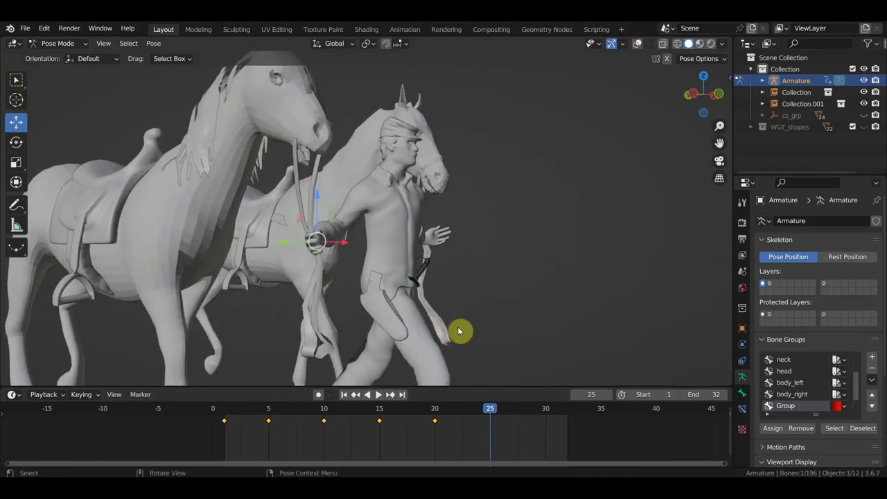
Step: Place the right hand on the left horse's reins and keyframe it at frame 25
{"action": "key", "text": "g"}
{"action": "left_click", "coordinate": [454, 327]}
{"action": "middle_click_drag", "start_coordinate": [453, 328], "coordinate": [376, 317]}
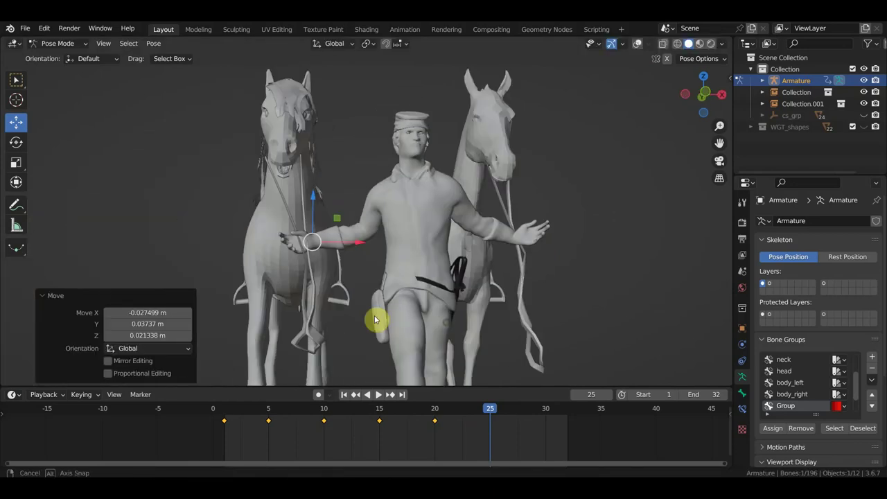
{"action": "key", "text": "g"}
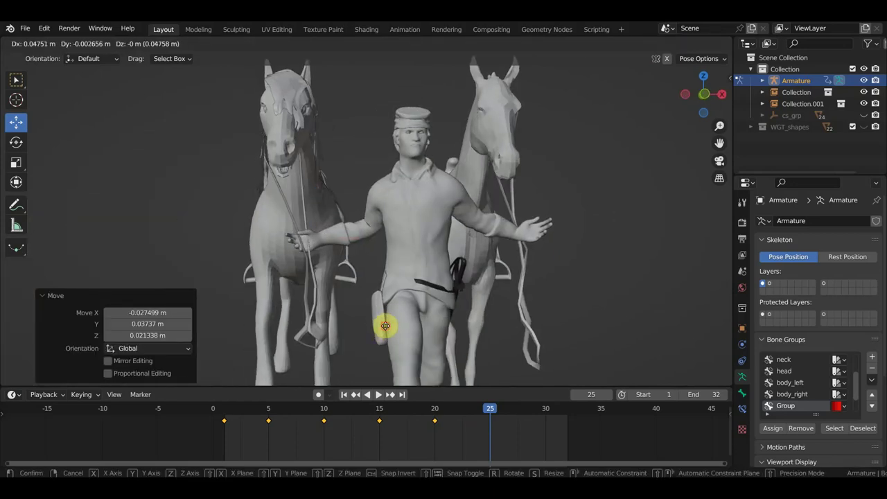
{"action": "left_click", "coordinate": [385, 326]}
{"action": "key", "text": "i"}
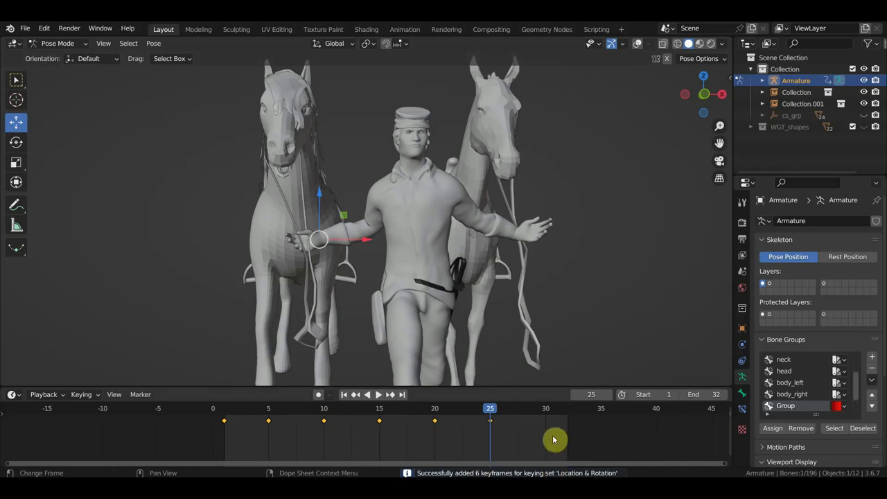
Step: Reposition the right hand on the reins at frame 30 and scrub frames 26–31 to check
{"action": "left_click", "coordinate": [545, 414]}
{"action": "middle_click_drag", "start_coordinate": [467, 320], "coordinate": [559, 311]}
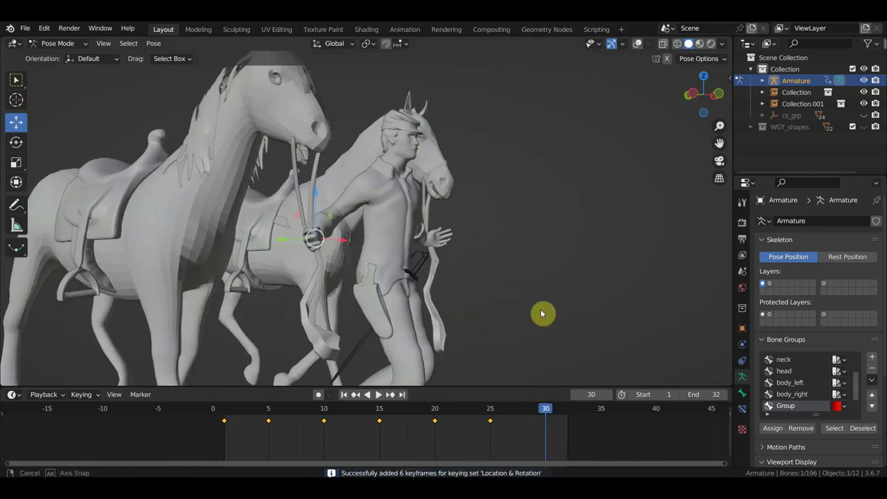
{"action": "key", "text": "g"}
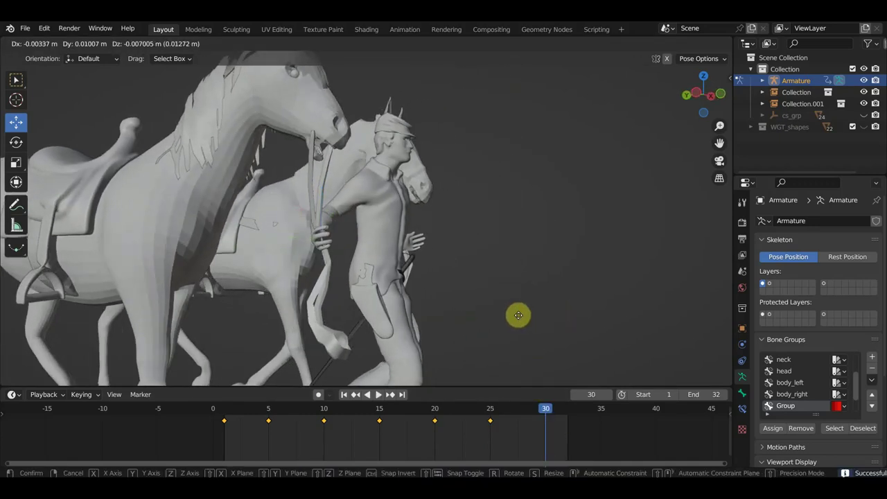
{"action": "left_click", "coordinate": [514, 315]}
{"action": "mouse_move", "coordinate": [529, 317]}
{"action": "middle_mouse_down"}
{"action": "mouse_move", "coordinate": [443, 326]}
{"action": "mouse_move", "coordinate": [428, 319]}
{"action": "middle_mouse_up"}
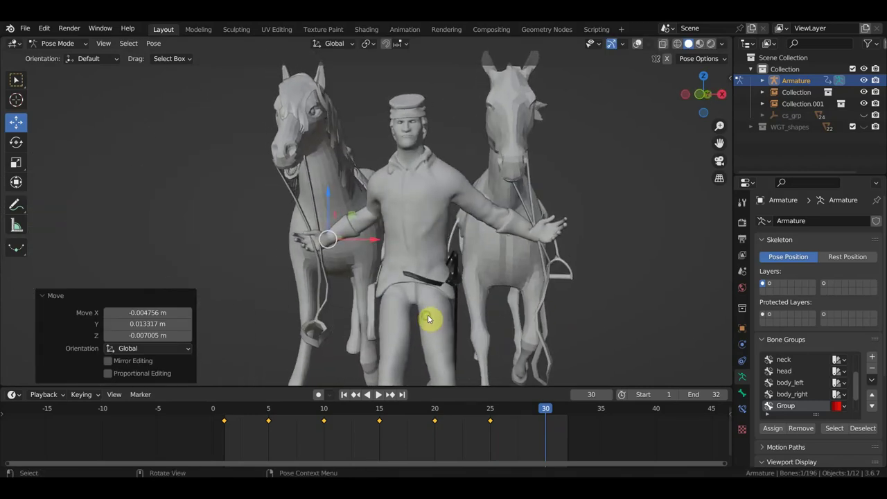
{"action": "key", "text": "g"}
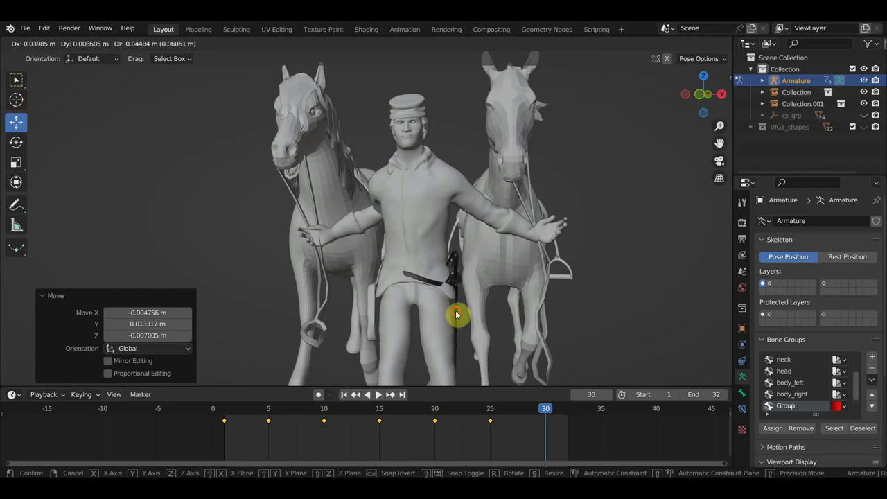
{"action": "left_click", "coordinate": [455, 312]}
{"action": "middle_click_drag", "start_coordinate": [457, 316], "coordinate": [531, 330]}
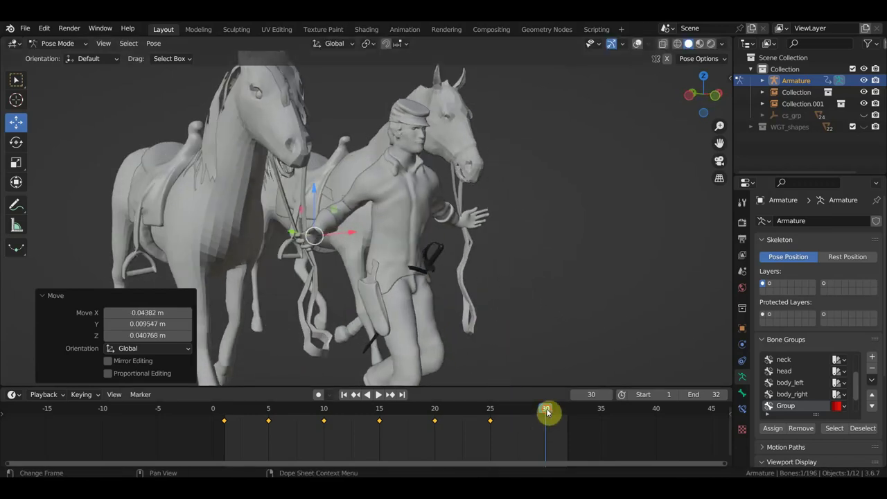
{"action": "mouse_move", "coordinate": [548, 411]}
{"action": "left_mouse_down"}
{"action": "mouse_move", "coordinate": [503, 411]}
{"action": "mouse_move", "coordinate": [566, 418]}
{"action": "left_mouse_up"}
{"action": "middle_click_drag", "start_coordinate": [474, 345], "coordinate": [376, 331]}
Step: Keyframe the right hand at frame 32, then slide it along X at frame 29
{"action": "key", "text": "i"}
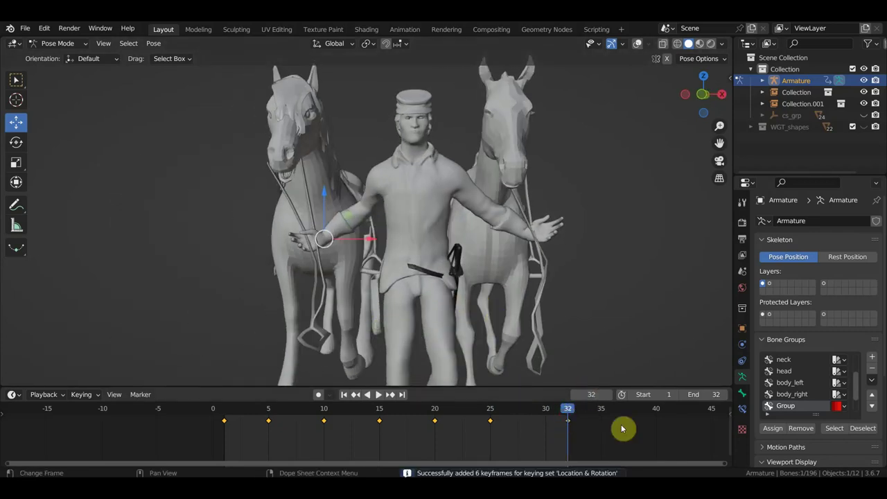
{"action": "left_click", "coordinate": [537, 413]}
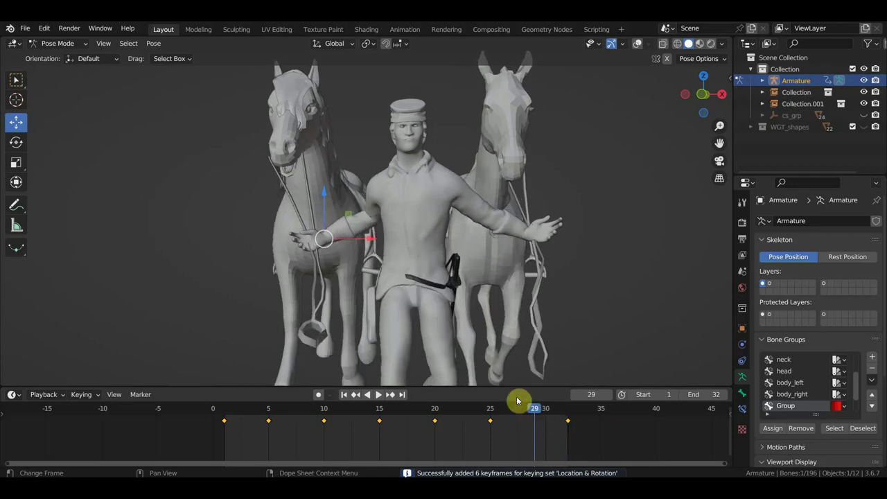
{"action": "middle_click_drag", "start_coordinate": [471, 344], "coordinate": [541, 333]}
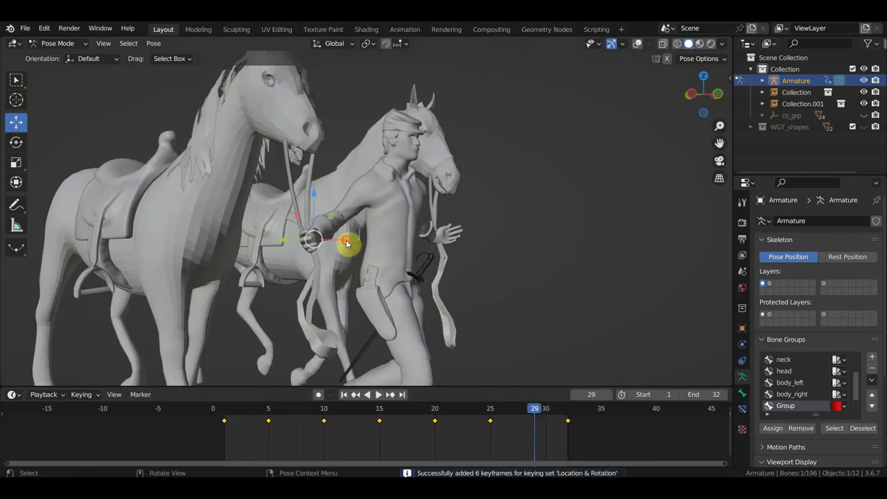
{"action": "left_click_drag", "start_coordinate": [348, 243], "coordinate": [342, 240]}
{"action": "mouse_move", "coordinate": [342, 241]}
{"action": "middle_mouse_down"}
{"action": "mouse_move", "coordinate": [395, 265]}
{"action": "mouse_move", "coordinate": [293, 276]}
{"action": "middle_mouse_up"}
Step: Reposition the right hand freely at frame 29, keyframe it, and scrub back to review
{"action": "key", "text": "g"}
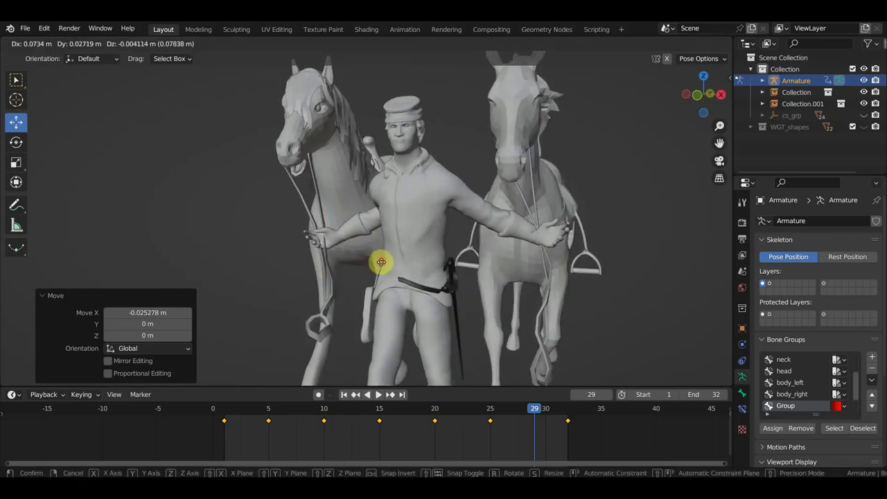
{"action": "left_click", "coordinate": [381, 262]}
{"action": "key", "text": "i"}
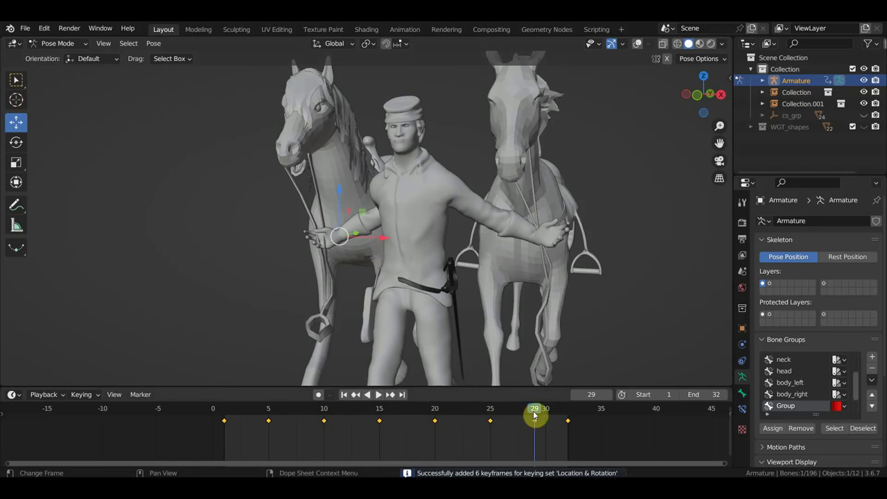
{"action": "mouse_move", "coordinate": [534, 416]}
{"action": "left_mouse_down"}
{"action": "mouse_move", "coordinate": [368, 422]}
{"action": "mouse_move", "coordinate": [342, 418]}
{"action": "mouse_move", "coordinate": [414, 420]}
{"action": "mouse_move", "coordinate": [341, 413]}
{"action": "mouse_move", "coordinate": [291, 397]}
{"action": "mouse_move", "coordinate": [332, 408]}
{"action": "left_mouse_up"}
Step: In Object Mode, select the right horse's rig and shift it 0.10887 m along X
{"action": "left_click", "coordinate": [53, 44]}
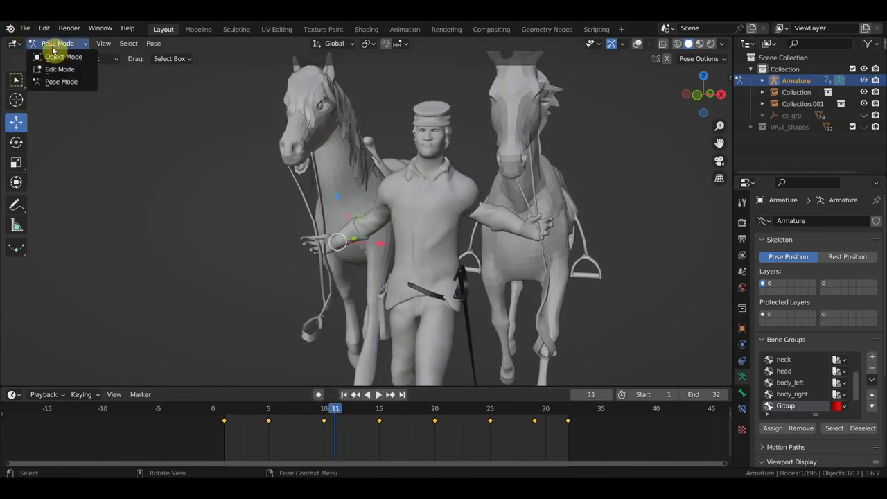
{"action": "left_click", "coordinate": [62, 57]}
{"action": "middle_click_drag", "start_coordinate": [535, 125], "coordinate": [538, 127]}
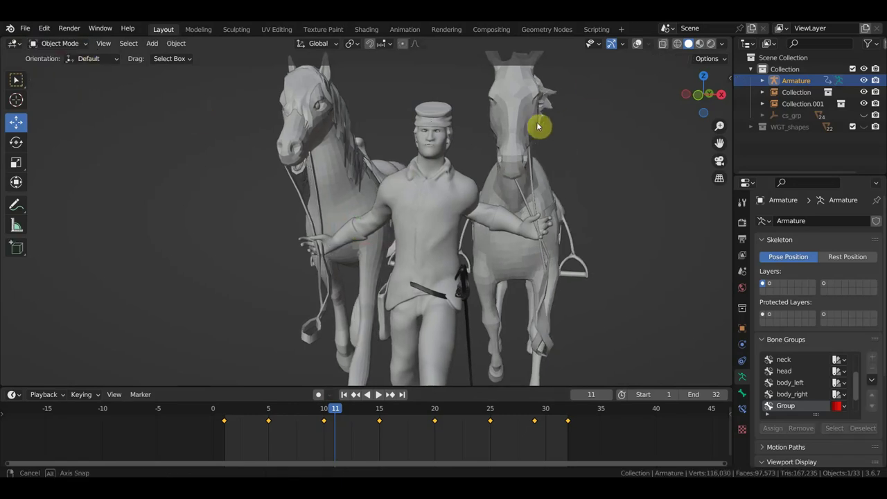
{"action": "left_click", "coordinate": [637, 43]}
{"action": "left_click", "coordinate": [528, 201]}
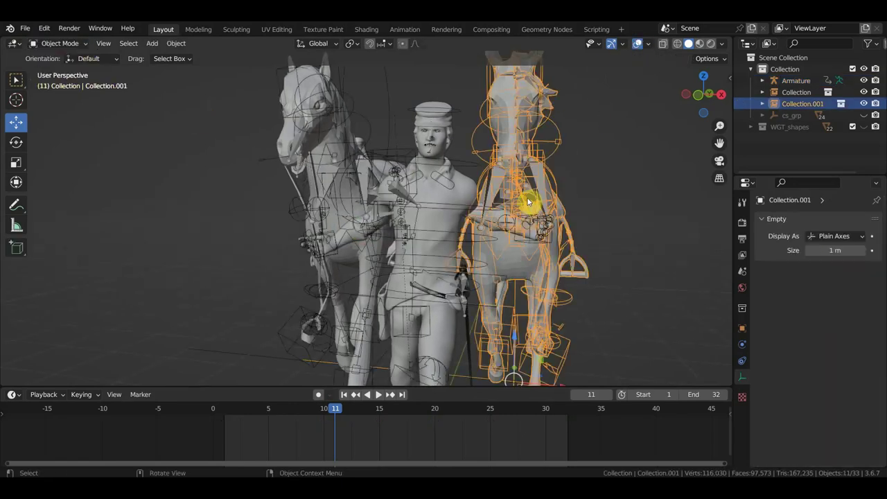
{"action": "middle_click_drag", "start_coordinate": [543, 200], "coordinate": [558, 261]}
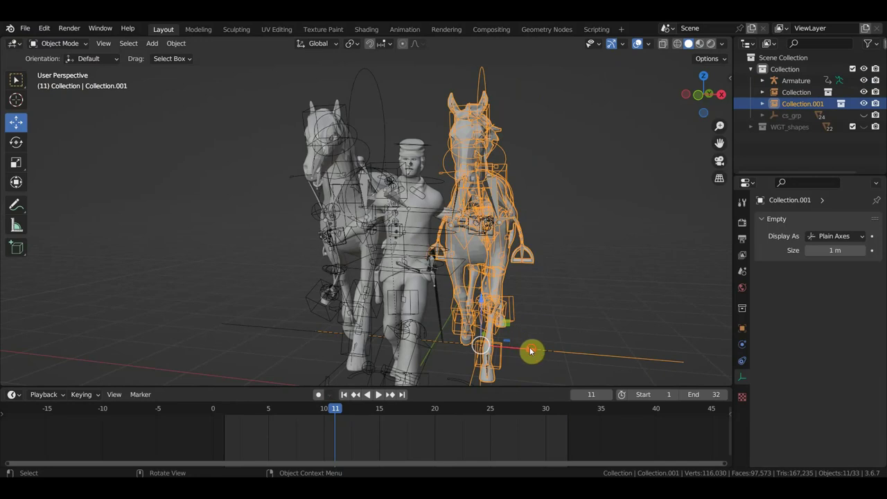
{"action": "left_click_drag", "start_coordinate": [531, 351], "coordinate": [539, 350]}
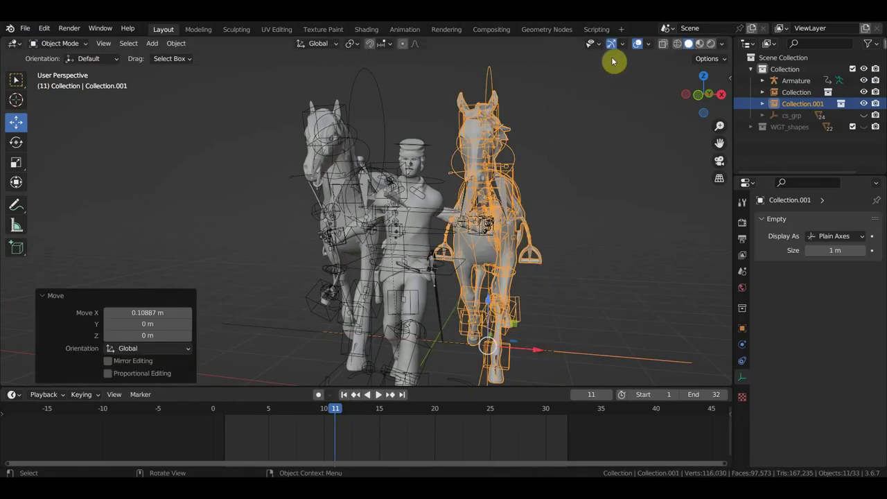
{"action": "left_click", "coordinate": [636, 43]}
{"action": "scroll", "coordinate": [548, 150], "scroll_direction": "up", "scroll_amount": 1}
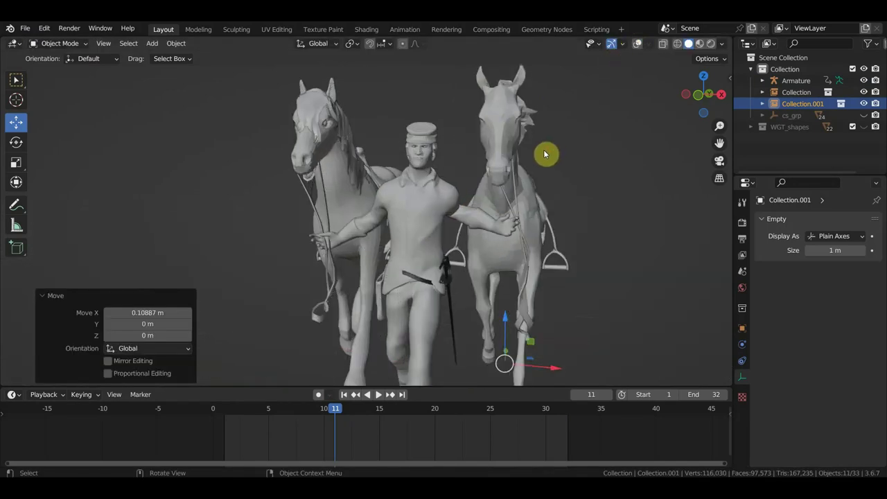
Step: At frame 29, select the soldier's Armature instead of the horse rig
{"action": "left_click", "coordinate": [534, 416]}
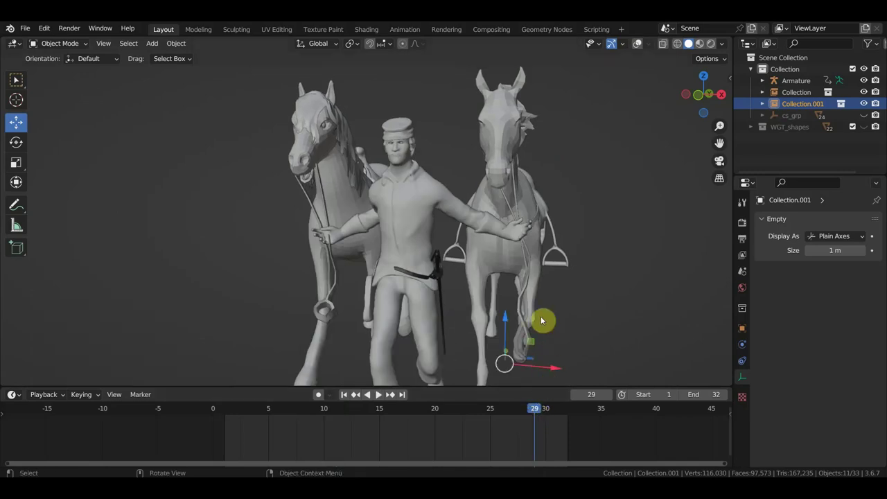
{"action": "key", "text": "g"}
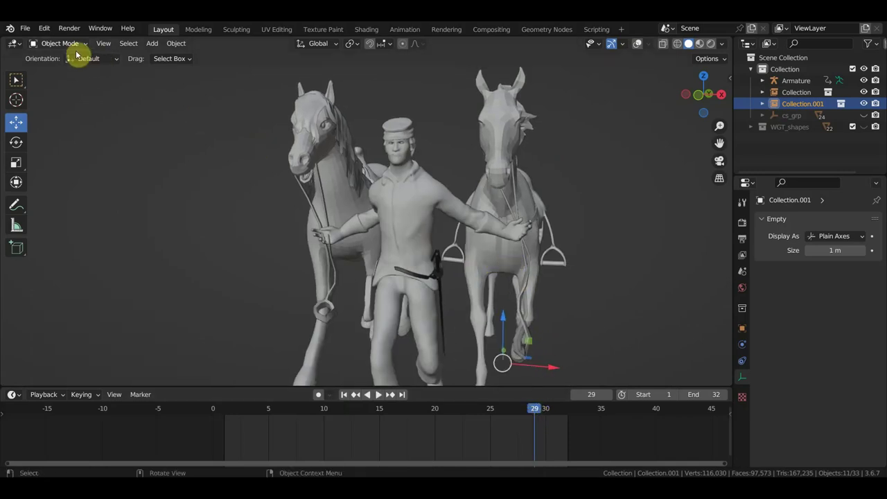
{"action": "left_click", "coordinate": [638, 44]}
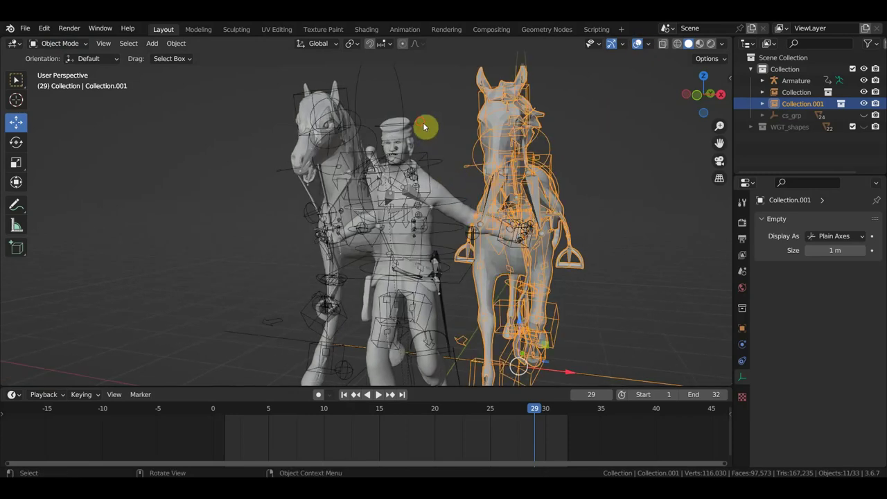
{"action": "left_click", "coordinate": [424, 125]}
{"action": "left_click", "coordinate": [638, 45]}
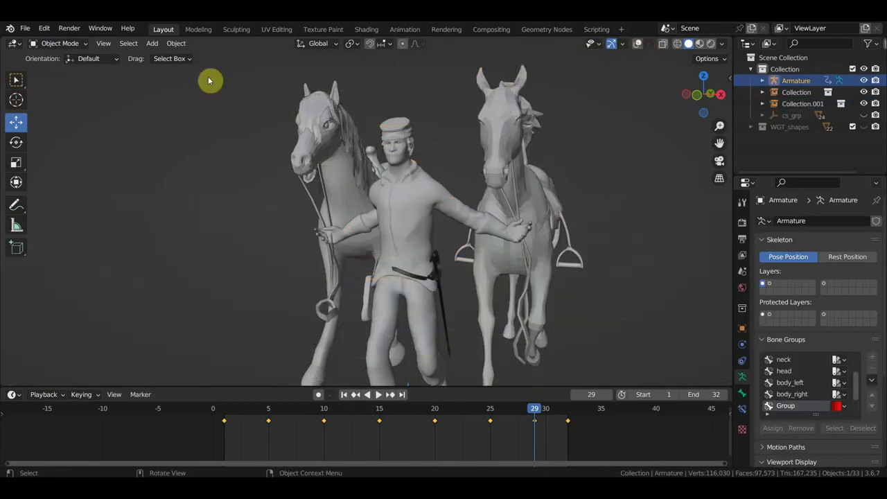
Step: Put the soldier rig in Pose Mode and select Ctrl_Hand_IK_Left
{"action": "left_click", "coordinate": [55, 45]}
{"action": "left_click", "coordinate": [67, 83]}
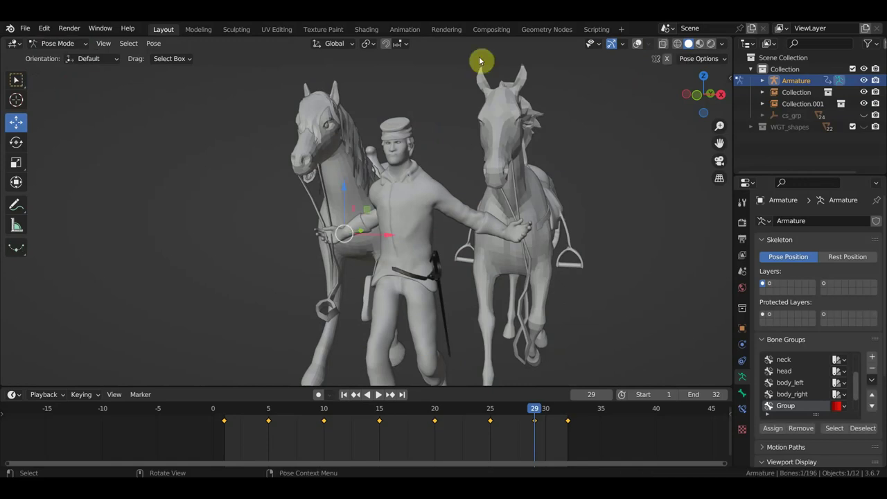
{"action": "left_click", "coordinate": [638, 44]}
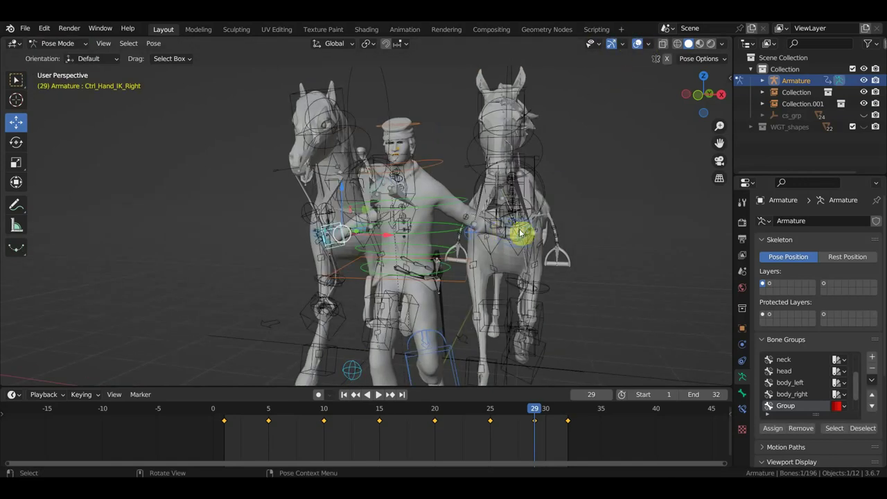
{"action": "left_click", "coordinate": [516, 242]}
{"action": "middle_click_drag", "start_coordinate": [524, 248], "coordinate": [461, 251]}
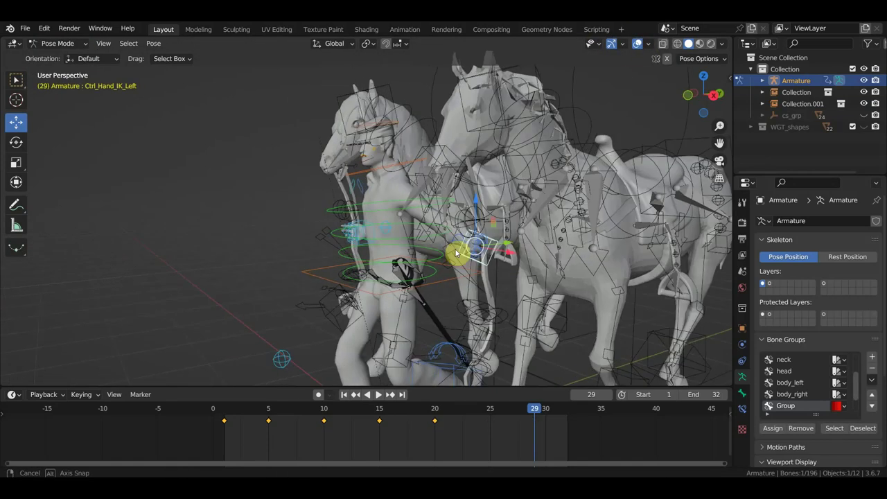
{"action": "left_click", "coordinate": [638, 45]}
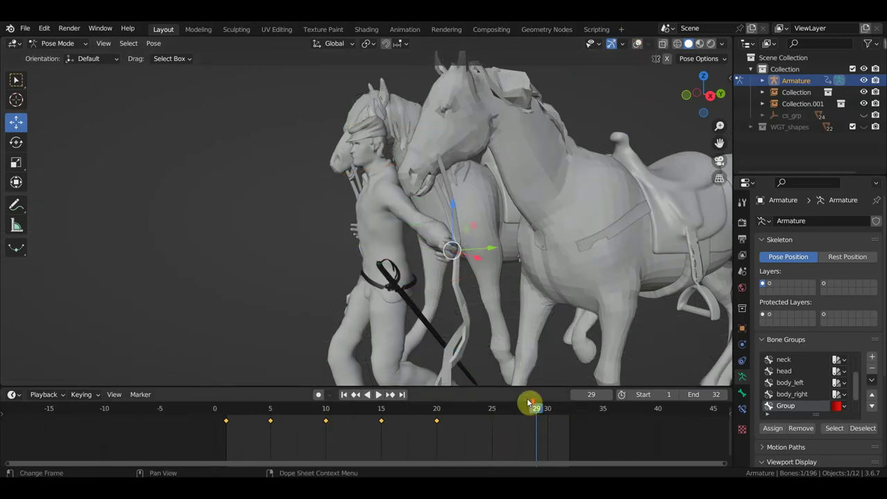
Step: Move the left hand control at frame 25 and scrub the animation to check it
{"action": "left_click", "coordinate": [488, 419]}
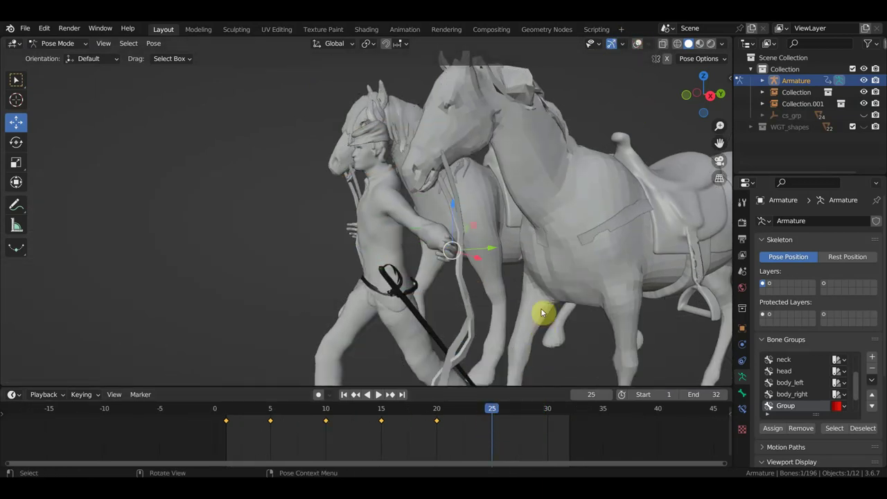
{"action": "key", "text": "g"}
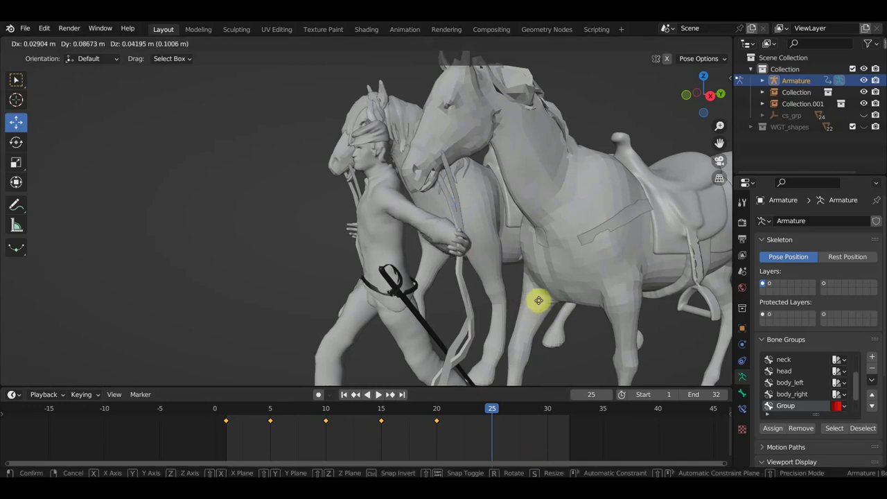
{"action": "left_click", "coordinate": [538, 299]}
{"action": "mouse_move", "coordinate": [510, 311]}
{"action": "middle_mouse_down"}
{"action": "mouse_move", "coordinate": [581, 320]}
{"action": "mouse_move", "coordinate": [614, 311]}
{"action": "mouse_move", "coordinate": [511, 307]}
{"action": "mouse_move", "coordinate": [620, 302]}
{"action": "middle_mouse_up"}
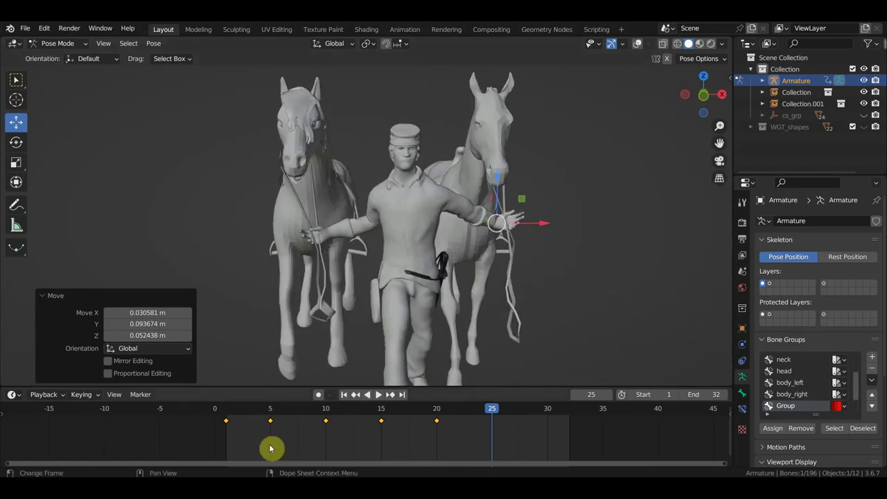
{"action": "mouse_move", "coordinate": [233, 411]}
{"action": "left_mouse_down"}
{"action": "mouse_move", "coordinate": [461, 424]}
{"action": "mouse_move", "coordinate": [563, 440]}
{"action": "left_mouse_up"}
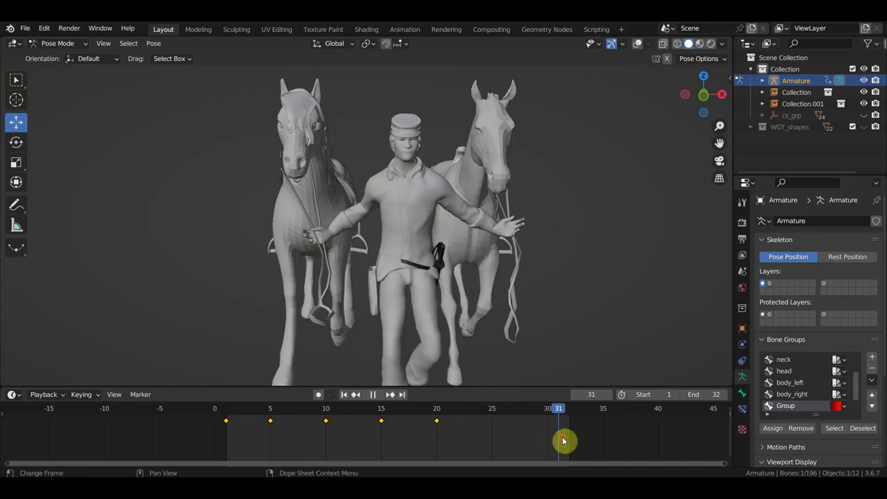
Step: Move and rotate the left hand to -30.7° about Z, then key Location & Rotation at frame 31
{"action": "key", "text": "r"}
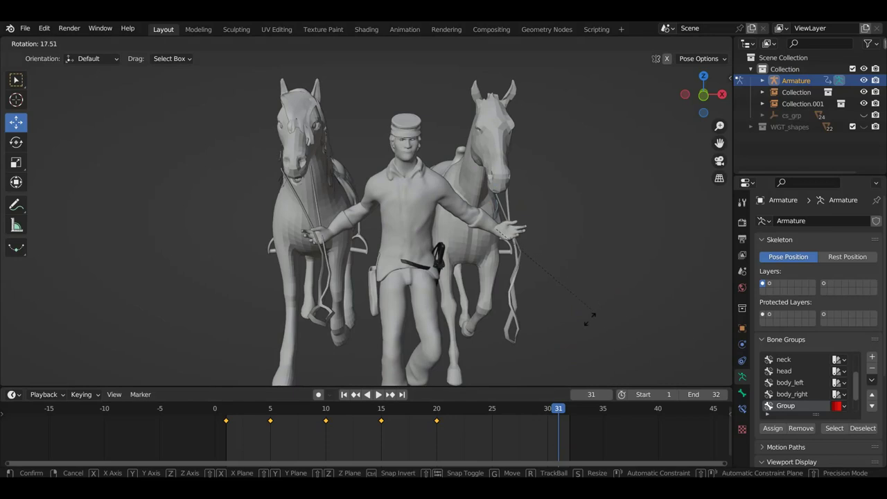
{"action": "left_click", "coordinate": [585, 325]}
{"action": "key", "text": "g"}
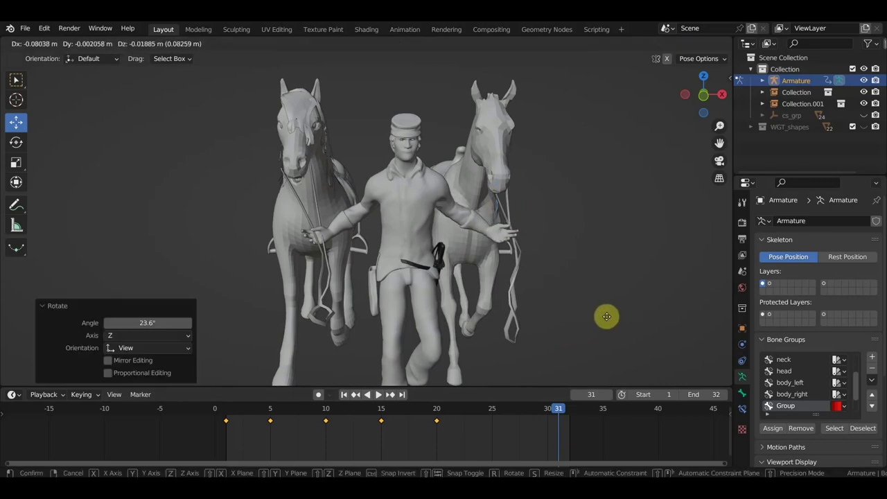
{"action": "left_click", "coordinate": [607, 317]}
{"action": "mouse_move", "coordinate": [608, 315]}
{"action": "middle_mouse_down"}
{"action": "mouse_move", "coordinate": [478, 330]}
{"action": "mouse_move", "coordinate": [582, 300]}
{"action": "middle_mouse_up"}
{"action": "key", "text": "r"}
{"action": "left_click", "coordinate": [471, 311]}
{"action": "key", "text": "r"}
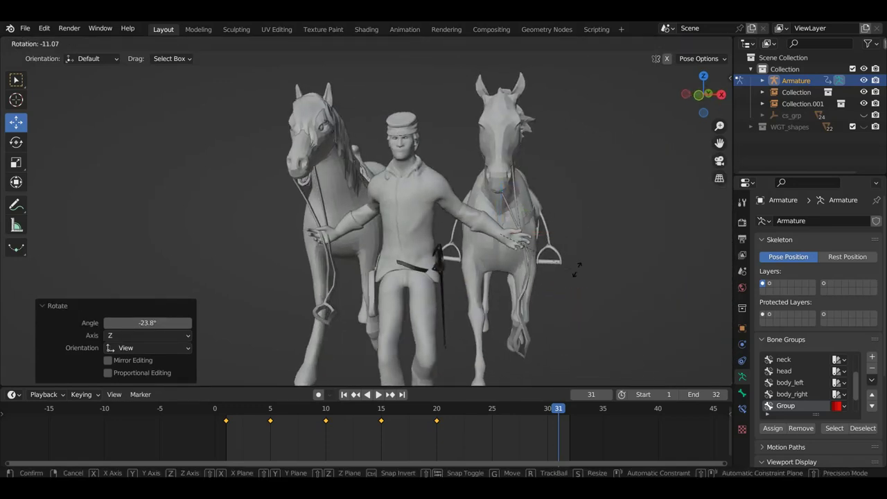
{"action": "left_click", "coordinate": [558, 253]}
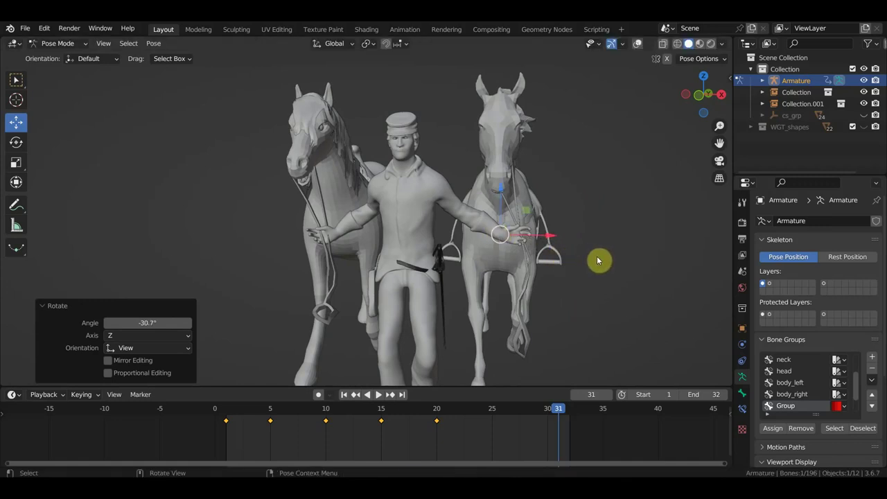
{"action": "key", "text": "i"}
{"action": "left_click", "coordinate": [216, 411]}
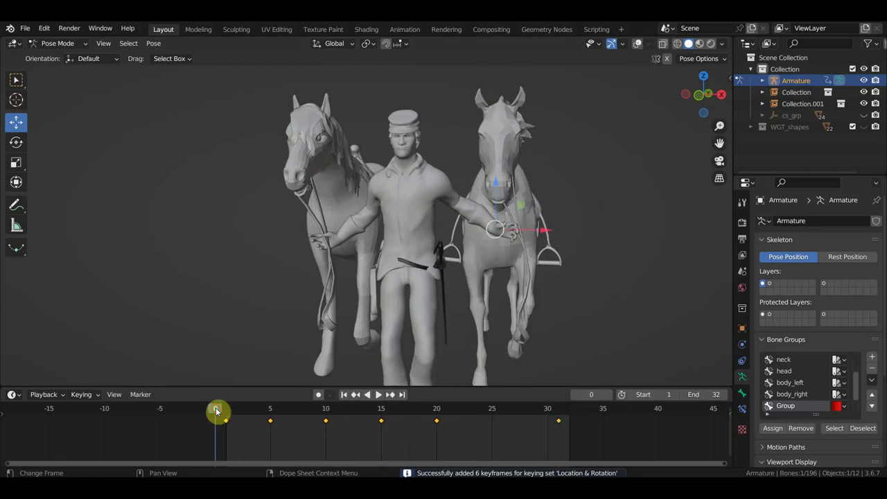
Step: In Object Mode, move Collection.001 -0.10172 m on X and -0.076826 m on Y
{"action": "left_click", "coordinate": [56, 43]}
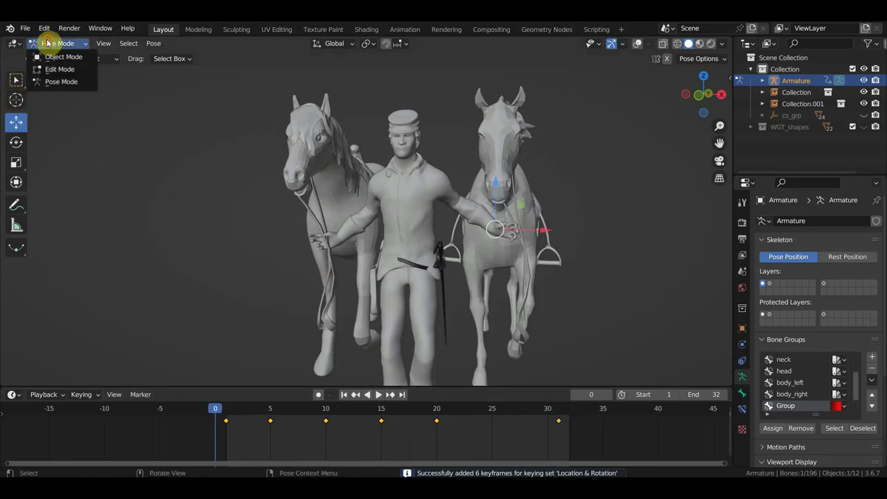
{"action": "left_click", "coordinate": [57, 54]}
{"action": "left_click", "coordinate": [530, 198]}
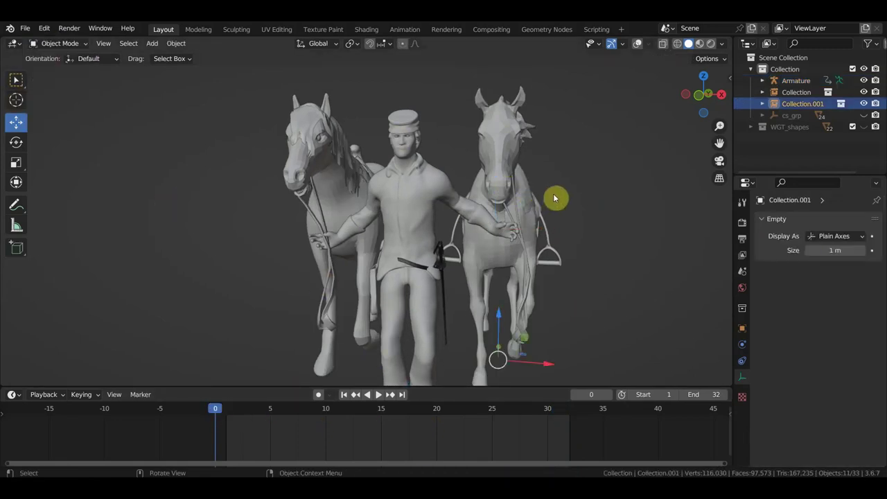
{"action": "left_click_drag", "start_coordinate": [552, 366], "coordinate": [541, 366]}
{"action": "middle_click_drag", "start_coordinate": [586, 329], "coordinate": [507, 315]}
{"action": "scroll", "coordinate": [589, 370], "scroll_direction": "down", "scroll_amount": 2}
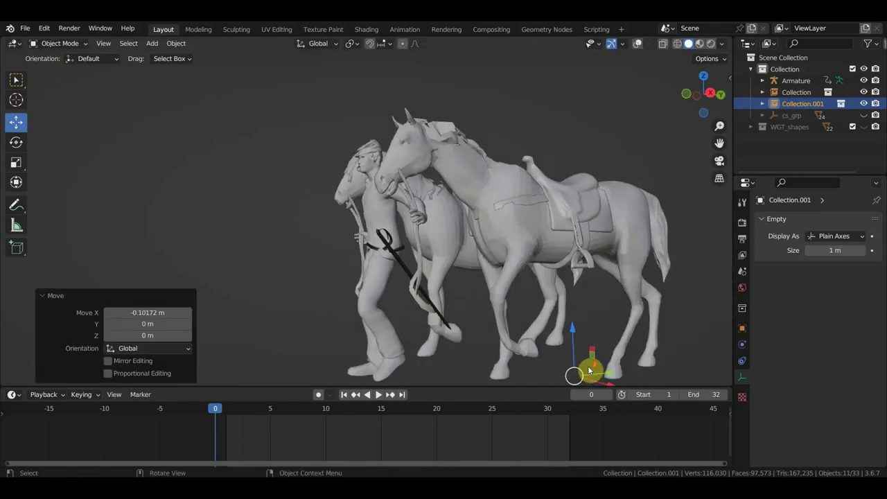
{"action": "left_click_drag", "start_coordinate": [609, 377], "coordinate": [605, 372]}
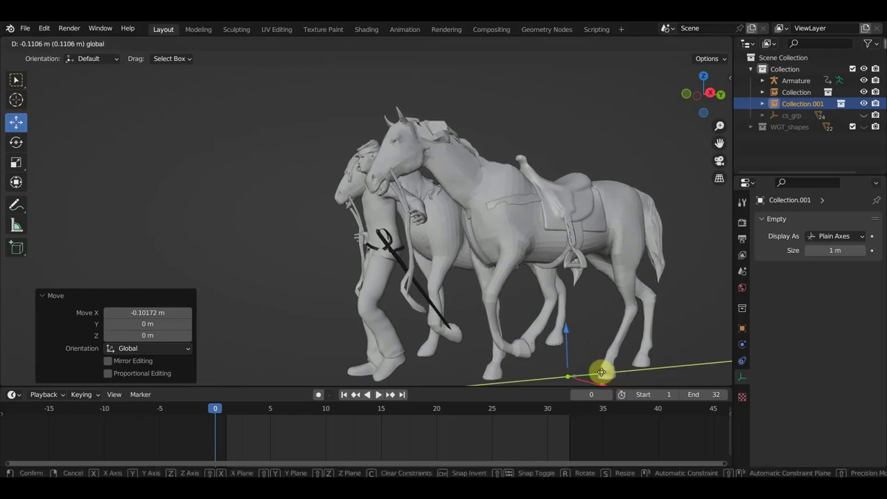
{"action": "left_click_drag", "start_coordinate": [605, 372], "coordinate": [600, 370]}
{"action": "mouse_move", "coordinate": [523, 338]}
{"action": "middle_mouse_down"}
{"action": "mouse_move", "coordinate": [510, 320]}
{"action": "mouse_move", "coordinate": [533, 319]}
{"action": "middle_mouse_up"}
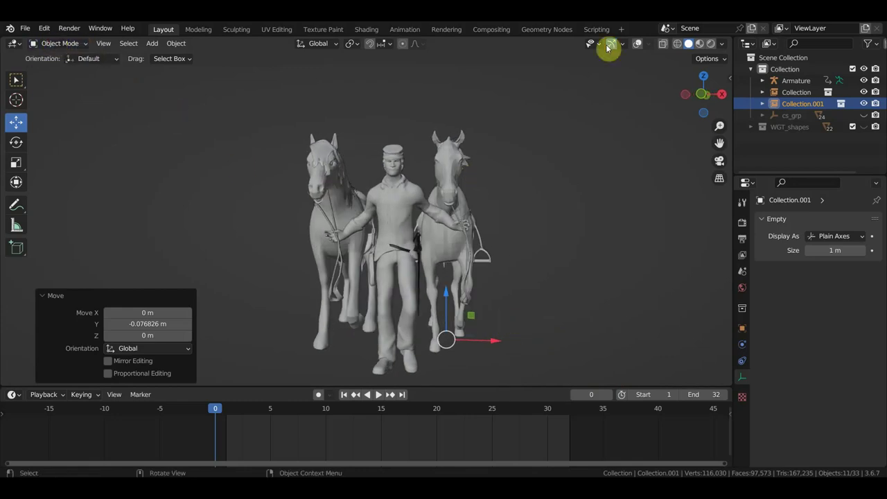
Step: Select the soldier's Armature and switch it into Pose Mode
{"action": "left_click", "coordinate": [636, 43]}
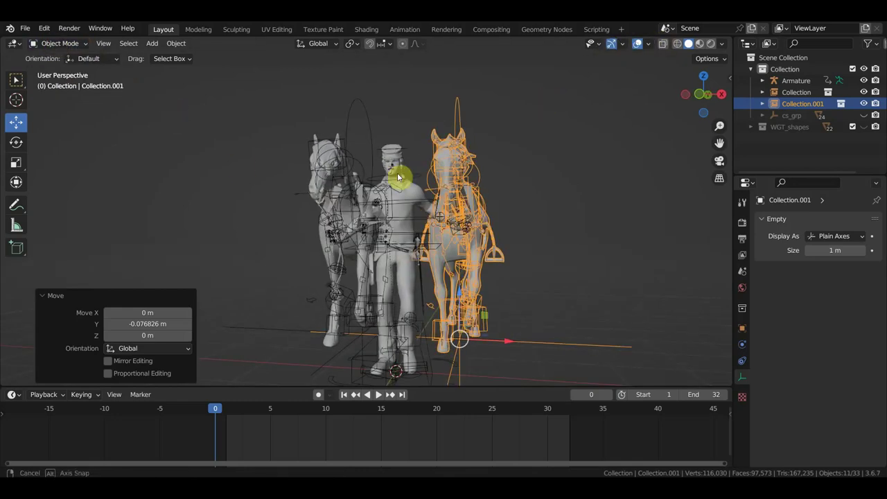
{"action": "left_click", "coordinate": [404, 144]}
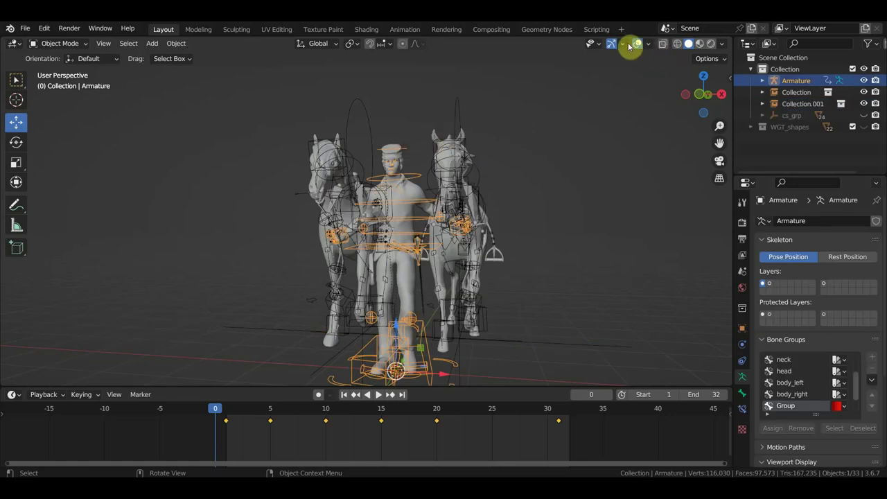
{"action": "left_click", "coordinate": [59, 43]}
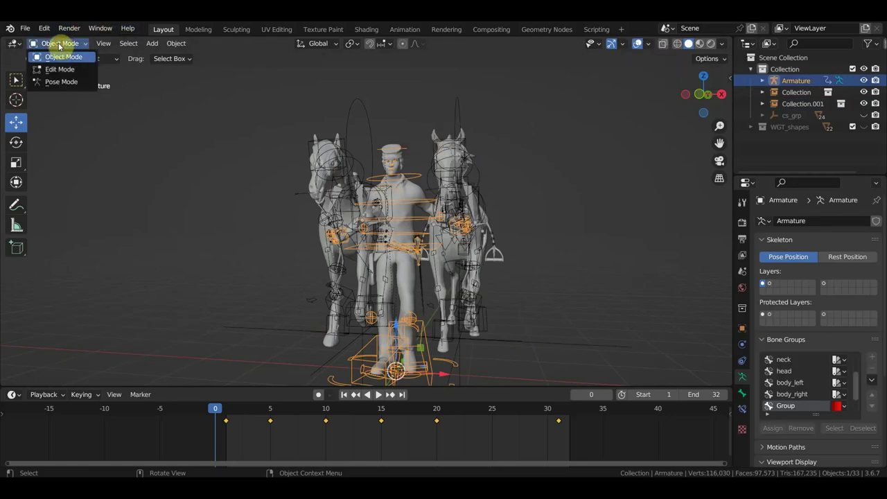
{"action": "left_click", "coordinate": [61, 82]}
Step: Move the left hand IK control at frame 1 and keyframe its position
{"action": "left_click", "coordinate": [638, 43]}
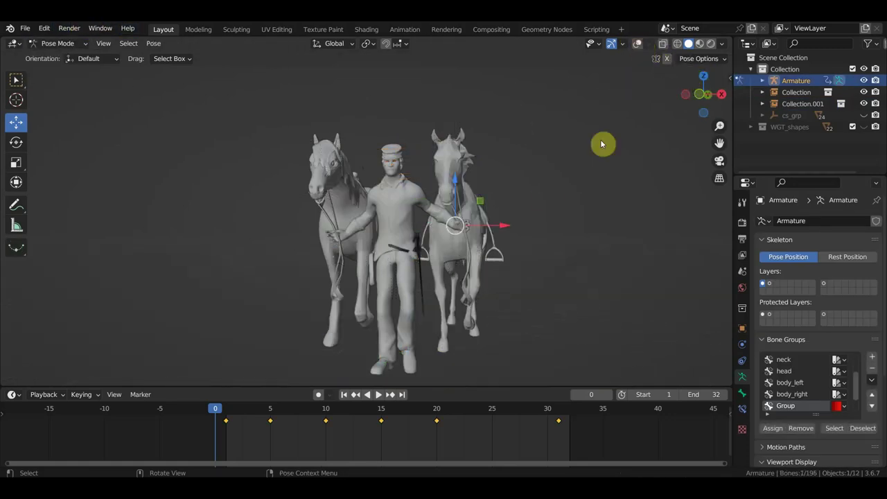
{"action": "scroll", "coordinate": [601, 144], "scroll_direction": "up", "scroll_amount": 2}
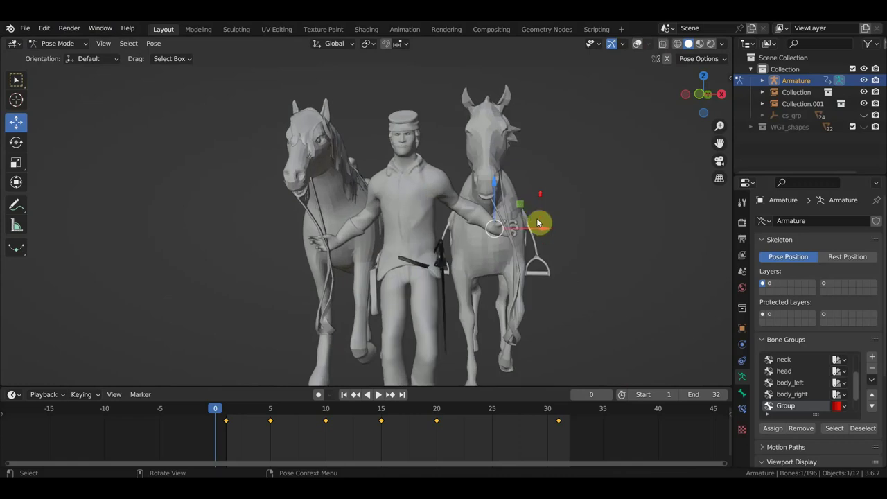
{"action": "left_click", "coordinate": [637, 44]}
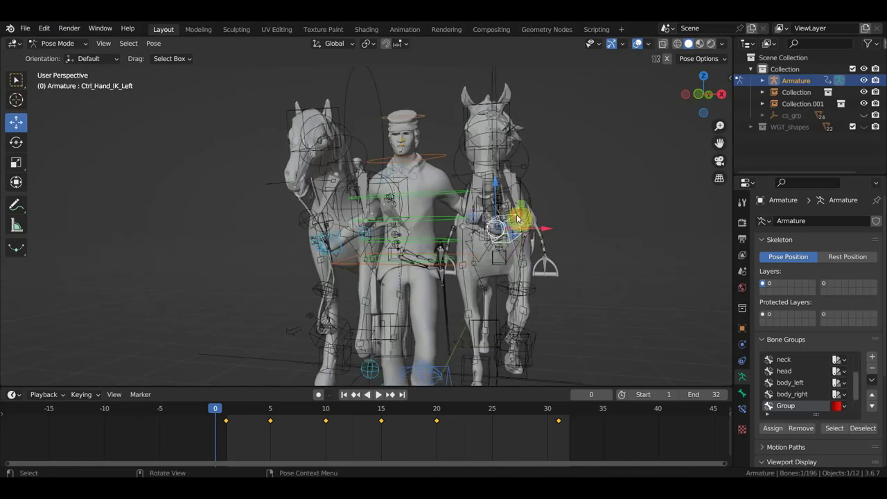
{"action": "left_click", "coordinate": [637, 43]}
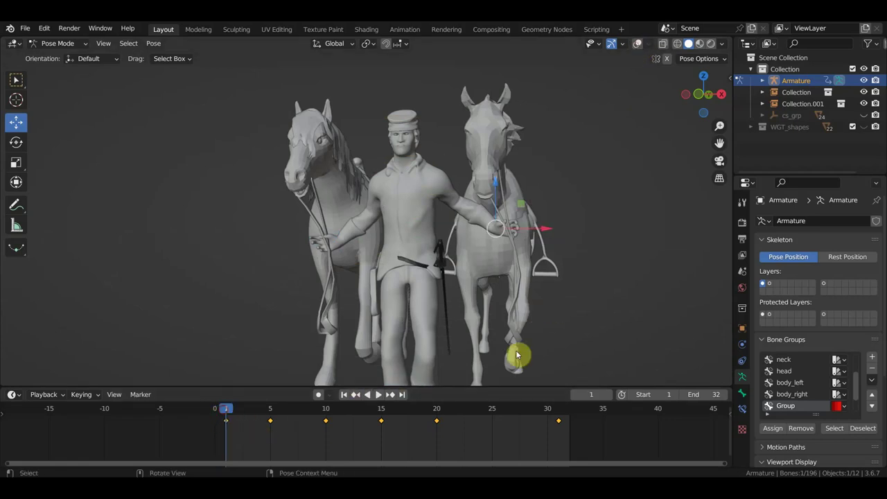
{"action": "middle_click_drag", "start_coordinate": [609, 316], "coordinate": [459, 320]}
{"action": "key", "text": "g"}
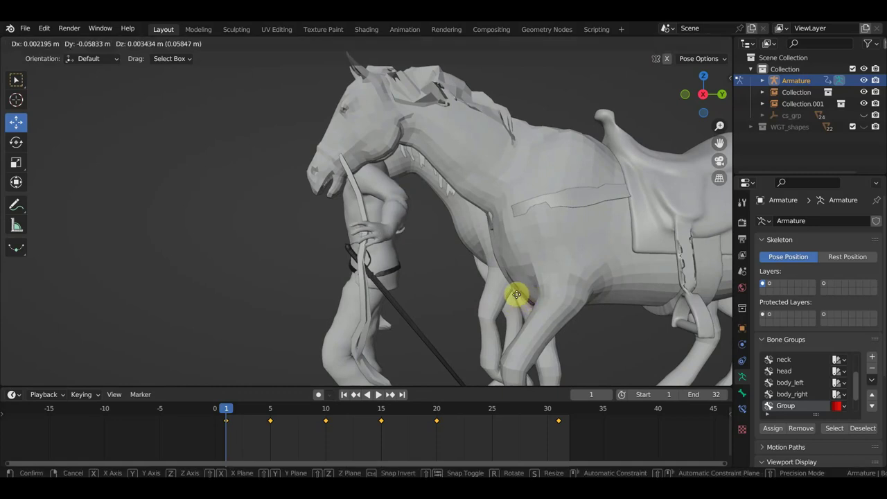
{"action": "left_click", "coordinate": [514, 295]}
{"action": "middle_click_drag", "start_coordinate": [518, 300], "coordinate": [666, 300]}
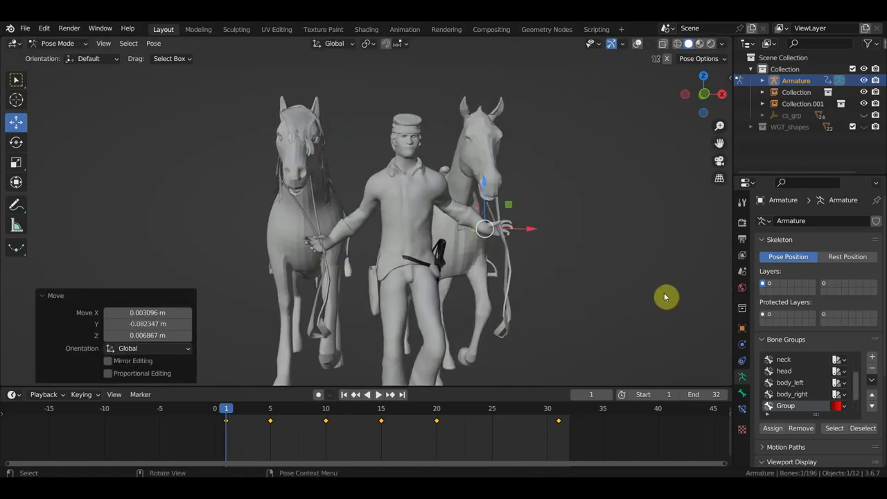
{"action": "key", "text": "i"}
Step: At frame 5, turn the hand 11.9° so it grips the right horse's rein
{"action": "left_click", "coordinate": [271, 411]}
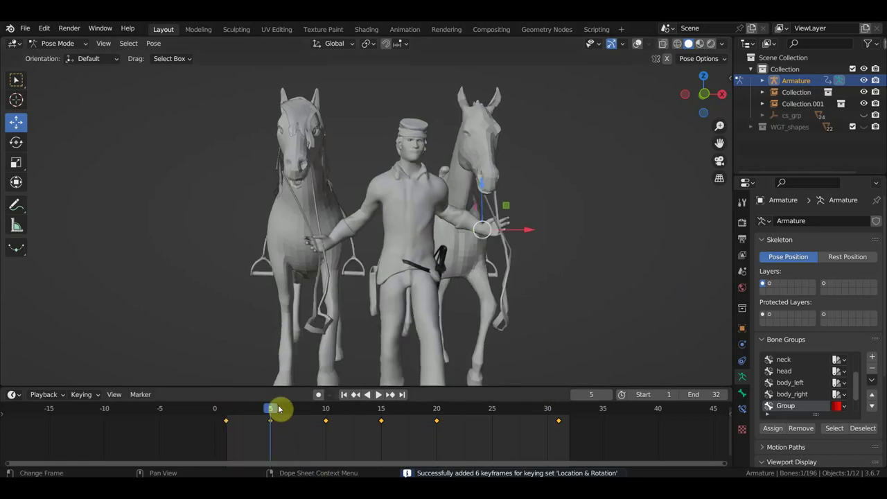
{"action": "mouse_move", "coordinate": [564, 330]}
{"action": "middle_mouse_down"}
{"action": "mouse_move", "coordinate": [500, 340]}
{"action": "mouse_move", "coordinate": [509, 333]}
{"action": "middle_mouse_up"}
{"action": "scroll", "coordinate": [503, 332], "scroll_direction": "up", "scroll_amount": 2}
{"action": "scroll", "coordinate": [491, 327], "scroll_direction": "up", "scroll_amount": 3}
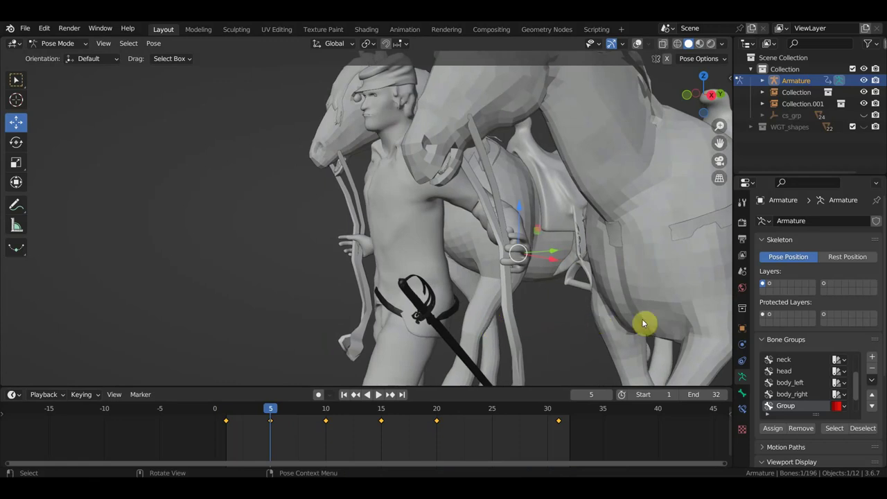
{"action": "key", "text": "r"}
{"action": "left_click", "coordinate": [635, 286]}
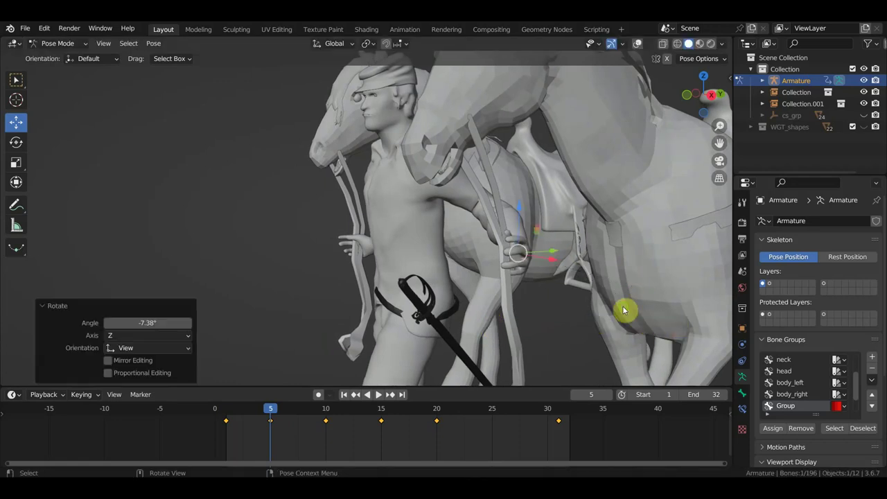
{"action": "mouse_move", "coordinate": [625, 311]}
{"action": "middle_mouse_down"}
{"action": "mouse_move", "coordinate": [636, 354]}
{"action": "mouse_move", "coordinate": [623, 374]}
{"action": "middle_mouse_up"}
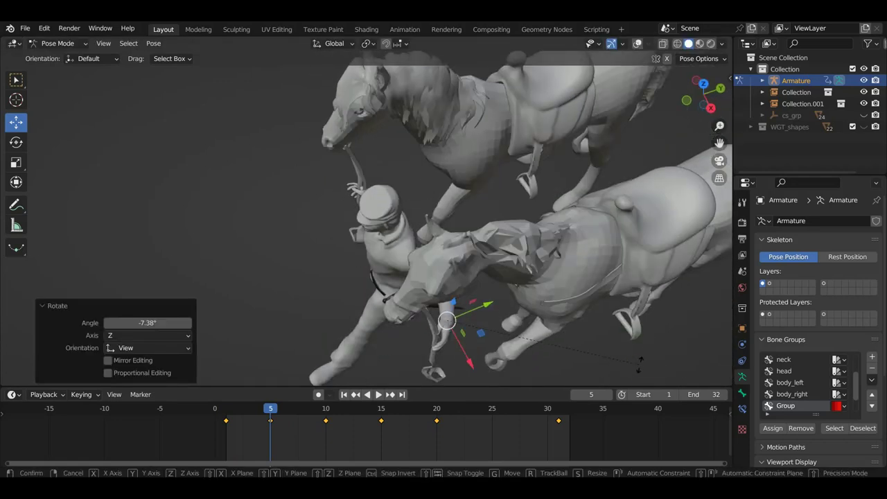
{"action": "key", "text": "r"}
{"action": "left_click", "coordinate": [605, 61]}
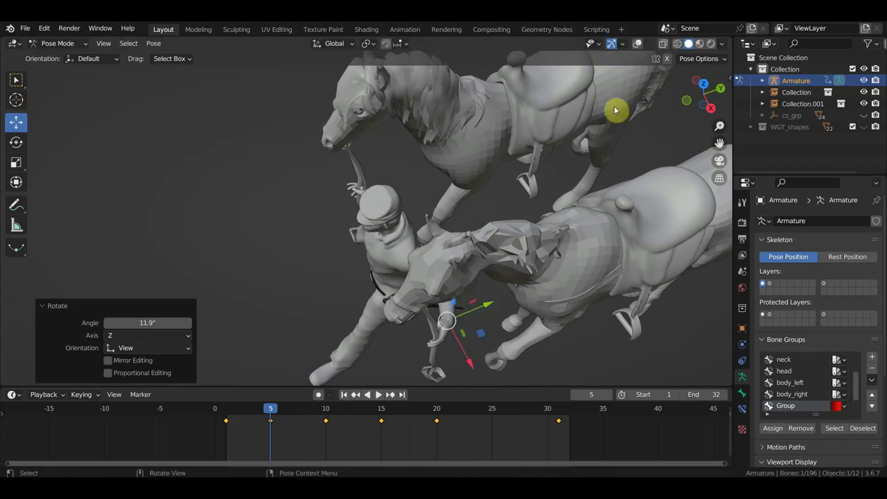
Step: Key the frame-5 hand pose, then at frame 10 turn the hand -5.86° and move it onto the rein
{"action": "key", "text": "i"}
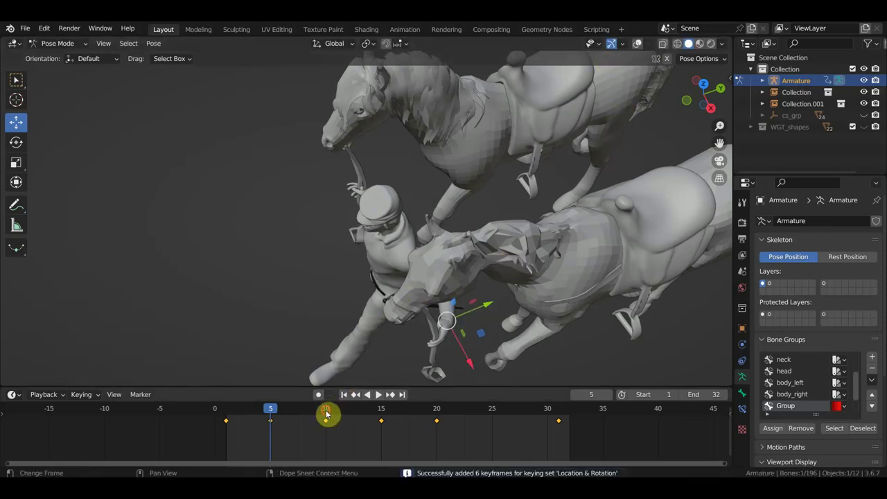
{"action": "left_click", "coordinate": [326, 413]}
{"action": "middle_click_drag", "start_coordinate": [592, 322], "coordinate": [678, 261]}
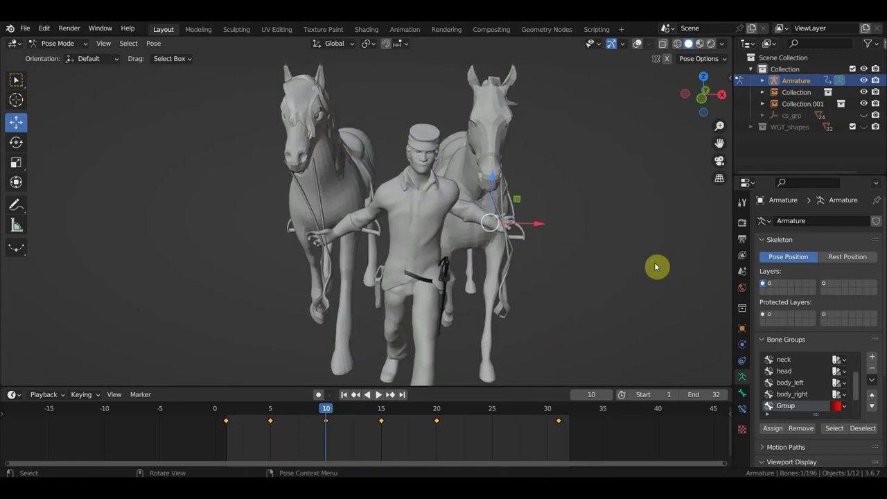
{"action": "key", "text": "r"}
{"action": "left_click", "coordinate": [664, 247]}
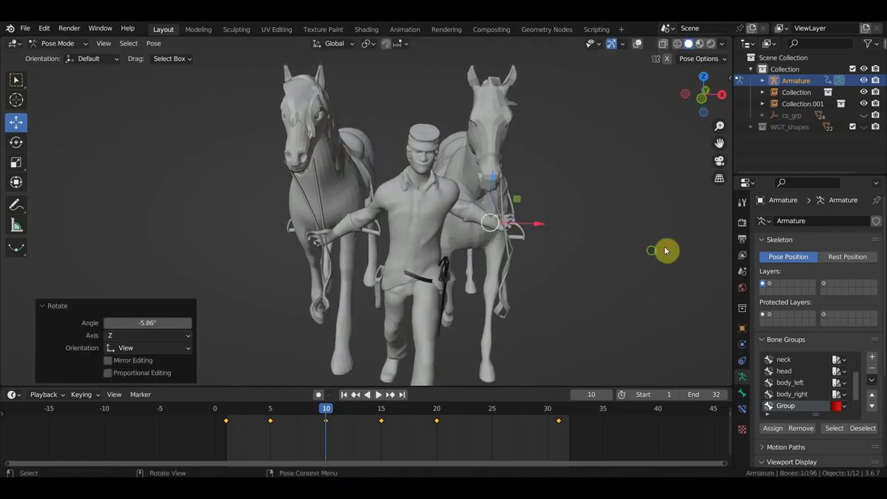
{"action": "mouse_move", "coordinate": [665, 249]}
{"action": "middle_mouse_down"}
{"action": "mouse_move", "coordinate": [540, 255]}
{"action": "mouse_move", "coordinate": [535, 240]}
{"action": "middle_mouse_up"}
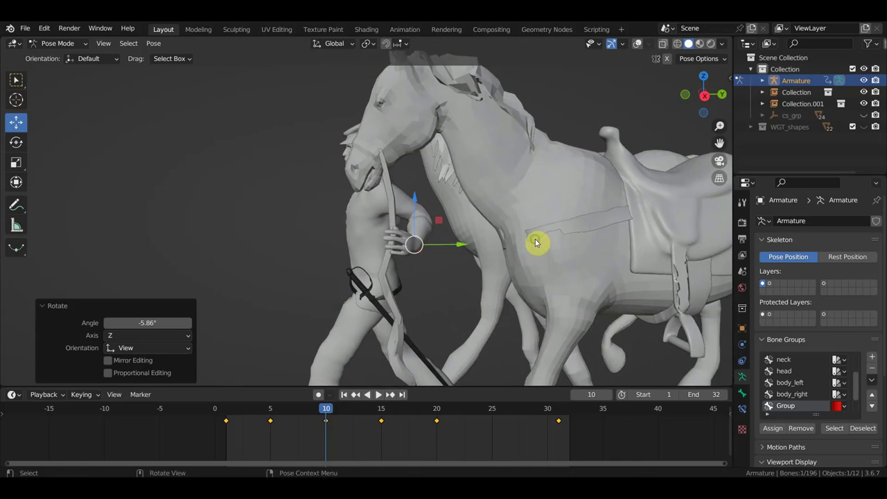
{"action": "key", "text": "g"}
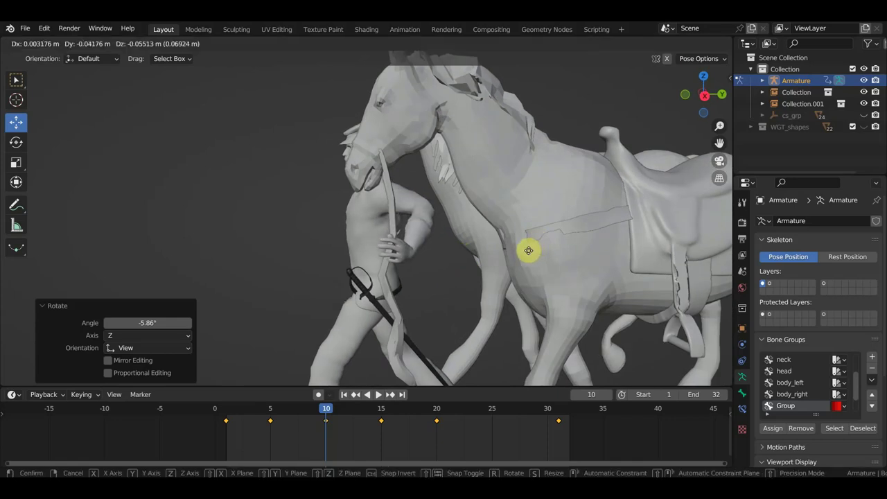
{"action": "left_click", "coordinate": [528, 250]}
Step: Refine the frame-10 grip with a -38.8° hand turn and a position adjustment
{"action": "middle_click_drag", "start_coordinate": [461, 237], "coordinate": [576, 238]}
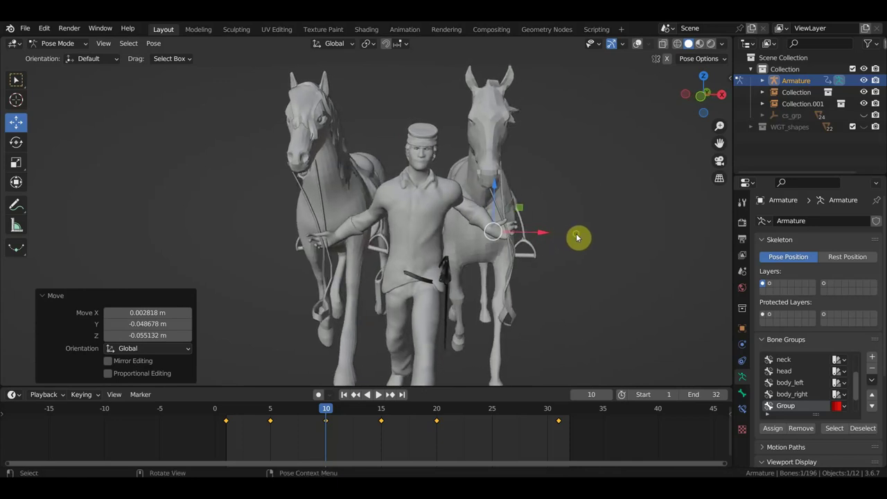
{"action": "key", "text": "r"}
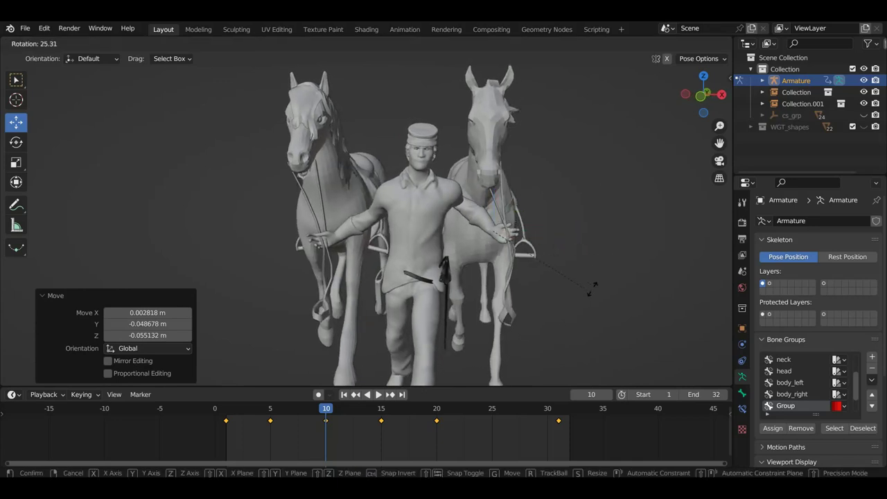
{"action": "left_click", "coordinate": [615, 263]}
{"action": "mouse_move", "coordinate": [615, 263]}
{"action": "middle_mouse_down"}
{"action": "mouse_move", "coordinate": [510, 279]}
{"action": "mouse_move", "coordinate": [505, 253]}
{"action": "middle_mouse_up"}
{"action": "key", "text": "r"}
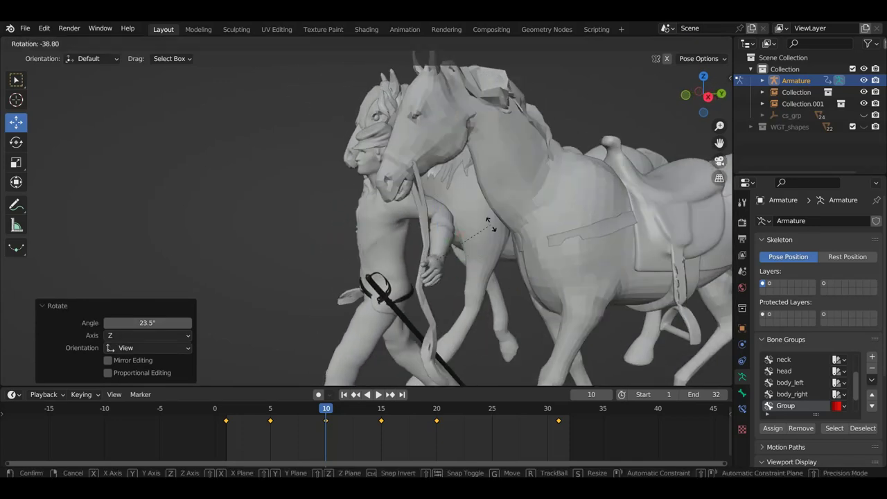
{"action": "left_click", "coordinate": [488, 222]}
{"action": "key", "text": "g"}
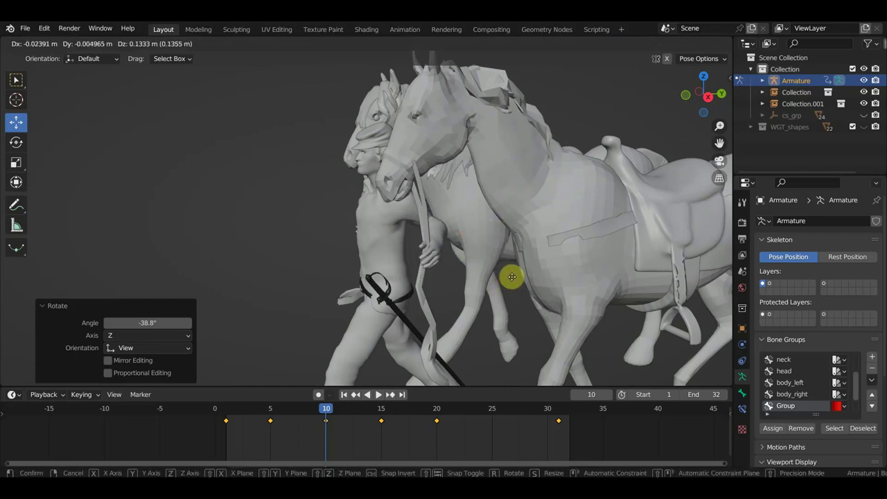
{"action": "left_click", "coordinate": [511, 277]}
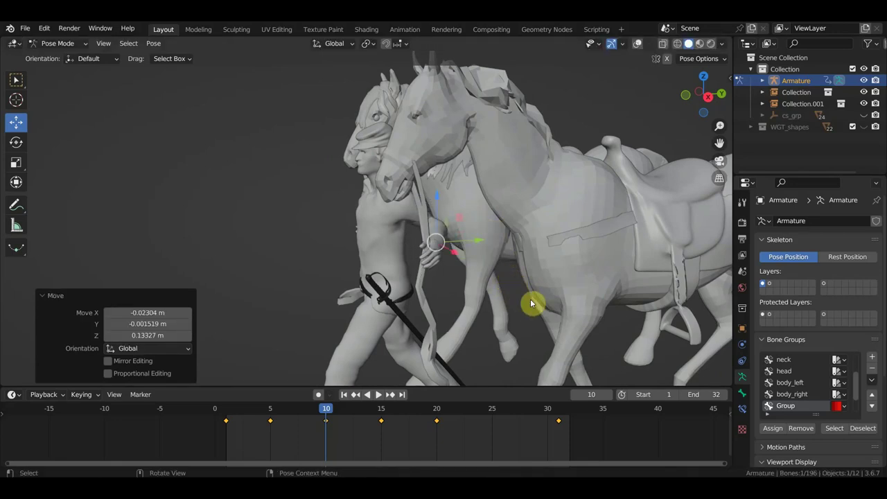
Step: Turn the hand 11.4°, reposition it, keyframe frame 10, and preview the motion
{"action": "key", "text": "r"}
{"action": "left_click", "coordinate": [511, 314]}
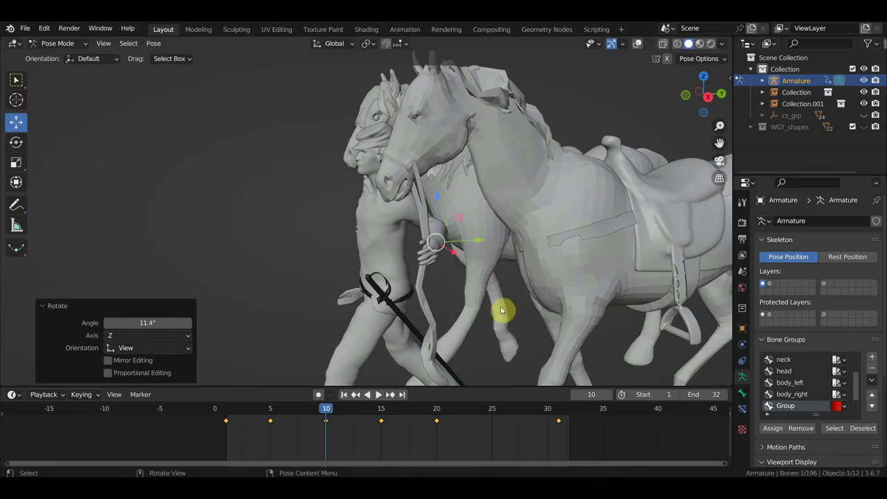
{"action": "middle_click_drag", "start_coordinate": [515, 312], "coordinate": [629, 302]}
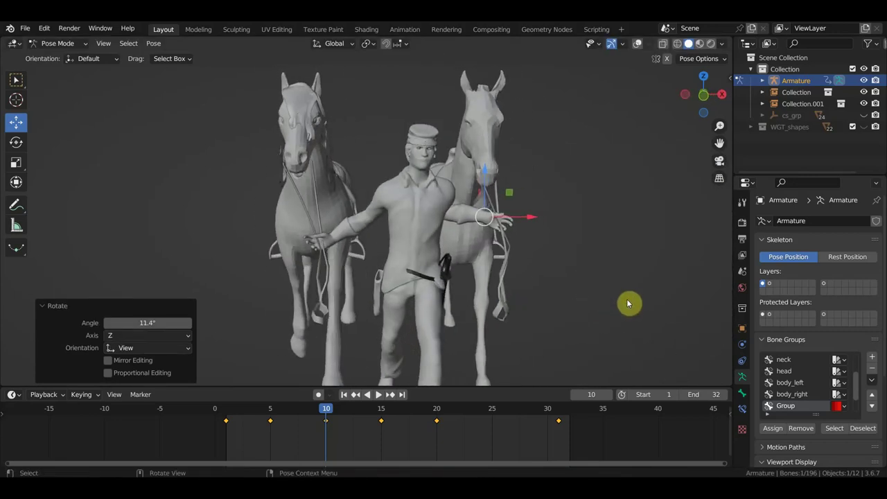
{"action": "key", "text": "g"}
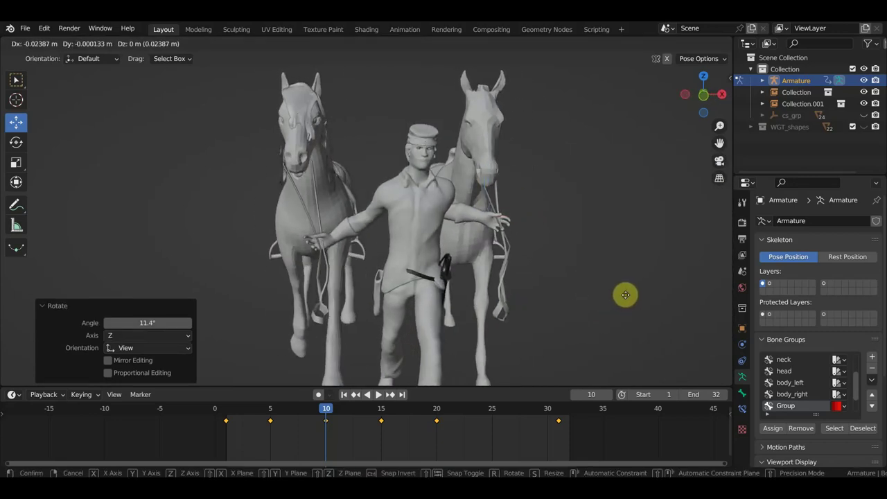
{"action": "left_click", "coordinate": [625, 296]}
{"action": "key", "text": "i"}
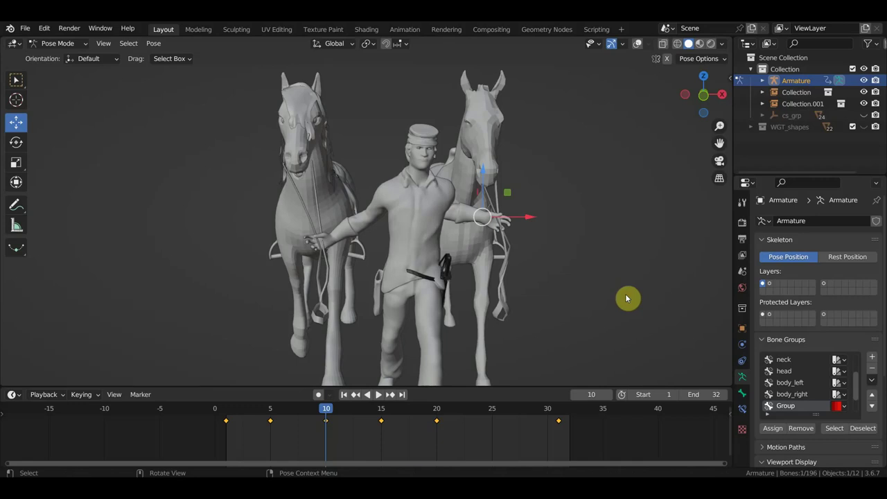
{"action": "mouse_move", "coordinate": [323, 404]}
{"action": "left_mouse_down"}
{"action": "mouse_move", "coordinate": [317, 413]}
{"action": "mouse_move", "coordinate": [228, 409]}
{"action": "mouse_move", "coordinate": [358, 416]}
{"action": "mouse_move", "coordinate": [438, 439]}
{"action": "left_mouse_up"}
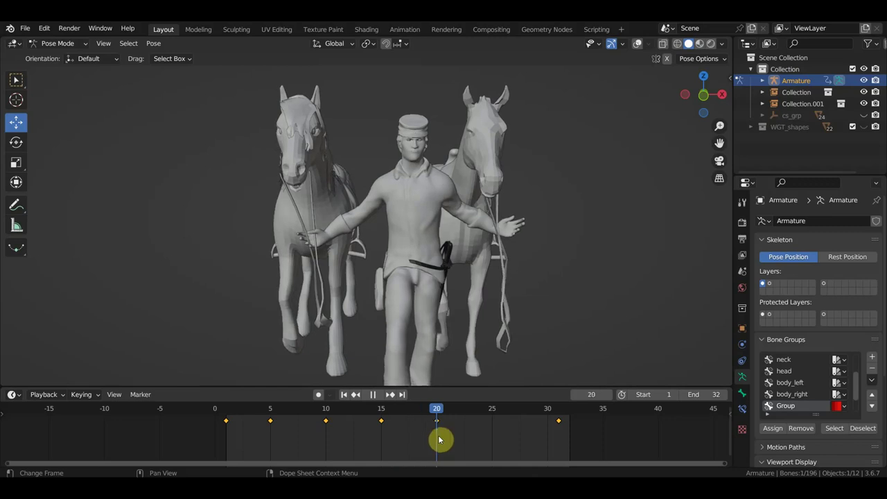
Step: At frame 20, move the hand onto the right horse's rein and turn it
{"action": "key", "text": "g"}
{"action": "left_click", "coordinate": [601, 306]}
{"action": "mouse_move", "coordinate": [606, 307]}
{"action": "middle_mouse_down"}
{"action": "mouse_move", "coordinate": [542, 313]}
{"action": "mouse_move", "coordinate": [449, 302]}
{"action": "middle_mouse_up"}
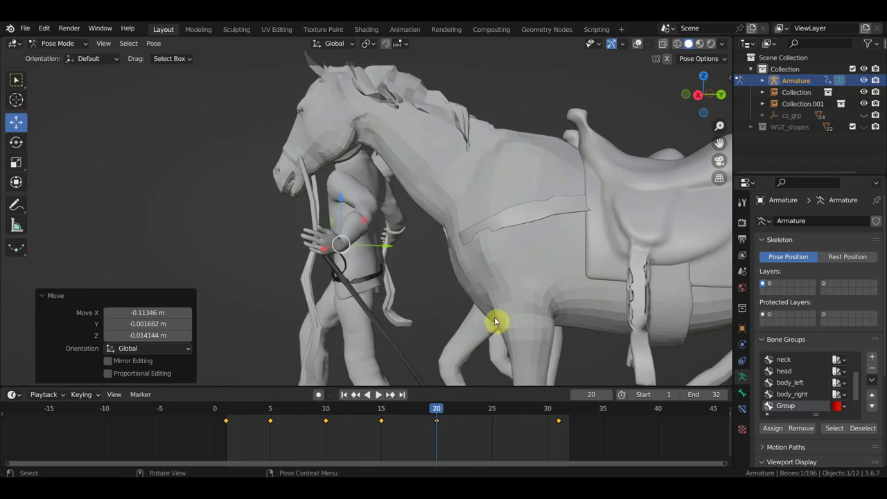
{"action": "key", "text": "g"}
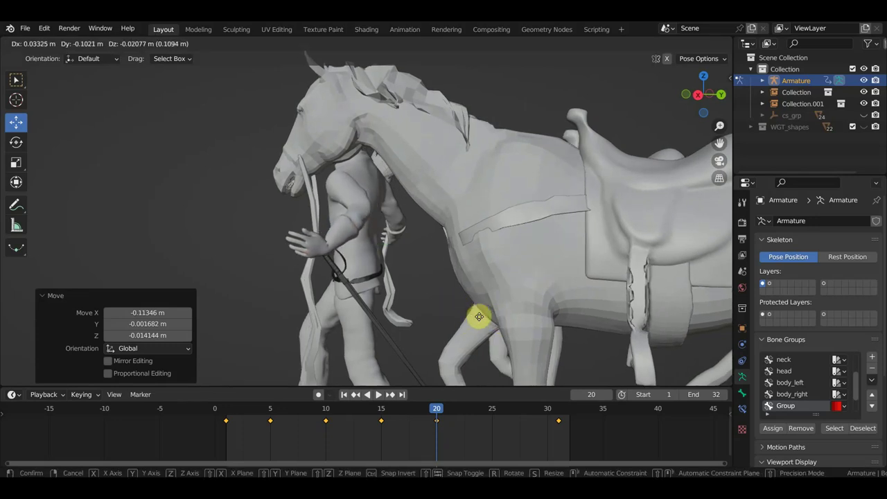
{"action": "left_click", "coordinate": [479, 316]}
{"action": "middle_click_drag", "start_coordinate": [420, 298], "coordinate": [408, 295]}
{"action": "key", "text": "r"}
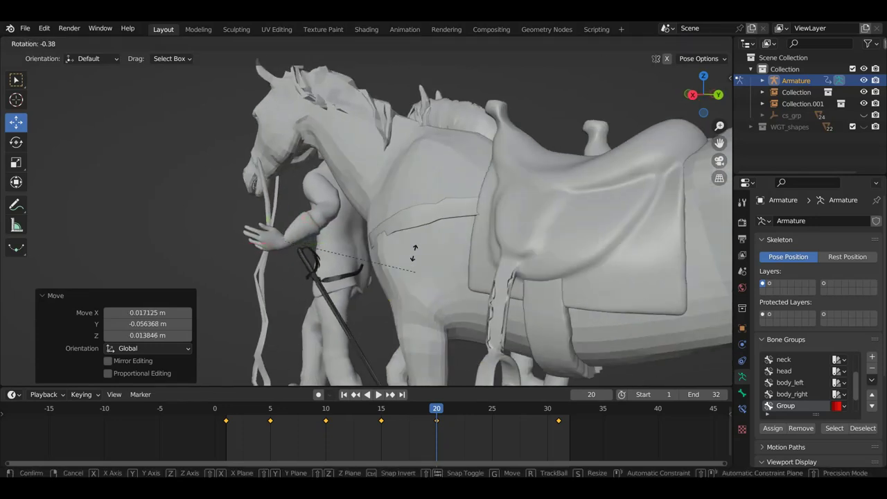
{"action": "left_click", "coordinate": [382, 216]}
Step: Turn the hand -19.3°, nudge it slightly, keyframe frame 20, then deselect the timeline keys
{"action": "mouse_move", "coordinate": [382, 217]}
{"action": "middle_mouse_down"}
{"action": "mouse_move", "coordinate": [375, 277]}
{"action": "mouse_move", "coordinate": [499, 282]}
{"action": "mouse_move", "coordinate": [534, 273]}
{"action": "mouse_move", "coordinate": [554, 282]}
{"action": "mouse_move", "coordinate": [544, 277]}
{"action": "middle_mouse_up"}
{"action": "key", "text": "r"}
{"action": "left_click", "coordinate": [581, 242]}
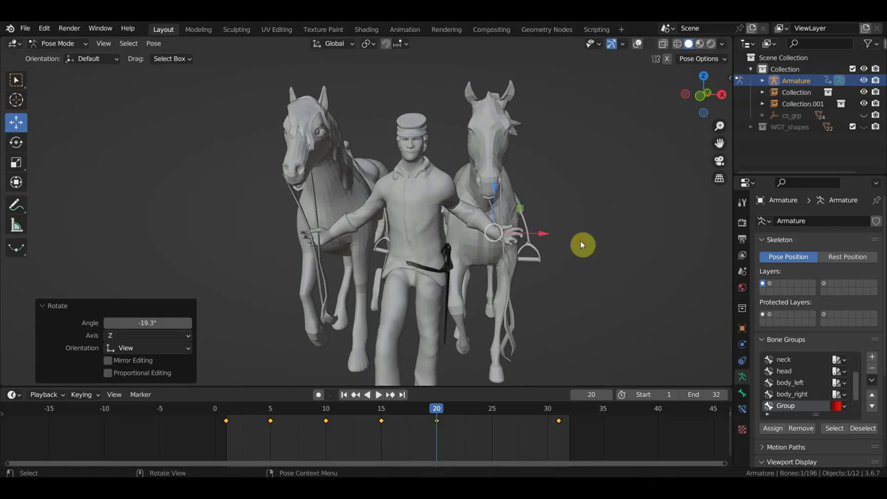
{"action": "key", "text": "g"}
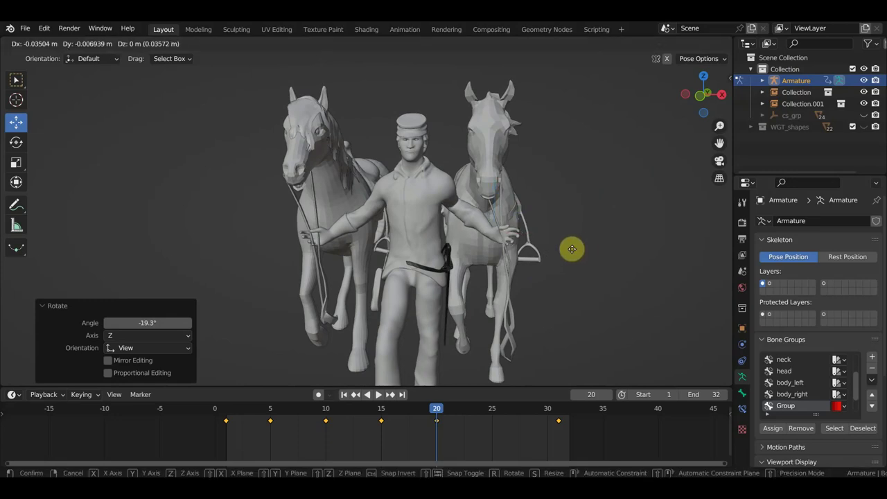
{"action": "left_click", "coordinate": [572, 257]}
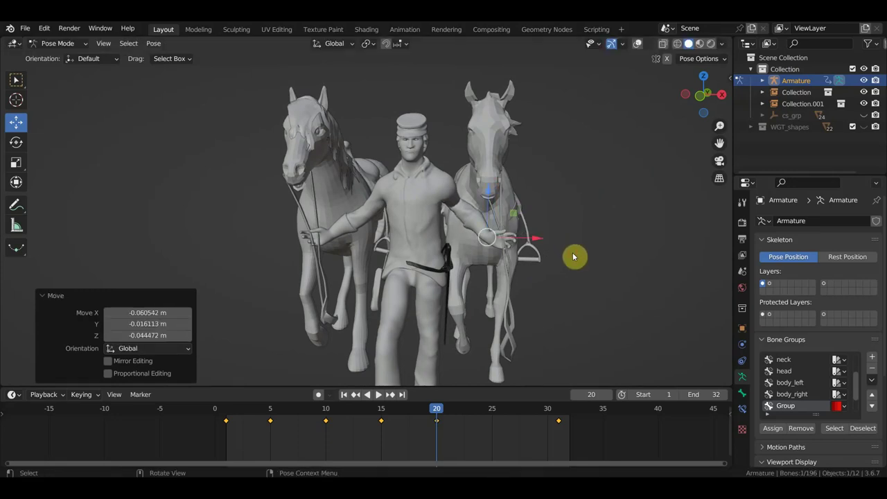
{"action": "middle_click_drag", "start_coordinate": [573, 257], "coordinate": [575, 257]}
{"action": "key", "text": "i"}
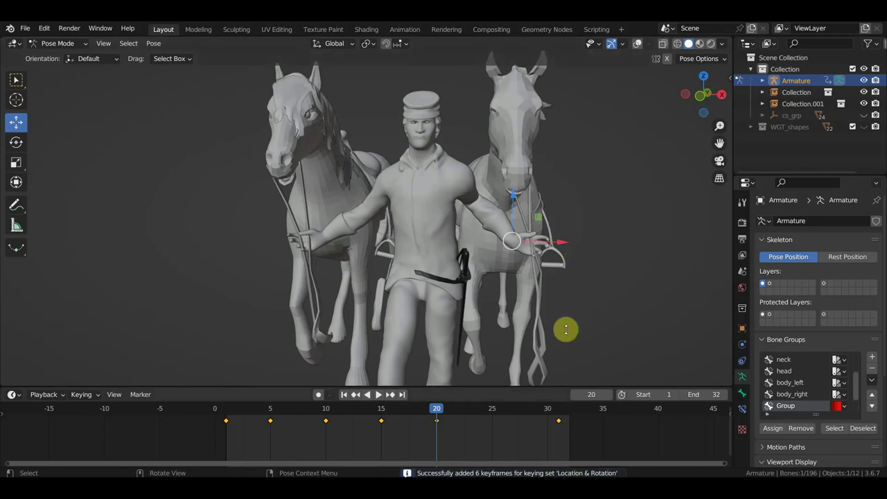
{"action": "left_click_drag", "start_coordinate": [436, 416], "coordinate": [371, 416]}
{"action": "left_click", "coordinate": [397, 431]}
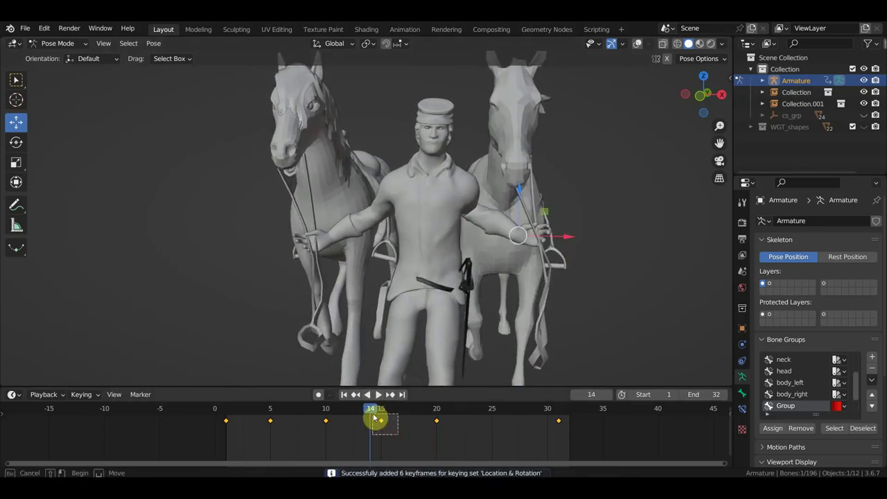
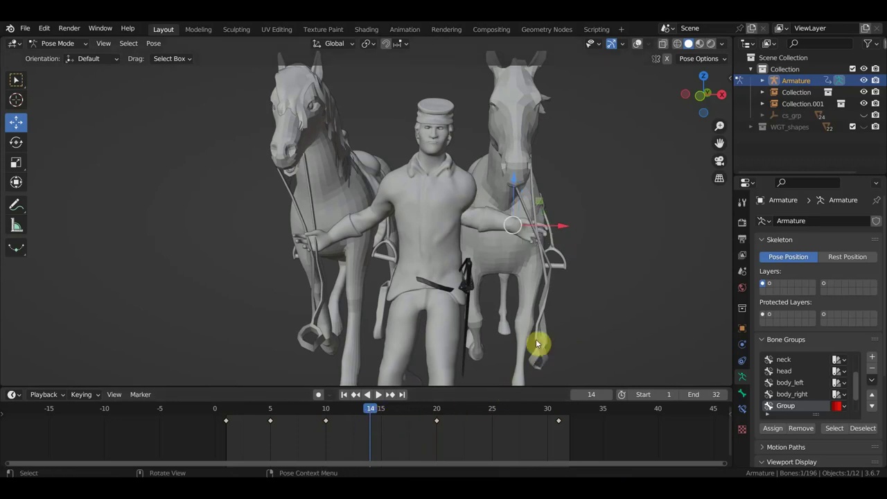
Step: At frame 15, rotate the left hand IK control -23.2° and move it to a new position
{"action": "left_click", "coordinate": [383, 413]}
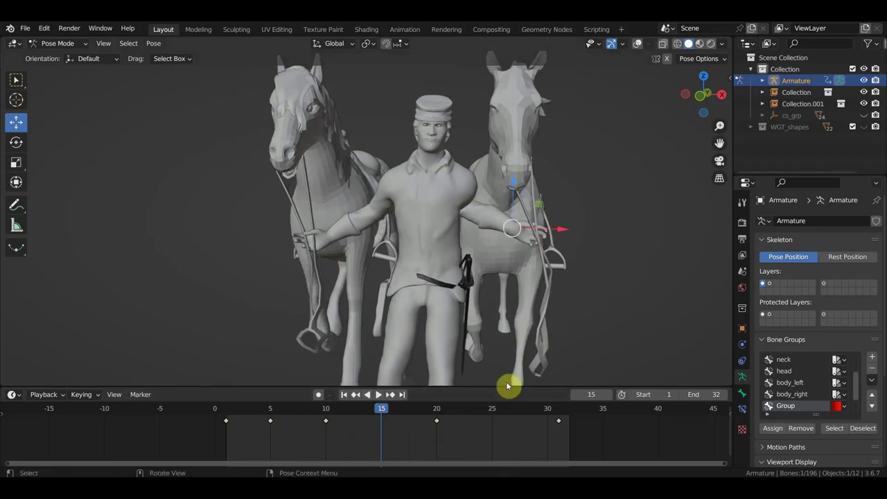
{"action": "key", "text": "r"}
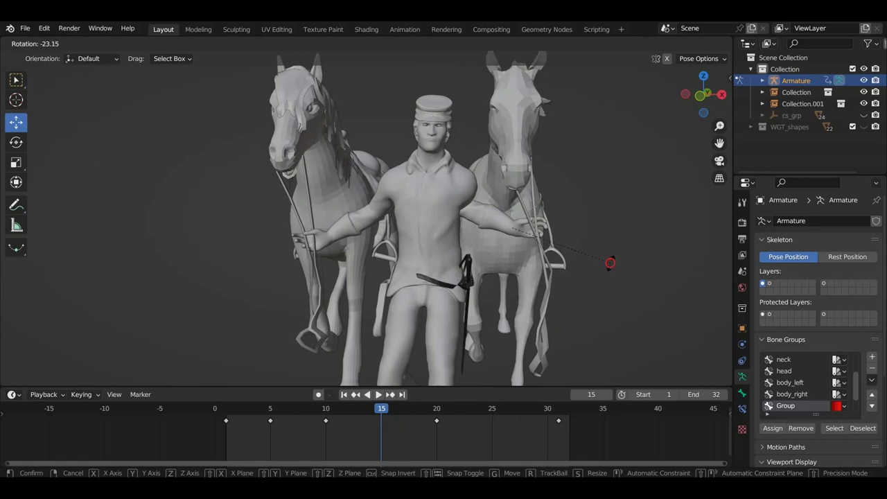
{"action": "left_click", "coordinate": [609, 263]}
{"action": "key", "text": "g"}
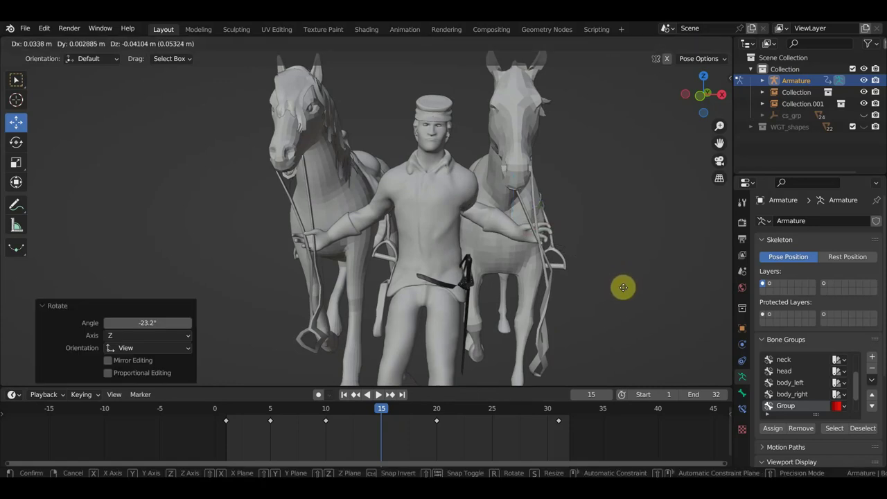
{"action": "left_click", "coordinate": [619, 288]}
{"action": "middle_click_drag", "start_coordinate": [619, 288], "coordinate": [538, 299]}
Step: Fine-tune the hand position in front view and key its Location & Rotation at frame 15
{"action": "key", "text": "g"}
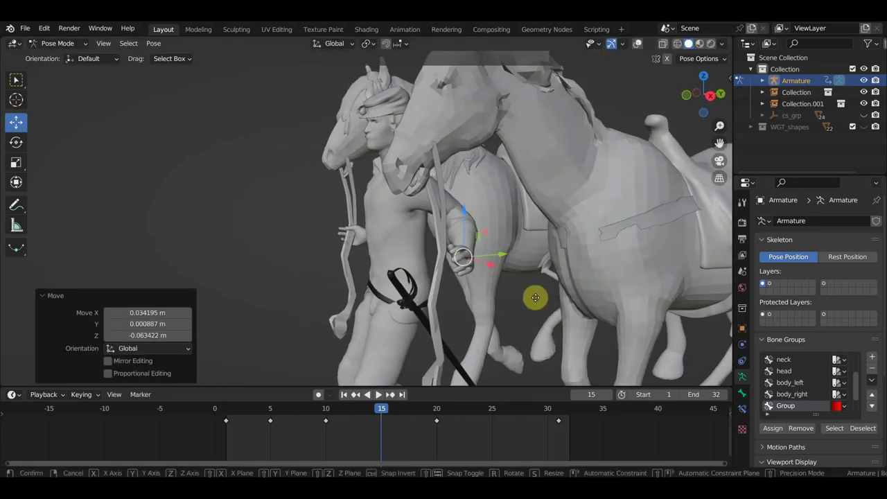
{"action": "left_click", "coordinate": [523, 296]}
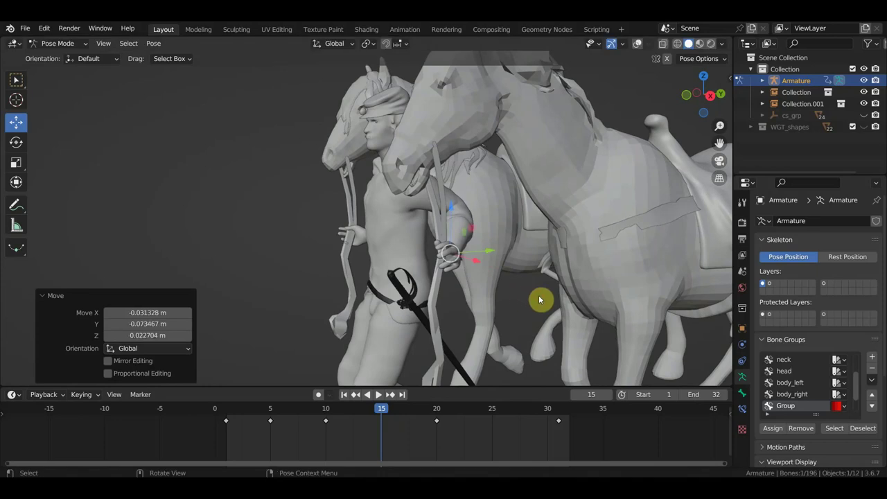
{"action": "key", "text": "g"}
{"action": "left_click", "coordinate": [537, 296]}
{"action": "key", "text": "KP_1"}
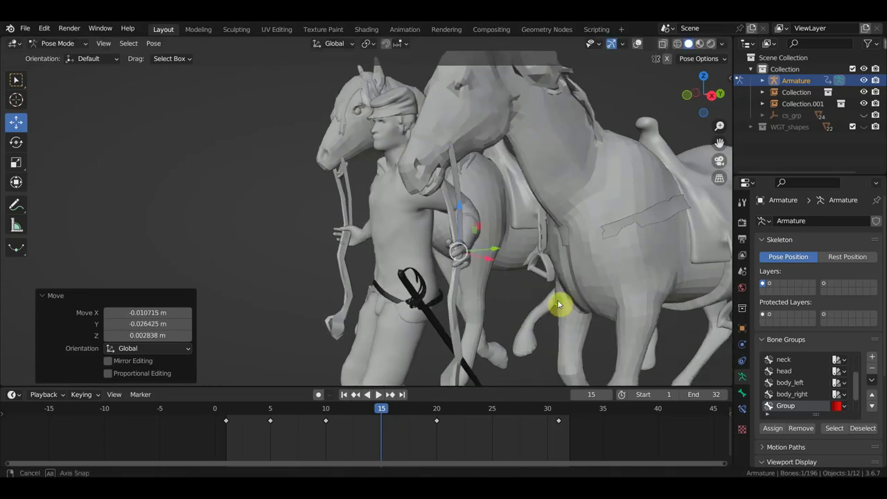
{"action": "key", "text": "g"}
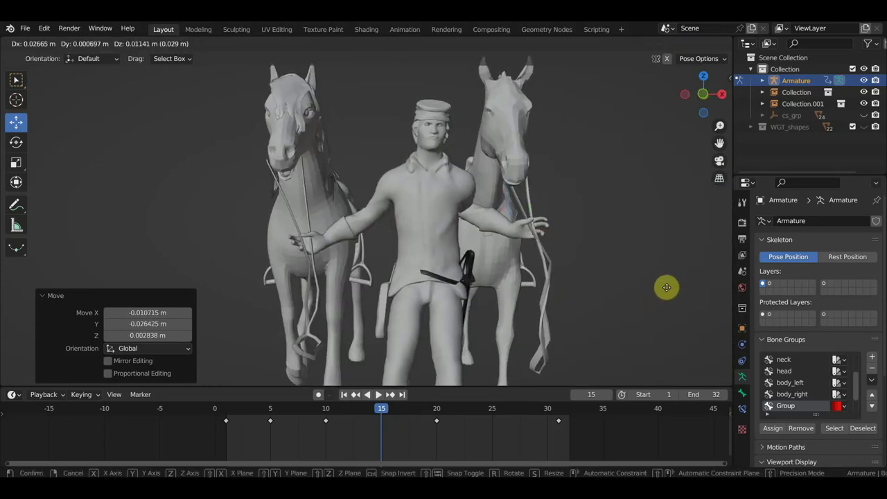
{"action": "left_click", "coordinate": [670, 291]}
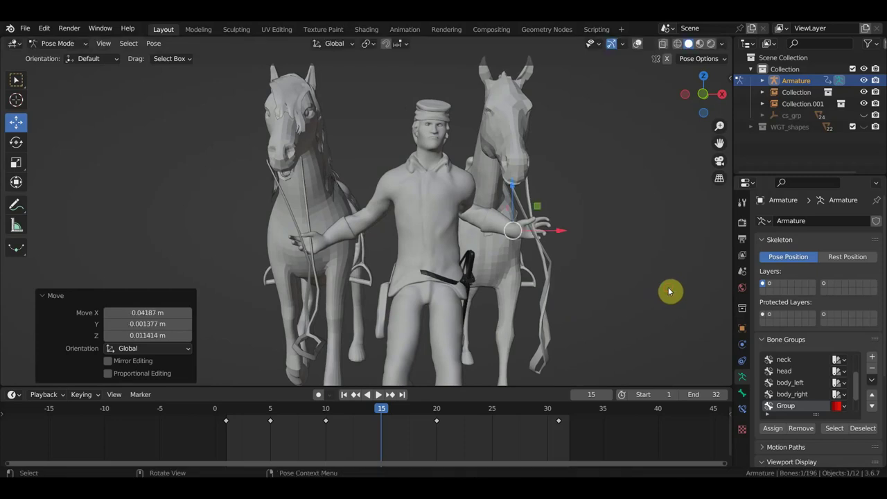
{"action": "key", "text": "i"}
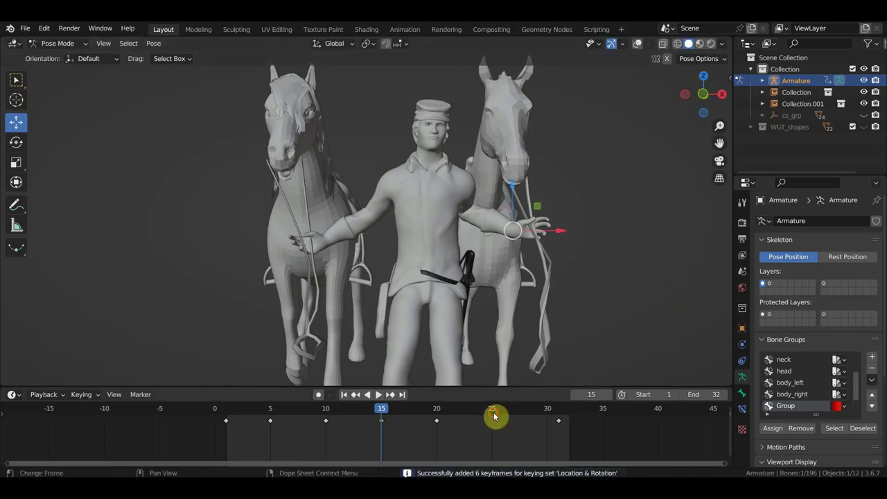
{"action": "left_click", "coordinate": [493, 413]}
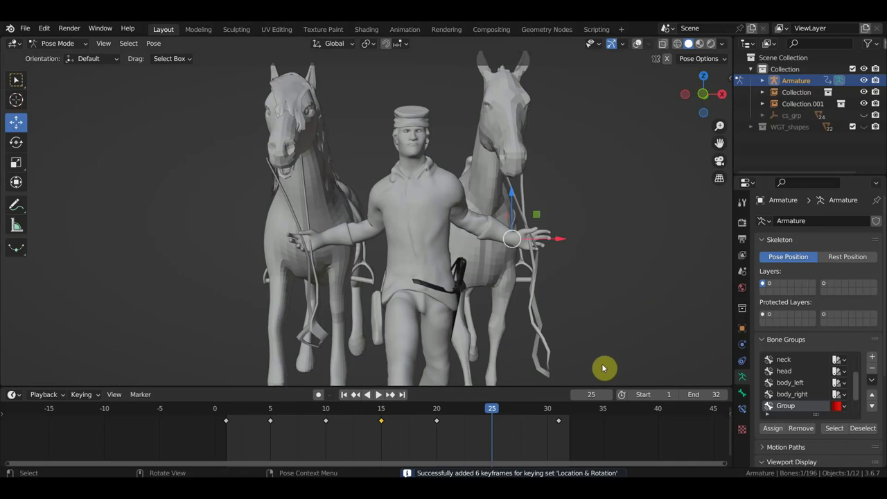
Step: Move the left hand bone at frame 30 and key its Location & Rotation there
{"action": "left_click", "coordinate": [547, 414]}
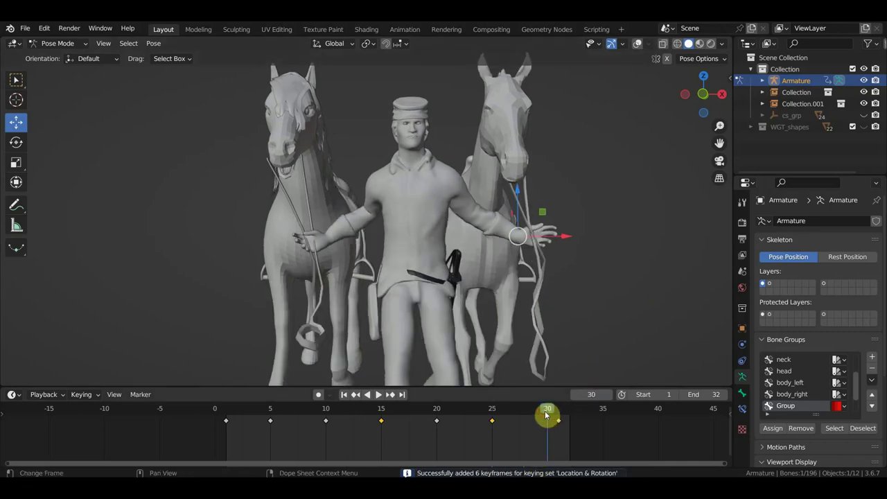
{"action": "key", "text": "g"}
{"action": "left_click", "coordinate": [645, 292]}
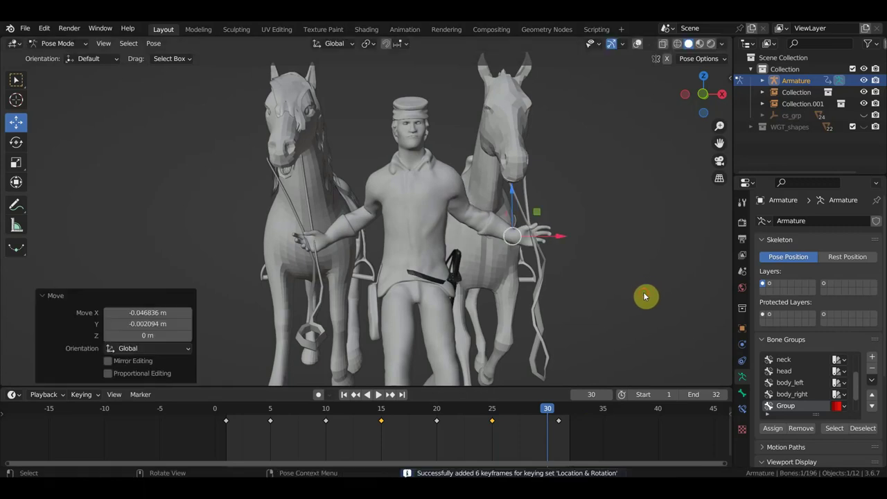
{"action": "mouse_move", "coordinate": [644, 296]}
{"action": "middle_mouse_down"}
{"action": "mouse_move", "coordinate": [606, 305]}
{"action": "mouse_move", "coordinate": [628, 292]}
{"action": "middle_mouse_up"}
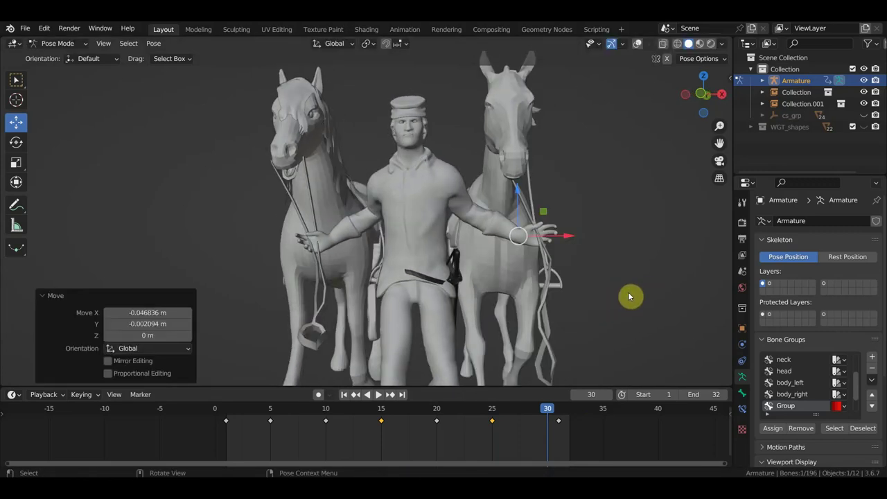
{"action": "key", "text": "i"}
{"action": "left_click", "coordinate": [559, 420]}
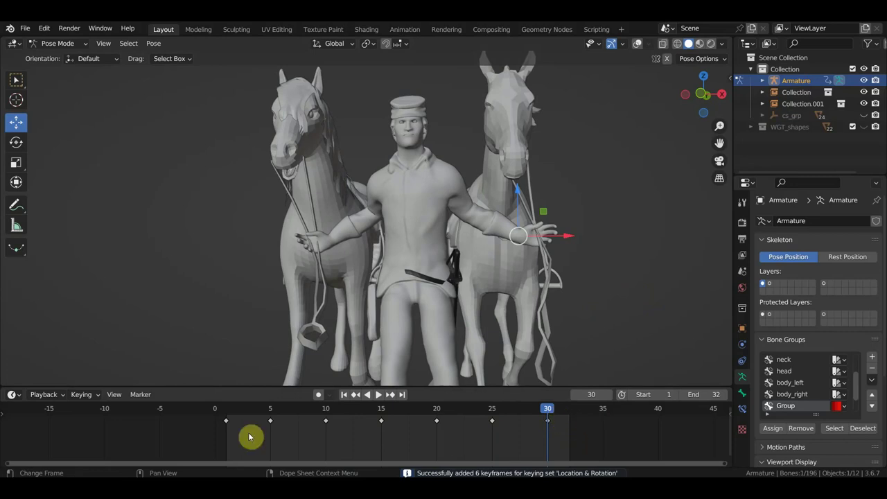
{"action": "left_click", "coordinate": [228, 418]}
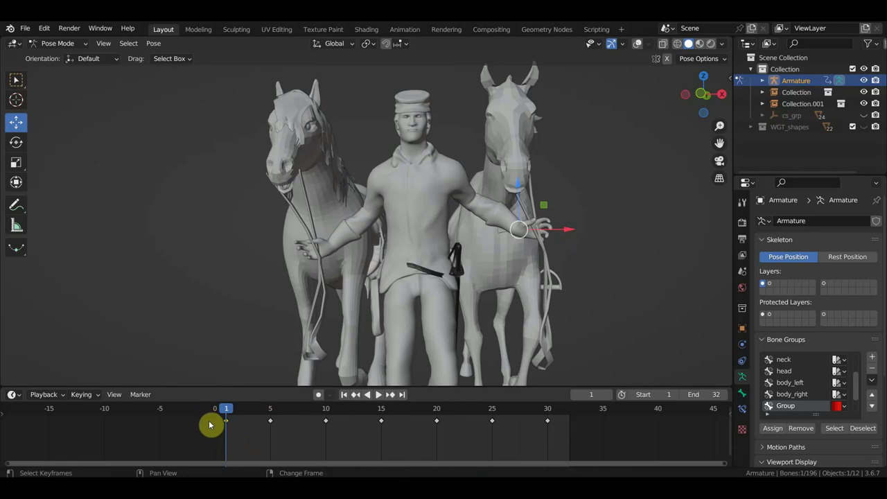
Step: Duplicate the frame-1 hand keyframe to frame 32 and play back to check the loop
{"action": "left_click_drag", "start_coordinate": [210, 424], "coordinate": [556, 435]}
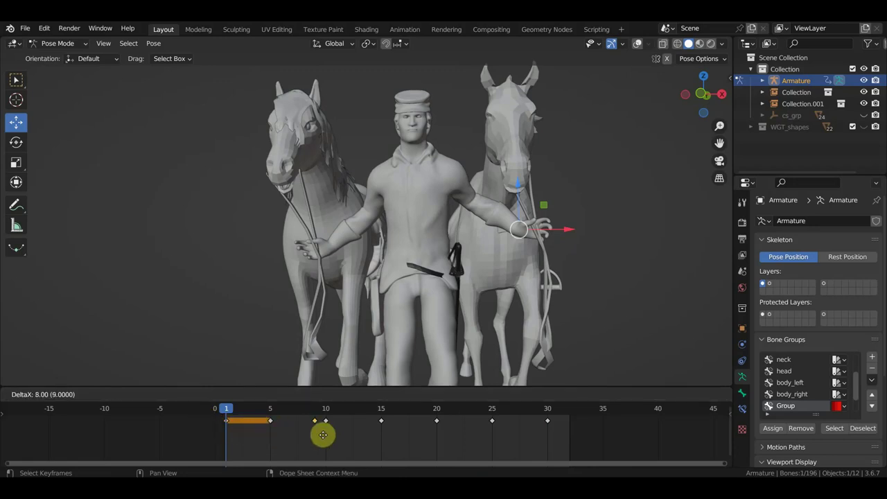
{"action": "left_click", "coordinate": [556, 438]}
{"action": "key", "text": "space"}
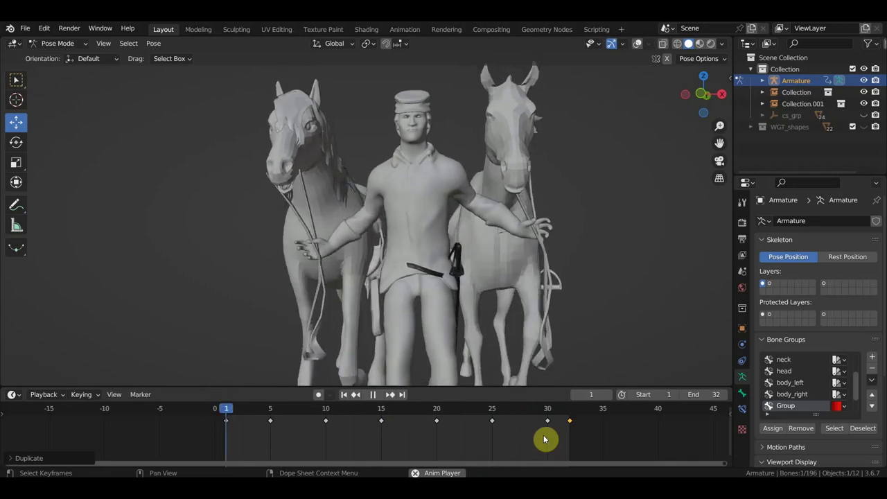
{"action": "key", "text": "space"}
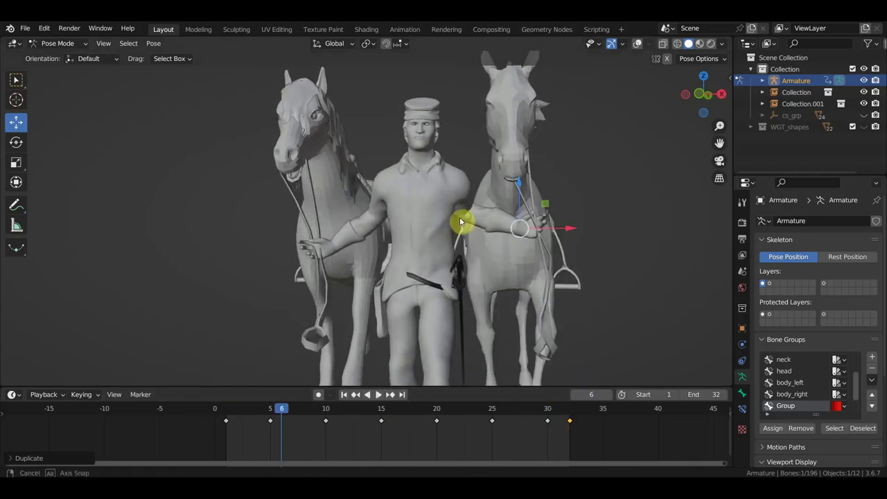
Step: Show the rig overlays and delete all keyframes of the Ctrl_ArmPole_IK_Left control
{"action": "left_click", "coordinate": [638, 45]}
{"action": "middle_click_drag", "start_coordinate": [560, 155], "coordinate": [518, 179]}
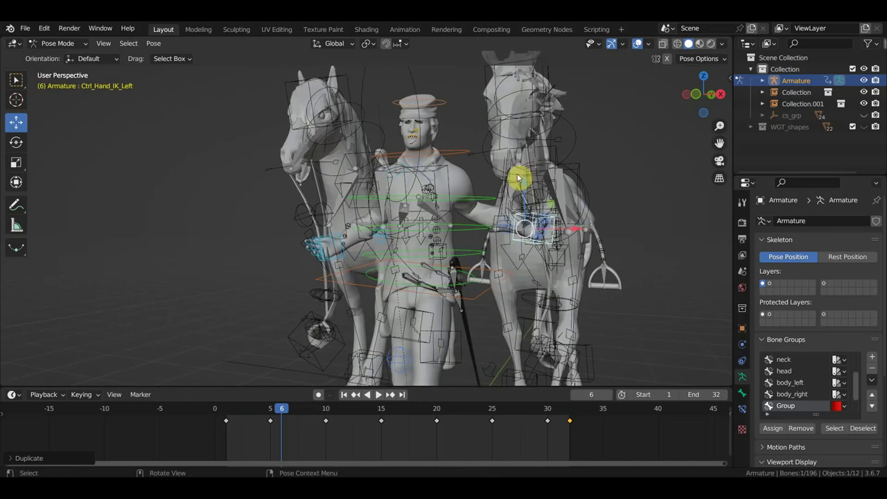
{"action": "scroll", "coordinate": [516, 232], "scroll_direction": "up", "scroll_amount": 3}
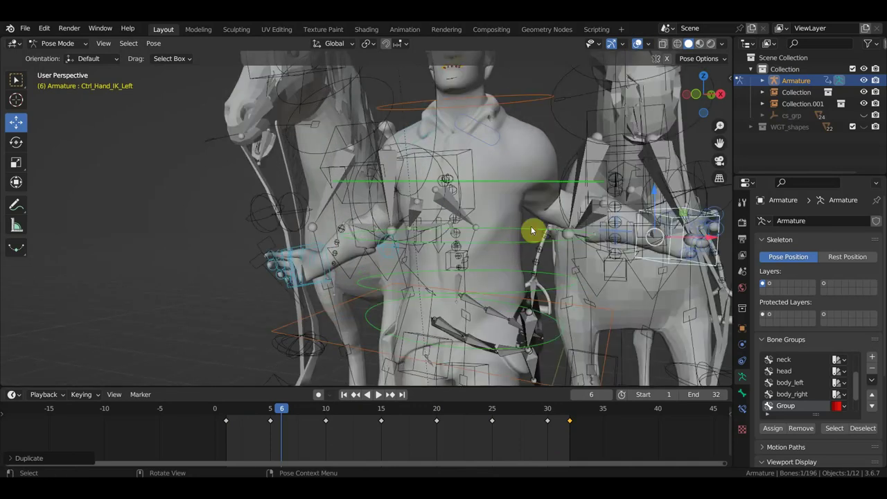
{"action": "left_click", "coordinate": [623, 225]}
{"action": "middle_click_drag", "start_coordinate": [457, 441], "coordinate": [412, 434], "text": "ctrl"}
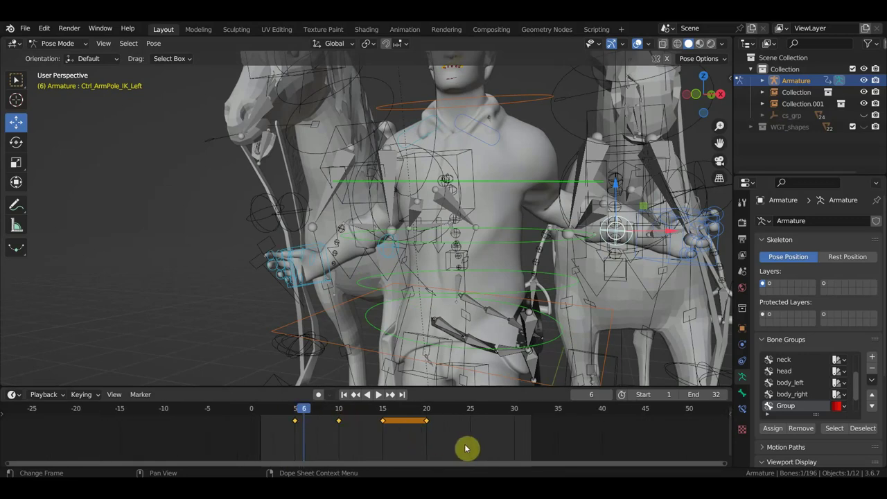
{"action": "left_click_drag", "start_coordinate": [466, 448], "coordinate": [292, 415]}
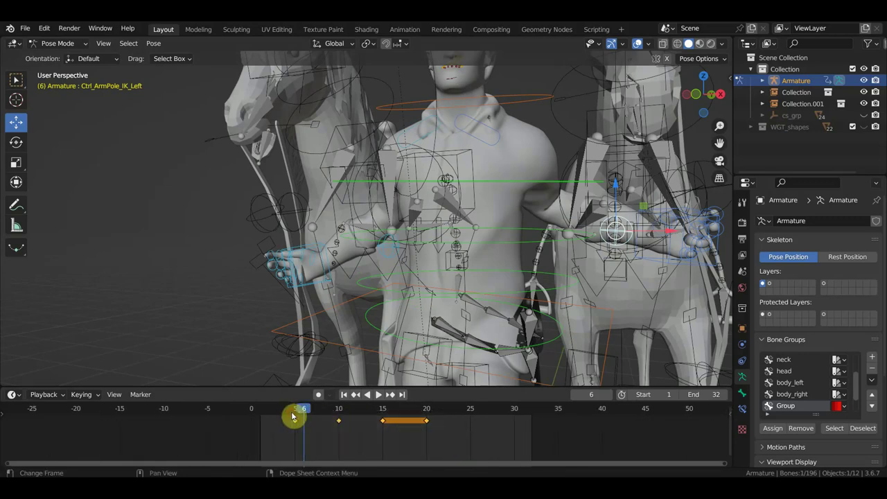
{"action": "key", "text": "Delete"}
Step: Review playback, then select the Ctrl_Shoulder_Left keyframes from frame 9 onward
{"action": "scroll", "coordinate": [508, 302], "scroll_direction": "down", "scroll_amount": 4}
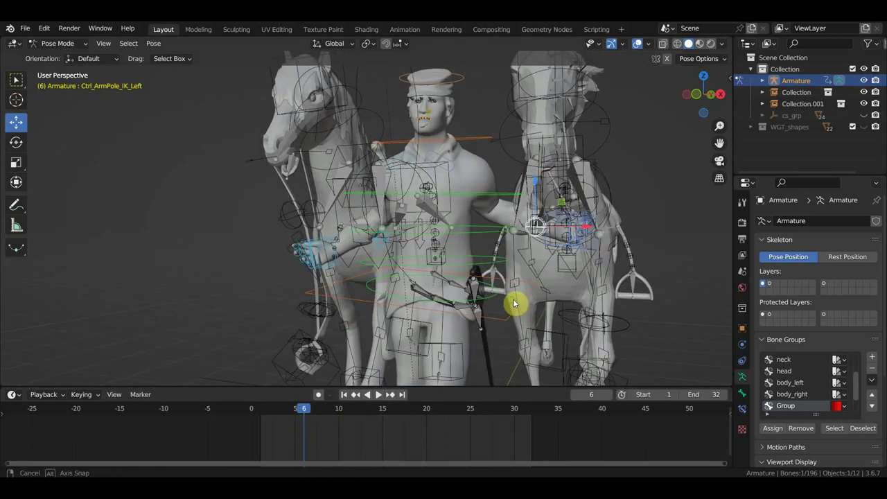
{"action": "key", "text": "space"}
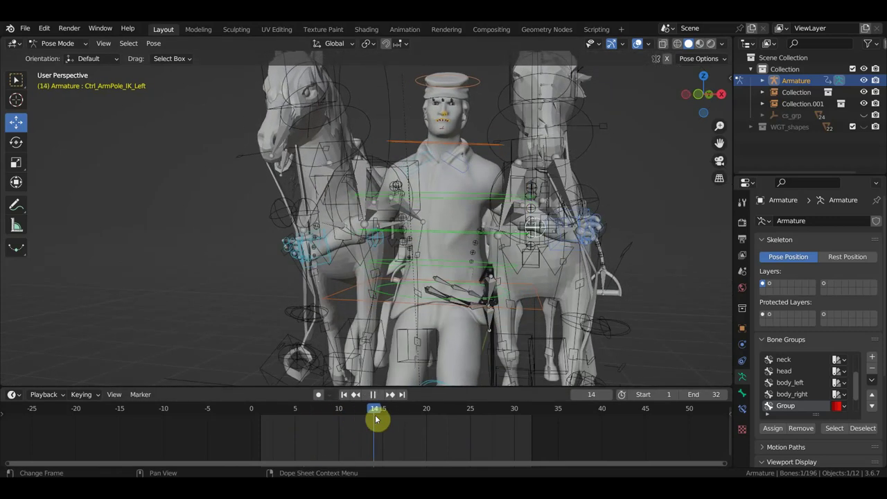
{"action": "left_click_drag", "start_coordinate": [372, 420], "coordinate": [339, 421]}
{"action": "key", "text": "space"}
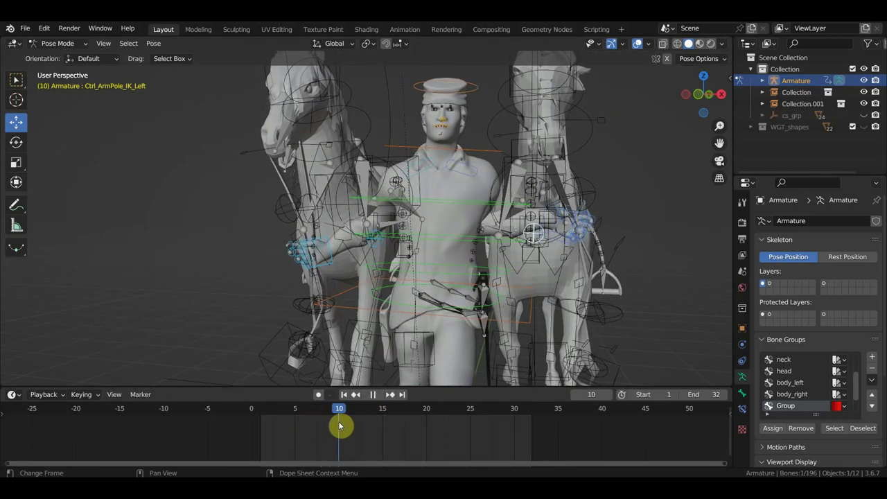
{"action": "left_click", "coordinate": [474, 177]}
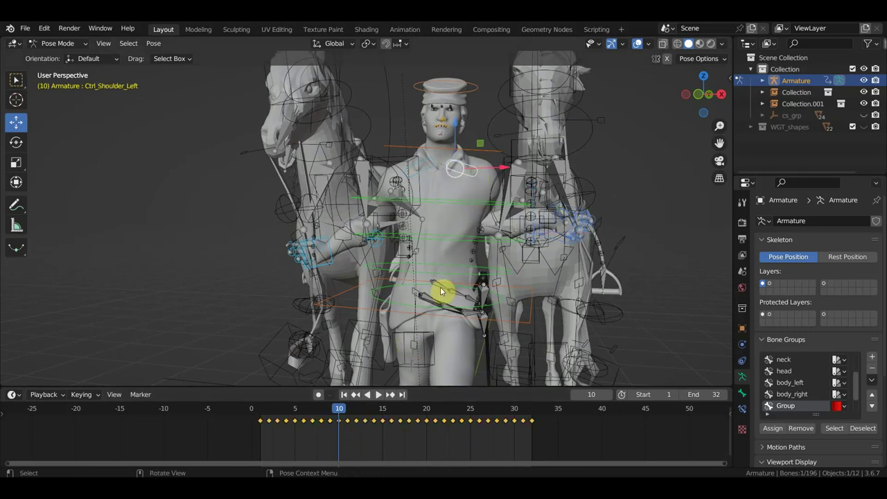
{"action": "scroll", "coordinate": [553, 455], "scroll_direction": "down", "scroll_amount": 1}
{"action": "mouse_move", "coordinate": [552, 449]}
{"action": "left_mouse_down"}
{"action": "mouse_move", "coordinate": [294, 416]}
{"action": "mouse_move", "coordinate": [331, 417]}
{"action": "left_mouse_up"}
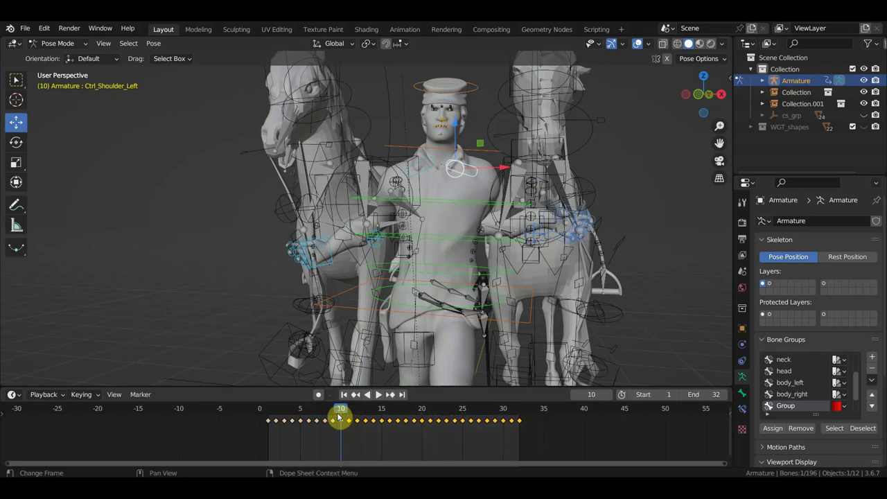
Step: Delete the later Ctrl_Shoulder_Left keys, hide the rig overlays, and play back to review the walk
{"action": "key", "text": "Delete"}
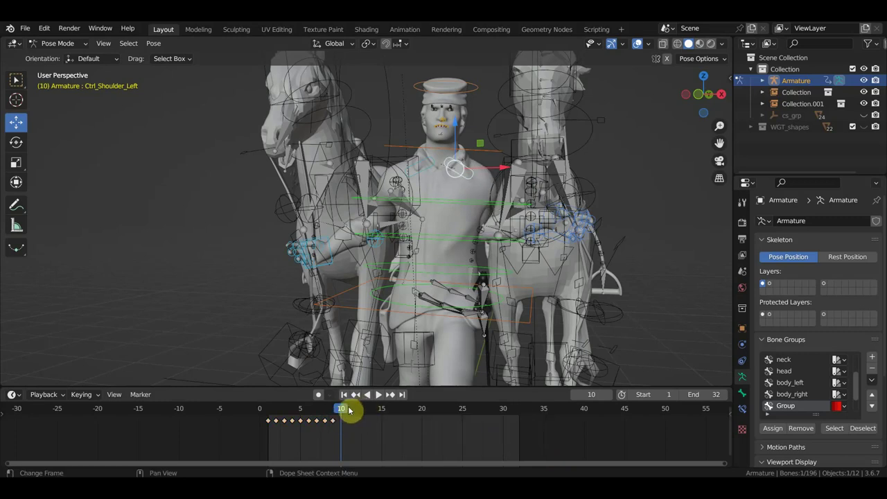
{"action": "mouse_move", "coordinate": [350, 410]}
{"action": "left_mouse_down"}
{"action": "mouse_move", "coordinate": [525, 427]}
{"action": "mouse_move", "coordinate": [299, 428]}
{"action": "mouse_move", "coordinate": [532, 434]}
{"action": "mouse_move", "coordinate": [257, 431]}
{"action": "mouse_move", "coordinate": [526, 447]}
{"action": "left_mouse_up"}
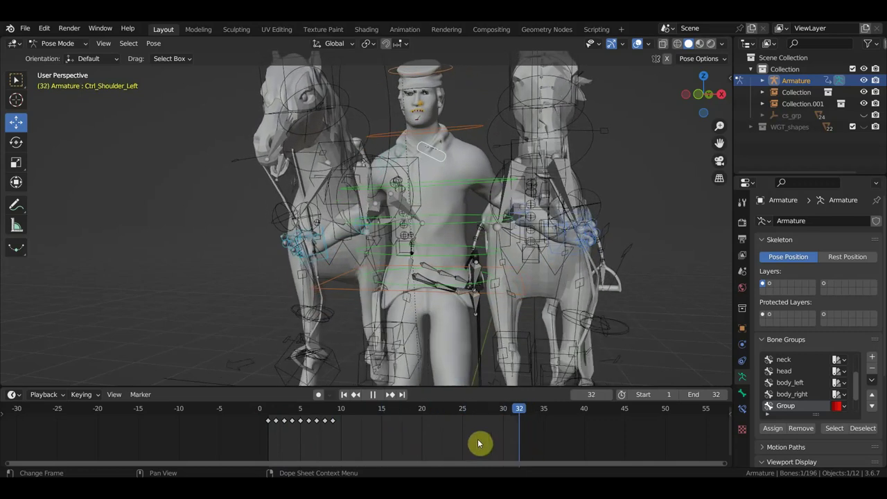
{"action": "key", "text": "space"}
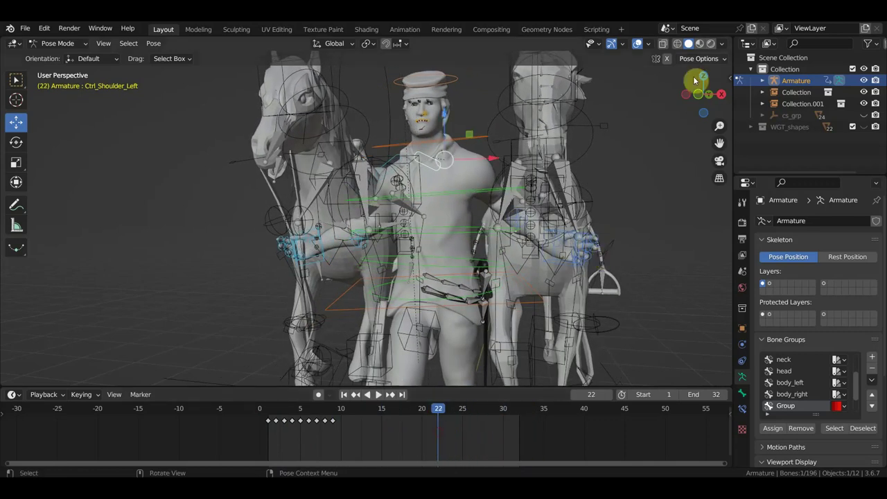
{"action": "left_click", "coordinate": [637, 44]}
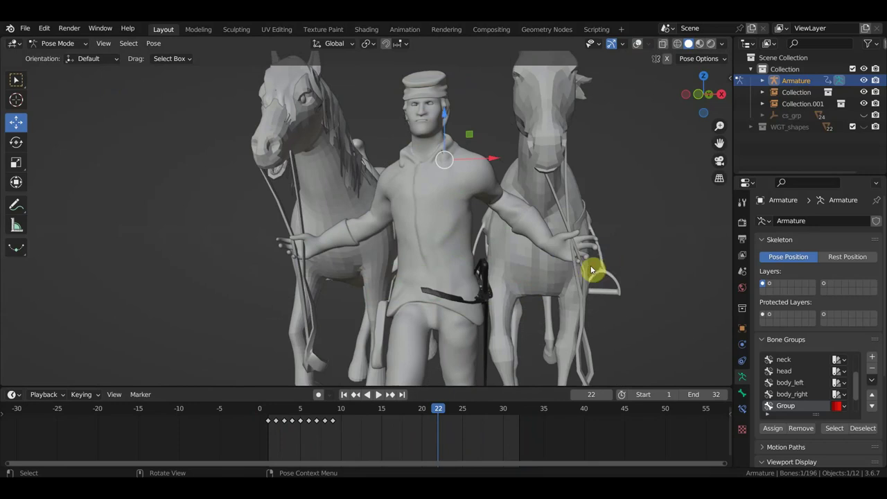
{"action": "key", "text": "space"}
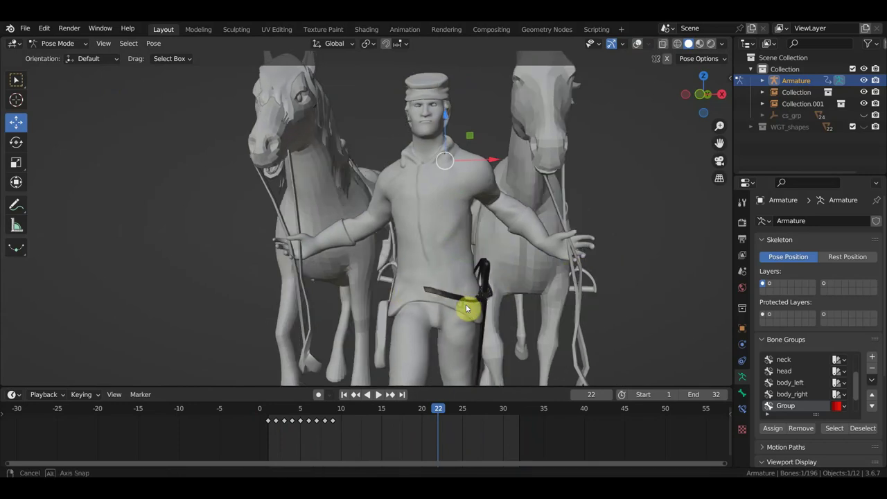
{"action": "mouse_move", "coordinate": [459, 415]}
{"action": "left_mouse_down"}
{"action": "mouse_move", "coordinate": [519, 436]}
{"action": "mouse_move", "coordinate": [244, 434]}
{"action": "mouse_move", "coordinate": [455, 456]}
{"action": "mouse_move", "coordinate": [439, 459]}
{"action": "mouse_move", "coordinate": [425, 447]}
{"action": "left_mouse_up"}
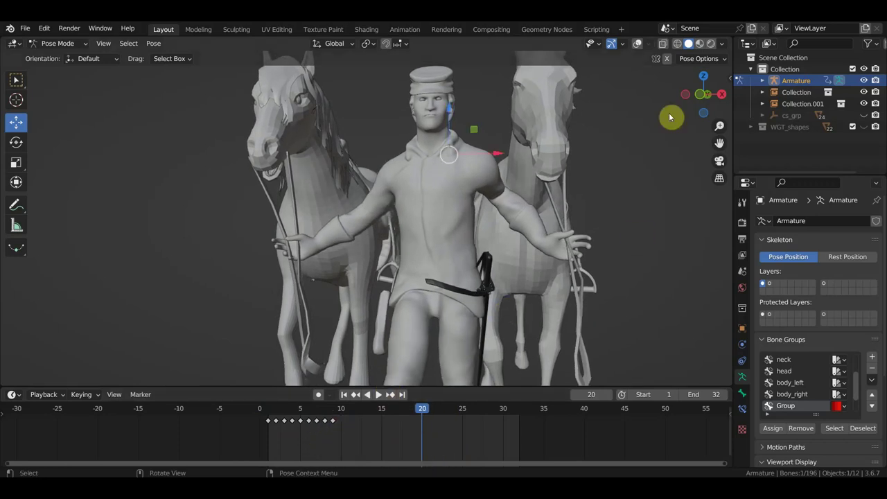
Step: Zoom in on the left hand and select the index, middle and ring finger controls
{"action": "mouse_move", "coordinate": [664, 125]}
{"action": "middle_mouse_down"}
{"action": "mouse_move", "coordinate": [613, 224]}
{"action": "mouse_move", "coordinate": [600, 223]}
{"action": "mouse_move", "coordinate": [630, 262]}
{"action": "mouse_move", "coordinate": [563, 273]}
{"action": "mouse_move", "coordinate": [534, 259]}
{"action": "mouse_move", "coordinate": [390, 307]}
{"action": "middle_mouse_up"}
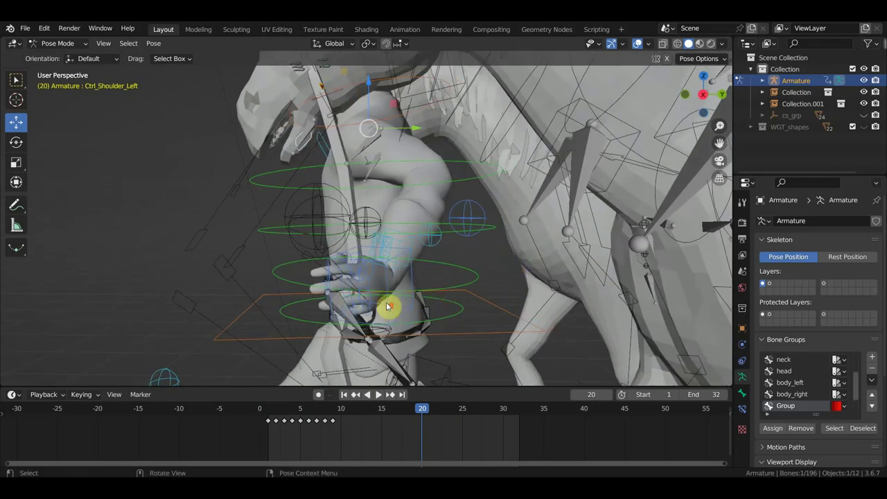
{"action": "scroll", "coordinate": [383, 302], "scroll_direction": "up", "scroll_amount": 3}
{"action": "scroll", "coordinate": [383, 261], "scroll_direction": "up", "scroll_amount": 2}
{"action": "mouse_move", "coordinate": [327, 248]}
{"action": "middle_mouse_down"}
{"action": "mouse_move", "coordinate": [311, 263]}
{"action": "mouse_move", "coordinate": [337, 166]}
{"action": "mouse_move", "coordinate": [332, 192]}
{"action": "mouse_move", "coordinate": [308, 205]}
{"action": "middle_mouse_up"}
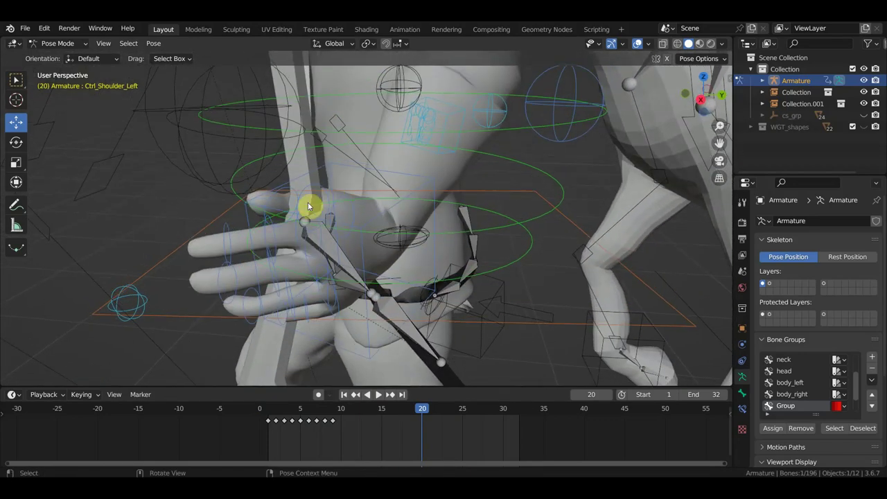
{"action": "left_click", "coordinate": [275, 241]}
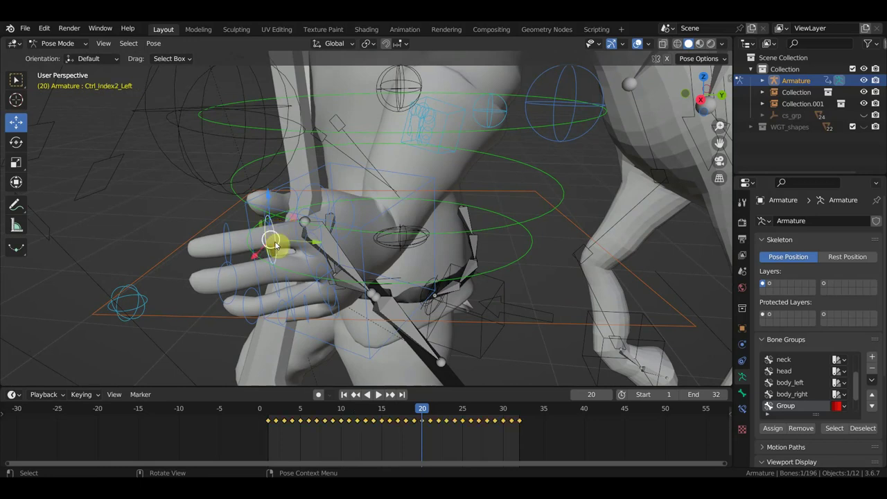
{"action": "left_click", "coordinate": [290, 282], "text": "shift"}
{"action": "left_click", "coordinate": [307, 291], "text": "shift"}
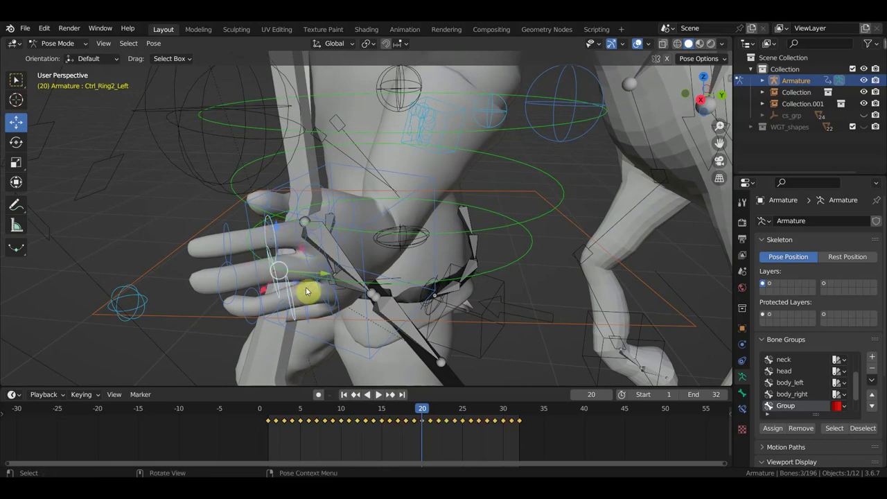
Step: Rotate the selected finger controls 43.6° in Top view and keyframe them at frame 20
{"action": "scroll", "coordinate": [328, 265], "scroll_direction": "down", "scroll_amount": 5}
{"action": "middle_click_drag", "start_coordinate": [481, 252], "coordinate": [503, 261]}
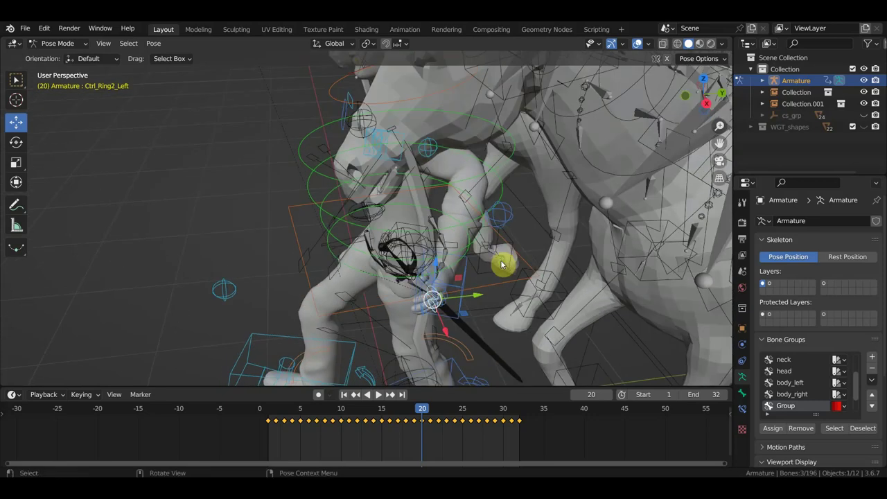
{"action": "left_click_drag", "start_coordinate": [556, 450], "coordinate": [266, 411]}
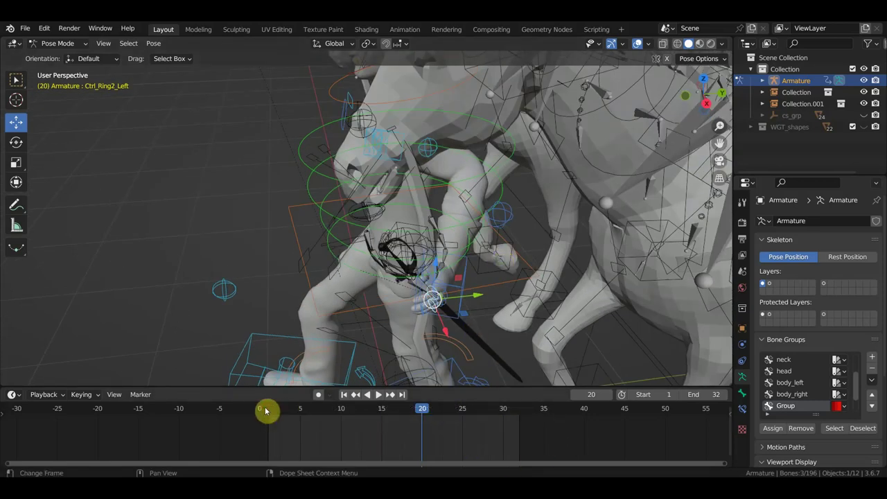
{"action": "key", "text": "KP_7"}
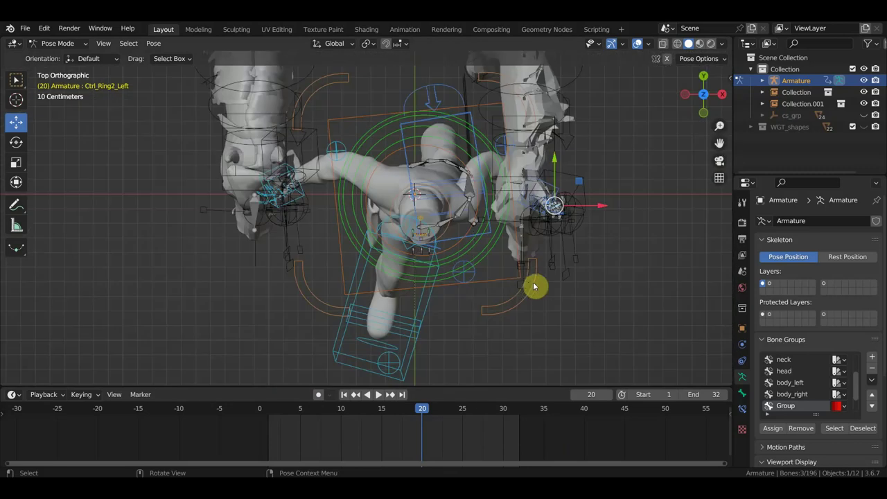
{"action": "key", "text": "r"}
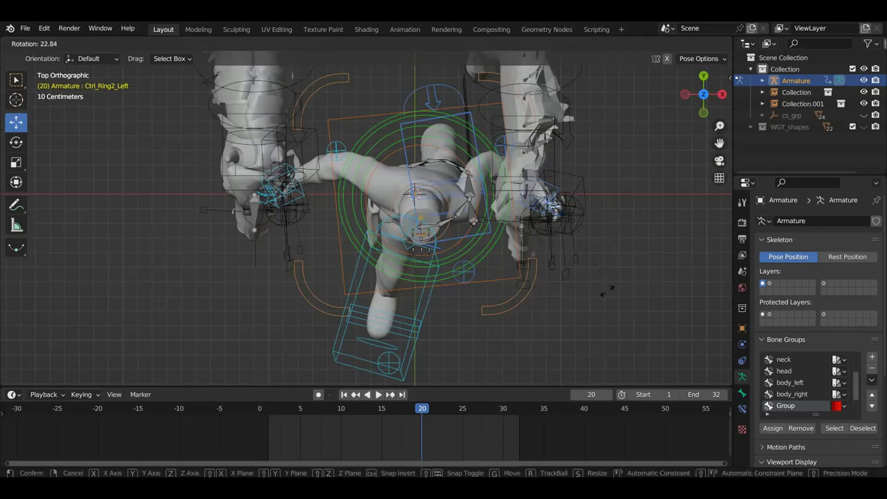
{"action": "left_click", "coordinate": [579, 292]}
{"action": "key", "text": "KP_Decimal"}
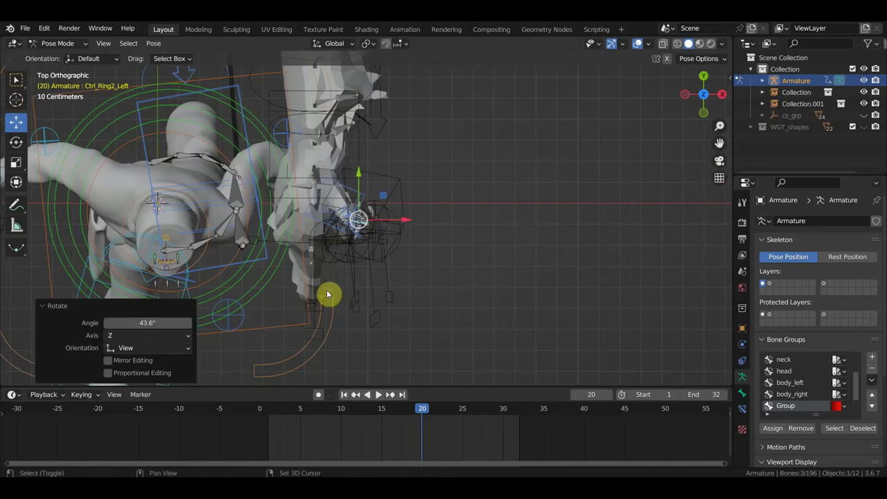
{"action": "mouse_move", "coordinate": [344, 293]}
{"action": "middle_mouse_down"}
{"action": "mouse_move", "coordinate": [311, 239]}
{"action": "mouse_move", "coordinate": [364, 168]}
{"action": "mouse_move", "coordinate": [388, 263]}
{"action": "mouse_move", "coordinate": [376, 271]}
{"action": "mouse_move", "coordinate": [351, 254]}
{"action": "middle_mouse_up"}
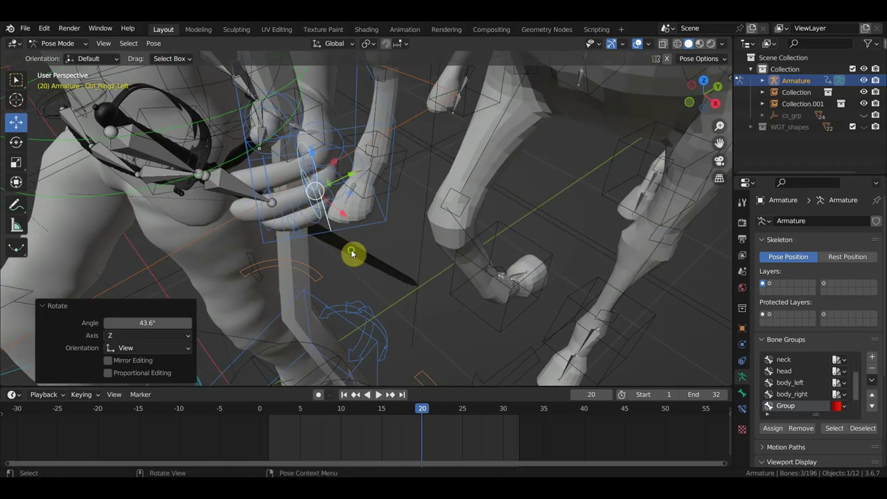
{"action": "key", "text": "i"}
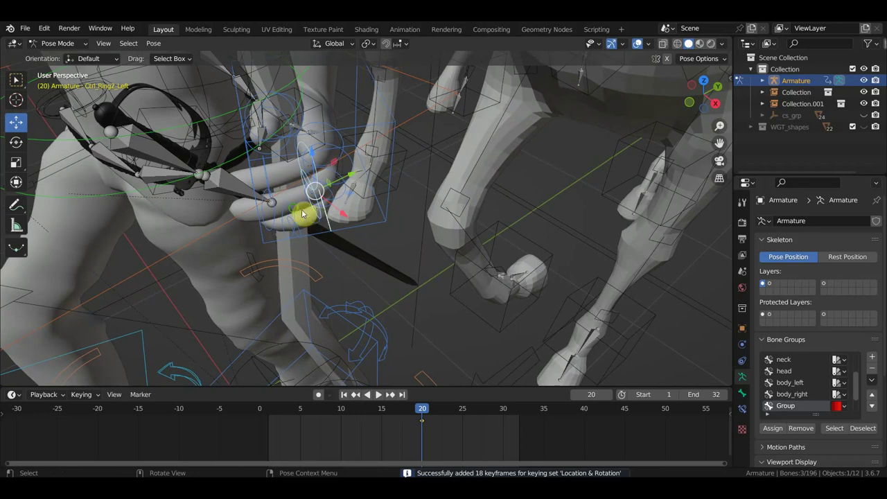
Step: Select the left middle and ring fingertip controls along with their timeline keys
{"action": "mouse_move", "coordinate": [302, 213]}
{"action": "middle_mouse_down"}
{"action": "mouse_move", "coordinate": [267, 201]}
{"action": "mouse_move", "coordinate": [307, 206]}
{"action": "middle_mouse_up"}
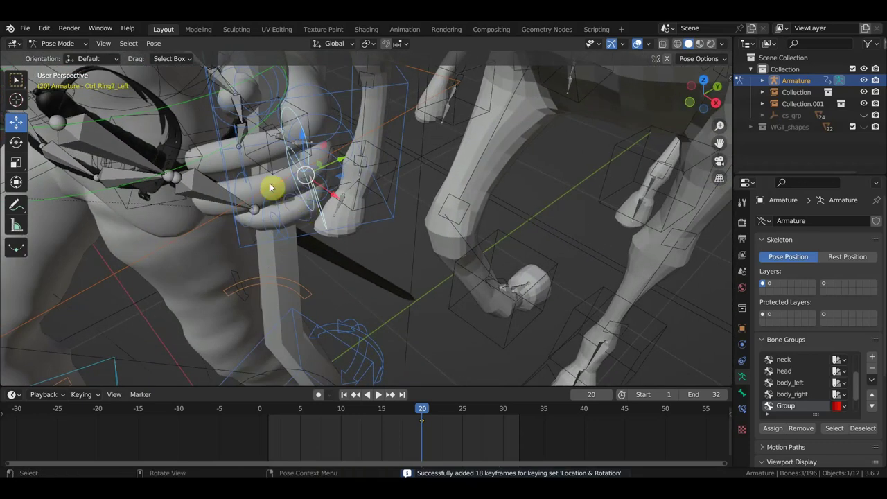
{"action": "left_click", "coordinate": [243, 166]}
{"action": "left_click", "coordinate": [252, 188]}
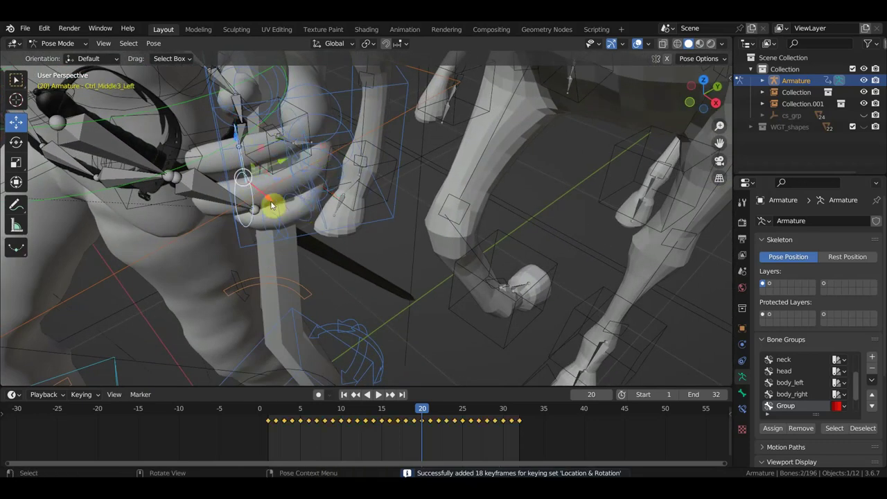
{"action": "left_click", "coordinate": [280, 205], "text": "shift"}
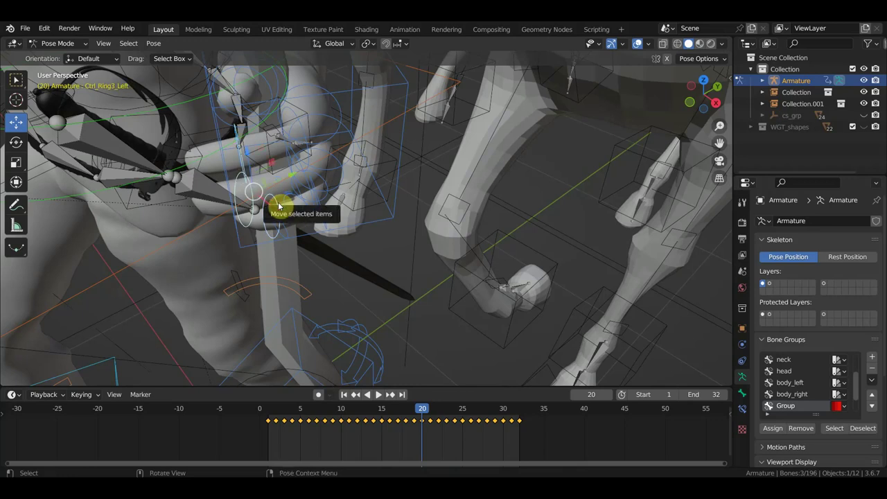
{"action": "key", "text": "KP_7"}
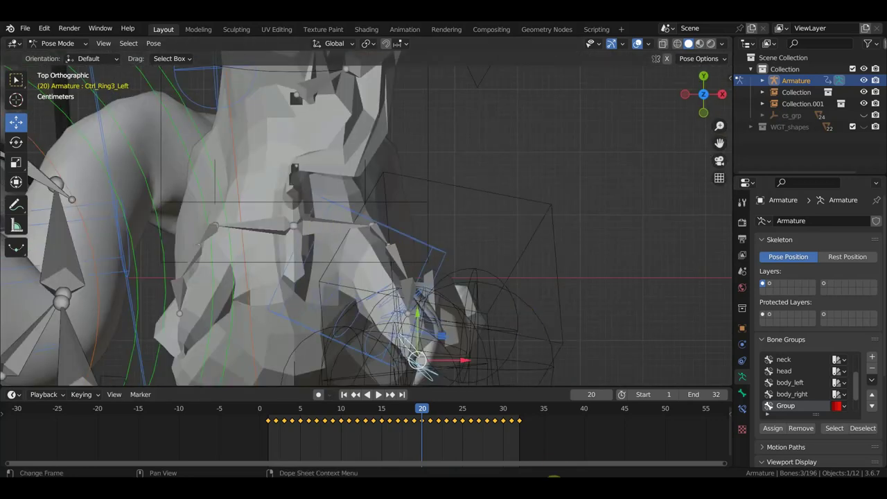
{"action": "left_click_drag", "start_coordinate": [530, 451], "coordinate": [259, 412]}
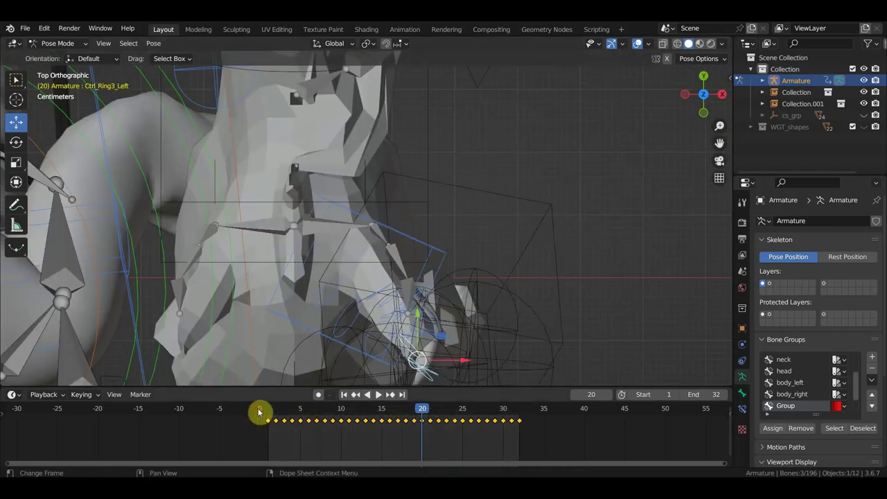
{"action": "scroll", "coordinate": [543, 338], "scroll_direction": "down", "scroll_amount": 3}
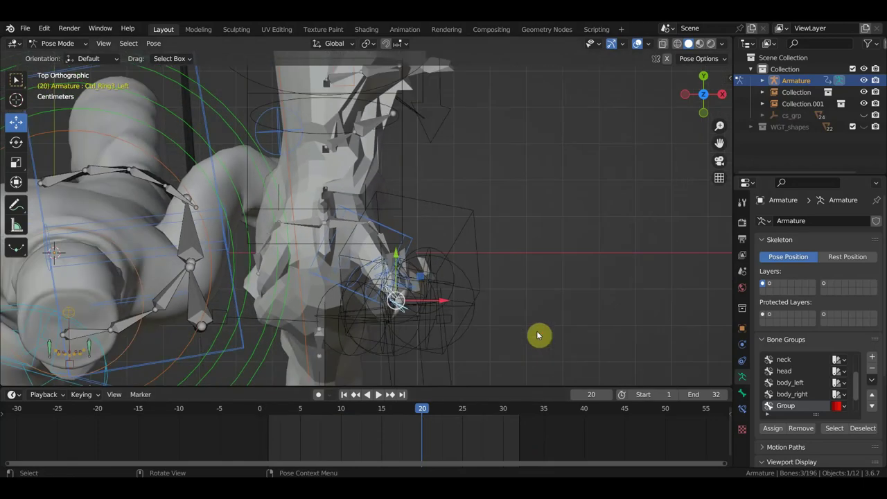
Step: Rotate the fingertip controls 80.3° and keyframe them at frame 20
{"action": "key", "text": "r"}
{"action": "left_click", "coordinate": [395, 356]}
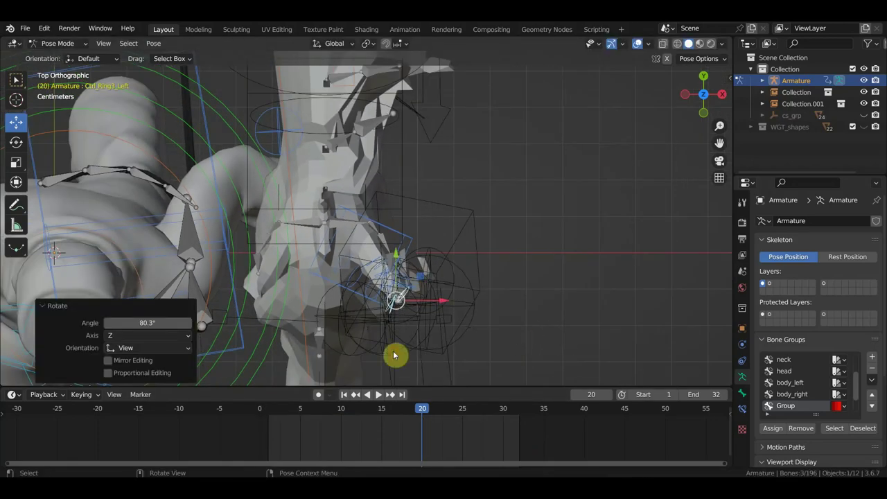
{"action": "mouse_move", "coordinate": [395, 356]}
{"action": "middle_mouse_down"}
{"action": "mouse_move", "coordinate": [448, 257]}
{"action": "mouse_move", "coordinate": [406, 224]}
{"action": "mouse_move", "coordinate": [459, 217]}
{"action": "mouse_move", "coordinate": [437, 211]}
{"action": "mouse_move", "coordinate": [455, 218]}
{"action": "mouse_move", "coordinate": [376, 153]}
{"action": "middle_mouse_up"}
{"action": "scroll", "coordinate": [425, 155], "scroll_direction": "up", "scroll_amount": 3}
{"action": "scroll", "coordinate": [428, 155], "scroll_direction": "up", "scroll_amount": 2}
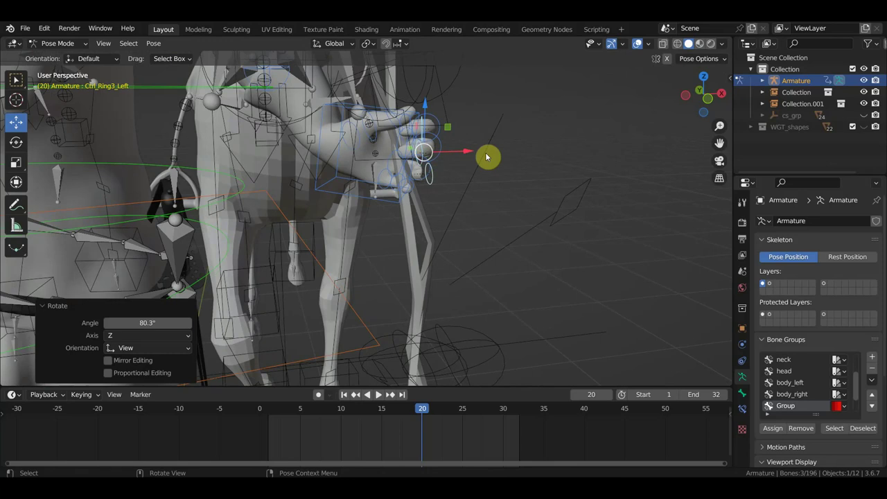
{"action": "key", "text": "i"}
{"action": "left_click_drag", "start_coordinate": [436, 398], "coordinate": [375, 412]}
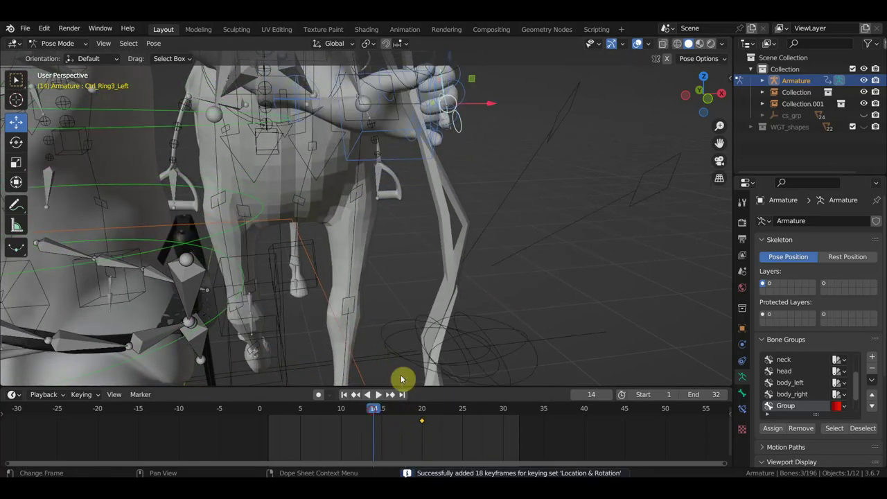
Step: Navigate to the right hand and select the right index finger control and its keys
{"action": "mouse_move", "coordinate": [457, 203]}
{"action": "middle_mouse_down"}
{"action": "mouse_move", "coordinate": [399, 210]}
{"action": "mouse_move", "coordinate": [397, 199]}
{"action": "mouse_move", "coordinate": [461, 190]}
{"action": "mouse_move", "coordinate": [443, 252]}
{"action": "mouse_move", "coordinate": [424, 248]}
{"action": "mouse_move", "coordinate": [489, 200]}
{"action": "mouse_move", "coordinate": [477, 165]}
{"action": "mouse_move", "coordinate": [475, 185]}
{"action": "middle_mouse_up"}
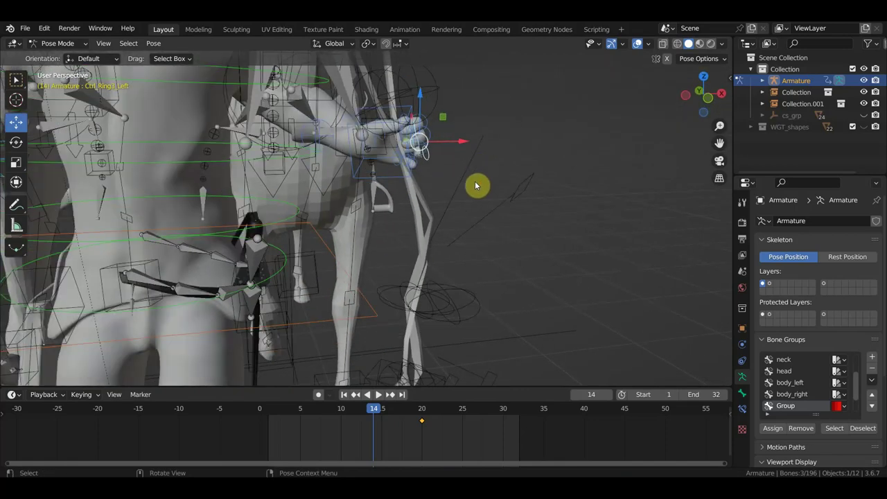
{"action": "scroll", "coordinate": [457, 199], "scroll_direction": "up", "scroll_amount": 3}
{"action": "scroll", "coordinate": [457, 199], "scroll_direction": "down", "scroll_amount": 3}
{"action": "middle_click_drag", "start_coordinate": [323, 222], "coordinate": [564, 242], "text": "shift"}
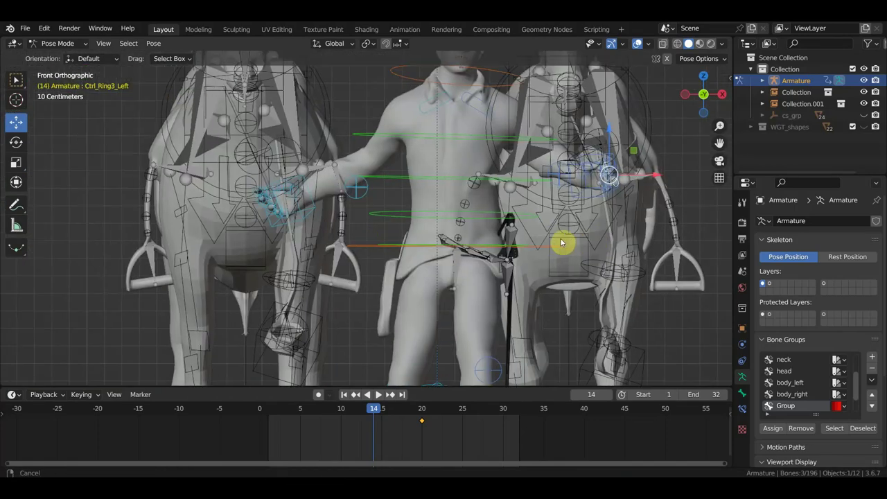
{"action": "scroll", "coordinate": [479, 238], "scroll_direction": "up", "scroll_amount": 2}
{"action": "scroll", "coordinate": [441, 236], "scroll_direction": "up", "scroll_amount": 3}
{"action": "mouse_move", "coordinate": [441, 236]}
{"action": "middle_mouse_down"}
{"action": "mouse_move", "coordinate": [370, 240]}
{"action": "mouse_move", "coordinate": [340, 268]}
{"action": "mouse_move", "coordinate": [285, 208]}
{"action": "middle_mouse_up"}
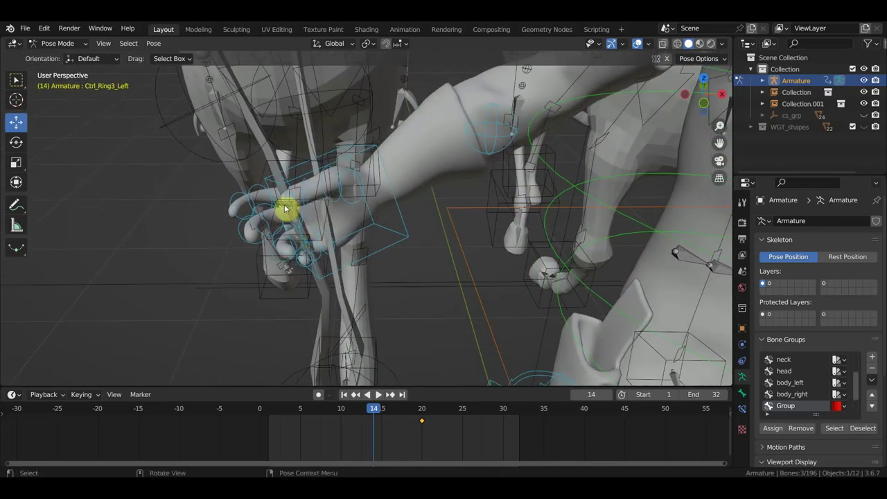
{"action": "left_click", "coordinate": [274, 207]}
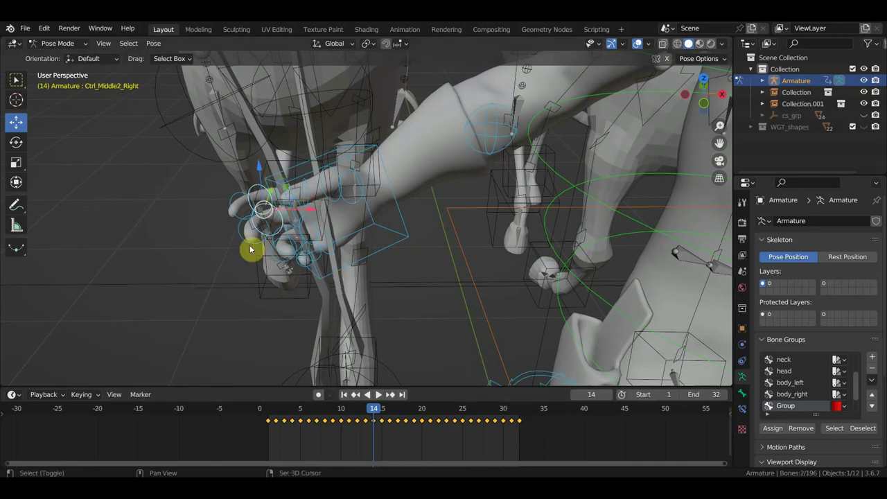
{"action": "mouse_move", "coordinate": [291, 237]}
{"action": "middle_mouse_down"}
{"action": "mouse_move", "coordinate": [241, 233]}
{"action": "mouse_move", "coordinate": [259, 228]}
{"action": "middle_mouse_up"}
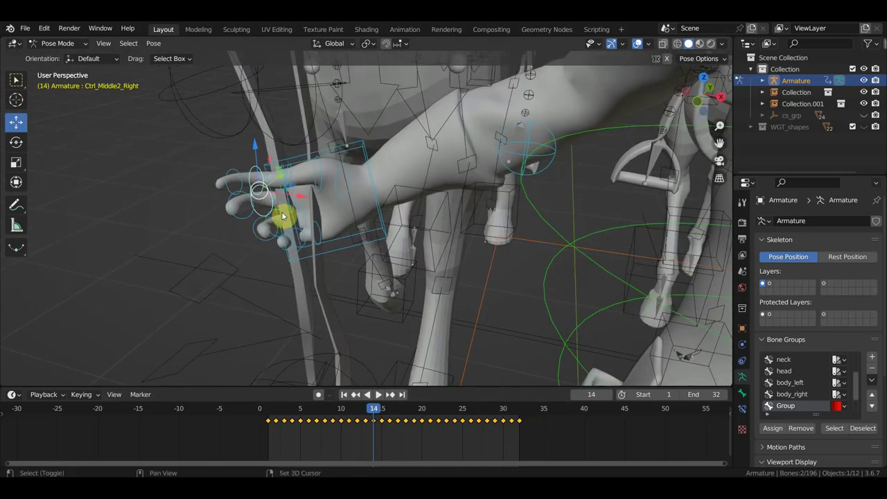
{"action": "left_click_drag", "start_coordinate": [552, 455], "coordinate": [259, 416]}
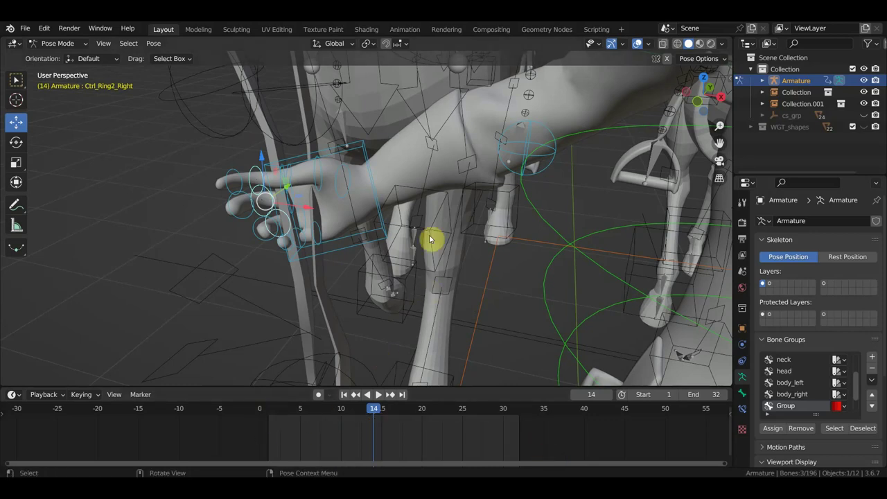
Step: Curl the selected right finger control in Top view, ending at 13.7°, and keyframe it
{"action": "key", "text": "KP_7"}
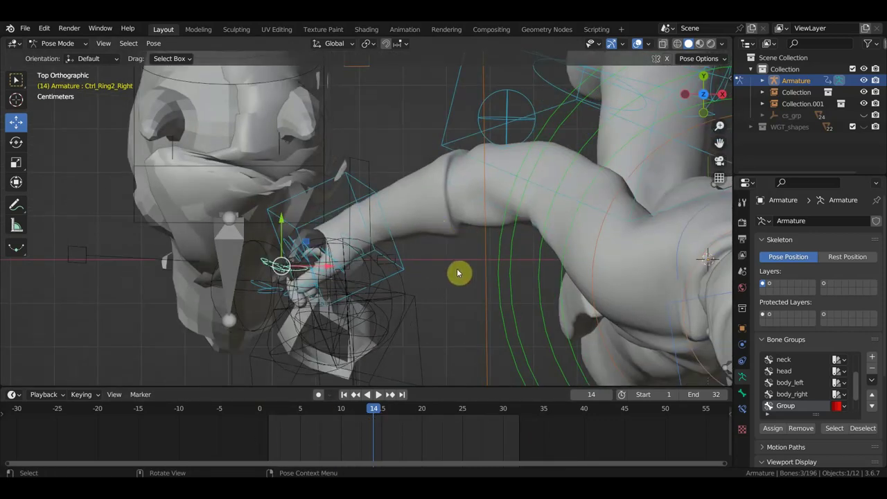
{"action": "key", "text": "r"}
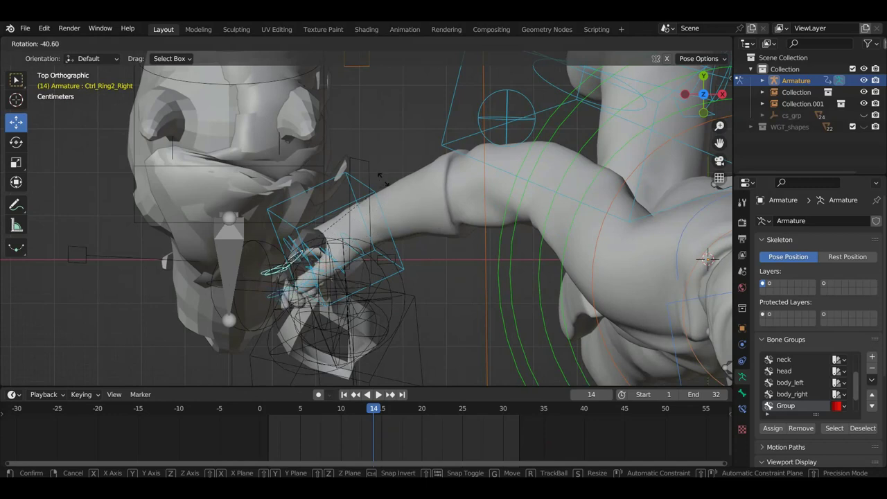
{"action": "left_click", "coordinate": [367, 172]}
{"action": "mouse_move", "coordinate": [372, 178]}
{"action": "middle_mouse_down"}
{"action": "mouse_move", "coordinate": [363, 150]}
{"action": "mouse_move", "coordinate": [397, 210]}
{"action": "mouse_move", "coordinate": [464, 158]}
{"action": "mouse_move", "coordinate": [475, 129]}
{"action": "mouse_move", "coordinate": [519, 202]}
{"action": "middle_mouse_up"}
{"action": "key", "text": "r"}
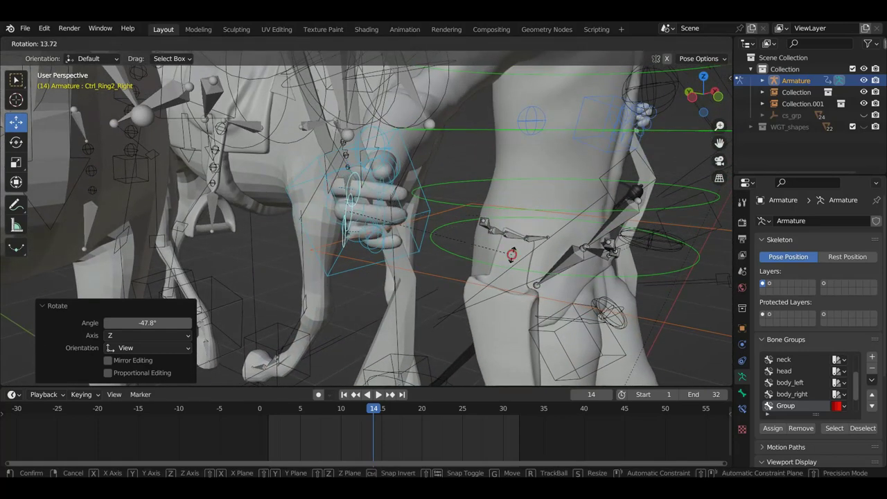
{"action": "left_click", "coordinate": [511, 254]}
{"action": "mouse_move", "coordinate": [511, 254]}
{"action": "middle_mouse_down"}
{"action": "mouse_move", "coordinate": [374, 257]}
{"action": "mouse_move", "coordinate": [286, 237]}
{"action": "middle_mouse_up"}
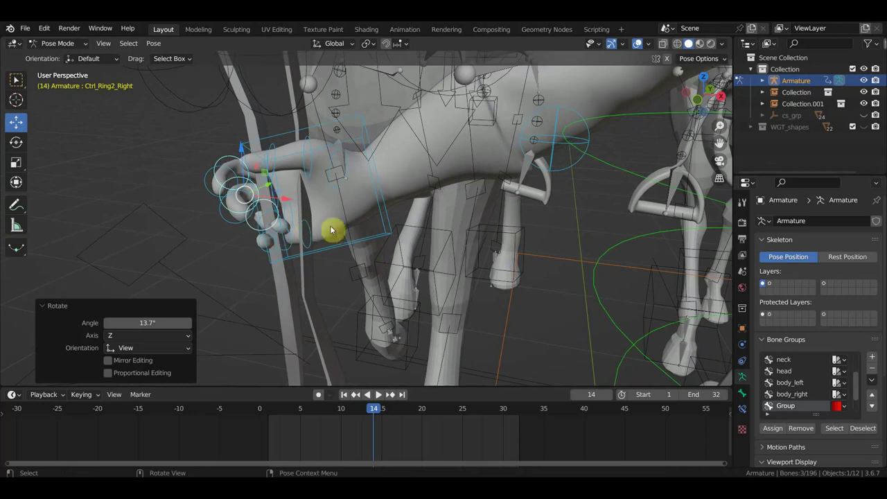
{"action": "key", "text": "i"}
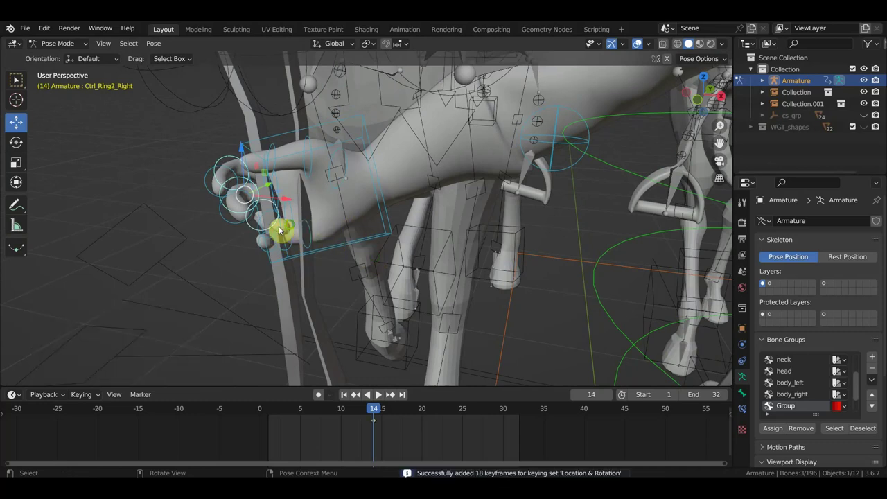
Step: Rotate Ctrl_Ring2_Right to 34.4° and keyframe its new rotation
{"action": "mouse_move", "coordinate": [284, 227]}
{"action": "middle_mouse_down"}
{"action": "mouse_move", "coordinate": [246, 242]}
{"action": "mouse_move", "coordinate": [300, 196]}
{"action": "mouse_move", "coordinate": [337, 222]}
{"action": "mouse_move", "coordinate": [354, 260]}
{"action": "middle_mouse_up"}
{"action": "left_click", "coordinate": [290, 186]}
{"action": "key", "text": "r"}
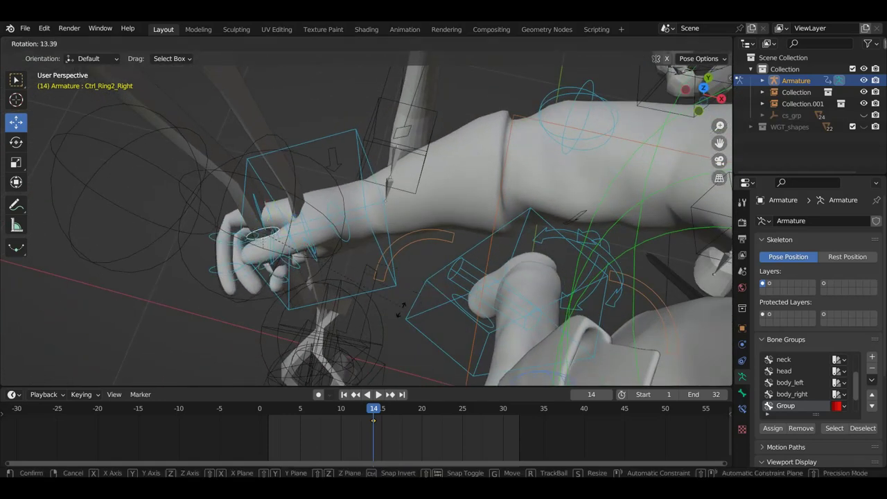
{"action": "left_click", "coordinate": [383, 317]}
{"action": "mouse_move", "coordinate": [382, 320]}
{"action": "middle_mouse_down"}
{"action": "mouse_move", "coordinate": [340, 299]}
{"action": "mouse_move", "coordinate": [309, 238]}
{"action": "mouse_move", "coordinate": [255, 226]}
{"action": "mouse_move", "coordinate": [369, 233]}
{"action": "middle_mouse_up"}
{"action": "key", "text": "r"}
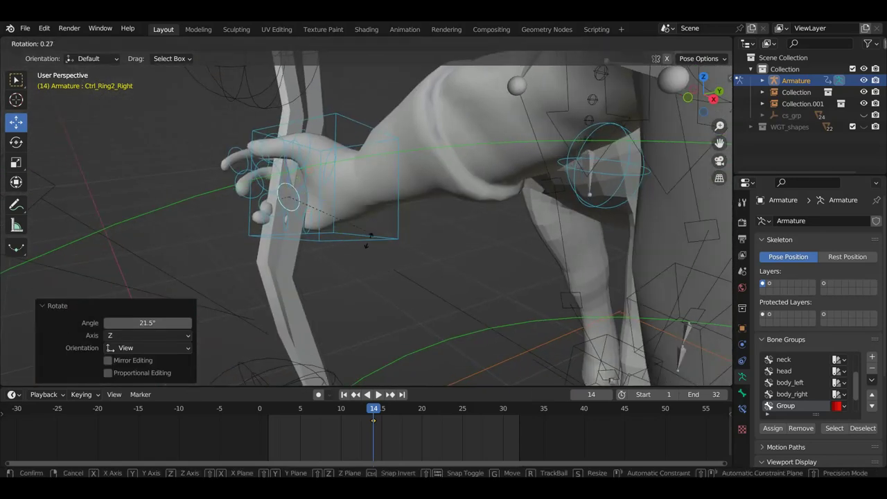
{"action": "left_click", "coordinate": [356, 273]}
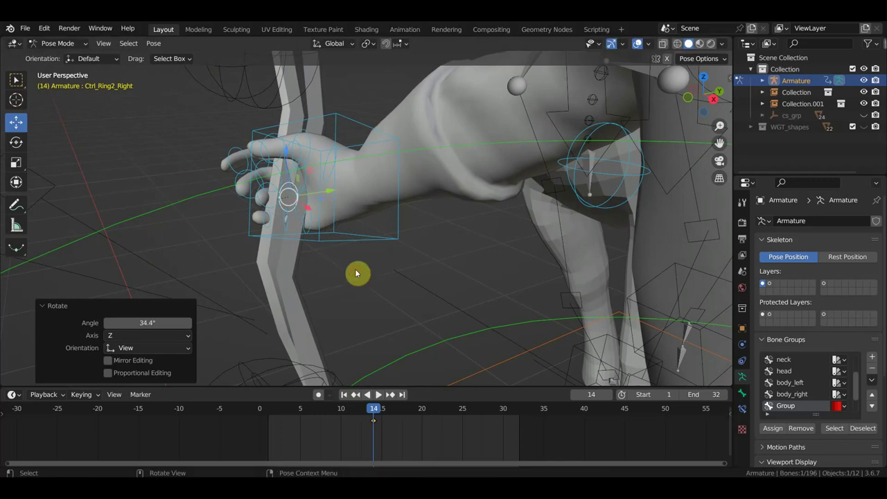
{"action": "key", "text": "i"}
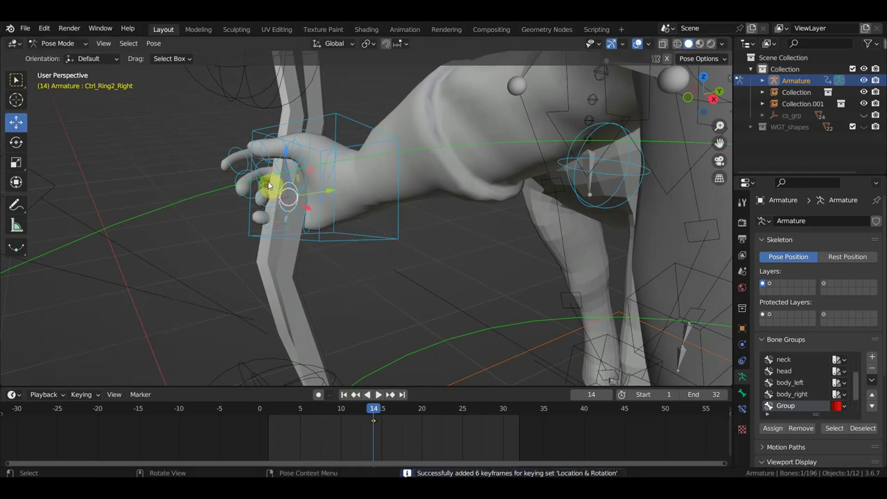
Step: Bend the next right finger control with rotations of -52.2°, 6.78° and -13.4°
{"action": "left_click", "coordinate": [270, 185]}
{"action": "mouse_move", "coordinate": [269, 185]}
{"action": "middle_mouse_down"}
{"action": "mouse_move", "coordinate": [336, 234]}
{"action": "mouse_move", "coordinate": [329, 233]}
{"action": "middle_mouse_up"}
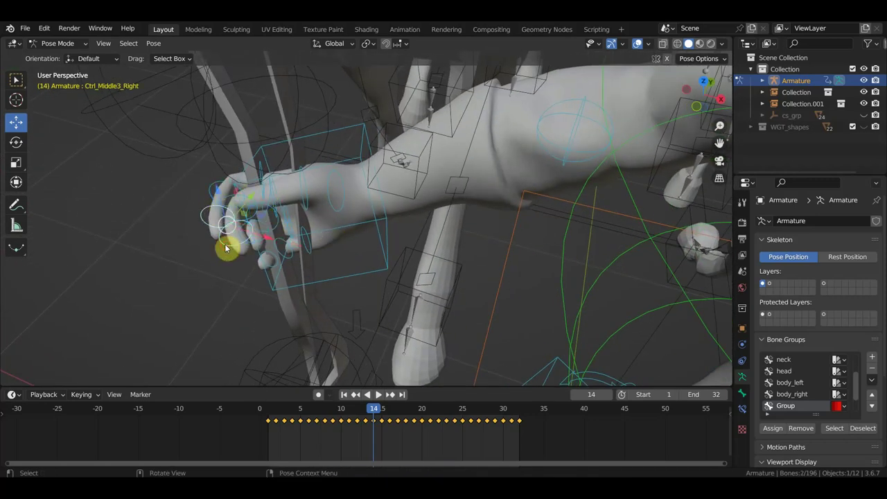
{"action": "key", "text": "KP_7"}
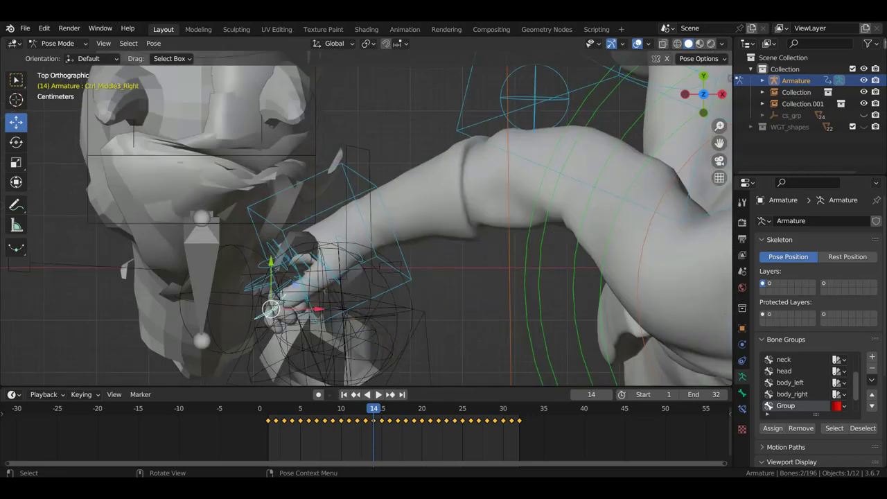
{"action": "key", "text": "r"}
{"action": "left_click", "coordinate": [349, 247]}
{"action": "mouse_move", "coordinate": [367, 265]}
{"action": "middle_mouse_down"}
{"action": "mouse_move", "coordinate": [289, 159]}
{"action": "mouse_move", "coordinate": [374, 145]}
{"action": "middle_mouse_up"}
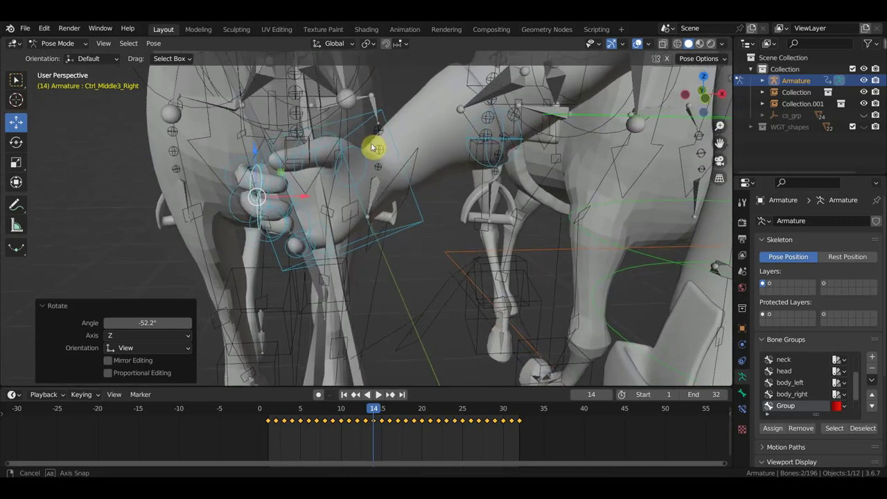
{"action": "key", "text": "r"}
{"action": "left_click", "coordinate": [402, 177]}
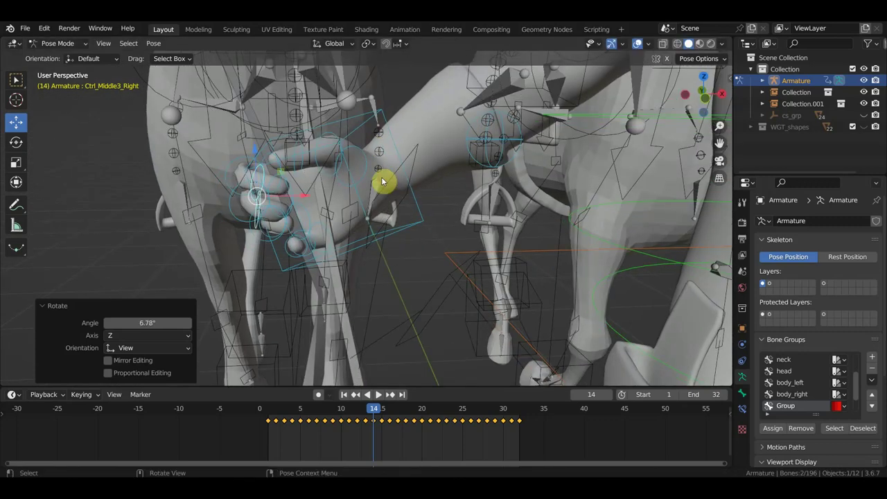
{"action": "key", "text": "r"}
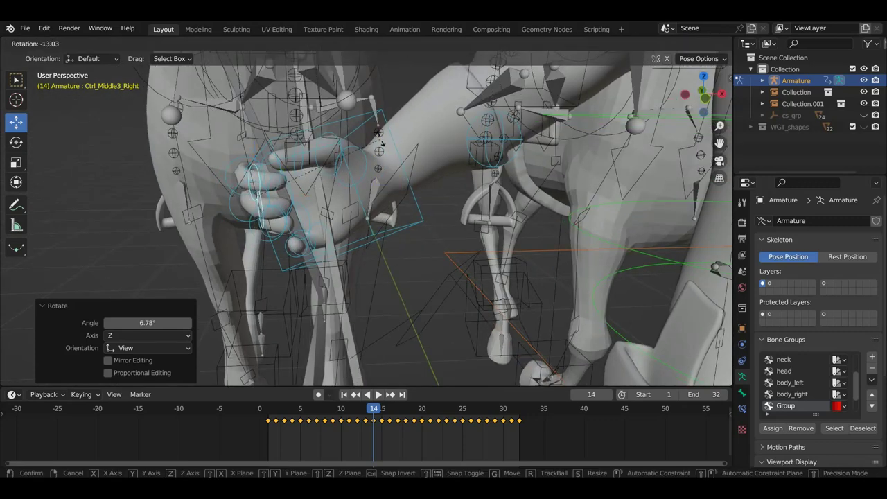
{"action": "left_click", "coordinate": [380, 141]}
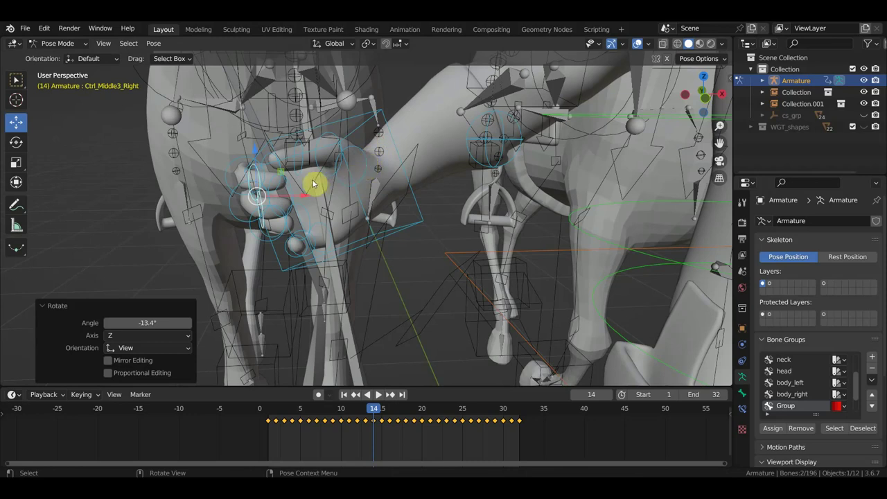
{"action": "middle_click_drag", "start_coordinate": [312, 179], "coordinate": [294, 180]}
Step: Select Ctrl_Index2_Right and its timeline keys, then hide the rig to preview the textured models
{"action": "key", "text": "l"}
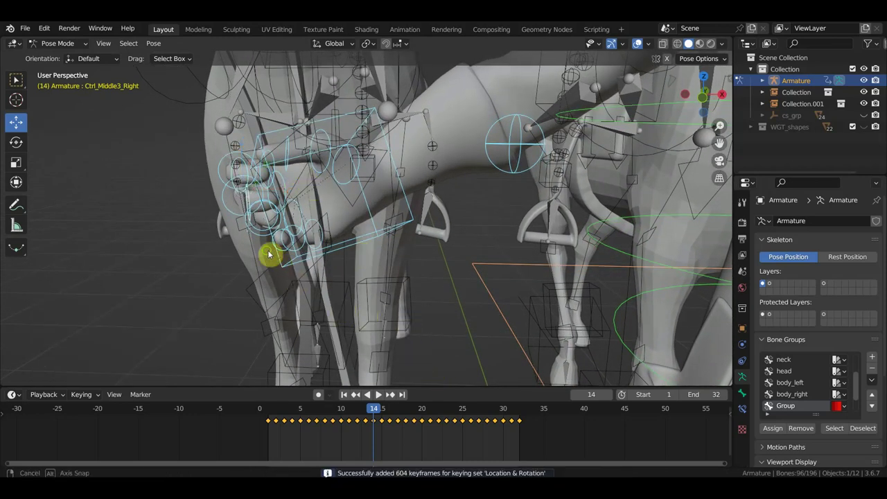
{"action": "middle_click_drag", "start_coordinate": [271, 251], "coordinate": [257, 257]}
{"action": "left_click", "coordinate": [248, 180]}
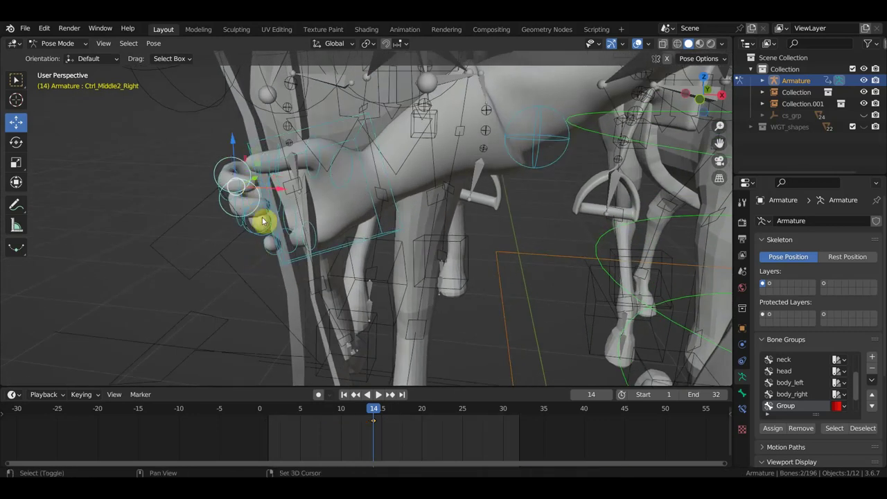
{"action": "mouse_move", "coordinate": [263, 239]}
{"action": "middle_mouse_down"}
{"action": "mouse_move", "coordinate": [236, 240]}
{"action": "mouse_move", "coordinate": [297, 210]}
{"action": "mouse_move", "coordinate": [400, 232]}
{"action": "mouse_move", "coordinate": [291, 228]}
{"action": "mouse_move", "coordinate": [301, 229]}
{"action": "middle_mouse_up"}
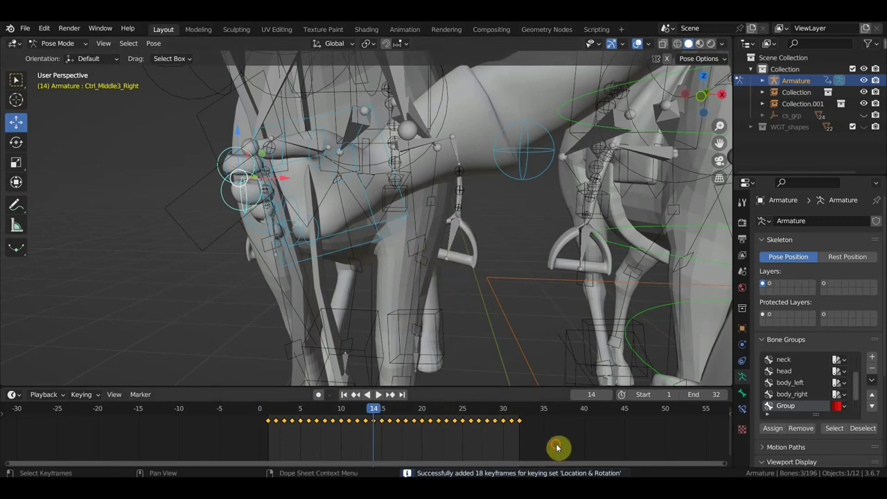
{"action": "left_click_drag", "start_coordinate": [556, 448], "coordinate": [251, 414]}
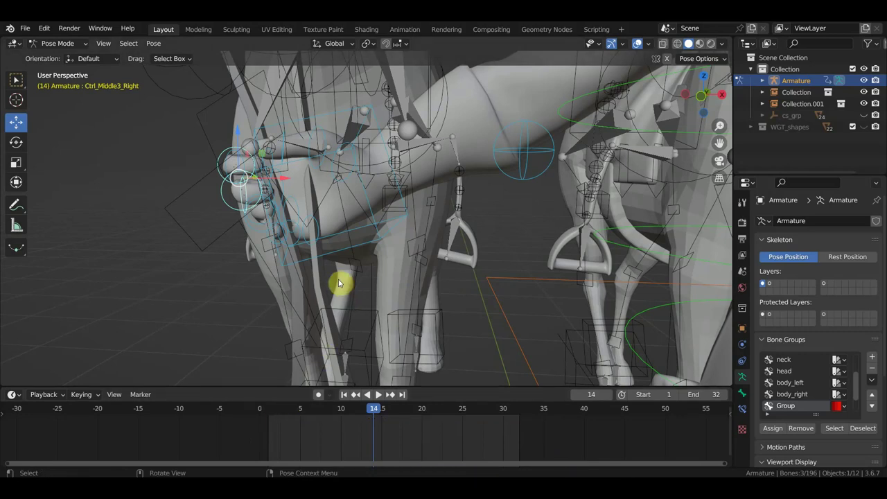
{"action": "mouse_move", "coordinate": [388, 256]}
{"action": "middle_mouse_down"}
{"action": "mouse_move", "coordinate": [336, 267]}
{"action": "mouse_move", "coordinate": [340, 282]}
{"action": "mouse_move", "coordinate": [388, 271]}
{"action": "mouse_move", "coordinate": [409, 250]}
{"action": "mouse_move", "coordinate": [564, 239]}
{"action": "middle_mouse_up"}
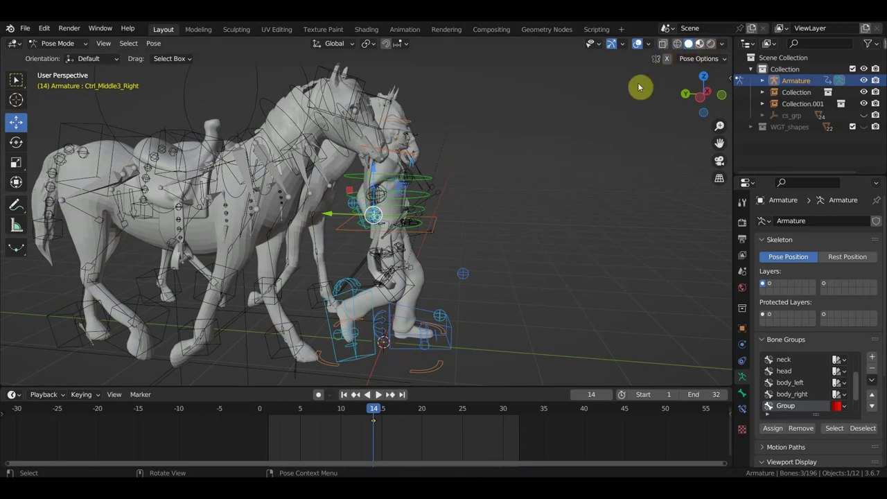
{"action": "left_click", "coordinate": [637, 43]}
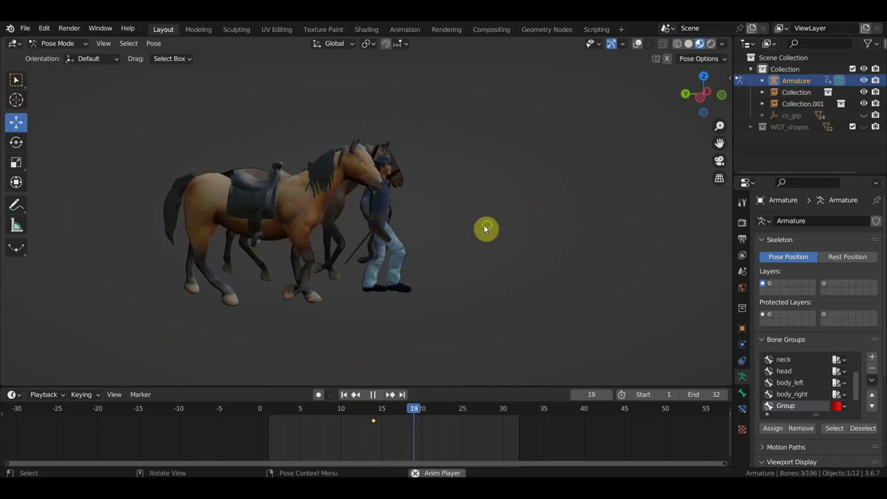
Step: Inspect the horses from several angles, stop playback, show the rig controls, and select then deselect all bones
{"action": "mouse_move", "coordinate": [485, 229]}
{"action": "middle_mouse_down"}
{"action": "mouse_move", "coordinate": [580, 234]}
{"action": "mouse_move", "coordinate": [493, 279]}
{"action": "mouse_move", "coordinate": [596, 269]}
{"action": "middle_mouse_up"}
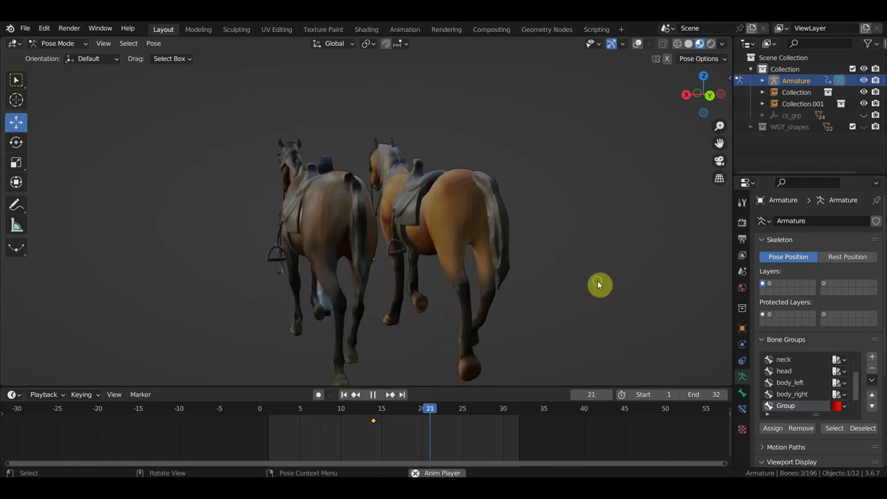
{"action": "mouse_move", "coordinate": [598, 284]}
{"action": "middle_mouse_down"}
{"action": "mouse_move", "coordinate": [519, 299]}
{"action": "mouse_move", "coordinate": [499, 284]}
{"action": "mouse_move", "coordinate": [527, 281]}
{"action": "mouse_move", "coordinate": [487, 283]}
{"action": "middle_mouse_up"}
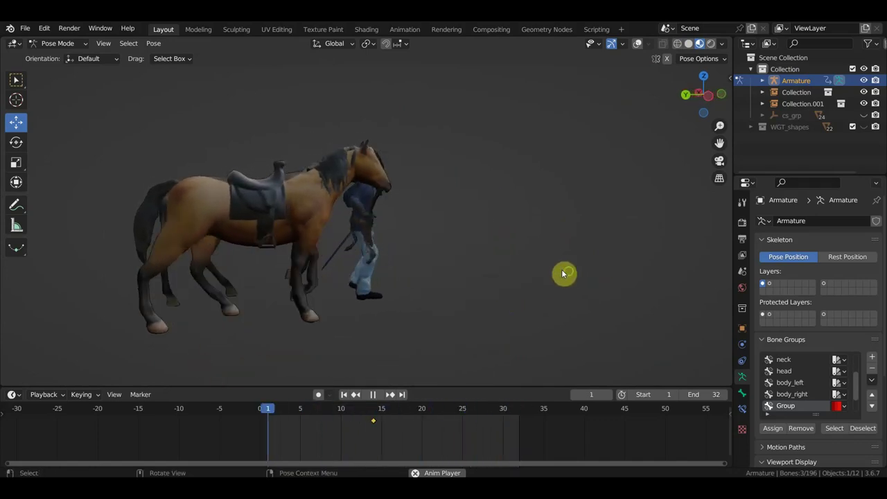
{"action": "middle_click_drag", "start_coordinate": [561, 269], "coordinate": [477, 272]}
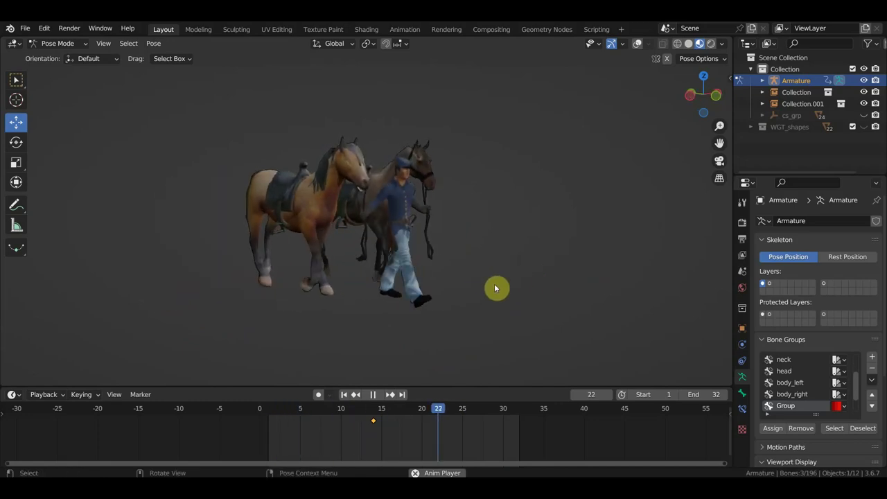
{"action": "key", "text": "space"}
{"action": "left_click", "coordinate": [638, 43]}
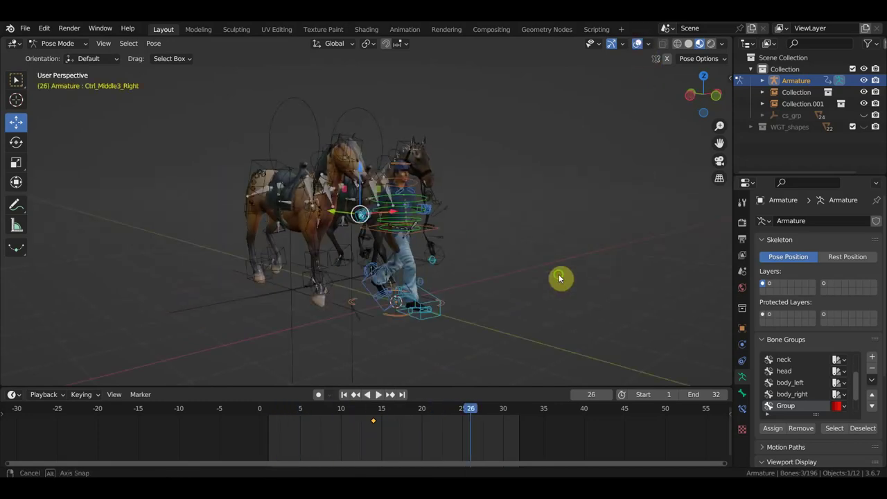
{"action": "middle_click_drag", "start_coordinate": [559, 277], "coordinate": [548, 278]}
{"action": "key", "text": "a"}
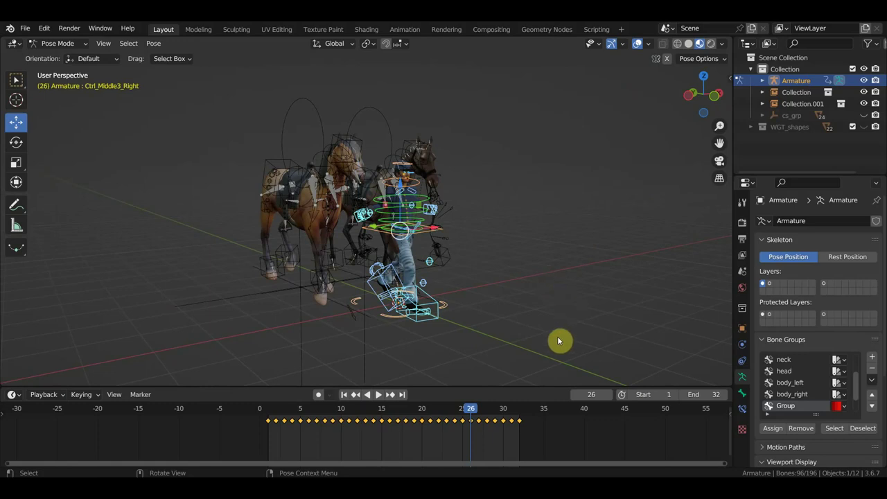
{"action": "key", "text": "alt+a"}
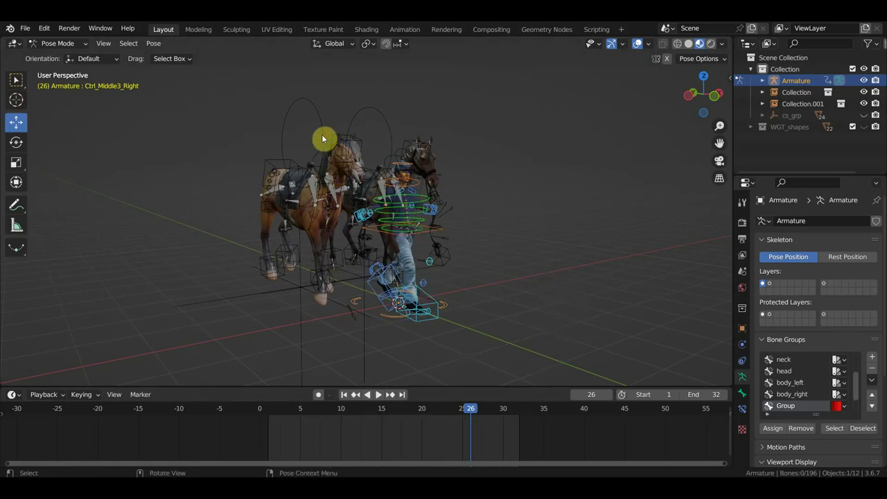
Step: Play and scrub the walk animation around frames 31–36, stopping at frame 8
{"action": "key", "text": "space"}
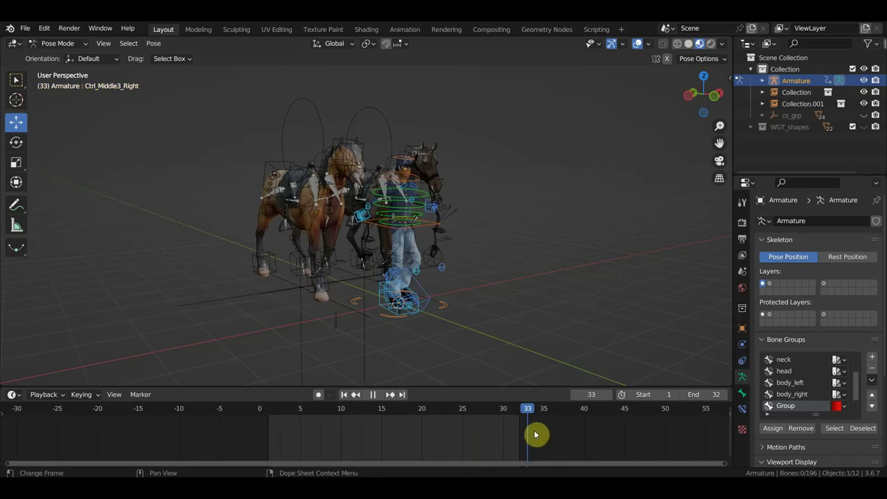
{"action": "left_click_drag", "start_coordinate": [505, 424], "coordinate": [559, 441]}
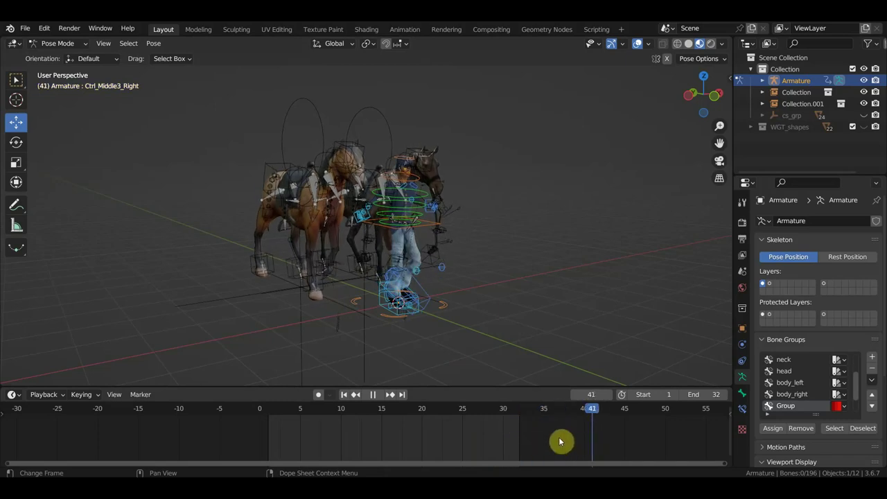
{"action": "left_click_drag", "start_coordinate": [549, 437], "coordinate": [545, 438]}
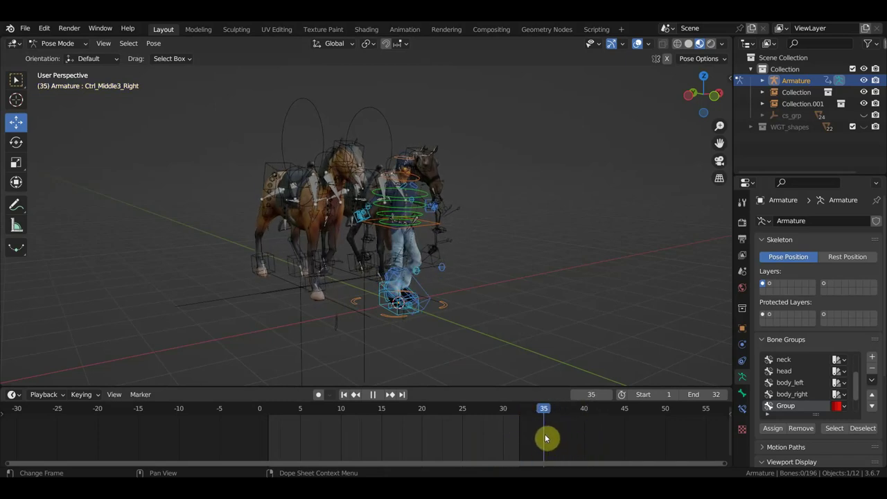
{"action": "left_click", "coordinate": [515, 412]}
{"action": "key", "text": "space"}
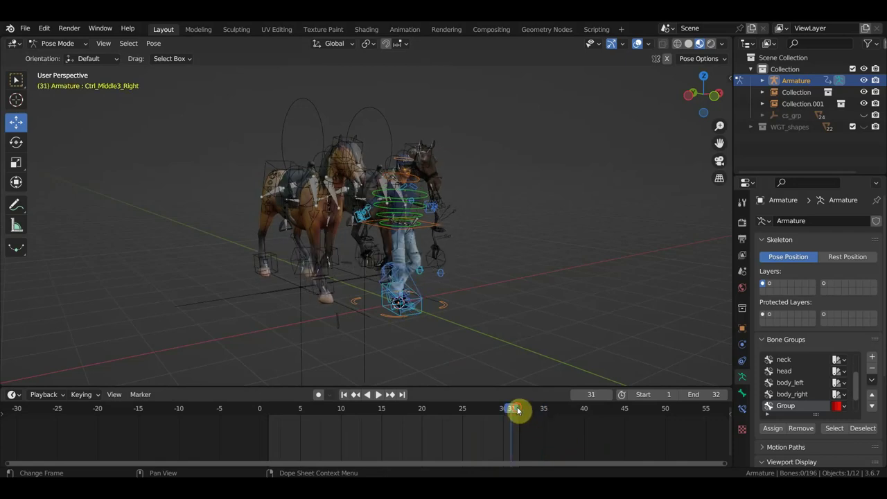
{"action": "left_click_drag", "start_coordinate": [517, 410], "coordinate": [525, 412]}
{"action": "key", "text": "space"}
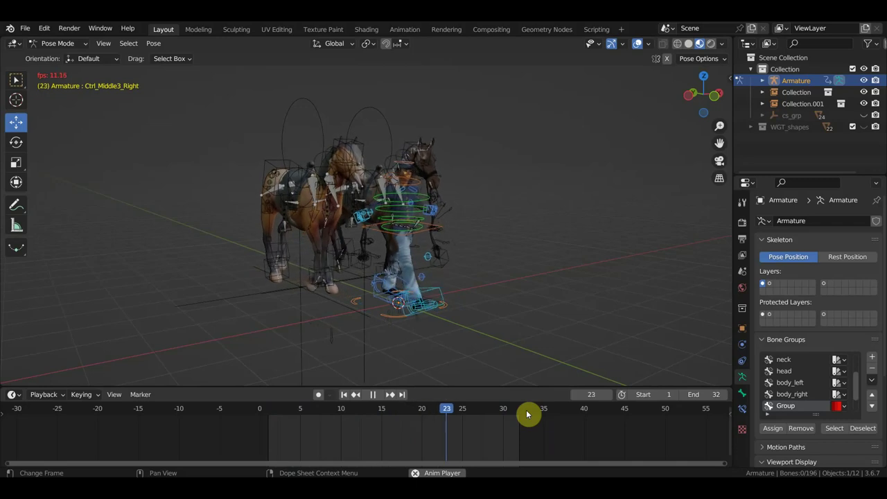
{"action": "key", "text": "space"}
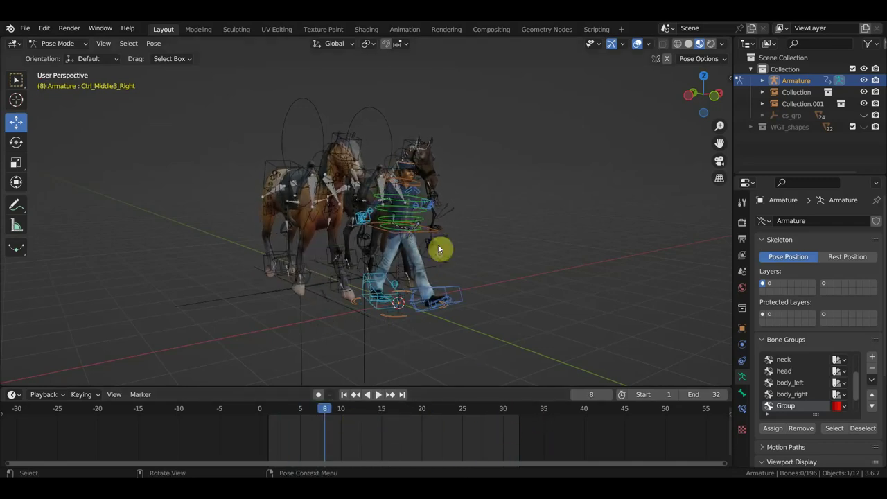
Step: Select all bones and scale their walk keyframes from frame 1 to lengthen the loop, then preview it
{"action": "key", "text": "a"}
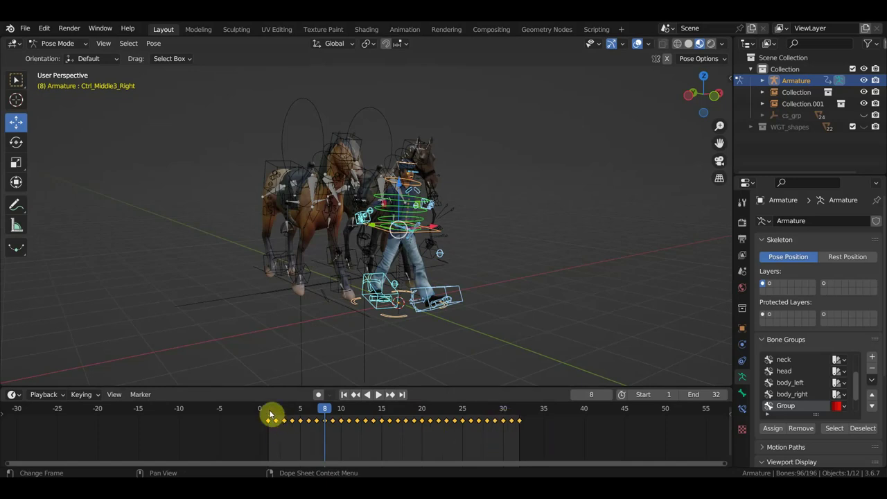
{"action": "left_click", "coordinate": [270, 414]}
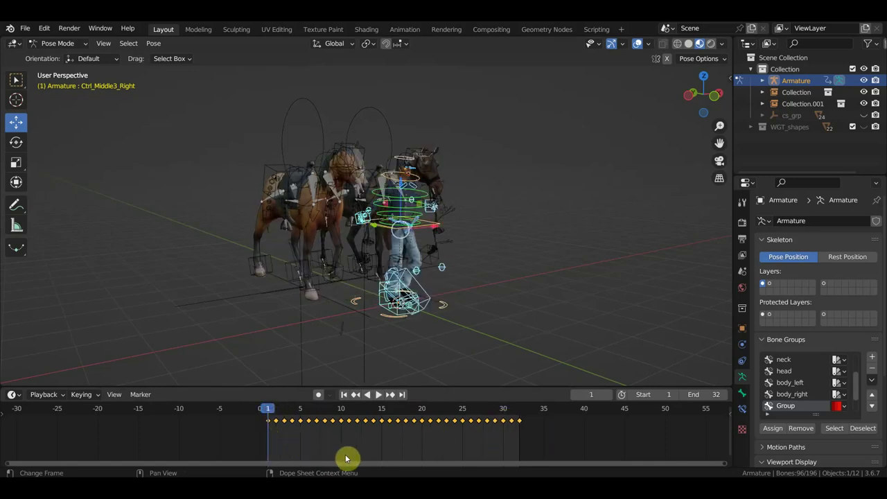
{"action": "key", "text": "s"}
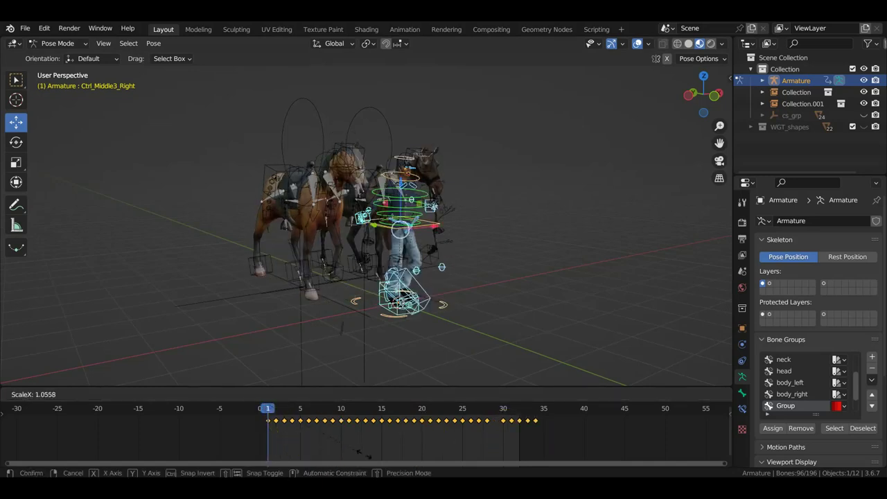
{"action": "left_click", "coordinate": [368, 453]}
{"action": "key", "text": "space"}
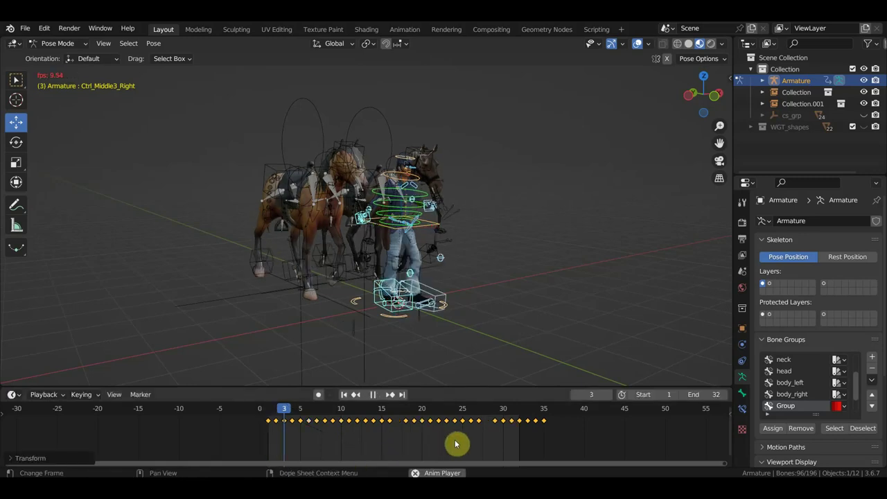
{"action": "key", "text": "space"}
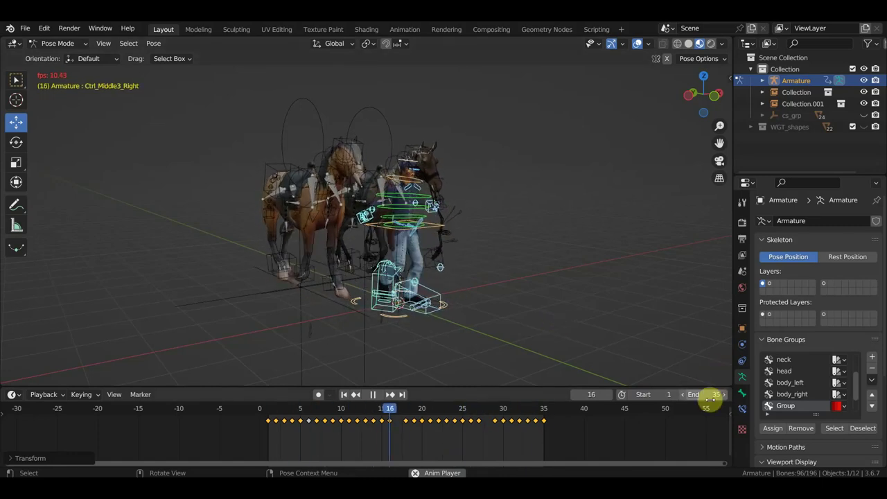
Step: With the bones deselected, test an end frame of 34 by scrubbing and replaying the loop
{"action": "left_click", "coordinate": [683, 395]}
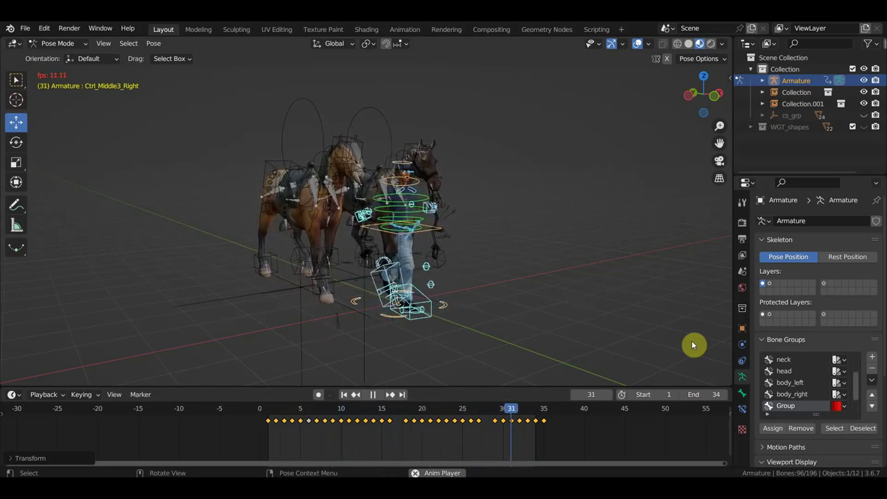
{"action": "key", "text": "space"}
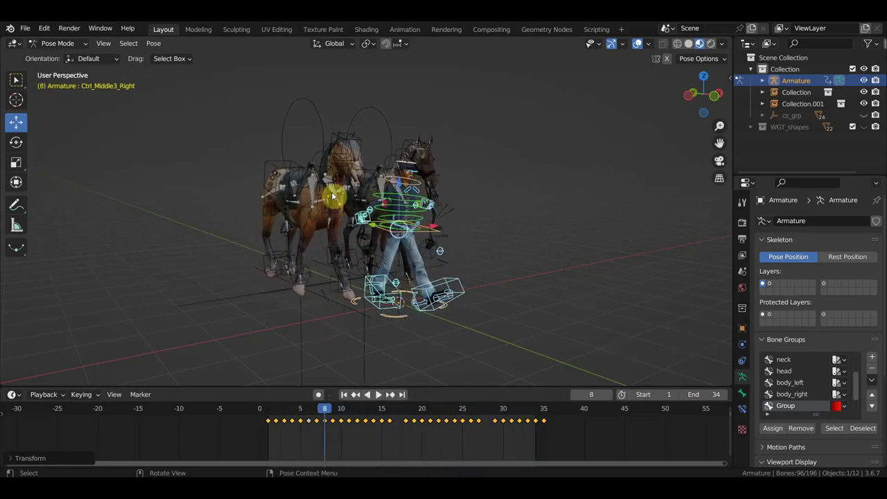
{"action": "left_click", "coordinate": [327, 164]}
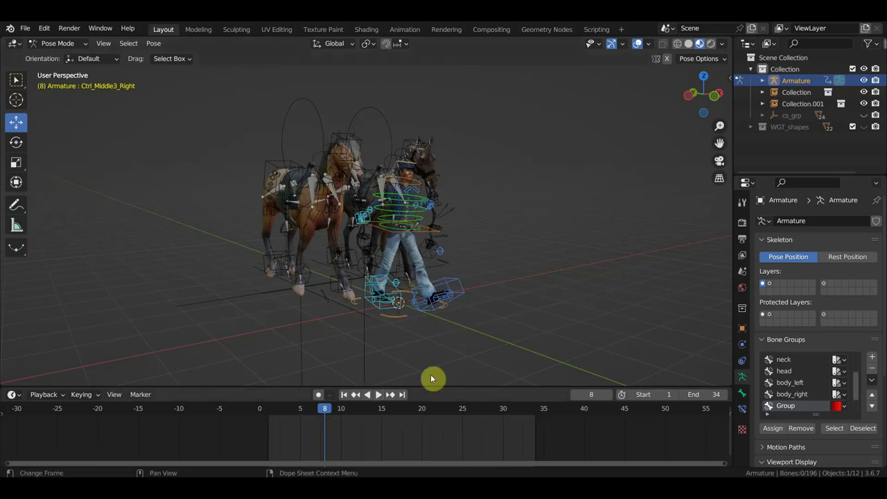
{"action": "key", "text": "space"}
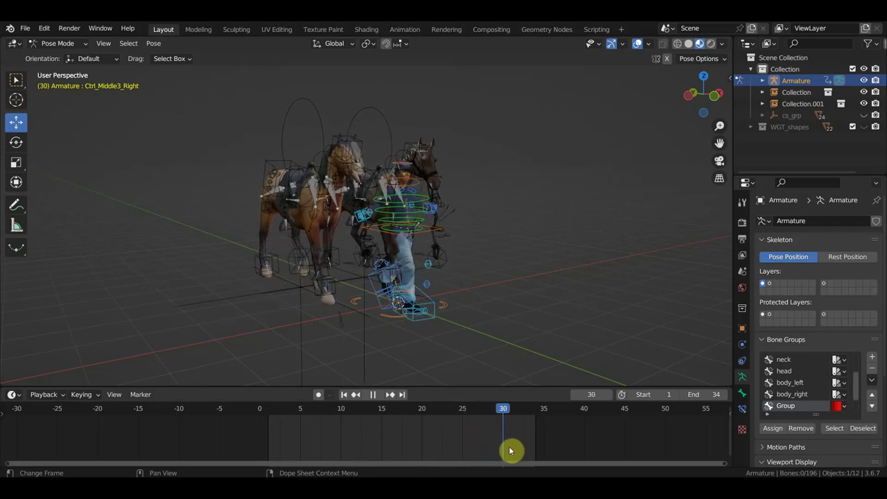
{"action": "left_click_drag", "start_coordinate": [517, 451], "coordinate": [556, 457]}
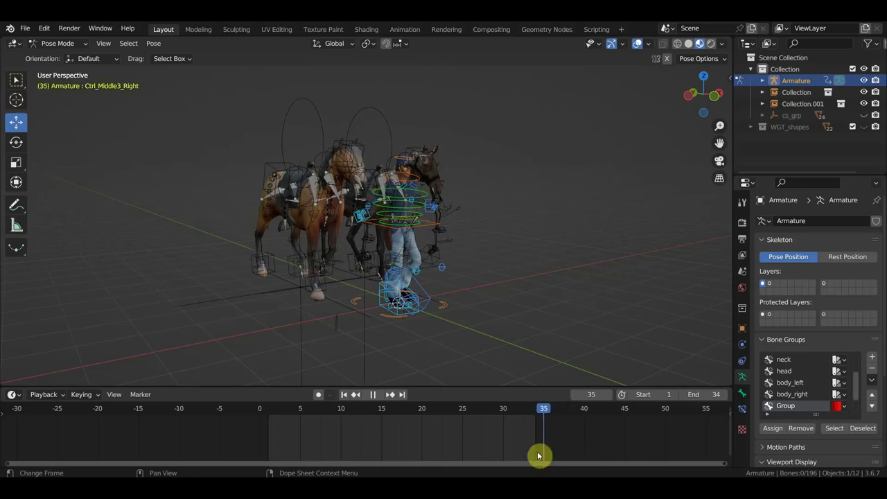
{"action": "left_click_drag", "start_coordinate": [538, 455], "coordinate": [565, 458]}
{"action": "key", "text": "space"}
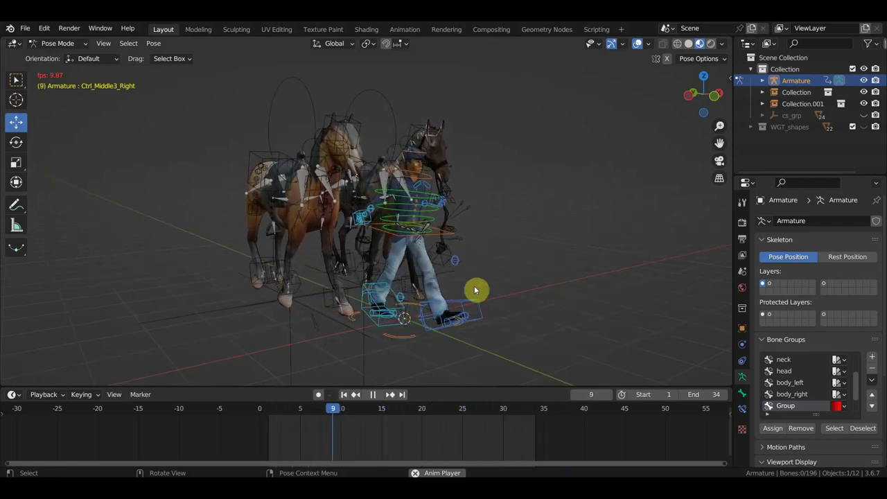
{"action": "middle_click_drag", "start_coordinate": [475, 291], "coordinate": [584, 293]}
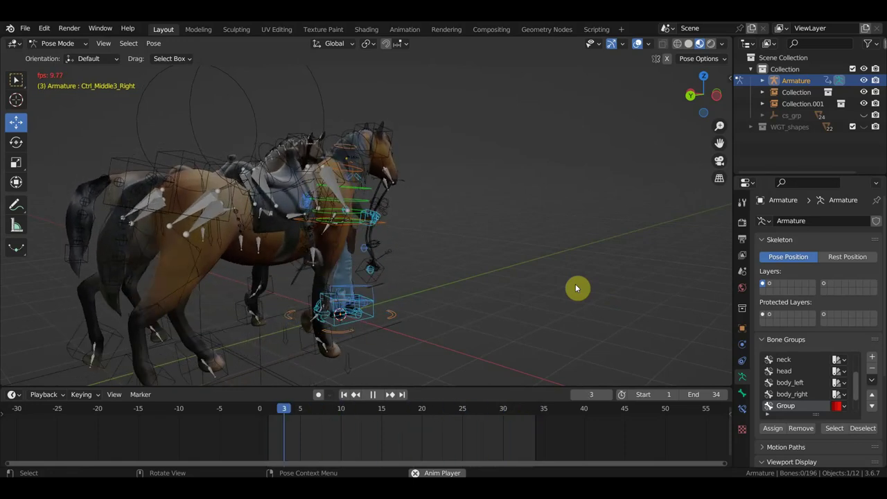
Step: Lower the end frame to 33, then 32, and replay the walk from new angles
{"action": "left_click", "coordinate": [682, 394]}
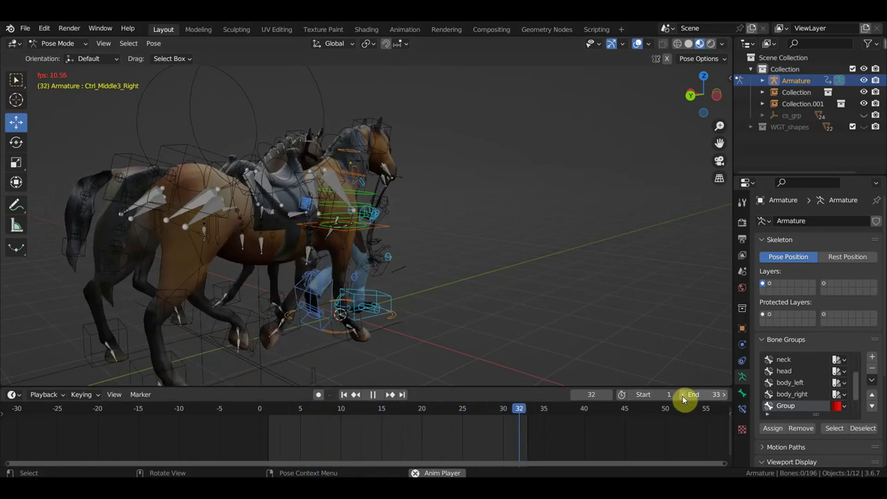
{"action": "left_click", "coordinate": [683, 395]}
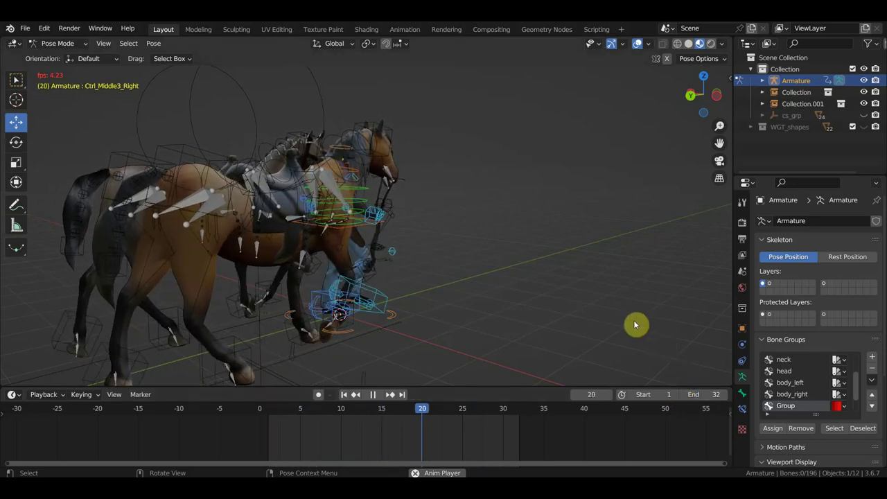
{"action": "middle_click_drag", "start_coordinate": [581, 320], "coordinate": [478, 314]}
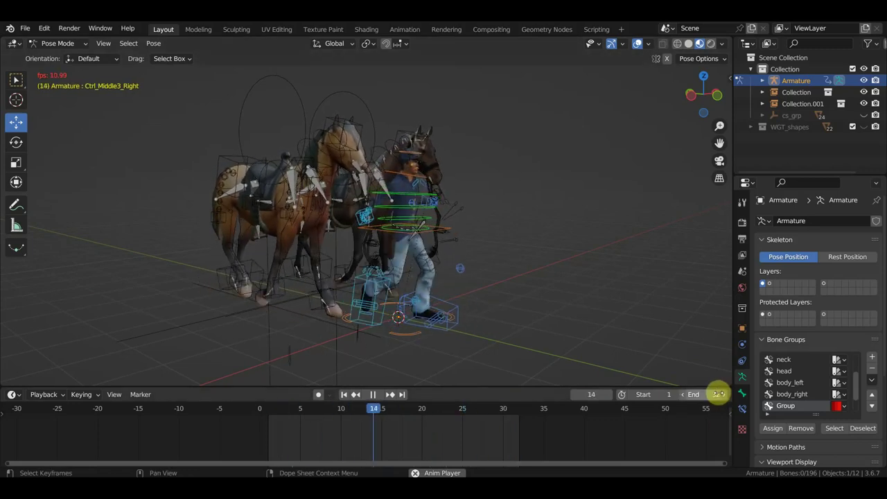
{"action": "key", "text": "Escape"}
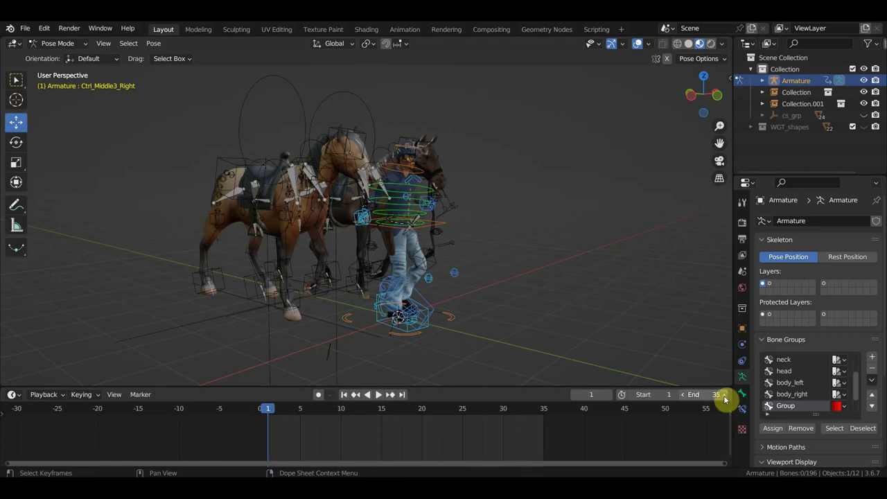
{"action": "key", "text": "space"}
{"action": "middle_click_drag", "start_coordinate": [593, 340], "coordinate": [474, 280]}
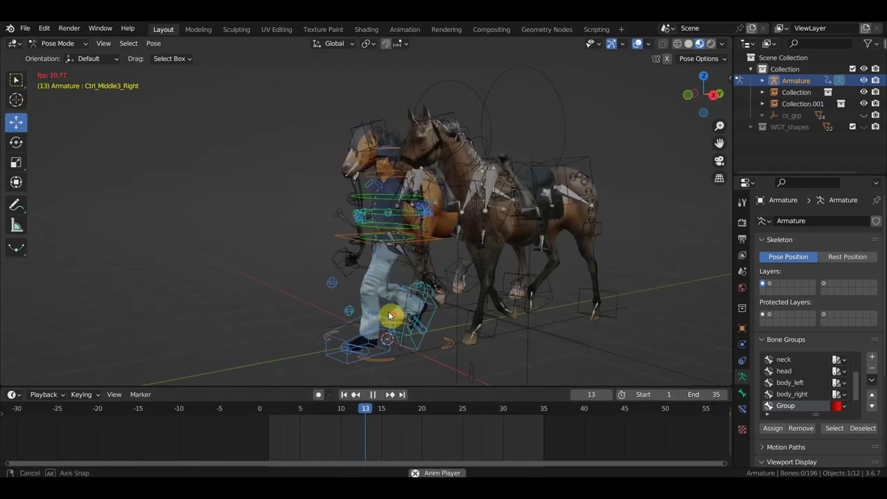
Step: Hide overlays, zoom to a front view of the soldier and horses, and replay the walk from frame 1
{"action": "left_click", "coordinate": [638, 44]}
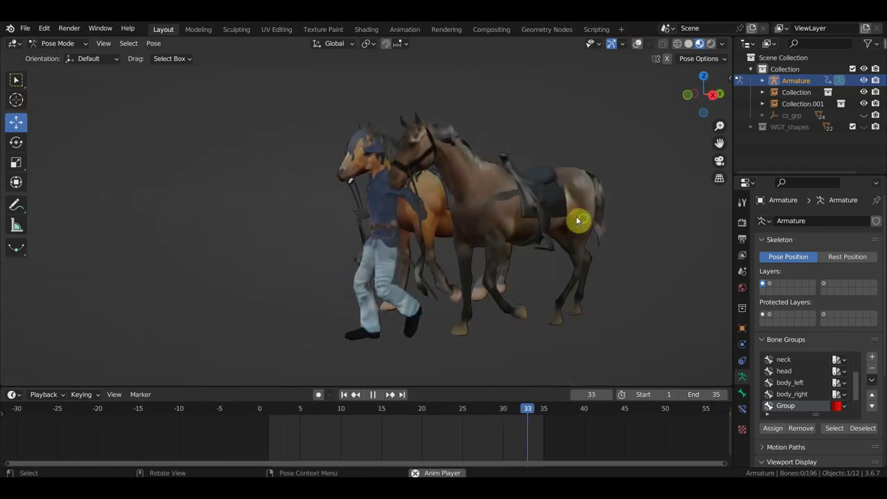
{"action": "middle_click_drag", "start_coordinate": [577, 219], "coordinate": [661, 220]}
{"action": "scroll", "coordinate": [594, 264], "scroll_direction": "up", "scroll_amount": 3}
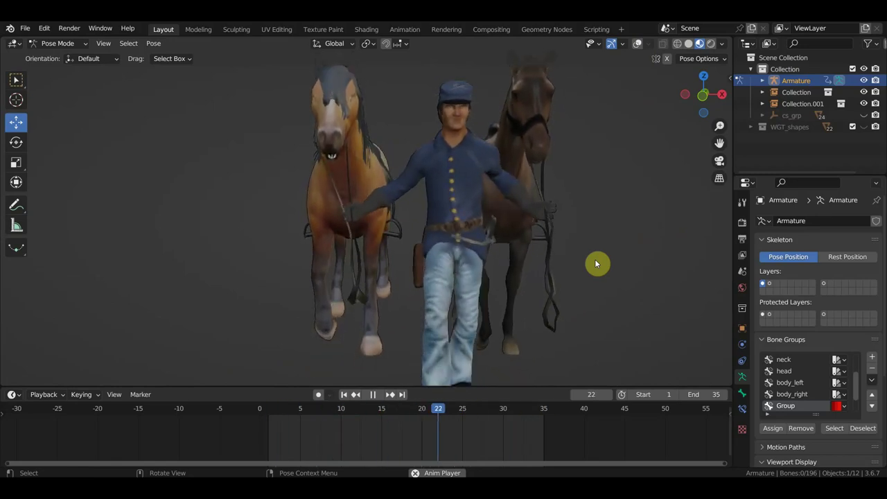
{"action": "key", "text": "space"}
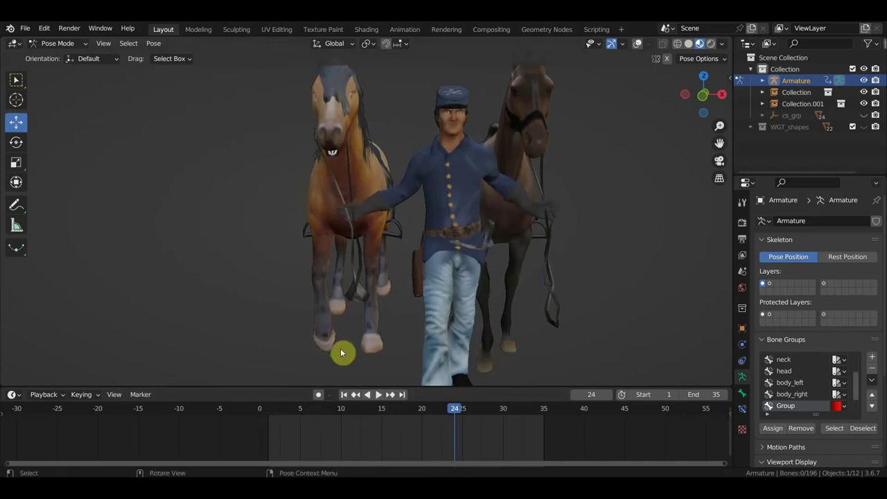
{"action": "left_click", "coordinate": [269, 413]}
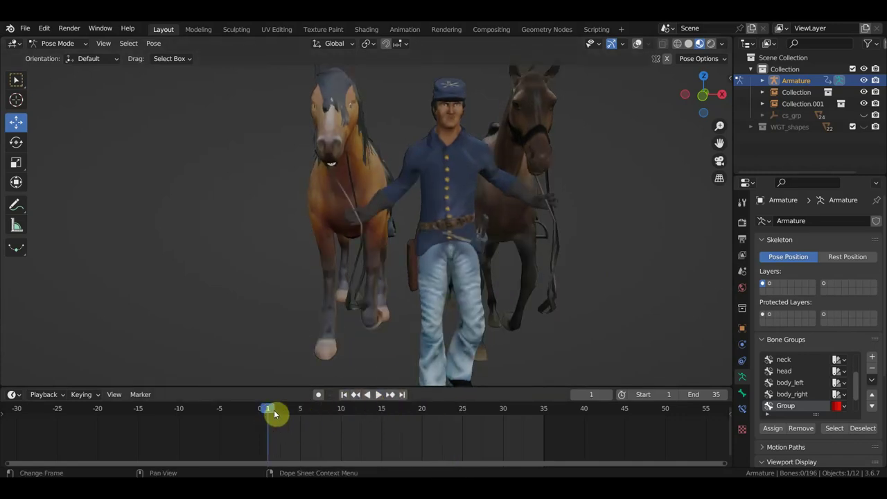
{"action": "key", "text": "space"}
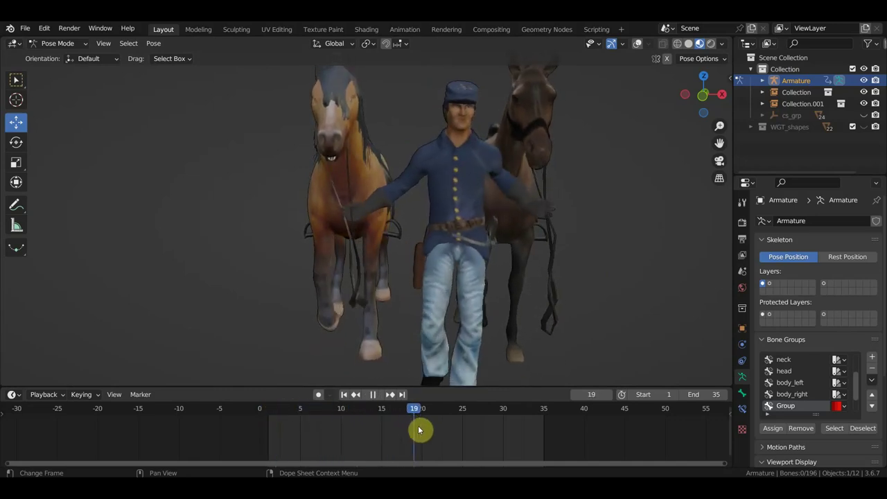
{"action": "mouse_move", "coordinate": [464, 438]}
{"action": "left_mouse_down"}
{"action": "mouse_move", "coordinate": [582, 449]}
{"action": "mouse_move", "coordinate": [519, 437]}
{"action": "mouse_move", "coordinate": [585, 440]}
{"action": "mouse_move", "coordinate": [546, 436]}
{"action": "mouse_move", "coordinate": [554, 435]}
{"action": "left_mouse_up"}
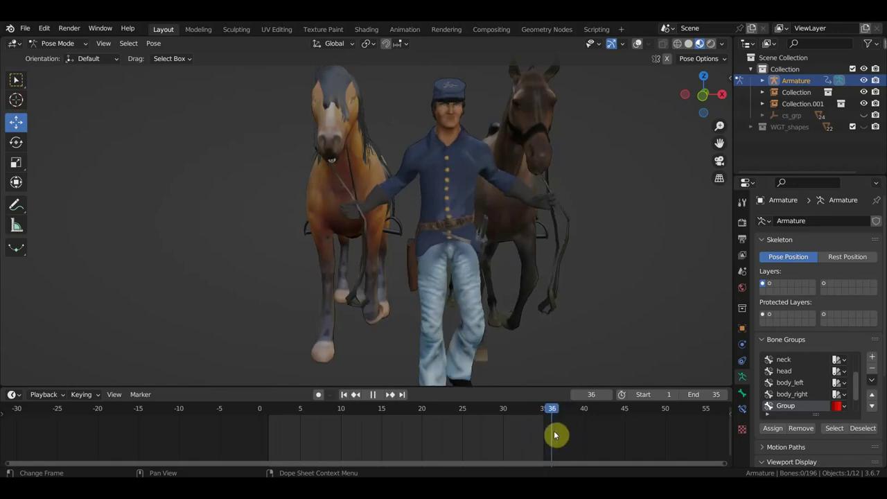
Step: Raise the end frame to 37, play the loop, then show overlays and select all bones
{"action": "left_click", "coordinate": [725, 394]}
{"action": "left_click", "coordinate": [724, 394]}
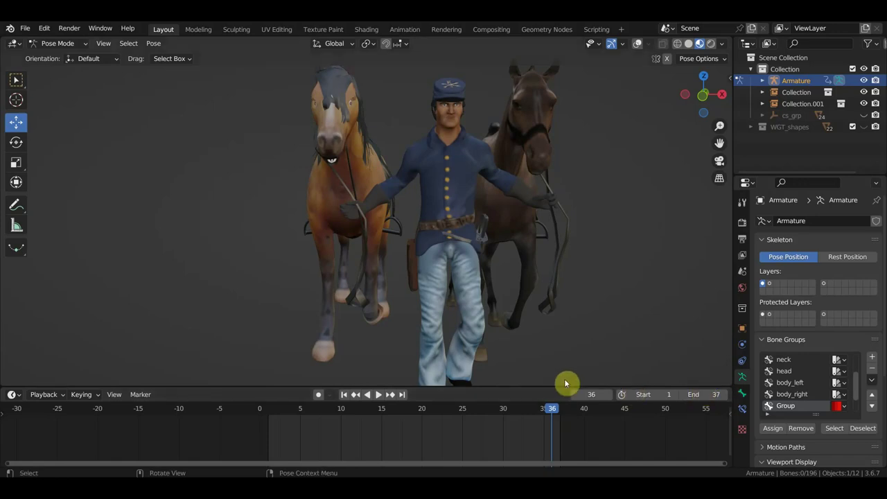
{"action": "key", "text": "space"}
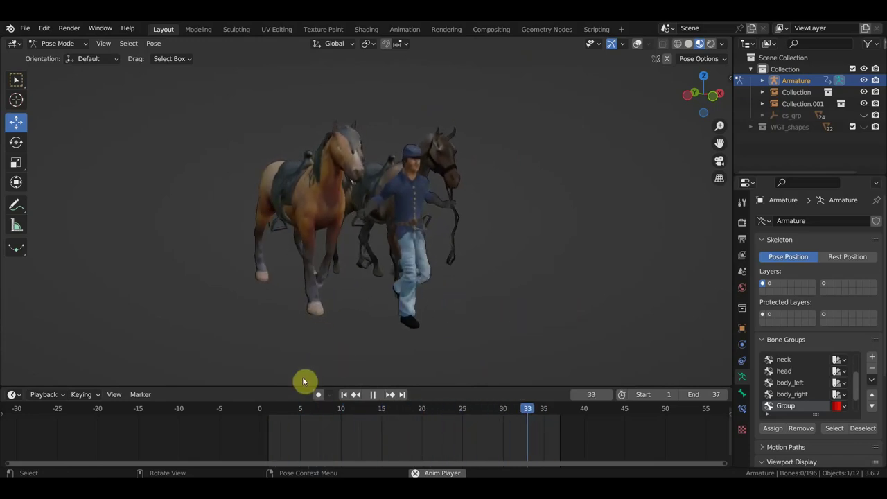
{"action": "key", "text": "space"}
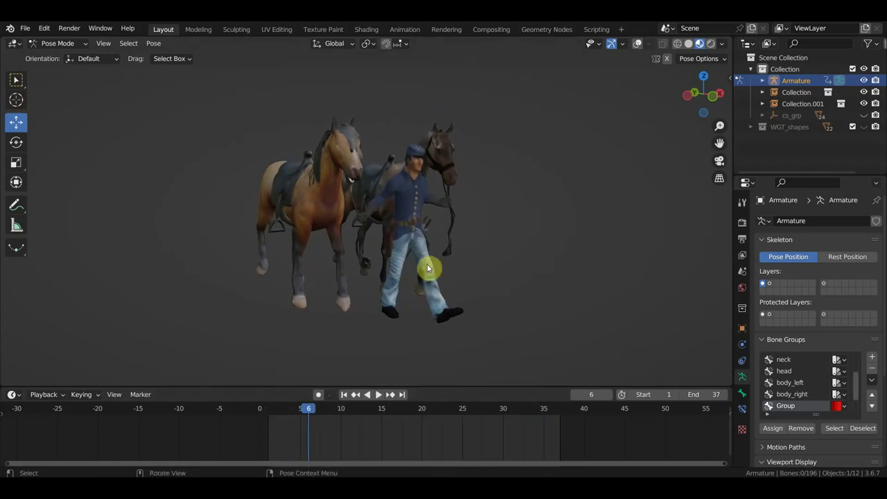
{"action": "left_click", "coordinate": [640, 43]}
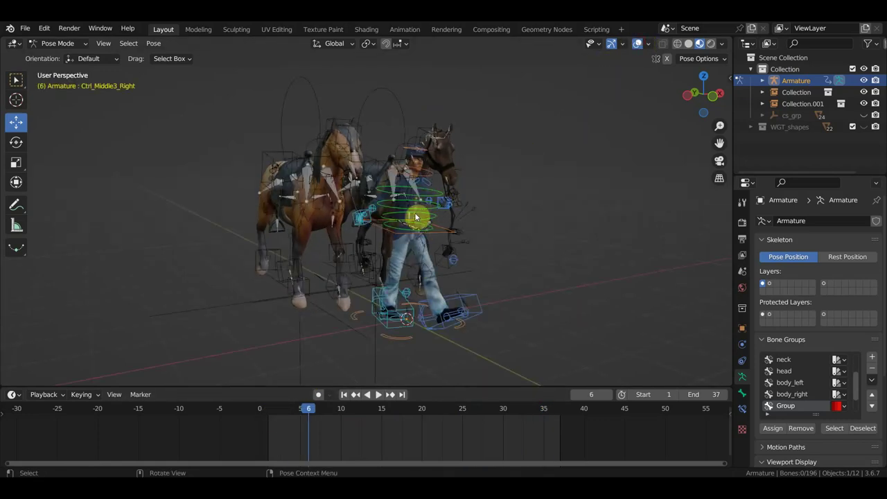
{"action": "key", "text": "a"}
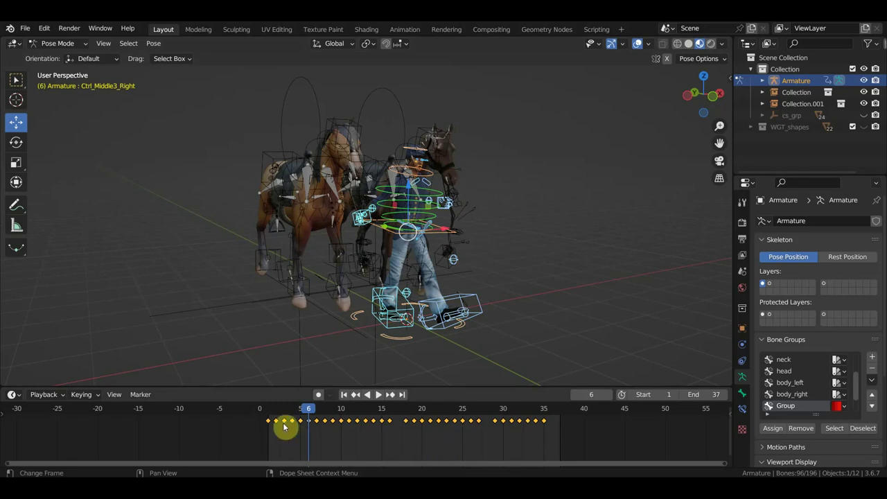
{"action": "left_click", "coordinate": [269, 414]}
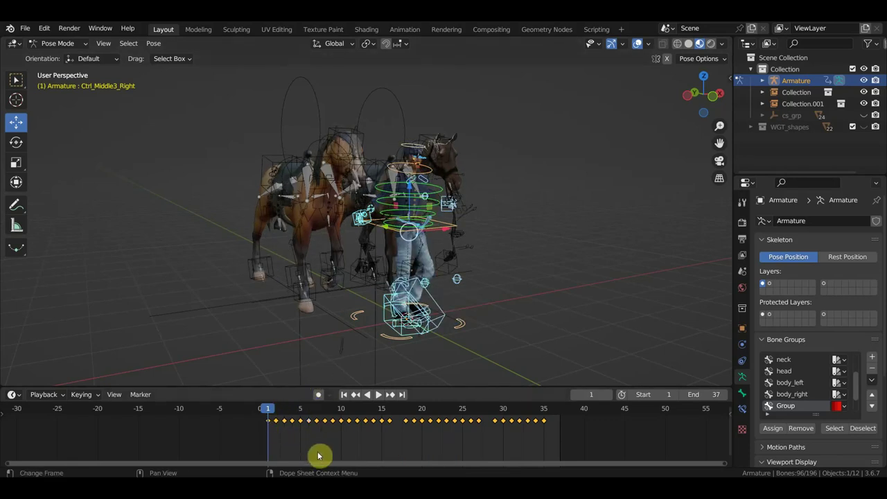
{"action": "key", "text": "s"}
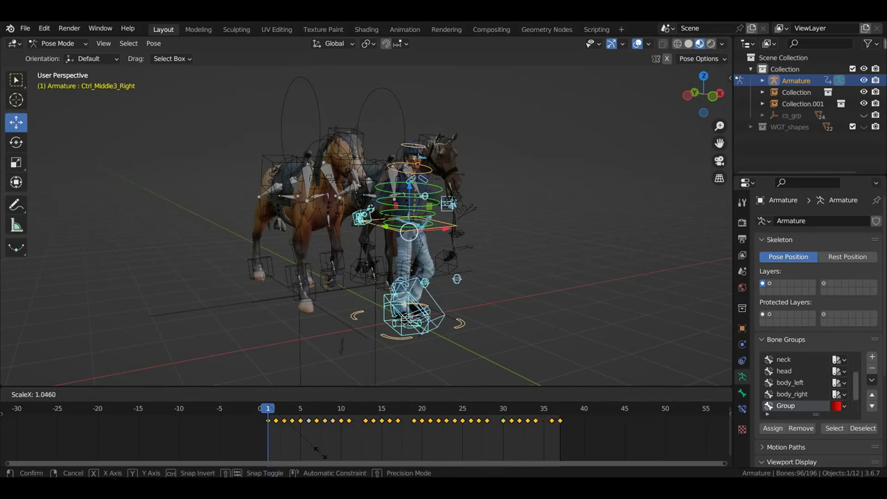
{"action": "left_click", "coordinate": [320, 455]}
{"action": "key", "text": "space"}
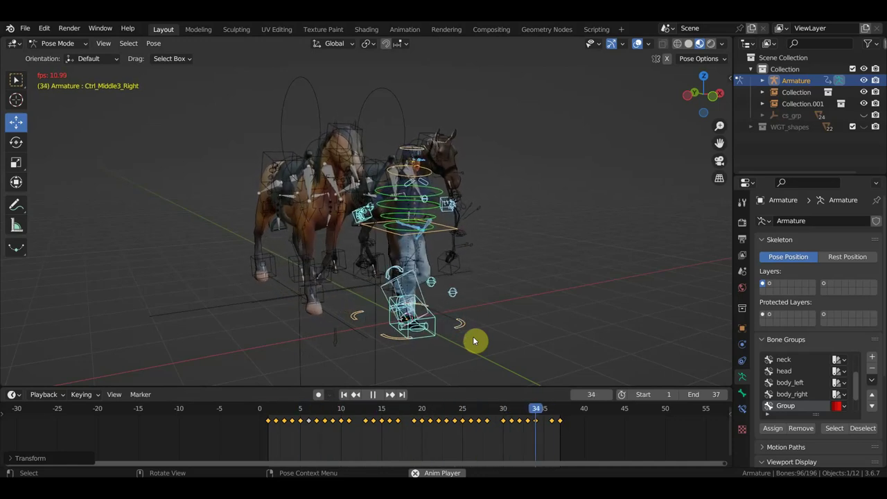
{"action": "key", "text": "space"}
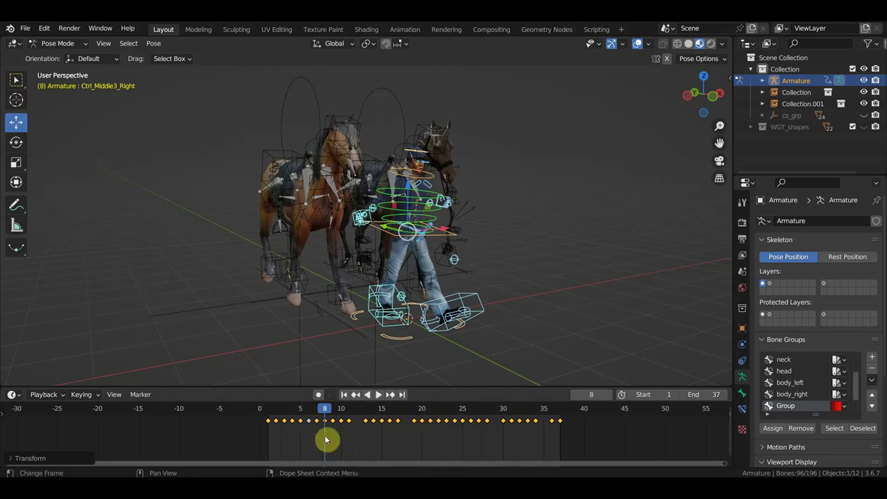
{"action": "key", "text": "shift+Left"}
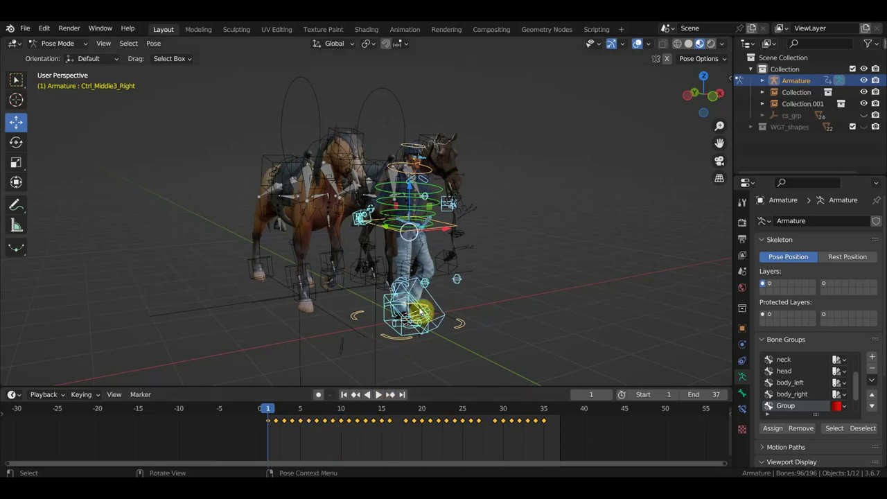
Step: Stretch the walk keyframes slightly twice, replay the animation, and view the soldier's other side
{"action": "key", "text": "s"}
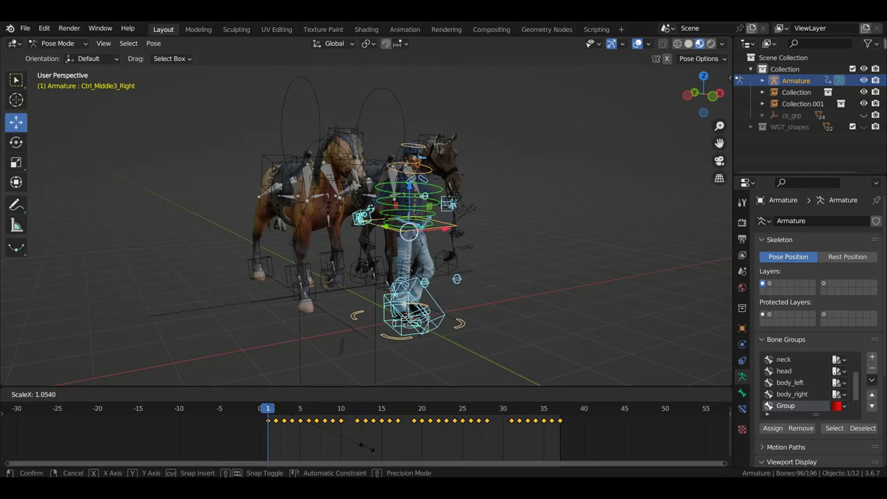
{"action": "left_click", "coordinate": [367, 449]}
{"action": "key", "text": "s"}
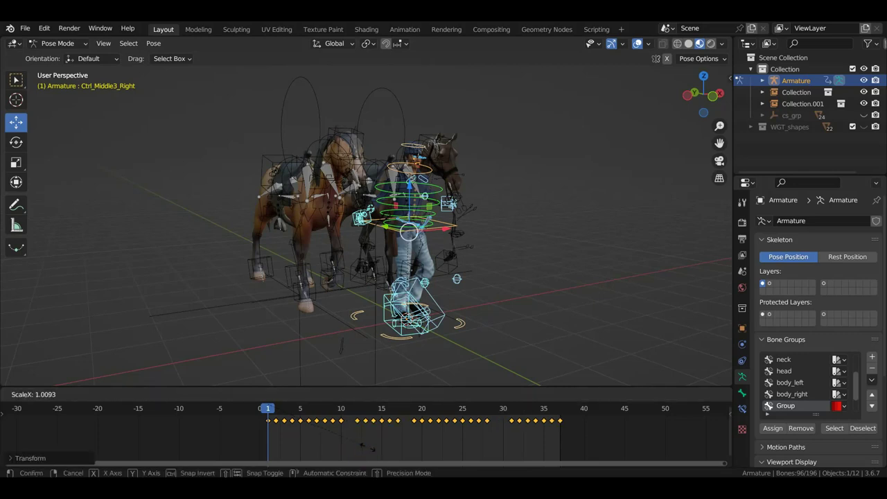
{"action": "left_click", "coordinate": [367, 446]}
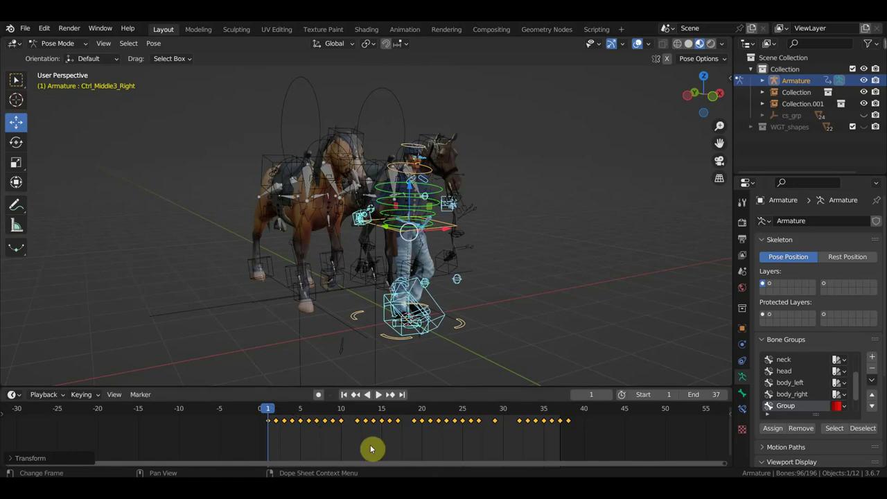
{"action": "key", "text": "space"}
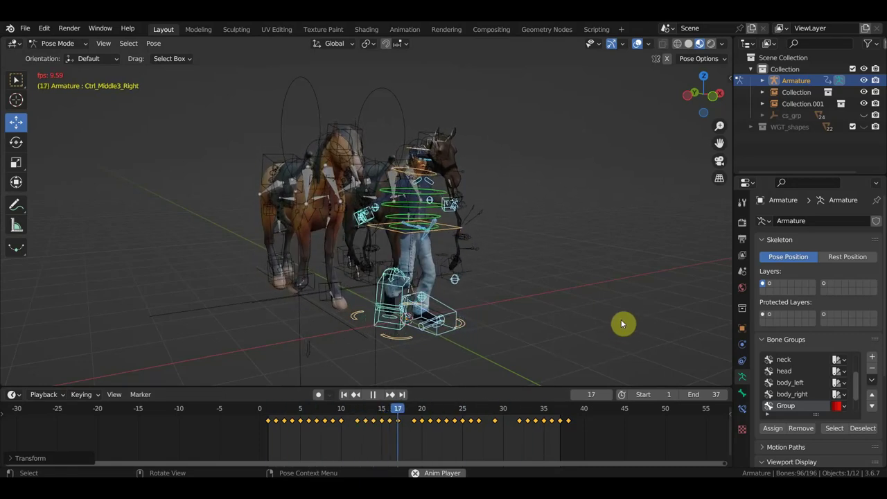
{"action": "key", "text": "space"}
{"action": "mouse_move", "coordinate": [580, 320]}
{"action": "middle_mouse_down"}
{"action": "mouse_move", "coordinate": [522, 303]}
{"action": "mouse_move", "coordinate": [451, 309]}
{"action": "middle_mouse_up"}
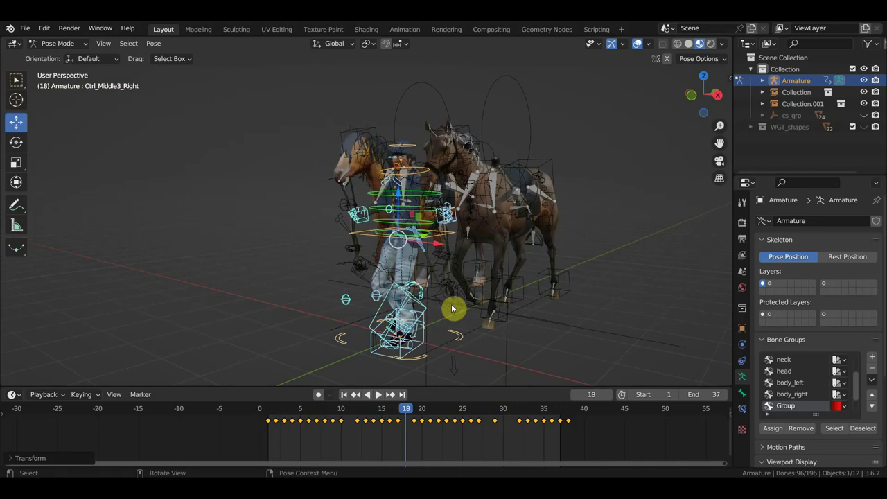
Step: Save the scene as a new file named 'солдат конфидерат ведет коней.blend'
{"action": "left_click", "coordinate": [26, 29]}
{"action": "left_click", "coordinate": [67, 117]}
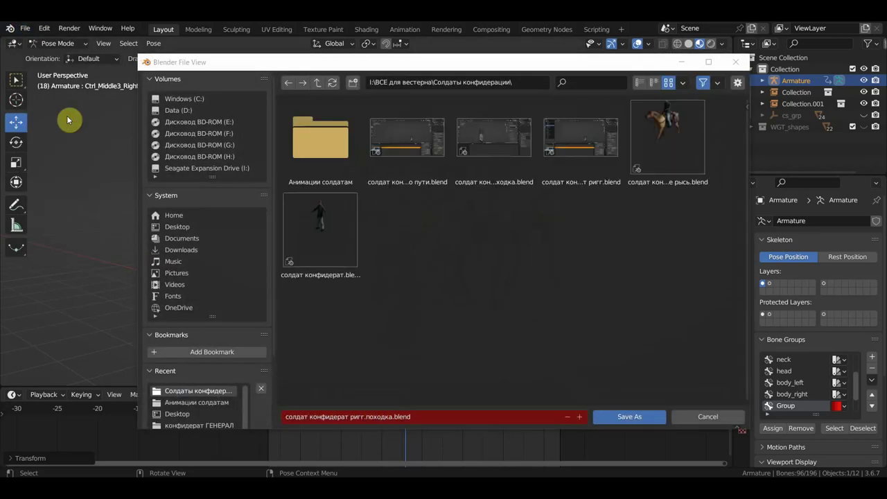
{"action": "left_click", "coordinate": [388, 417]}
{"action": "left_click_drag", "start_coordinate": [432, 416], "coordinate": [353, 411]}
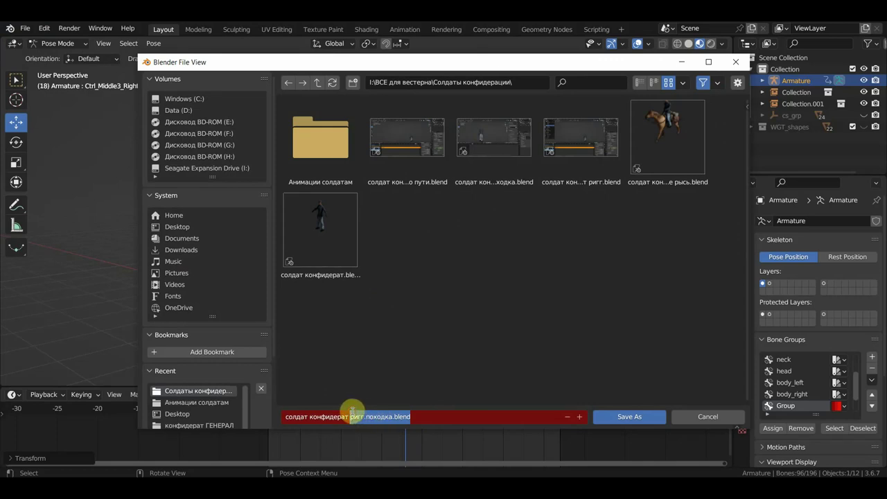
{"action": "type", "text": "ведет коней"}
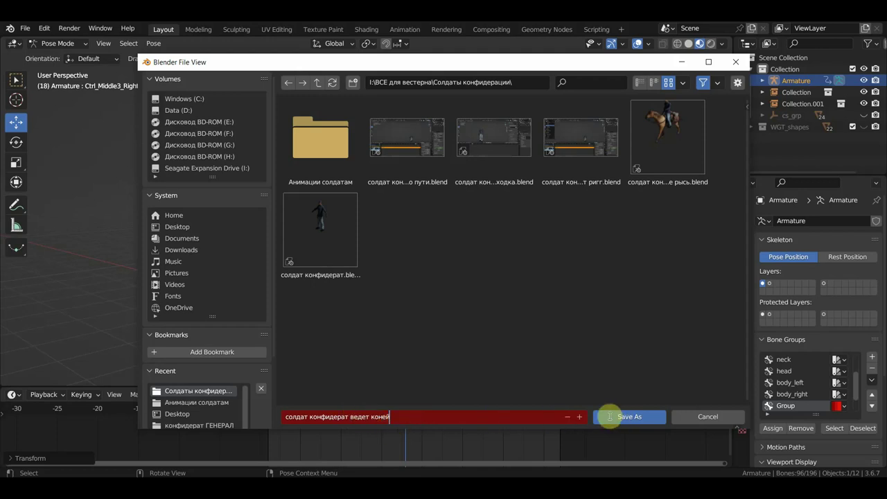
{"action": "left_click", "coordinate": [612, 416]}
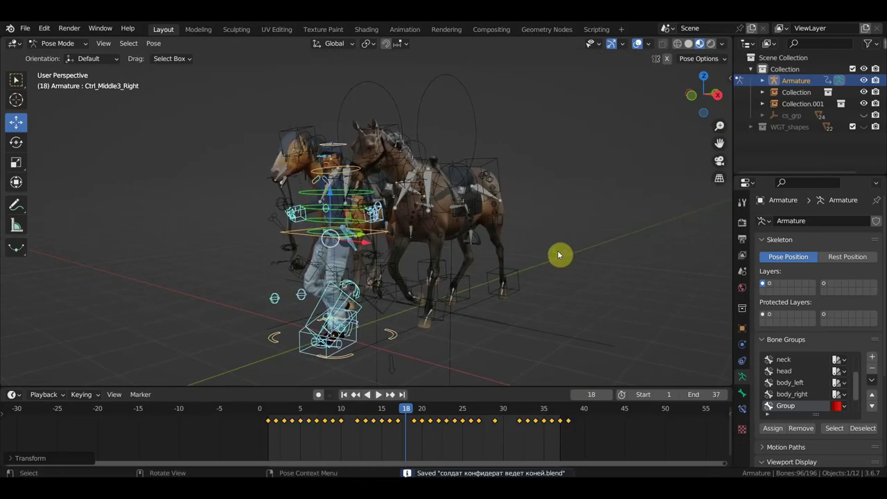
Step: Hide the rig overlays and frame a close side view of the soldier and horses
{"action": "left_click", "coordinate": [637, 43]}
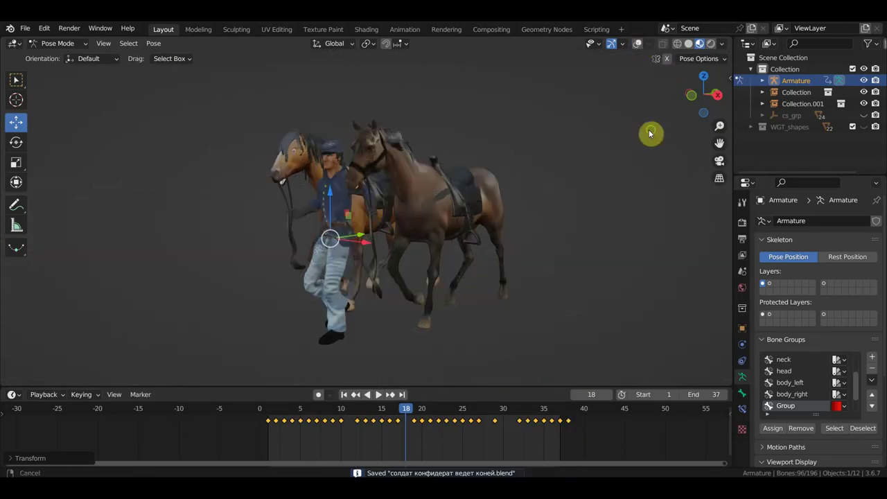
{"action": "left_click", "coordinate": [16, 79]}
{"action": "middle_click_drag", "start_coordinate": [365, 164], "coordinate": [371, 160]}
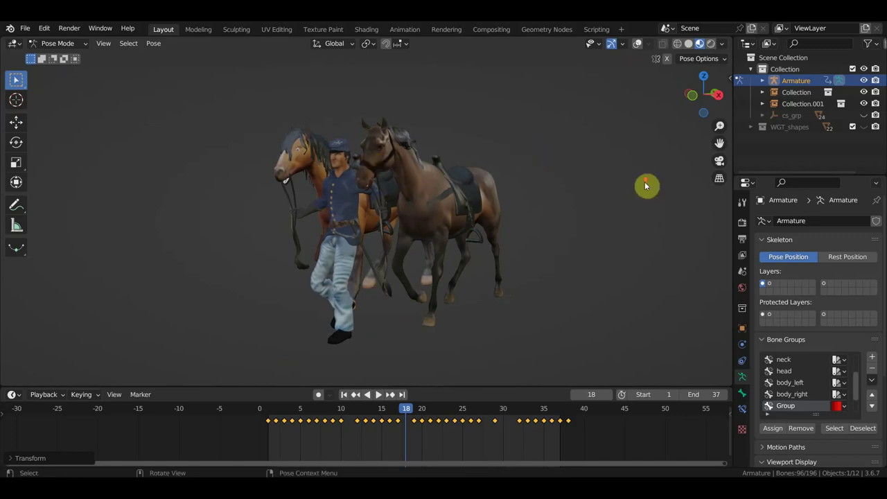
{"action": "mouse_move", "coordinate": [645, 185]}
{"action": "middle_mouse_down"}
{"action": "mouse_move", "coordinate": [438, 192]}
{"action": "mouse_move", "coordinate": [392, 185]}
{"action": "middle_mouse_up"}
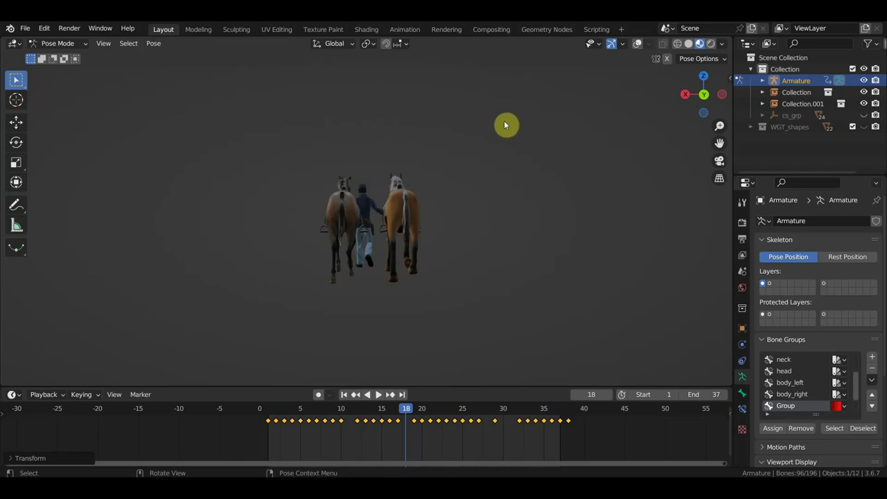
{"action": "middle_click_drag", "start_coordinate": [478, 163], "coordinate": [689, 166]}
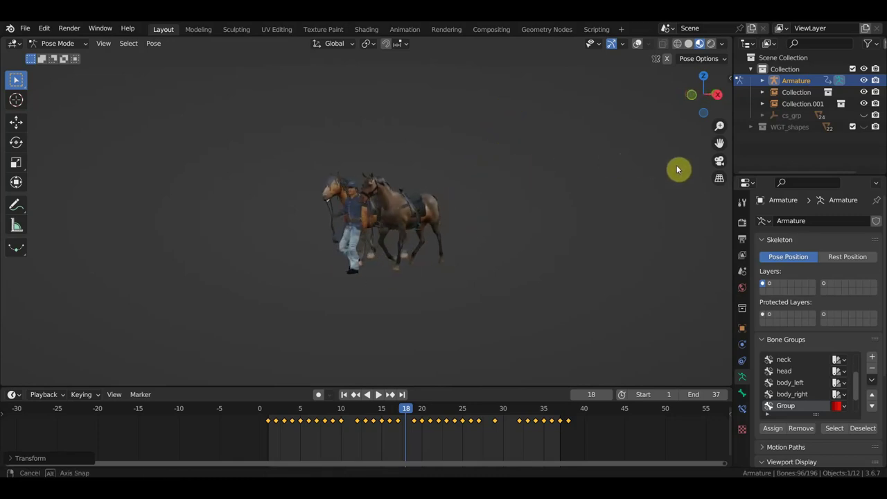
{"action": "scroll", "coordinate": [629, 192], "scroll_direction": "up", "scroll_amount": 2}
{"action": "scroll", "coordinate": [629, 193], "scroll_direction": "up", "scroll_amount": 3}
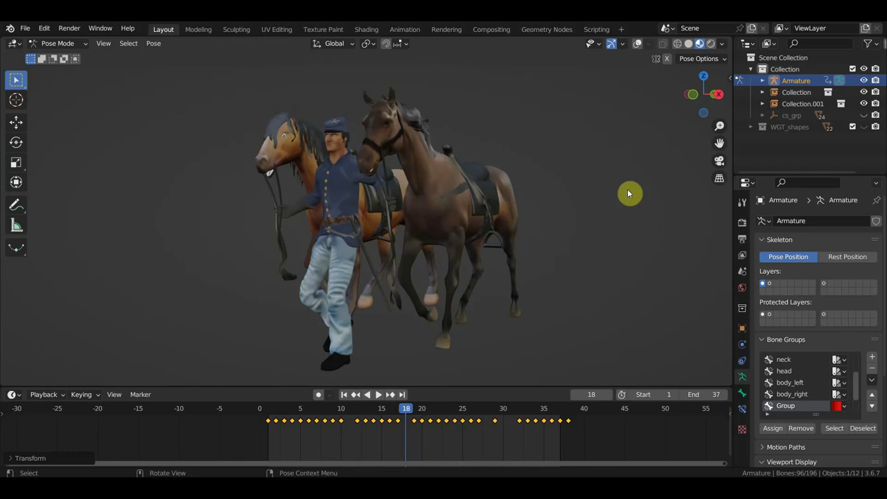
Step: Capture the viewport area as a screenshot and save it as a JPEG image
{"action": "key", "text": "Print"}
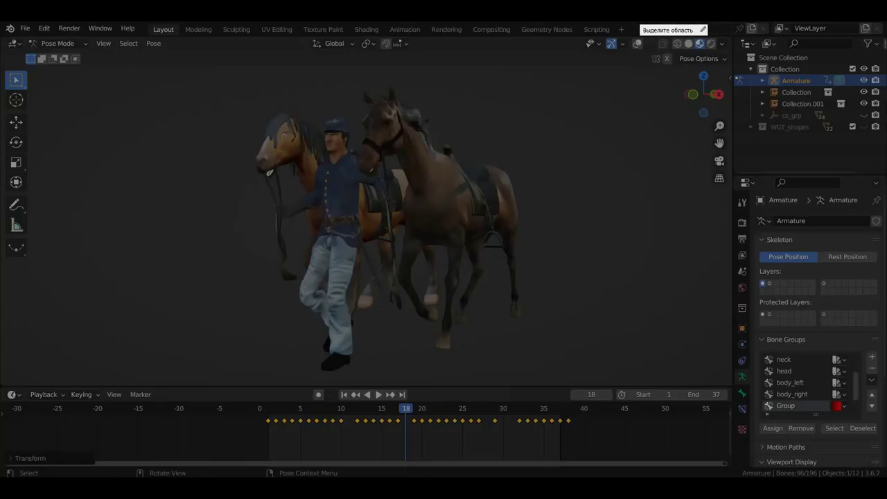
{"action": "mouse_move", "coordinate": [105, 73]}
{"action": "left_mouse_down"}
{"action": "mouse_move", "coordinate": [170, 84]}
{"action": "mouse_move", "coordinate": [623, 381]}
{"action": "left_mouse_up"}
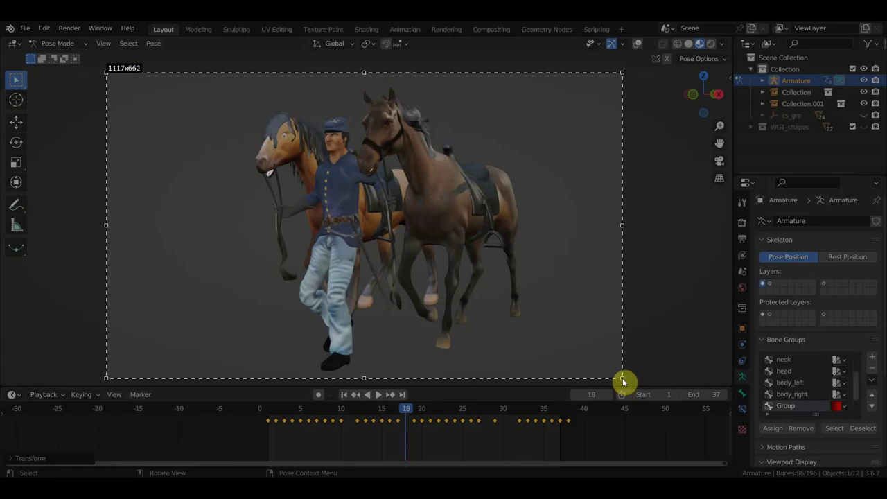
{"action": "left_click", "coordinate": [637, 353]}
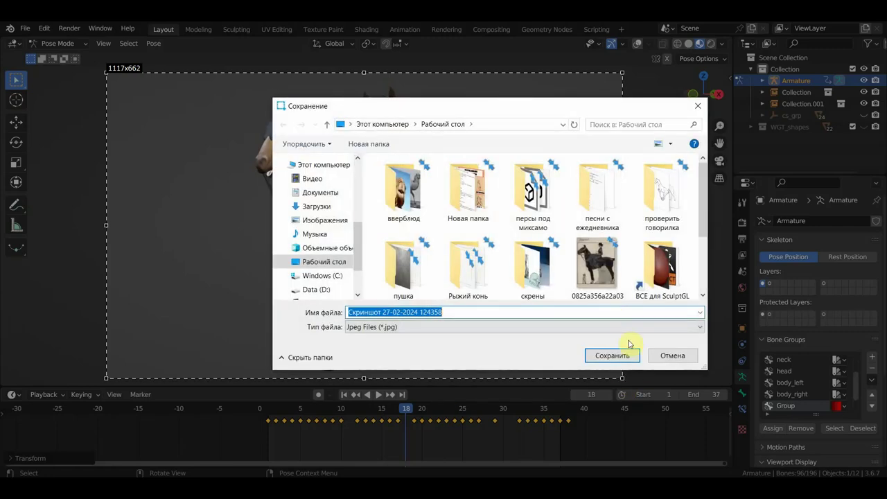
{"action": "left_click", "coordinate": [624, 352]}
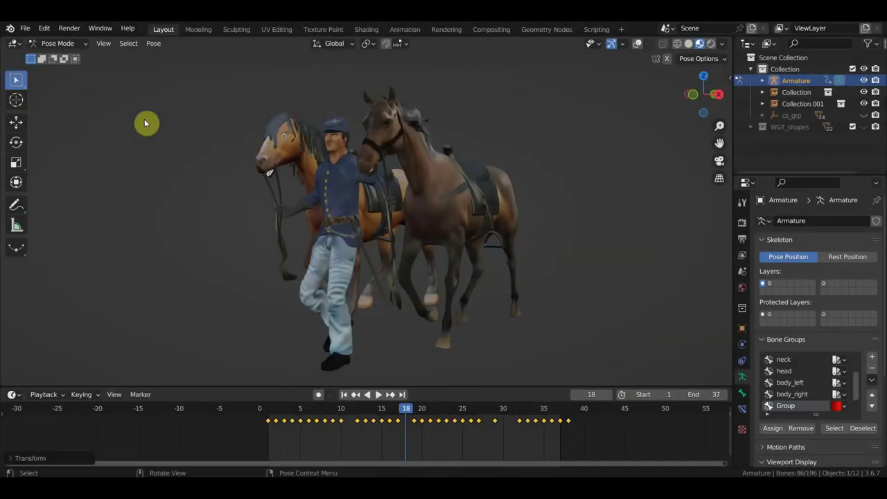
Step: Preview the soldier's path walk, stopping at frame 32, then select the NurbsPath and enlarge the 3D view
{"action": "left_click", "coordinate": [25, 28]}
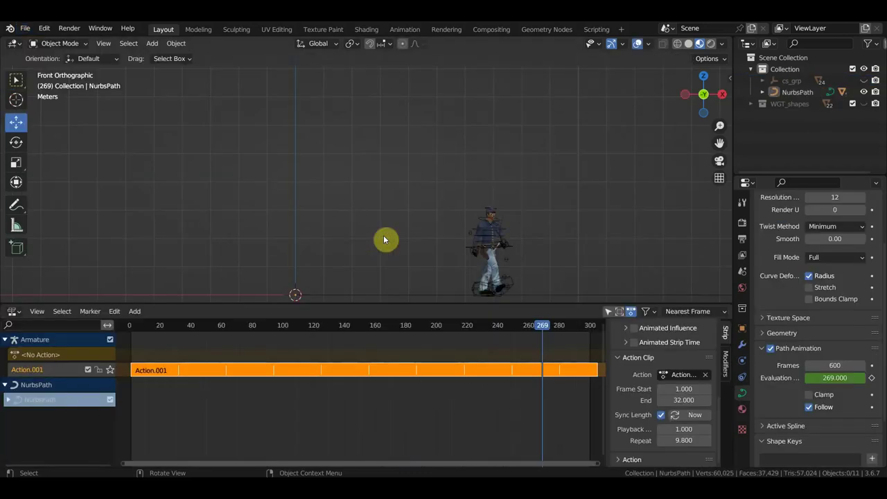
{"action": "mouse_move", "coordinate": [419, 250]}
{"action": "middle_mouse_down"}
{"action": "mouse_move", "coordinate": [524, 212]}
{"action": "mouse_move", "coordinate": [509, 219]}
{"action": "middle_mouse_up"}
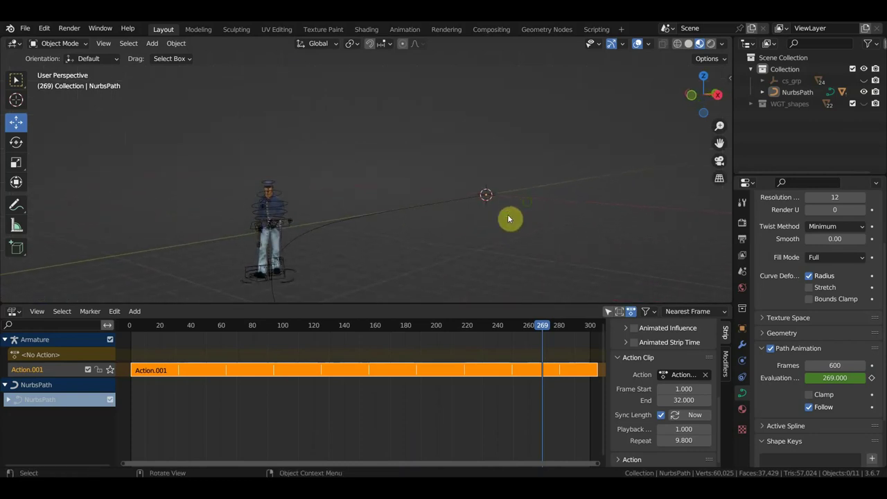
{"action": "key", "text": "space"}
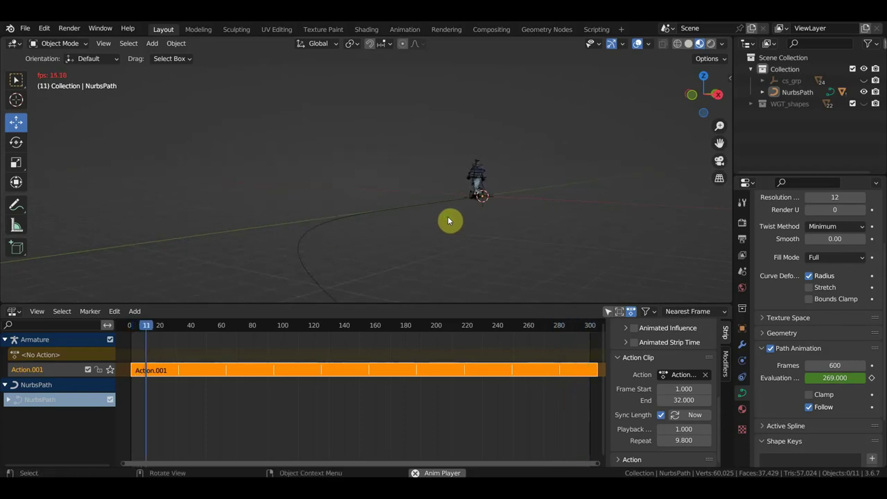
{"action": "key", "text": "space"}
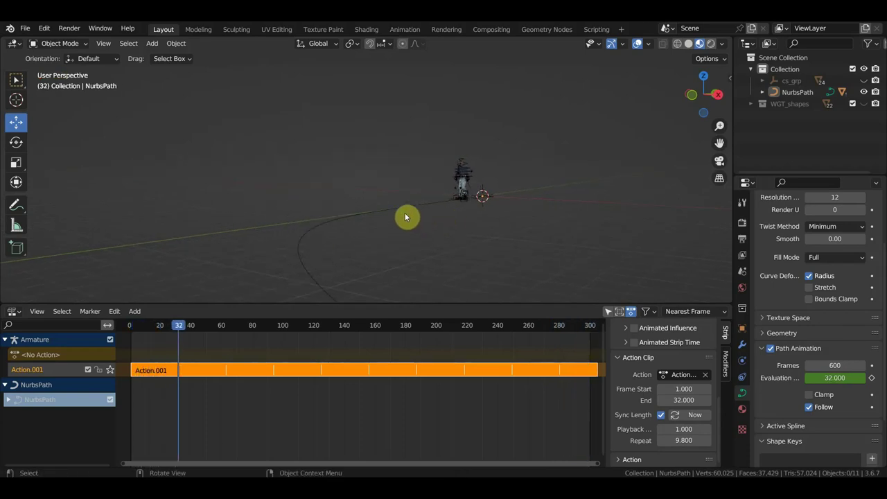
{"action": "left_click", "coordinate": [406, 213]}
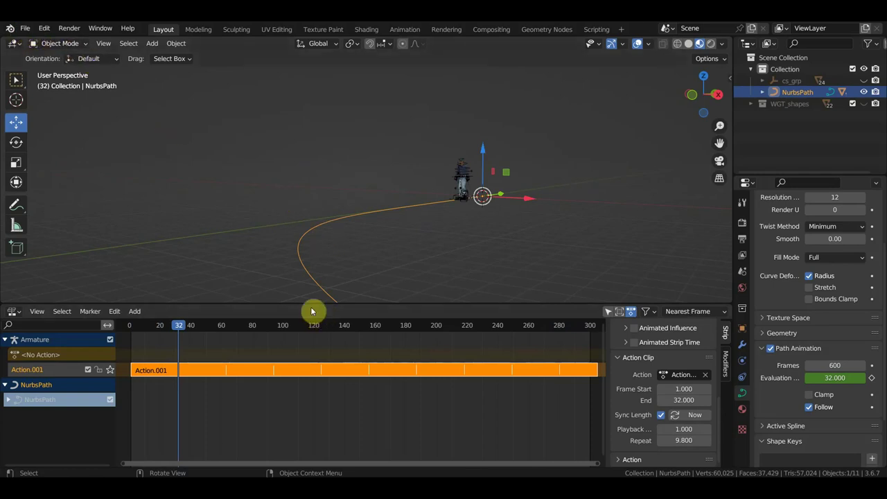
{"action": "left_click_drag", "start_coordinate": [310, 303], "coordinate": [305, 414]}
Step: In top view, duplicate the soldier together with his path and place the copy beside the original
{"action": "left_click", "coordinate": [462, 225]}
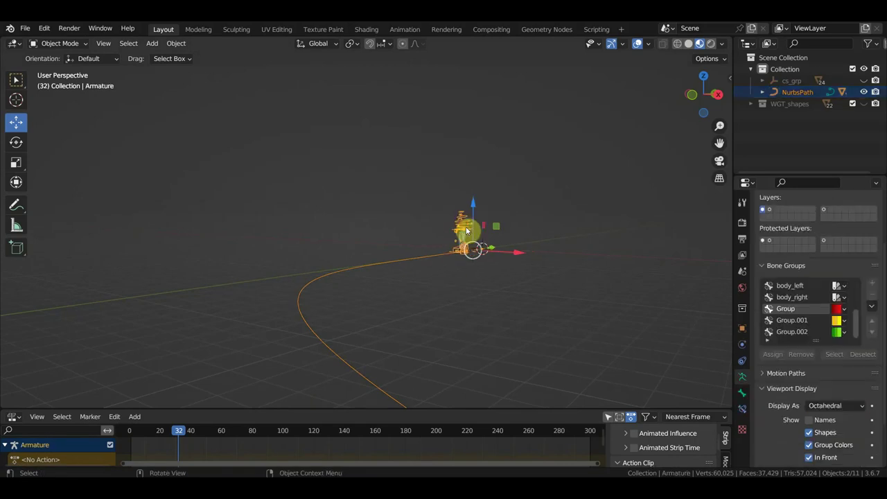
{"action": "key", "text": "KP_7"}
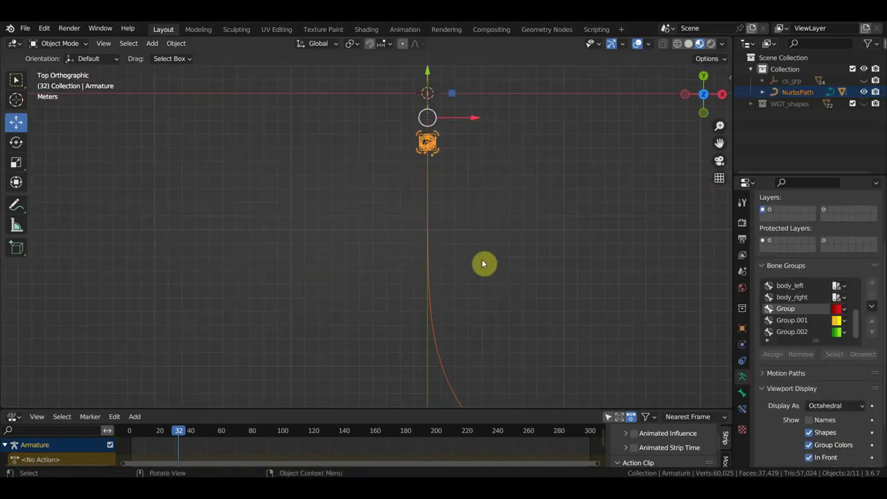
{"action": "mouse_move", "coordinate": [483, 263]}
{"action": "middle_mouse_down", "text": "shift"}
{"action": "mouse_move", "coordinate": [494, 287]}
{"action": "mouse_move", "coordinate": [482, 271]}
{"action": "middle_mouse_up", "text": "shift"}
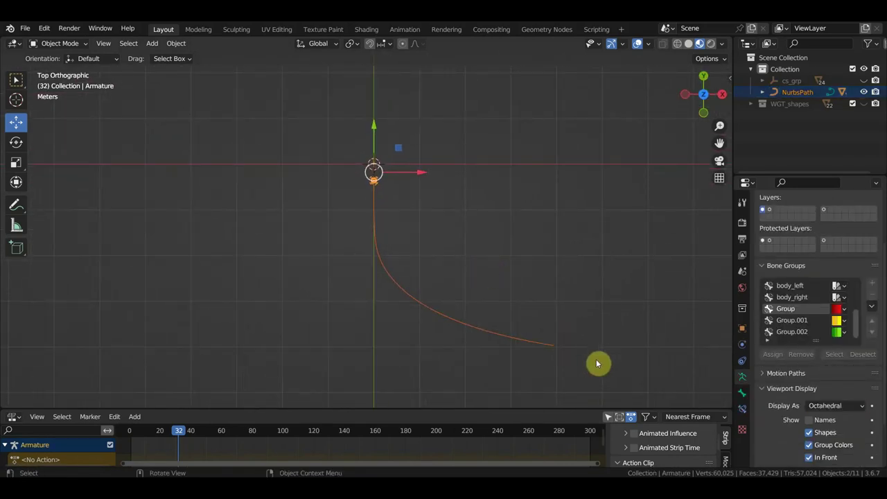
{"action": "left_click_drag", "start_coordinate": [588, 360], "coordinate": [354, 174]}
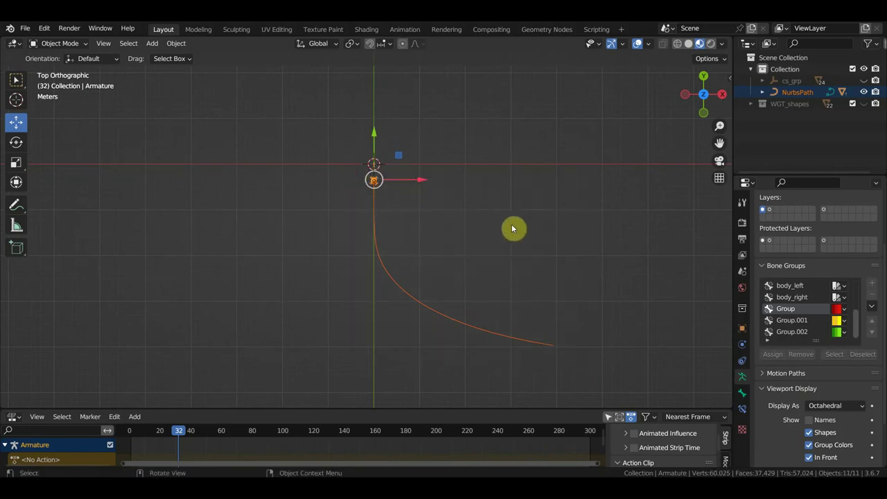
{"action": "key", "text": "shift+d"}
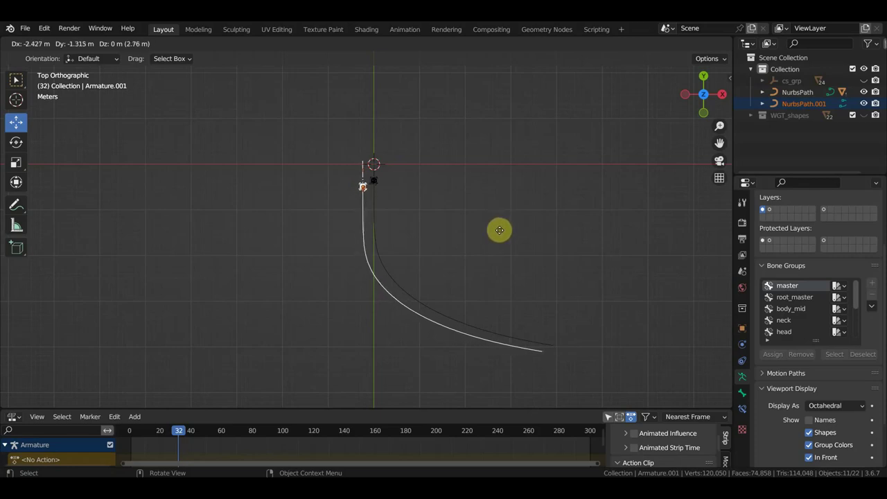
{"action": "left_click", "coordinate": [499, 234]}
Step: Rotate the copied soldier and path 2.17° and shift them 1.264 m along Y
{"action": "key", "text": "r"}
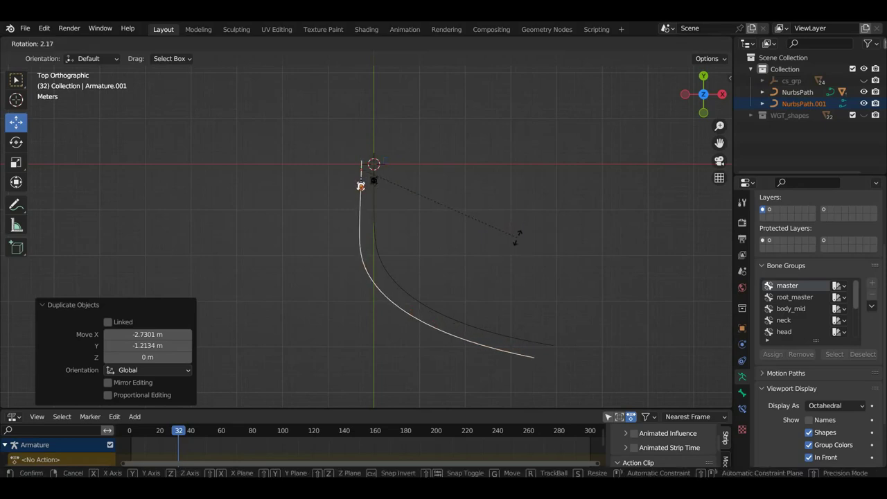
{"action": "left_click", "coordinate": [517, 240]}
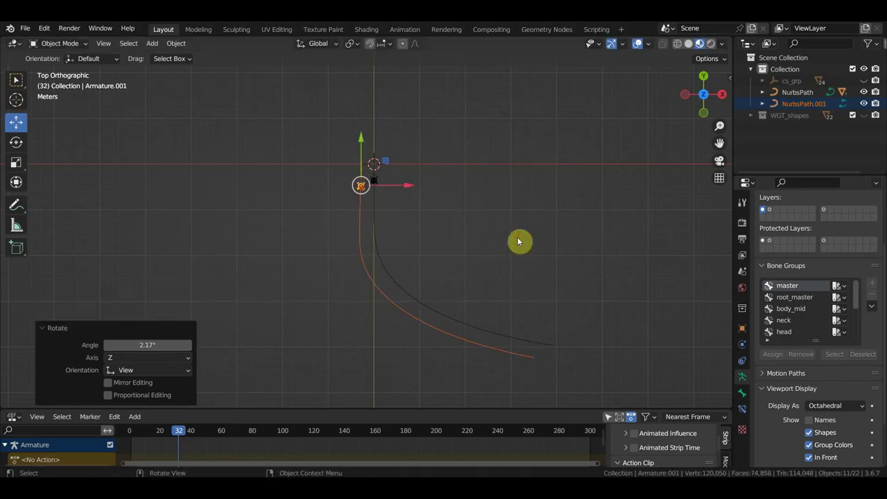
{"action": "scroll", "coordinate": [517, 243], "scroll_direction": "up", "scroll_amount": 2}
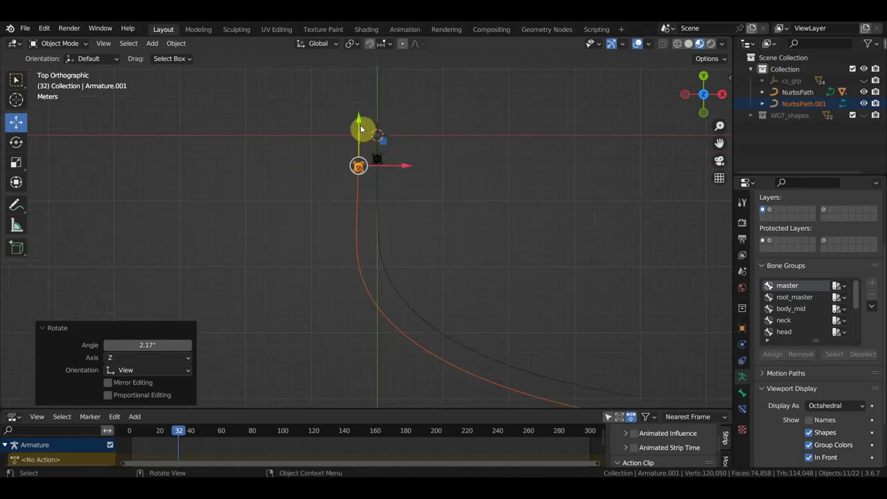
{"action": "left_click_drag", "start_coordinate": [360, 120], "coordinate": [358, 113]}
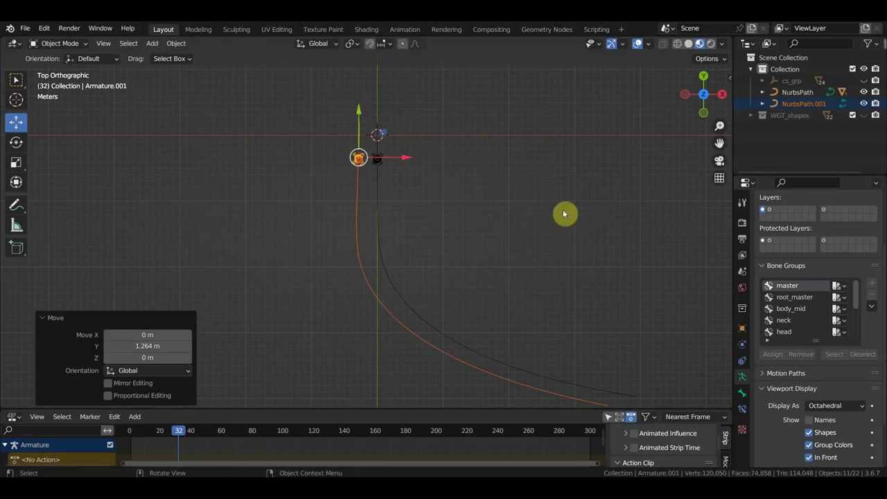
{"action": "mouse_move", "coordinate": [564, 211]}
{"action": "middle_mouse_down"}
{"action": "mouse_move", "coordinate": [451, 244]}
{"action": "mouse_move", "coordinate": [415, 202]}
{"action": "mouse_move", "coordinate": [407, 216]}
{"action": "mouse_move", "coordinate": [568, 200]}
{"action": "mouse_move", "coordinate": [558, 224]}
{"action": "mouse_move", "coordinate": [508, 238]}
{"action": "mouse_move", "coordinate": [540, 208]}
{"action": "middle_mouse_up"}
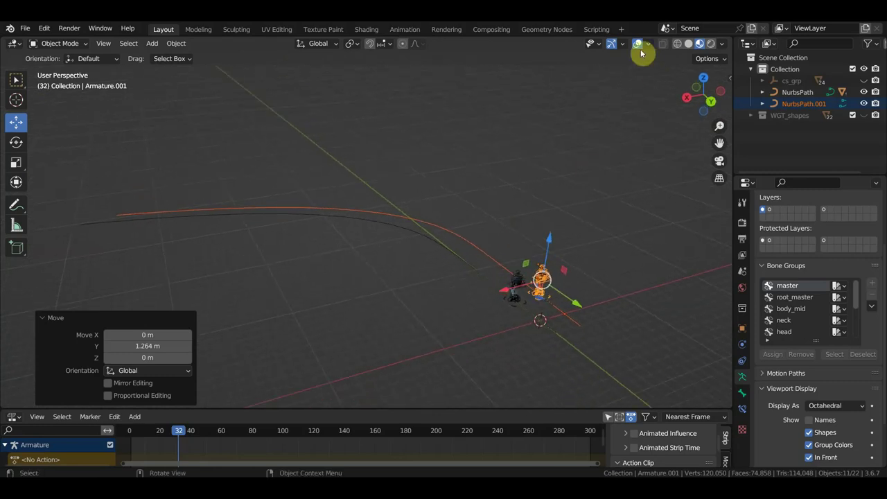
Step: Play the animation to check both soldiers, then return to top view at frame 2
{"action": "left_click", "coordinate": [638, 44]}
{"action": "middle_click_drag", "start_coordinate": [659, 181], "coordinate": [678, 200]}
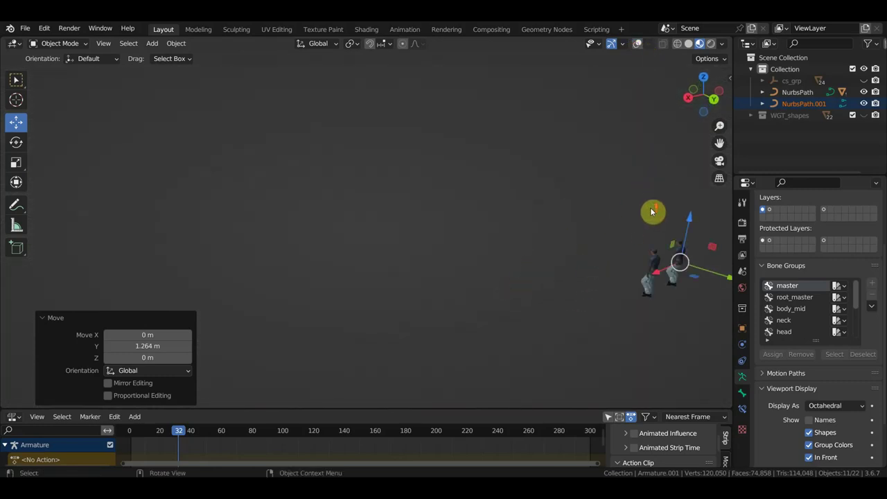
{"action": "key", "text": "space"}
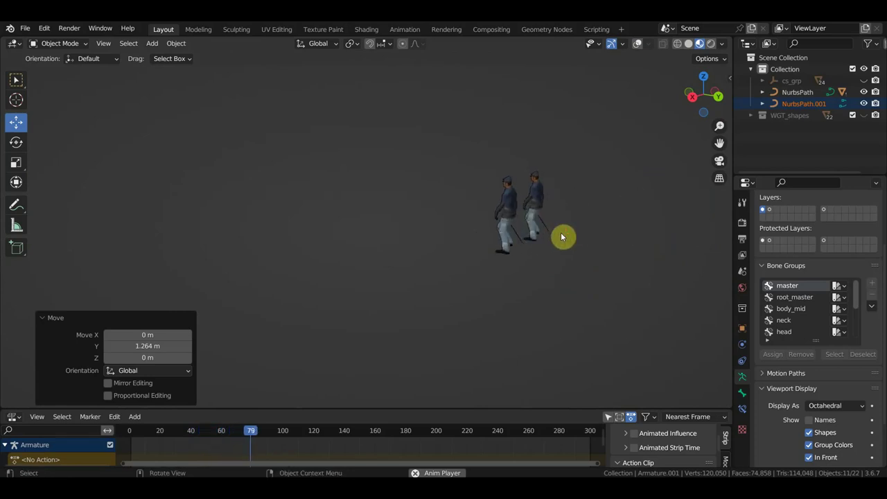
{"action": "key", "text": "space"}
{"action": "middle_click_drag", "start_coordinate": [563, 237], "coordinate": [575, 285]}
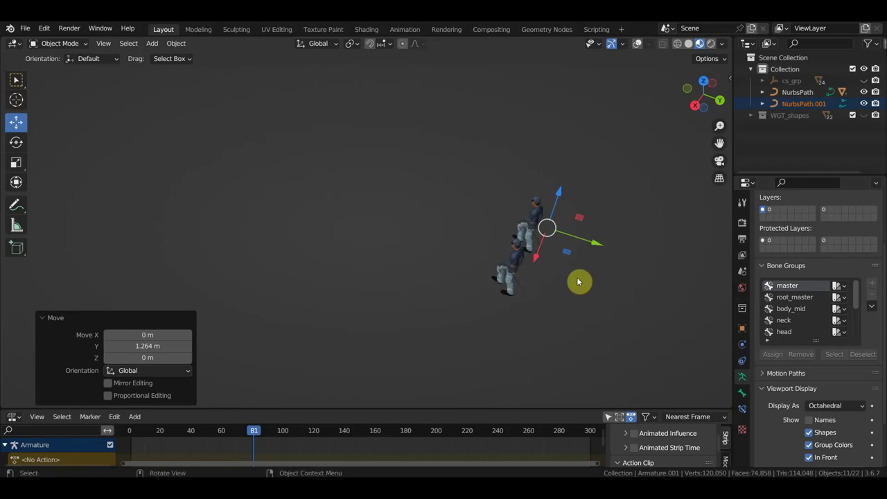
{"action": "left_click", "coordinate": [636, 44]}
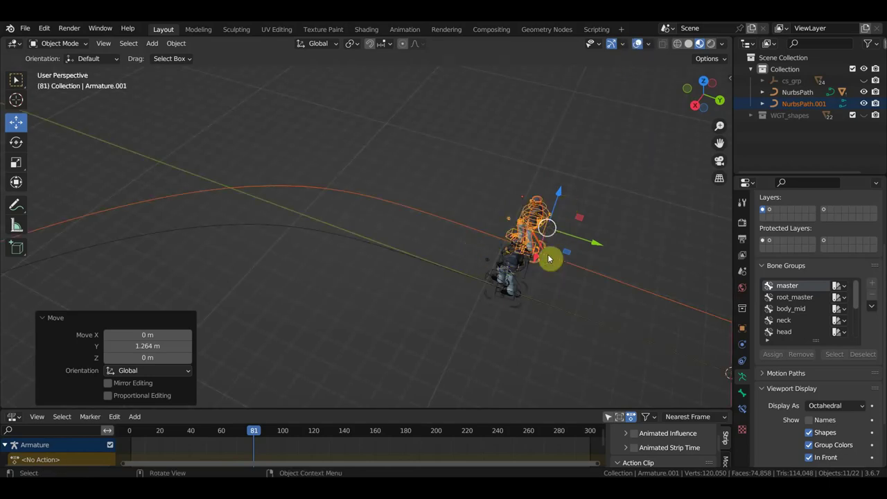
{"action": "key", "text": "KP_7"}
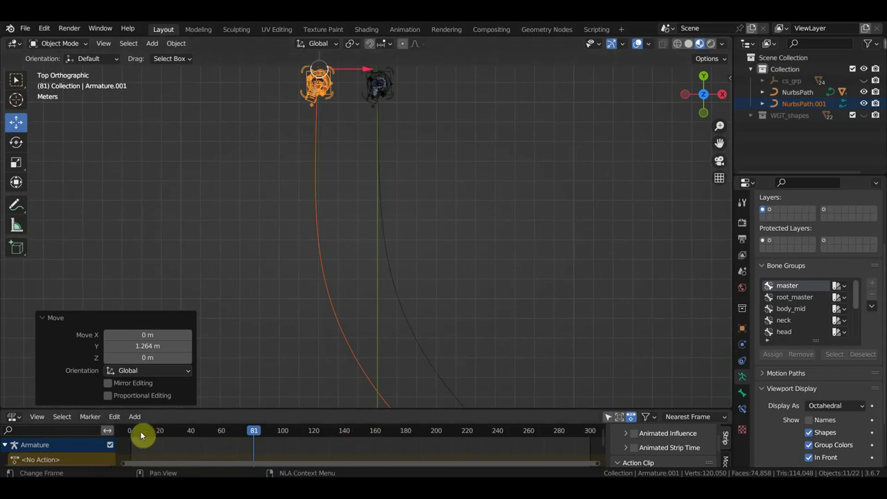
{"action": "left_click", "coordinate": [133, 436]}
{"action": "middle_click_drag", "start_coordinate": [242, 360], "coordinate": [423, 226], "text": "shift"}
{"action": "scroll", "coordinate": [449, 207], "scroll_direction": "down", "scroll_amount": 3}
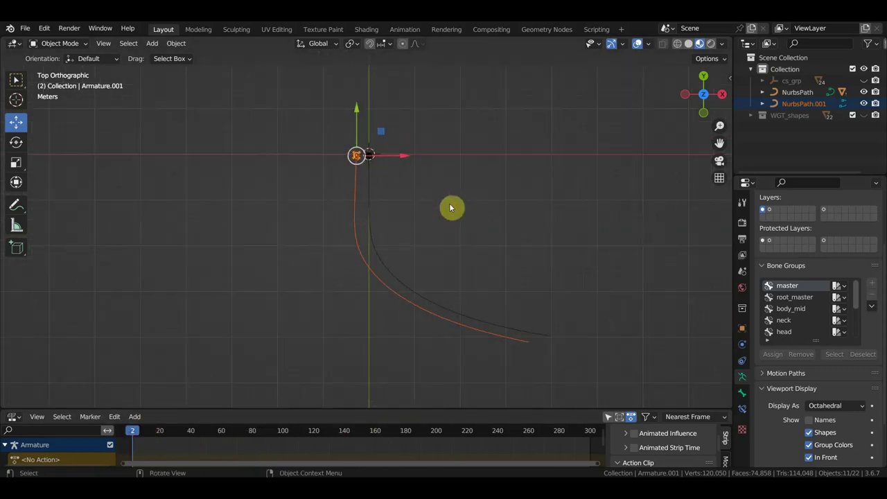
Step: Duplicate the second soldier and path, place the copy behind, and rotate it -9.95°
{"action": "key", "text": "shift+d"}
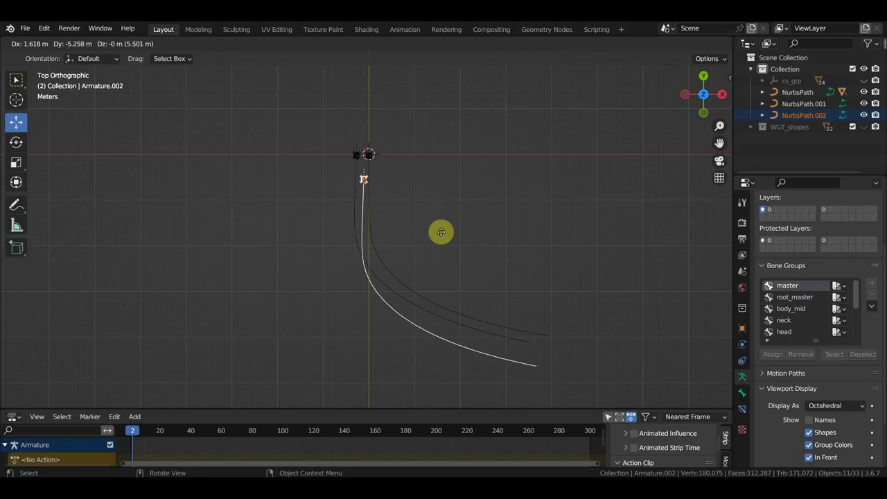
{"action": "left_click", "coordinate": [443, 236]}
{"action": "key", "text": "r"}
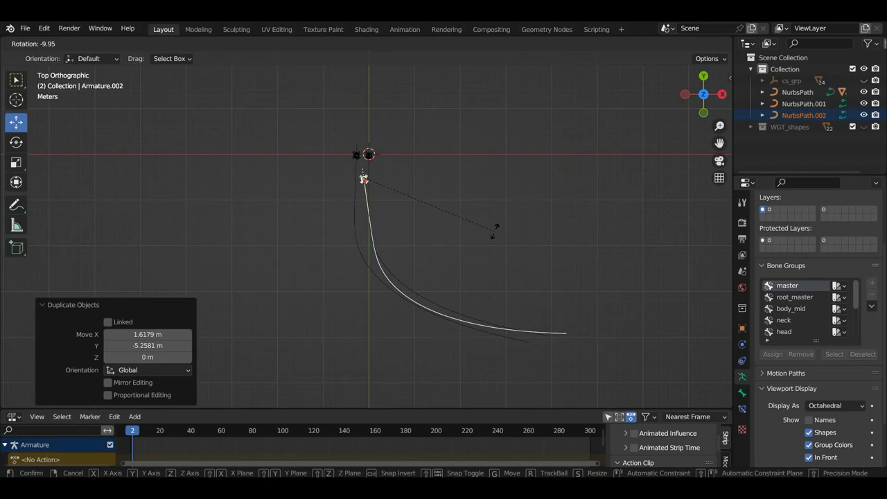
{"action": "left_click", "coordinate": [495, 235]}
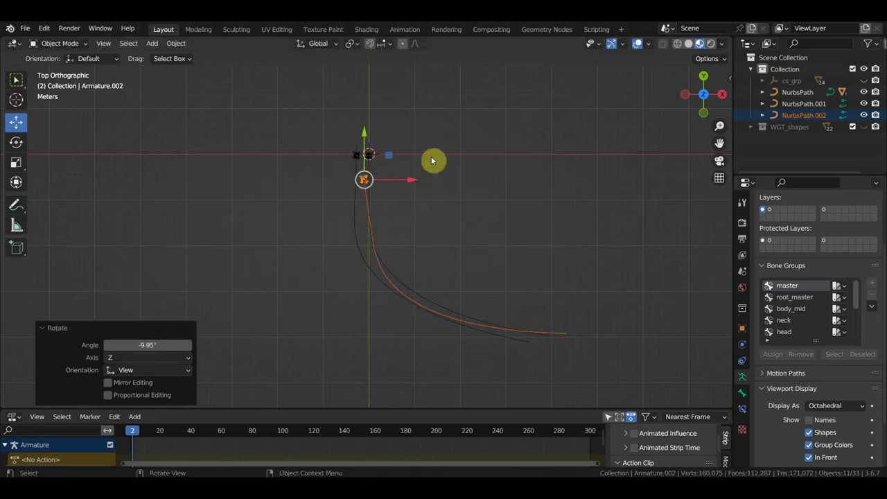
Step: Hide overlays and play the three-soldier march from an angled perspective
{"action": "left_click", "coordinate": [637, 45]}
{"action": "mouse_move", "coordinate": [525, 189]}
{"action": "middle_mouse_down"}
{"action": "mouse_move", "coordinate": [465, 123]}
{"action": "mouse_move", "coordinate": [499, 223]}
{"action": "mouse_move", "coordinate": [536, 226]}
{"action": "mouse_move", "coordinate": [438, 203]}
{"action": "middle_mouse_up"}
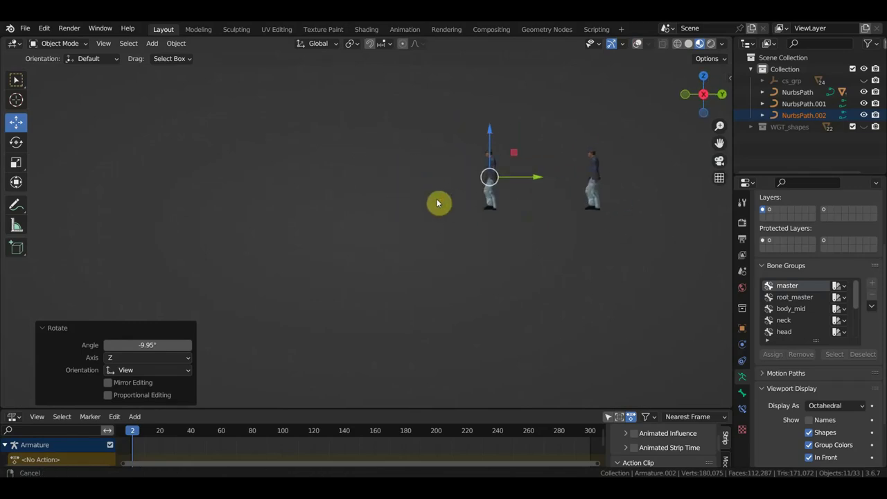
{"action": "key", "text": "space"}
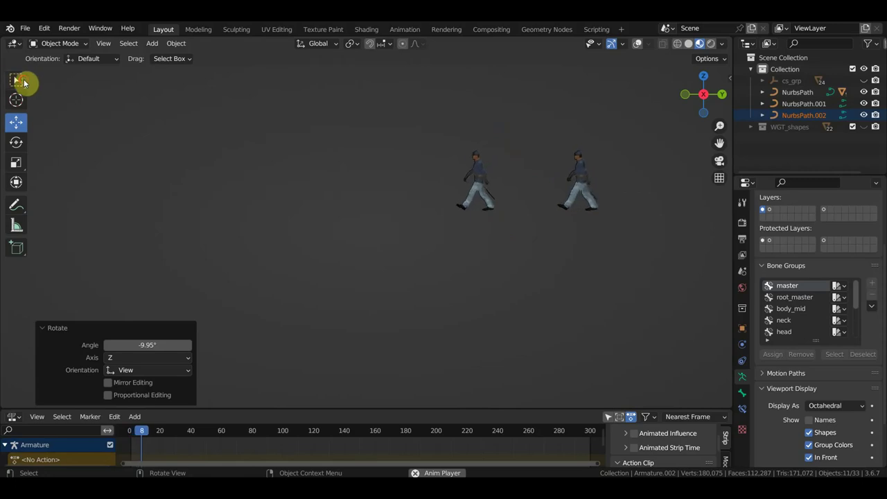
Step: Stop playback at frame 20, restore viewport overlays and switch to a top-down view
{"action": "left_click", "coordinate": [23, 81]}
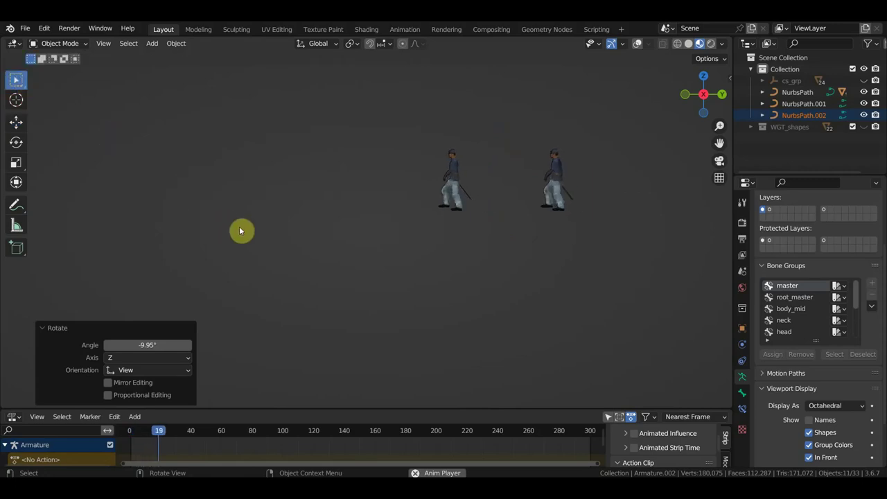
{"action": "key", "text": "space"}
{"action": "middle_click_drag", "start_coordinate": [561, 156], "coordinate": [579, 180]}
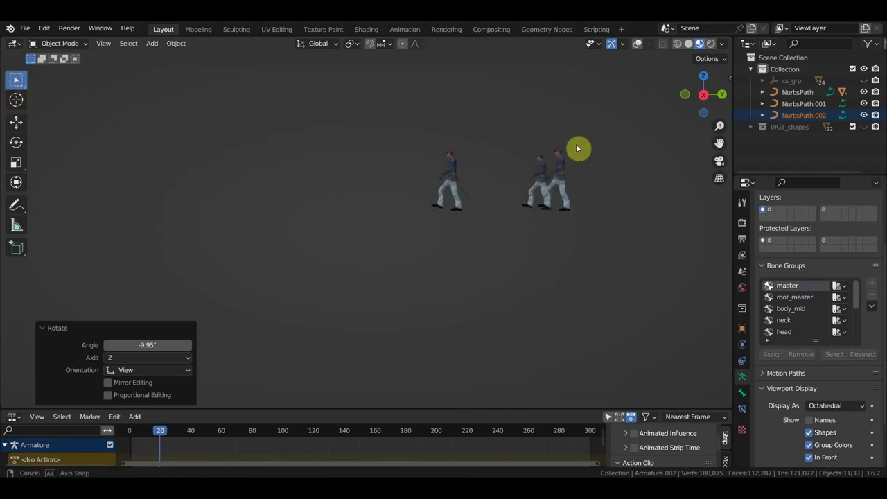
{"action": "left_click", "coordinate": [637, 43]}
{"action": "middle_click_drag", "start_coordinate": [471, 206], "coordinate": [478, 237]}
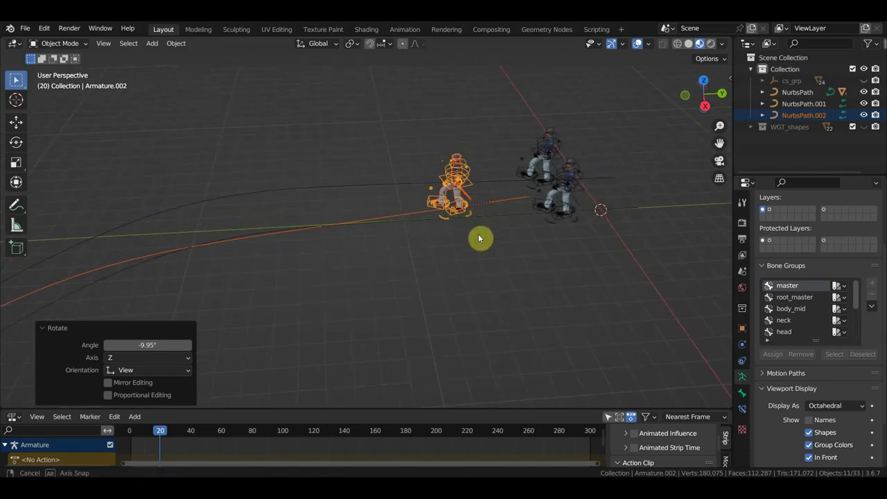
{"action": "key", "text": "KP_7"}
{"action": "scroll", "coordinate": [451, 222], "scroll_direction": "down", "scroll_amount": 2}
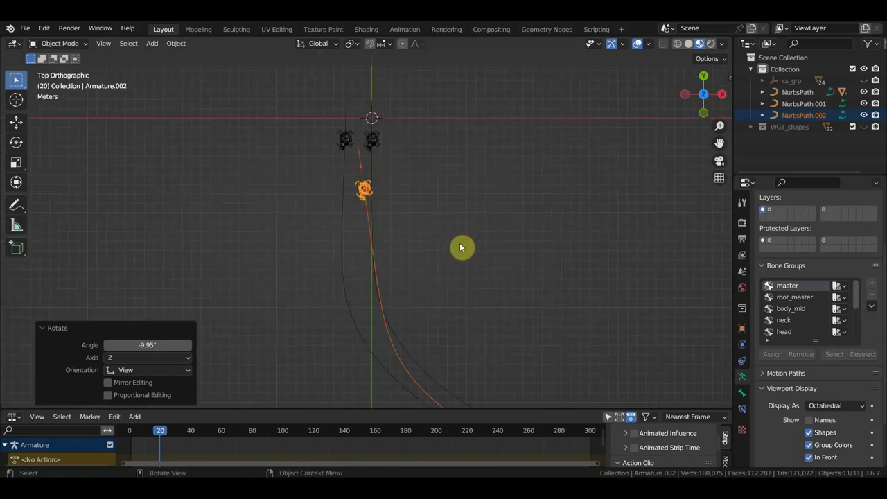
Step: Move the third soldier's armature beside its path and rotate it 4.44°
{"action": "key", "text": "g"}
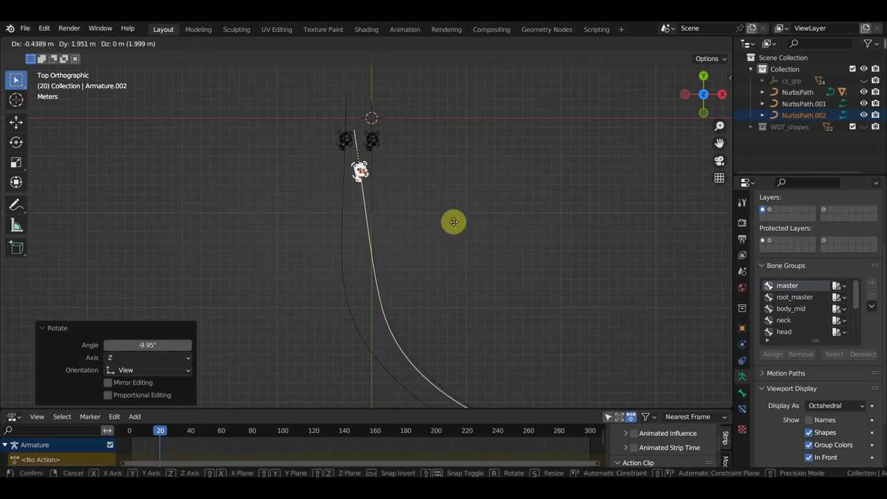
{"action": "left_click", "coordinate": [454, 223]}
{"action": "key", "text": "r"}
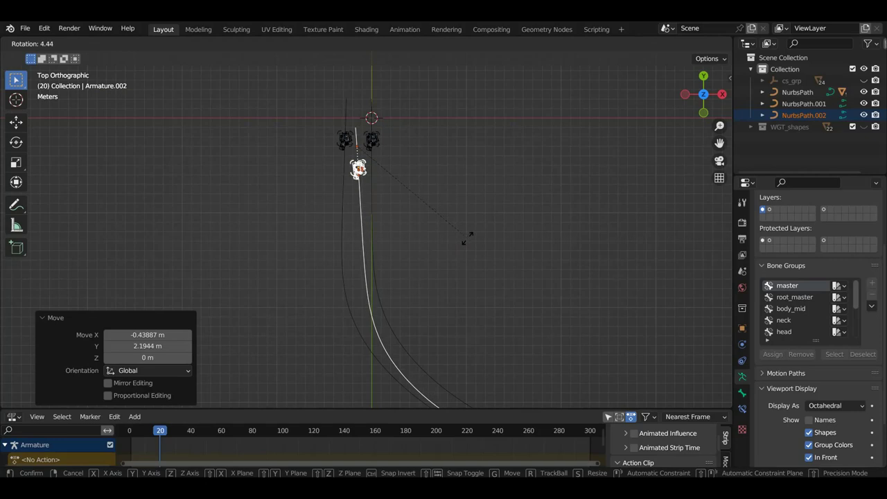
{"action": "left_click", "coordinate": [468, 240]}
Step: Orbit to a low perspective angle on the soldiers and play the marching animation
{"action": "middle_click_drag", "start_coordinate": [476, 248], "coordinate": [356, 144]}
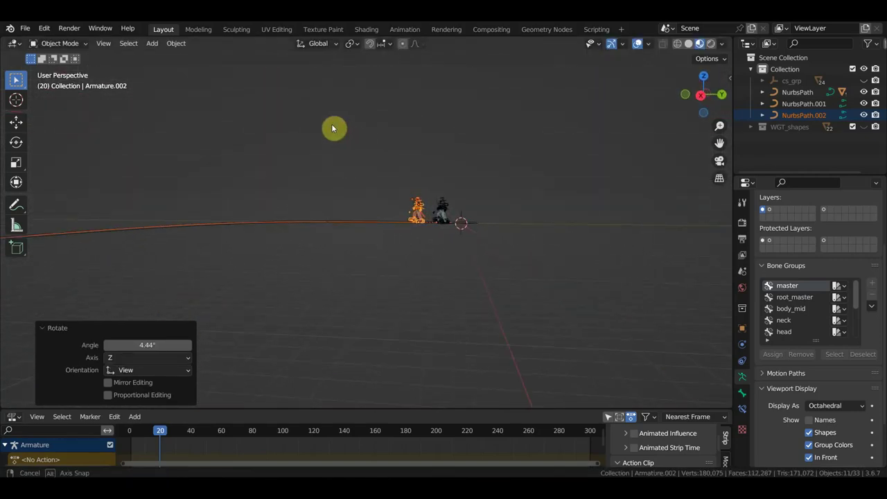
{"action": "scroll", "coordinate": [410, 180], "scroll_direction": "up", "scroll_amount": 3}
{"action": "mouse_move", "coordinate": [356, 144]}
{"action": "middle_mouse_down"}
{"action": "mouse_move", "coordinate": [485, 200]}
{"action": "mouse_move", "coordinate": [533, 194]}
{"action": "mouse_move", "coordinate": [497, 257]}
{"action": "mouse_move", "coordinate": [332, 277]}
{"action": "mouse_move", "coordinate": [385, 270]}
{"action": "middle_mouse_up"}
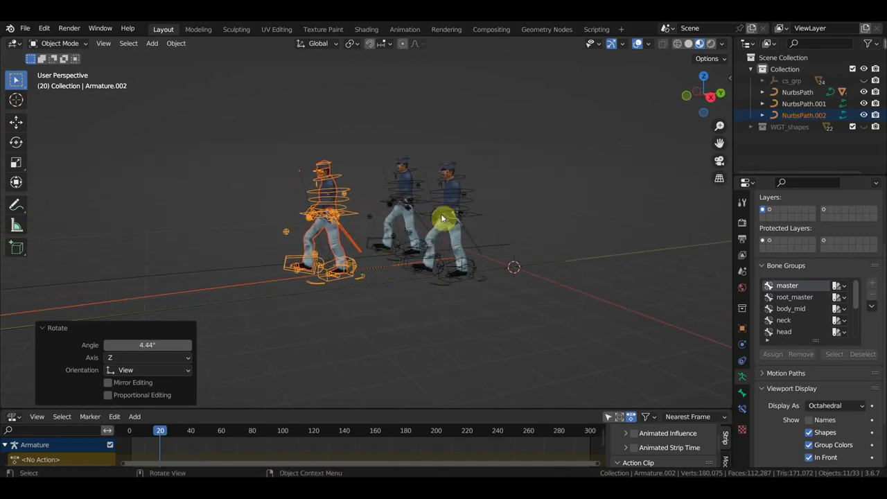
{"action": "mouse_move", "coordinate": [491, 222]}
{"action": "middle_mouse_down"}
{"action": "mouse_move", "coordinate": [586, 210]}
{"action": "mouse_move", "coordinate": [719, 213]}
{"action": "mouse_move", "coordinate": [647, 208]}
{"action": "mouse_move", "coordinate": [560, 246]}
{"action": "mouse_move", "coordinate": [611, 243]}
{"action": "middle_mouse_up"}
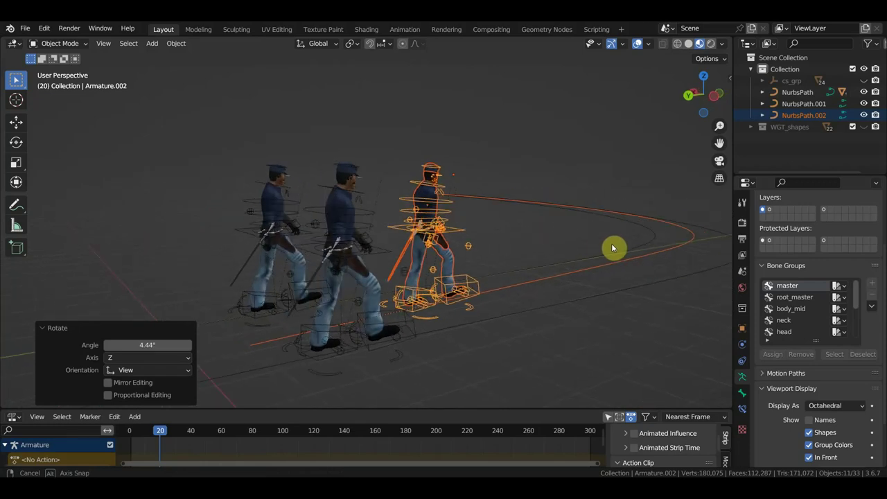
{"action": "key", "text": "space"}
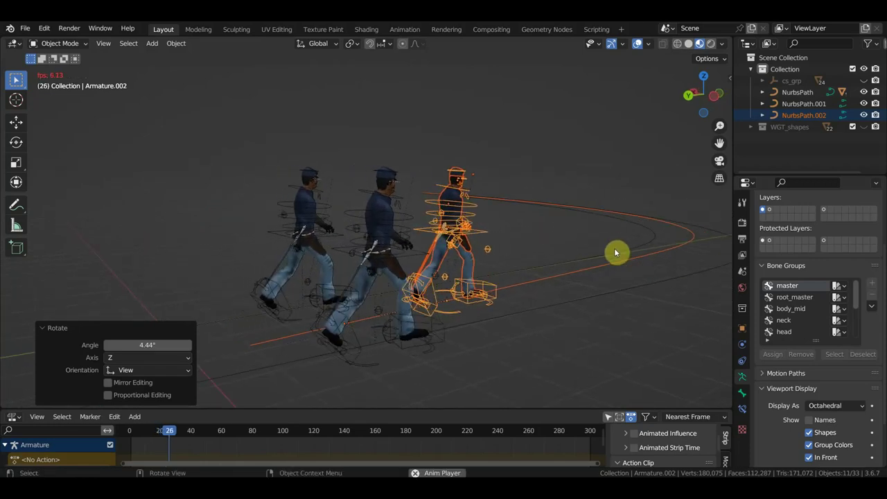
Step: Turn off viewport overlays and watch the three textured soldiers march toward frame 175
{"action": "left_click", "coordinate": [637, 44]}
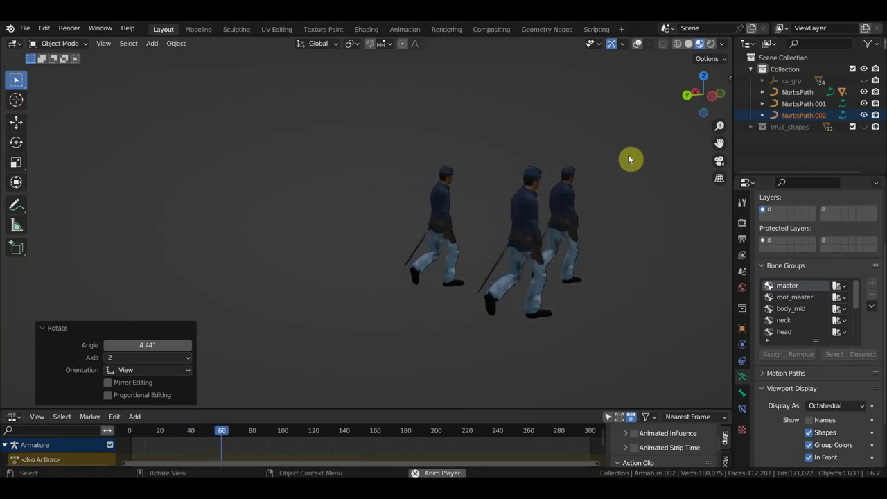
{"action": "left_click_drag", "start_coordinate": [719, 126], "coordinate": [595, 175]}
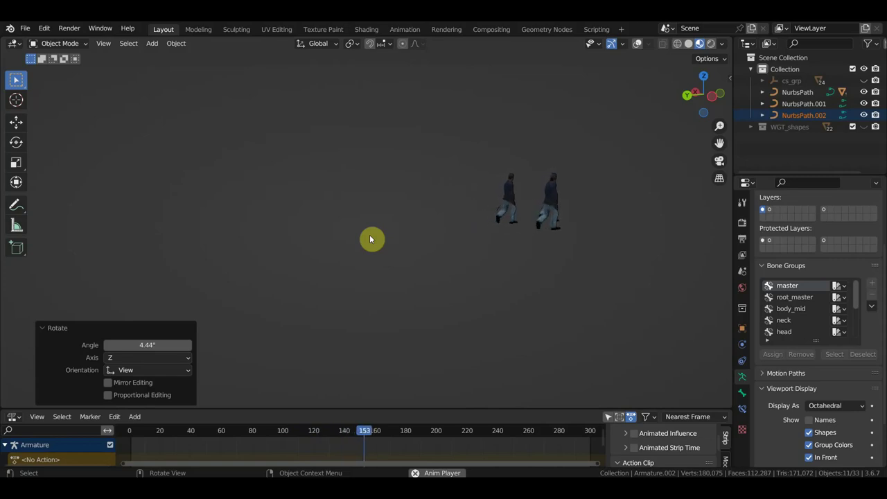
{"action": "key", "text": "space"}
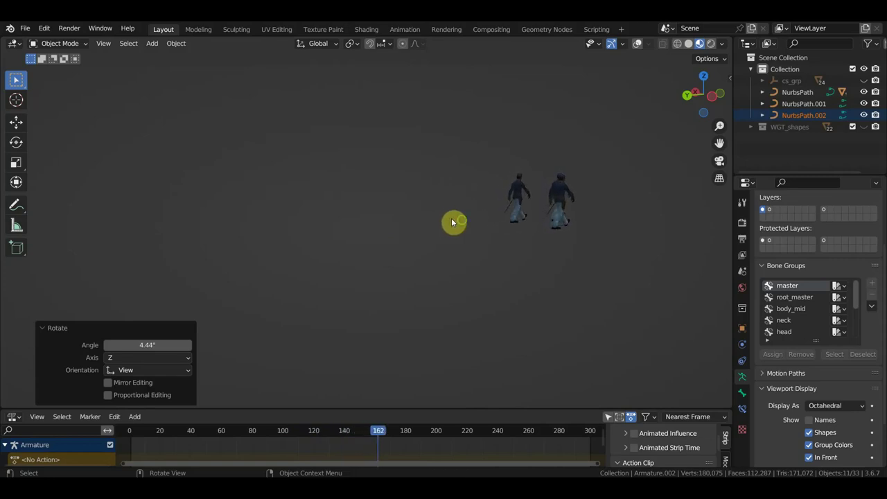
{"action": "mouse_move", "coordinate": [454, 221]}
{"action": "middle_mouse_down"}
{"action": "mouse_move", "coordinate": [504, 254]}
{"action": "mouse_move", "coordinate": [430, 242]}
{"action": "mouse_move", "coordinate": [514, 240]}
{"action": "mouse_move", "coordinate": [495, 238]}
{"action": "mouse_move", "coordinate": [566, 220]}
{"action": "middle_mouse_up"}
{"action": "key", "text": "space"}
{"action": "key", "text": "space"}
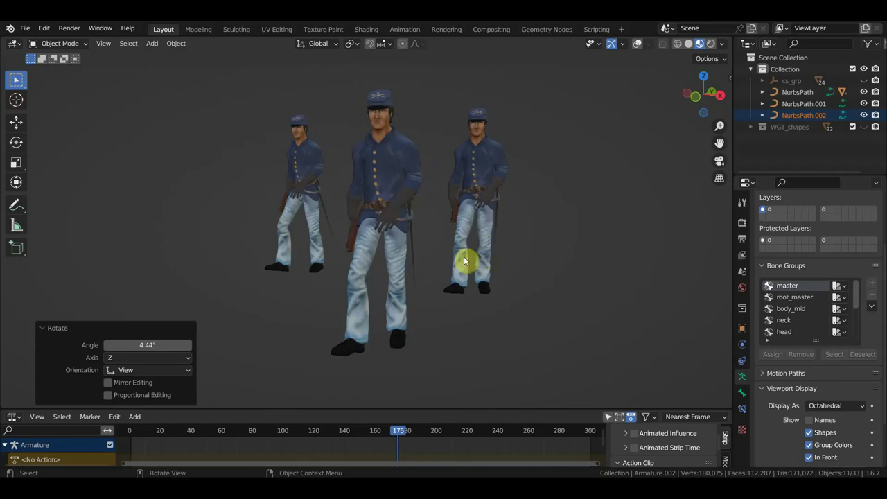
Step: Replay the march and stop it at frame 6 with the soldiers near the start
{"action": "middle_click_drag", "start_coordinate": [464, 261], "coordinate": [456, 262]}
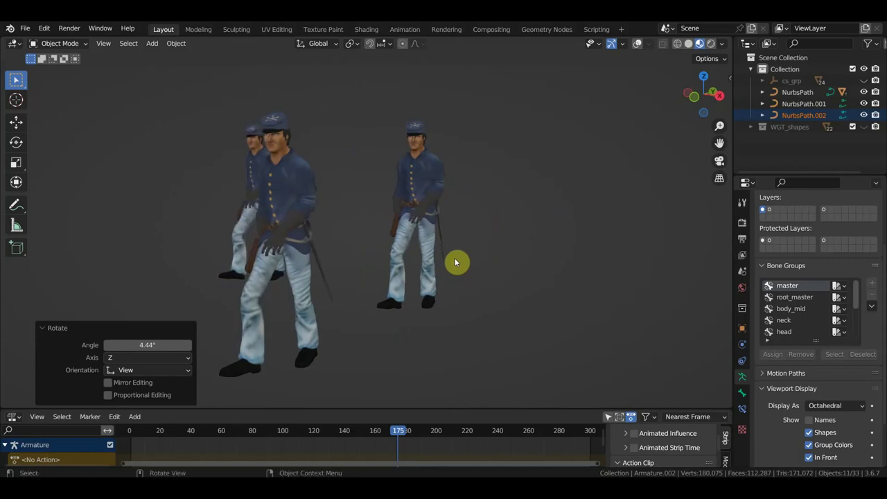
{"action": "key", "text": "space"}
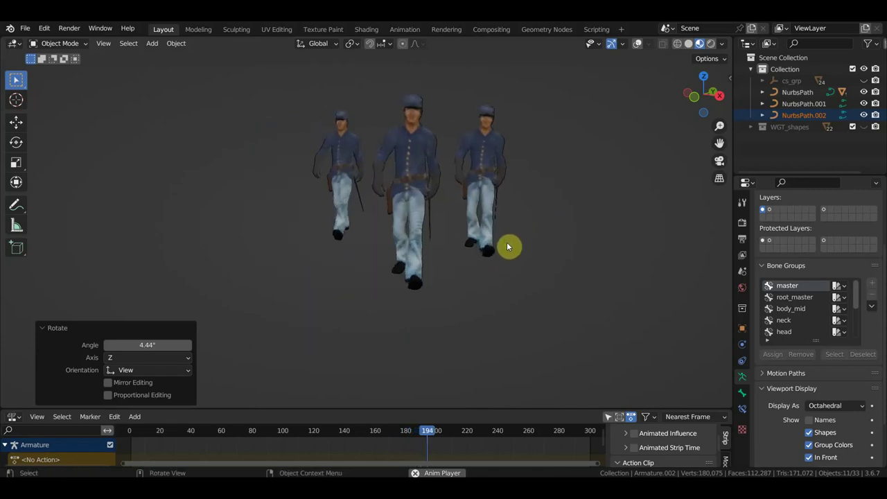
{"action": "middle_click_drag", "start_coordinate": [552, 242], "coordinate": [555, 242]}
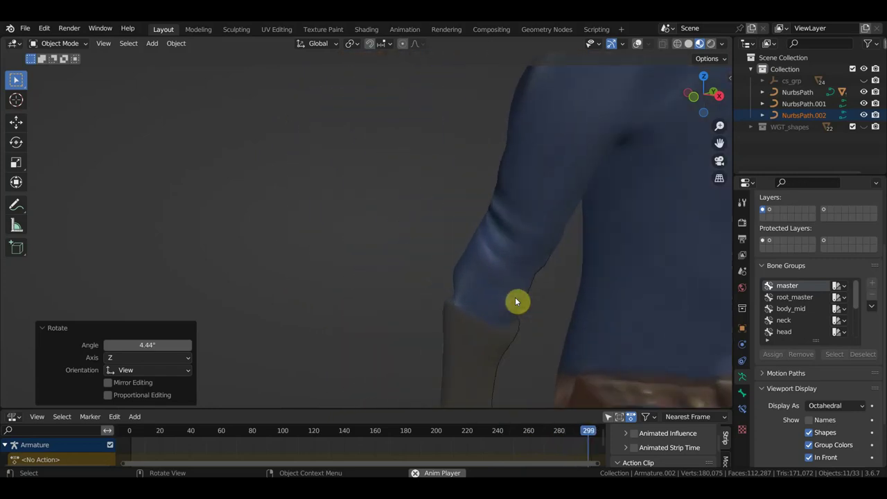
{"action": "key", "text": "space"}
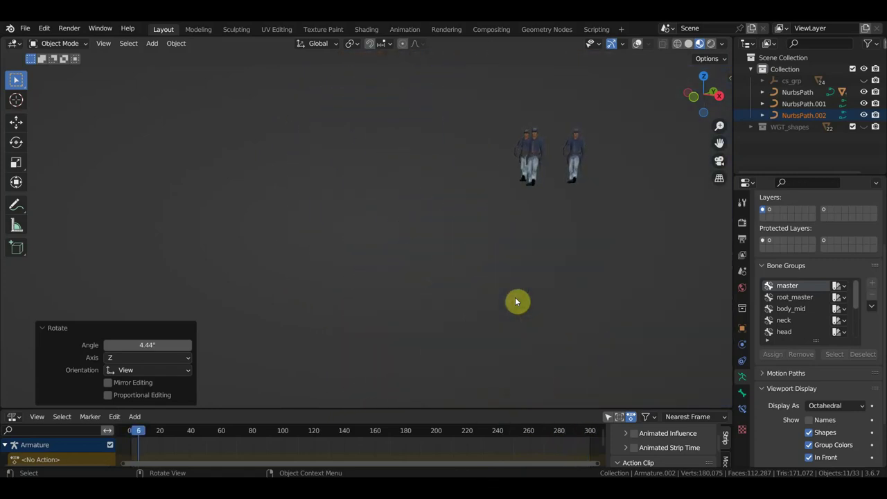
Step: Pan and zoom the view in onto the three soldiers
{"action": "middle_click_drag", "start_coordinate": [653, 256], "coordinate": [419, 321], "text": "shift"}
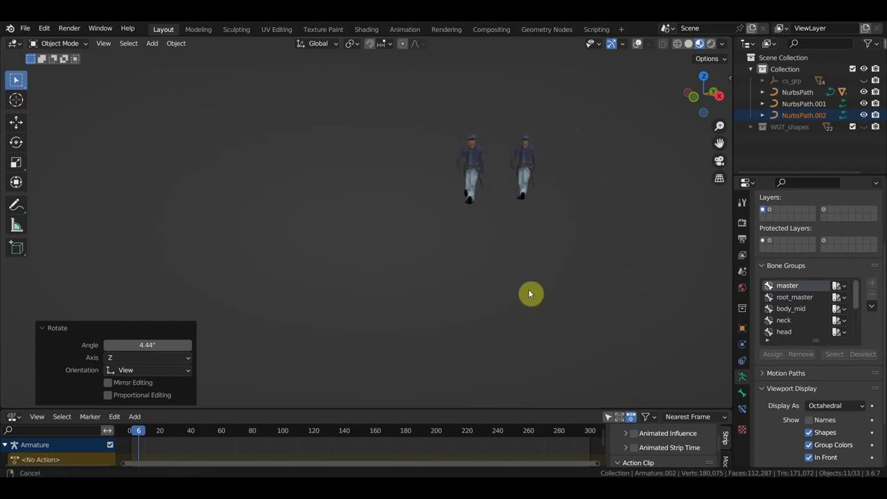
{"action": "scroll", "coordinate": [419, 321], "scroll_direction": "up", "scroll_amount": 3}
{"action": "scroll", "coordinate": [451, 307], "scroll_direction": "up", "scroll_amount": 1}
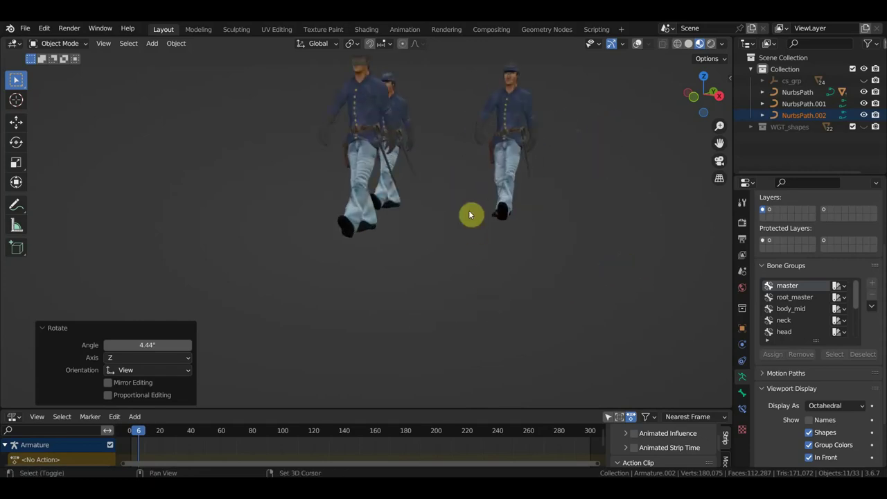
{"action": "scroll", "coordinate": [469, 214], "scroll_direction": "up", "scroll_amount": 2}
{"action": "middle_click_drag", "start_coordinate": [462, 259], "coordinate": [464, 277], "text": "shift"}
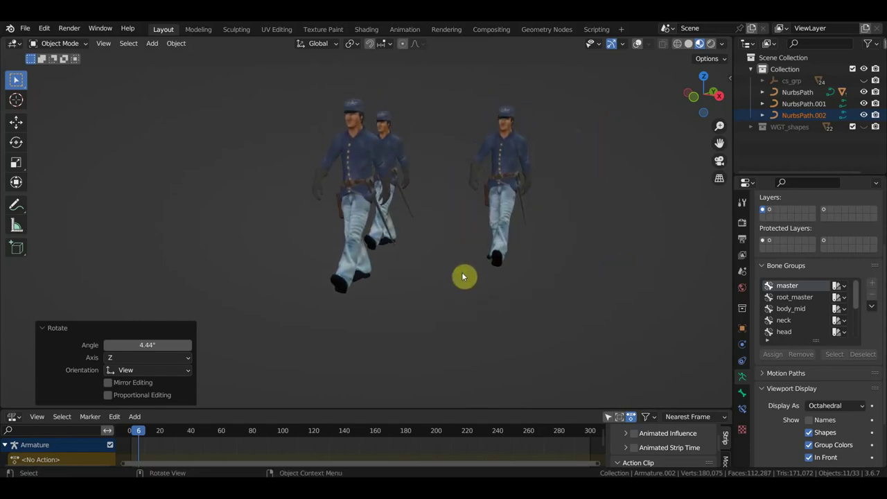
Step: Start Save As and select the trailing words of the suggested file name for replacement
{"action": "left_click", "coordinate": [25, 28]}
{"action": "left_click", "coordinate": [66, 116]}
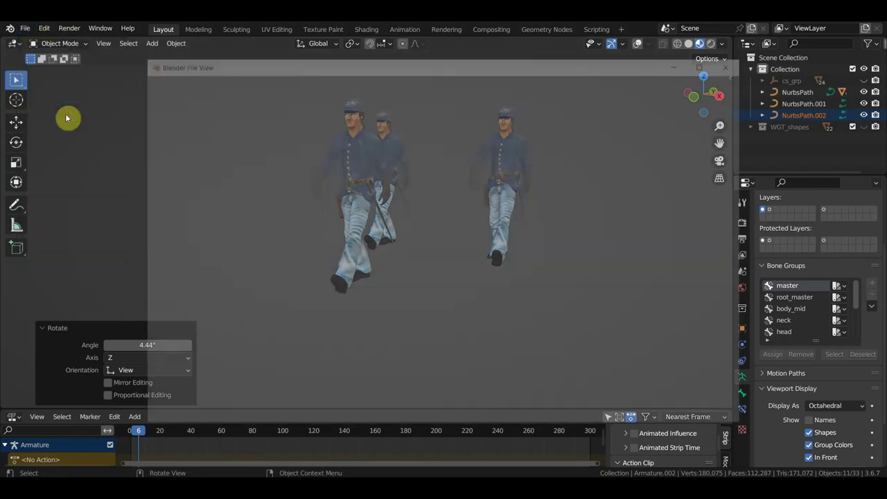
{"action": "left_click", "coordinate": [425, 415]}
{"action": "left_click", "coordinate": [424, 415]}
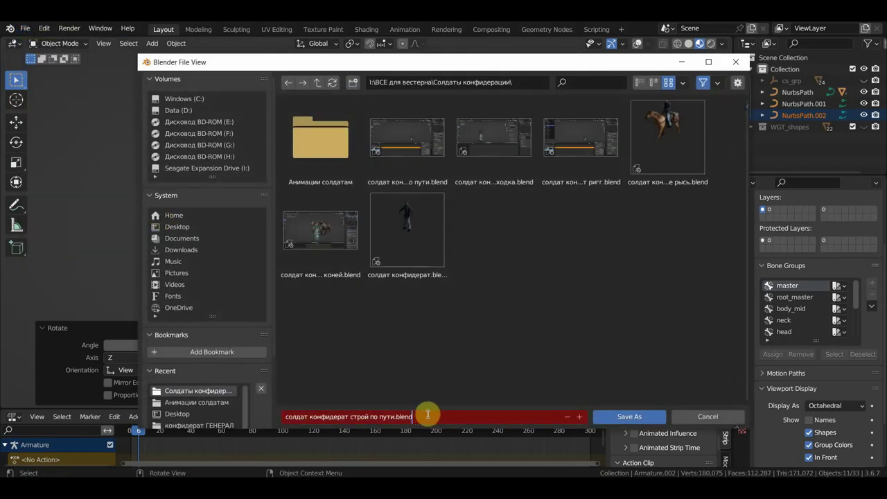
{"action": "left_click_drag", "start_coordinate": [372, 415], "coordinate": [356, 413]}
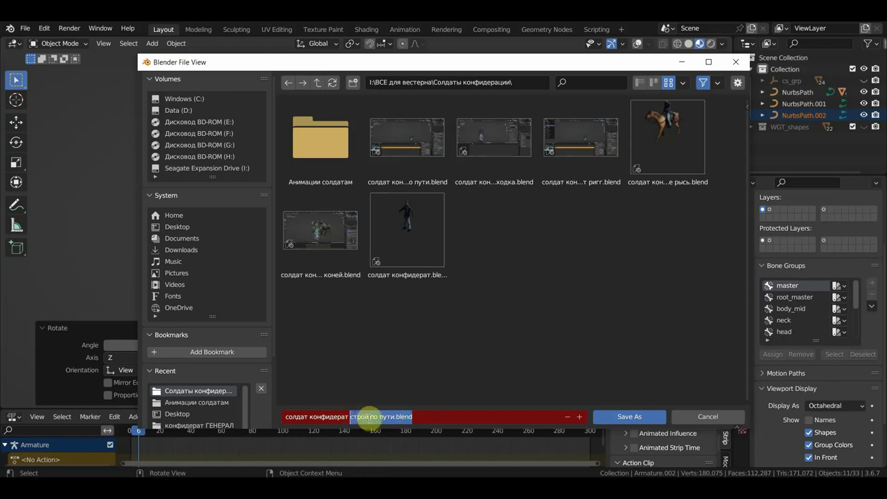
{"action": "left_click", "coordinate": [376, 417]}
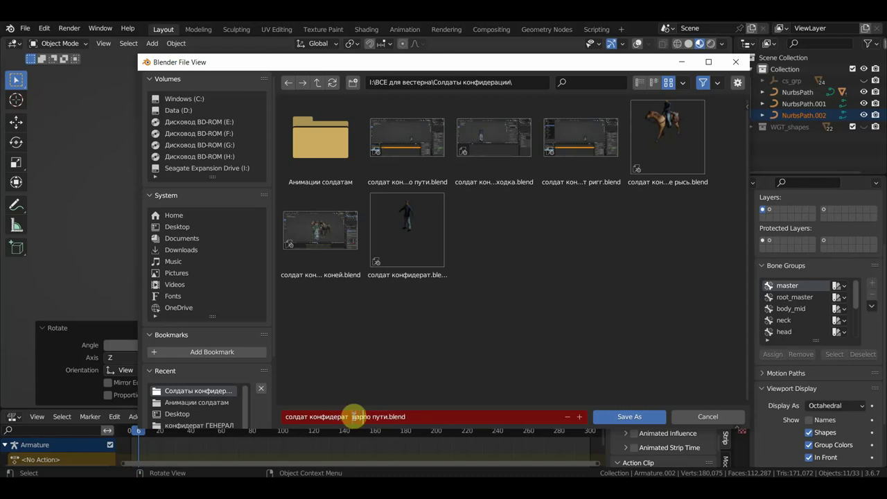
{"action": "type", "text": "арадп"}
Step: Confirm the new .blend file save, then orbit and zoom around the soldiers at frame 6
{"action": "key", "text": "Return"}
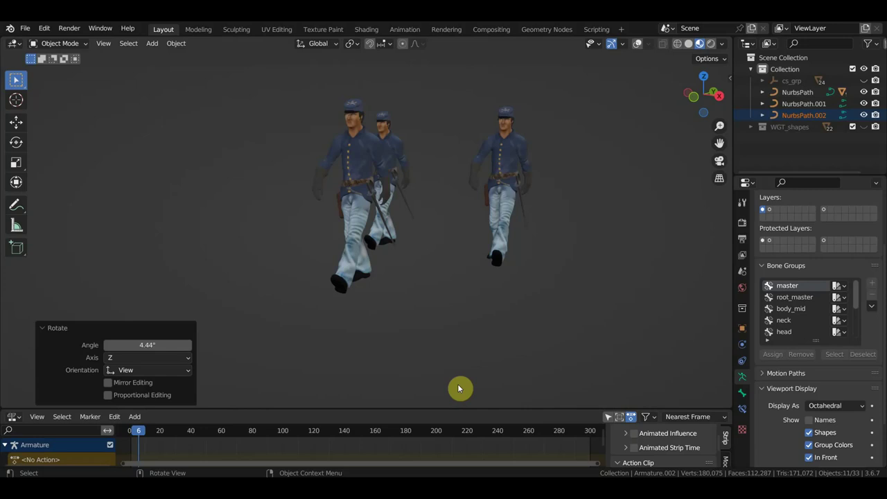
{"action": "scroll", "coordinate": [483, 315], "scroll_direction": "up", "scroll_amount": 1}
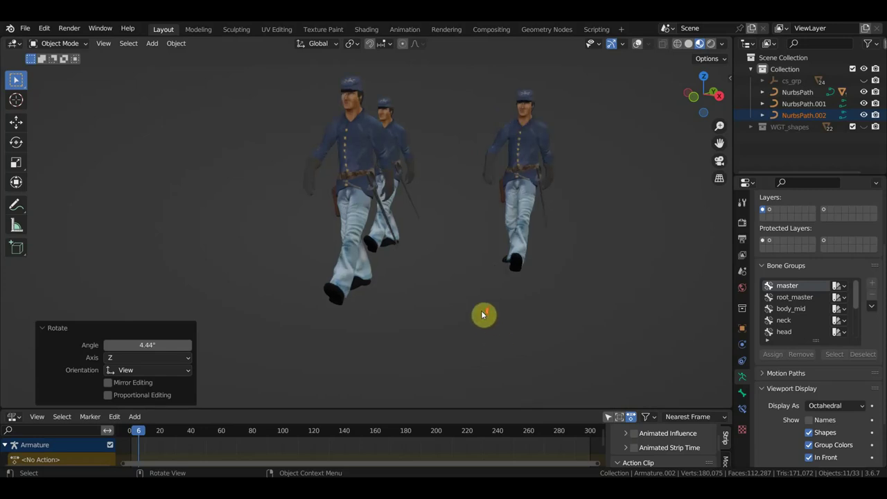
{"action": "middle_click_drag", "start_coordinate": [489, 312], "coordinate": [553, 312]}
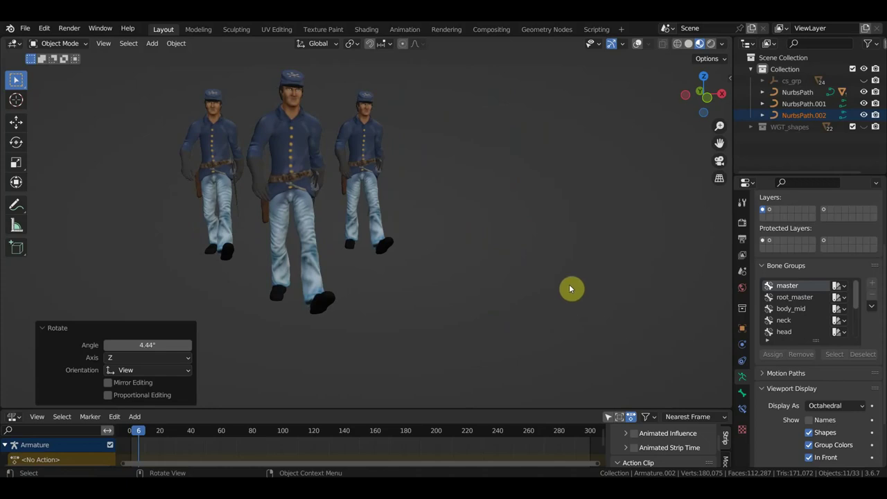
{"action": "mouse_move", "coordinate": [570, 289]}
{"action": "middle_mouse_down"}
{"action": "mouse_move", "coordinate": [560, 251]}
{"action": "mouse_move", "coordinate": [585, 261]}
{"action": "mouse_move", "coordinate": [507, 259]}
{"action": "mouse_move", "coordinate": [495, 247]}
{"action": "mouse_move", "coordinate": [484, 260]}
{"action": "middle_mouse_up"}
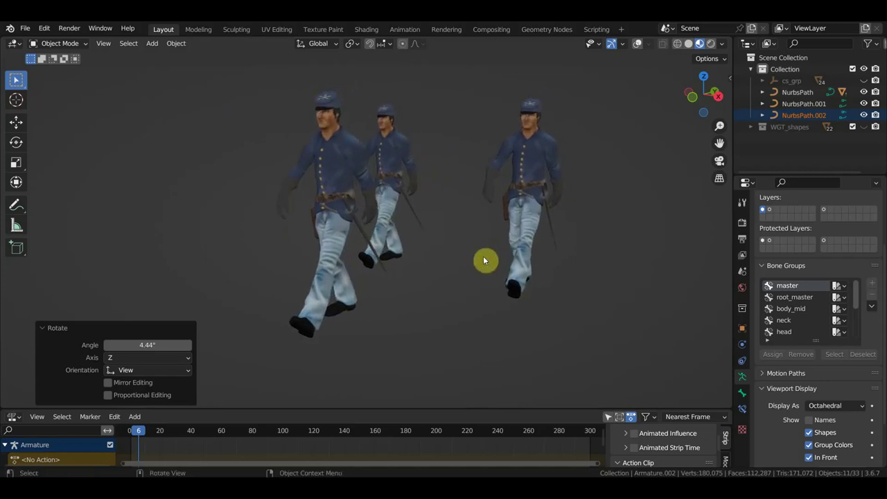